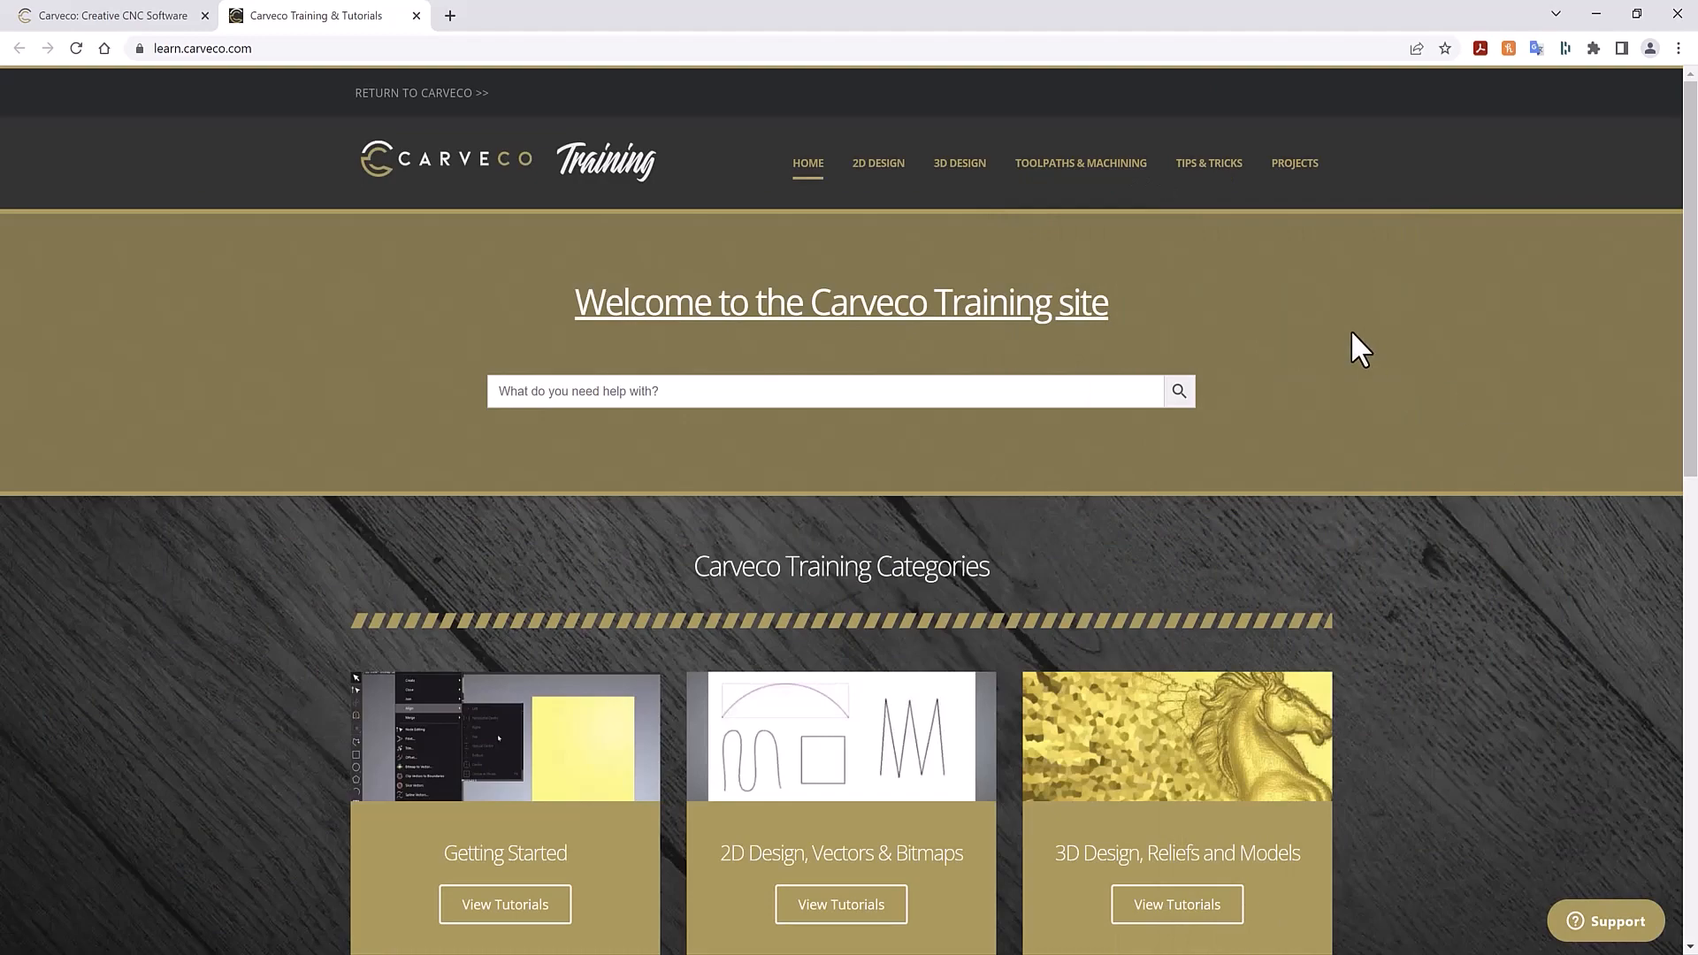
Browse the training site's 2D Design, Vectors & Bitmaps category and look through its tutorials.
{"action": "scroll", "coordinate": [1351, 334], "scroll_direction": "down", "scroll_amount": 6}
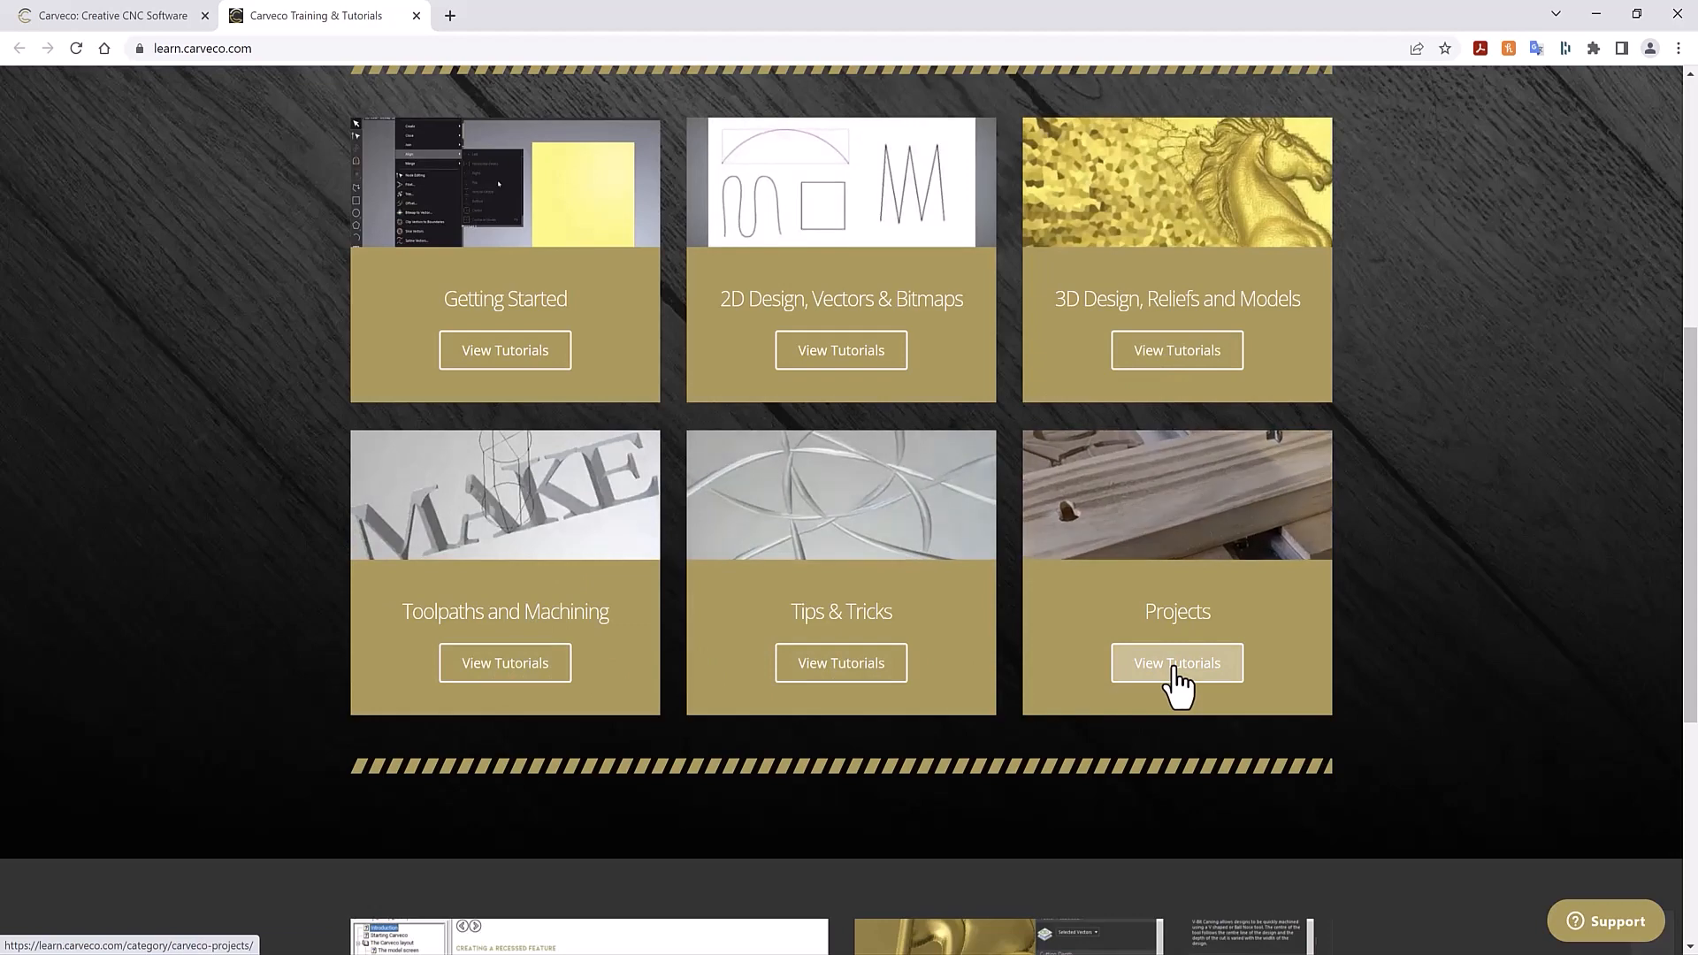
{"action": "left_click", "coordinate": [901, 370]}
{"action": "scroll", "coordinate": [1460, 542], "scroll_direction": "down", "scroll_amount": 3}
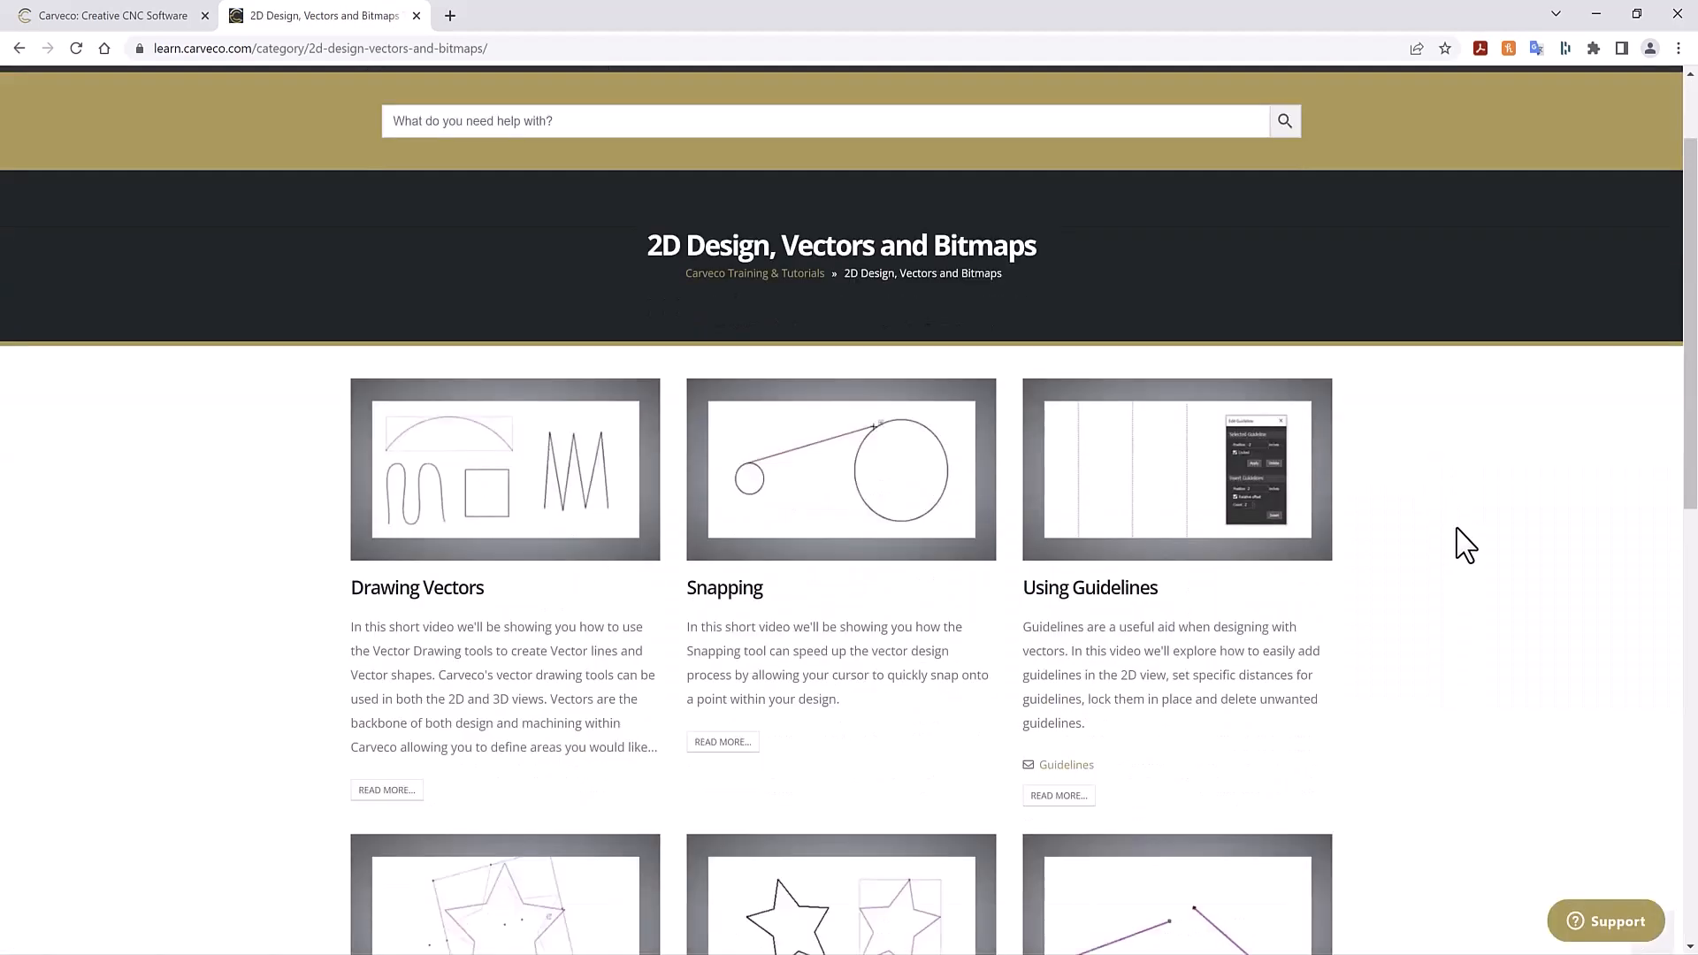
{"action": "scroll", "coordinate": [1465, 543], "scroll_direction": "down", "scroll_amount": 7}
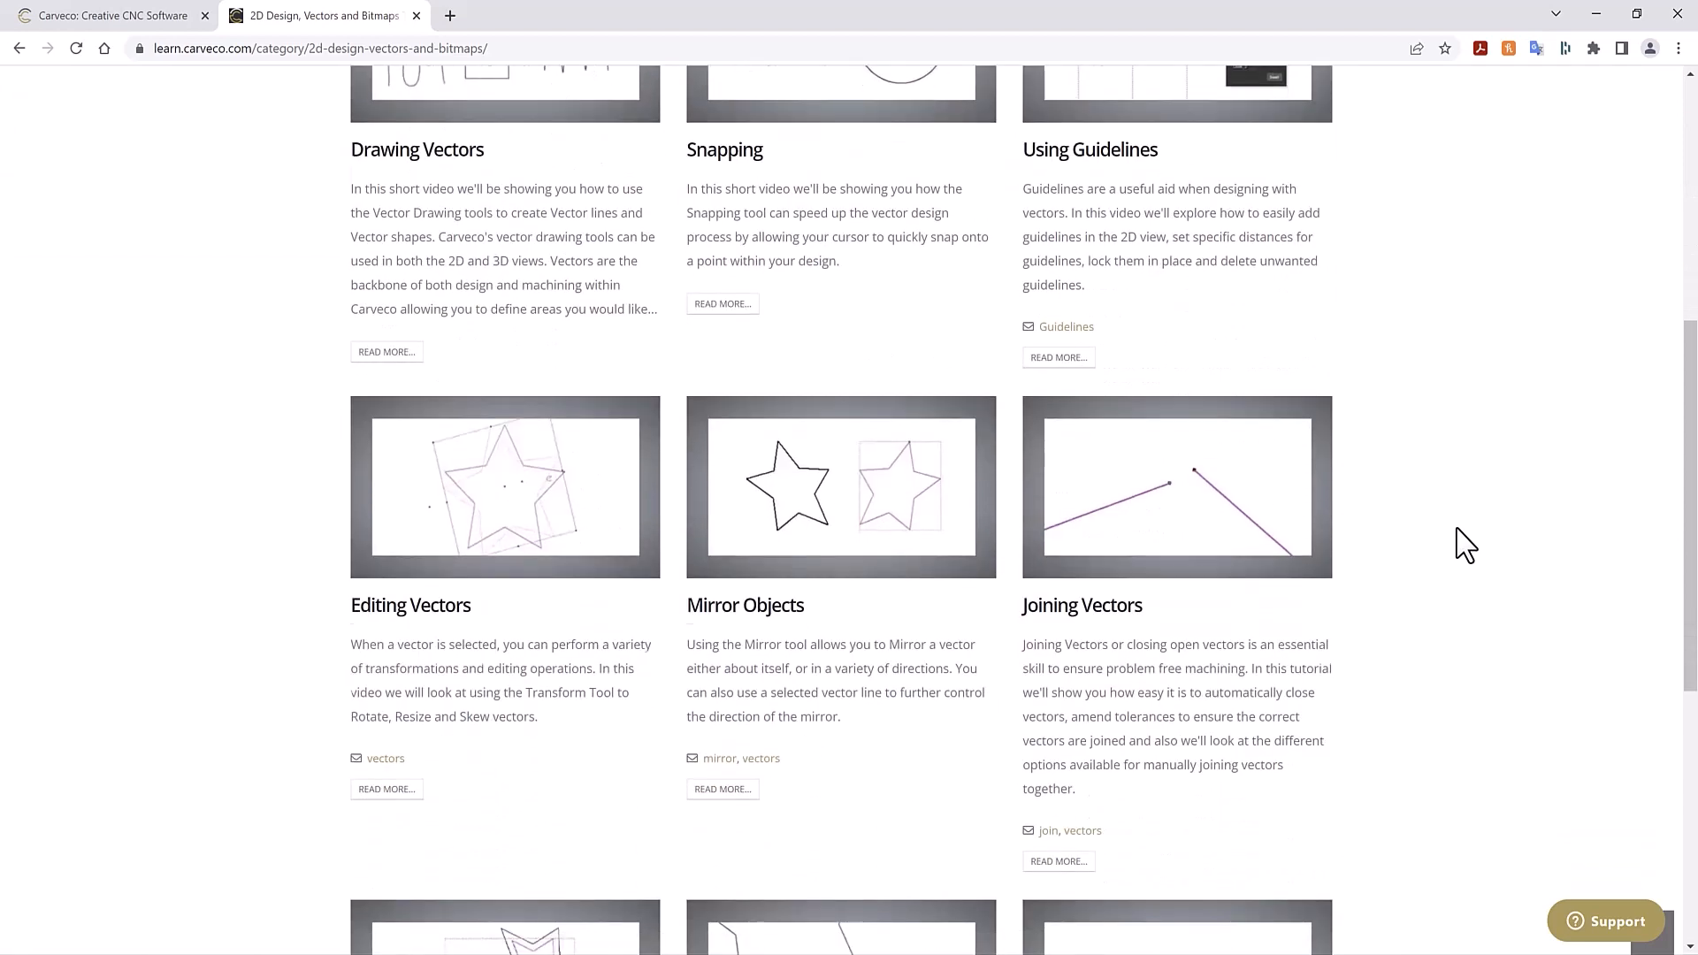
{"action": "scroll", "coordinate": [1466, 544], "scroll_direction": "down", "scroll_amount": 3}
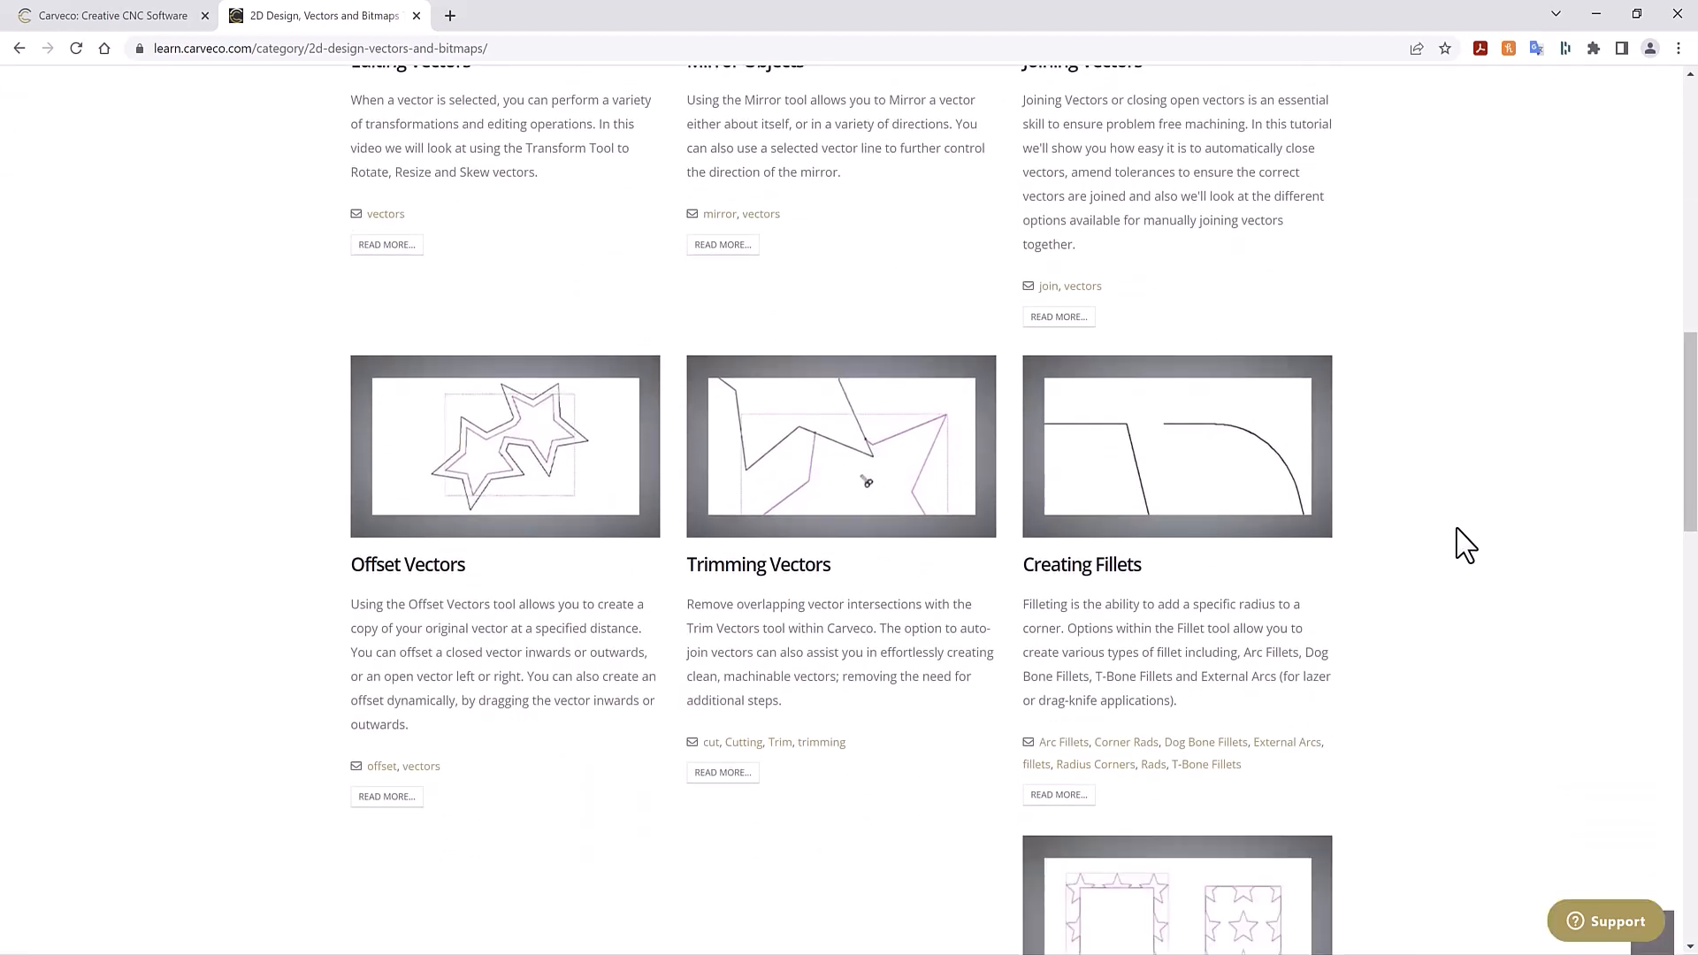
{"action": "scroll", "coordinate": [1465, 543], "scroll_direction": "down", "scroll_amount": 2}
{"action": "scroll", "coordinate": [1465, 544], "scroll_direction": "down", "scroll_amount": 4}
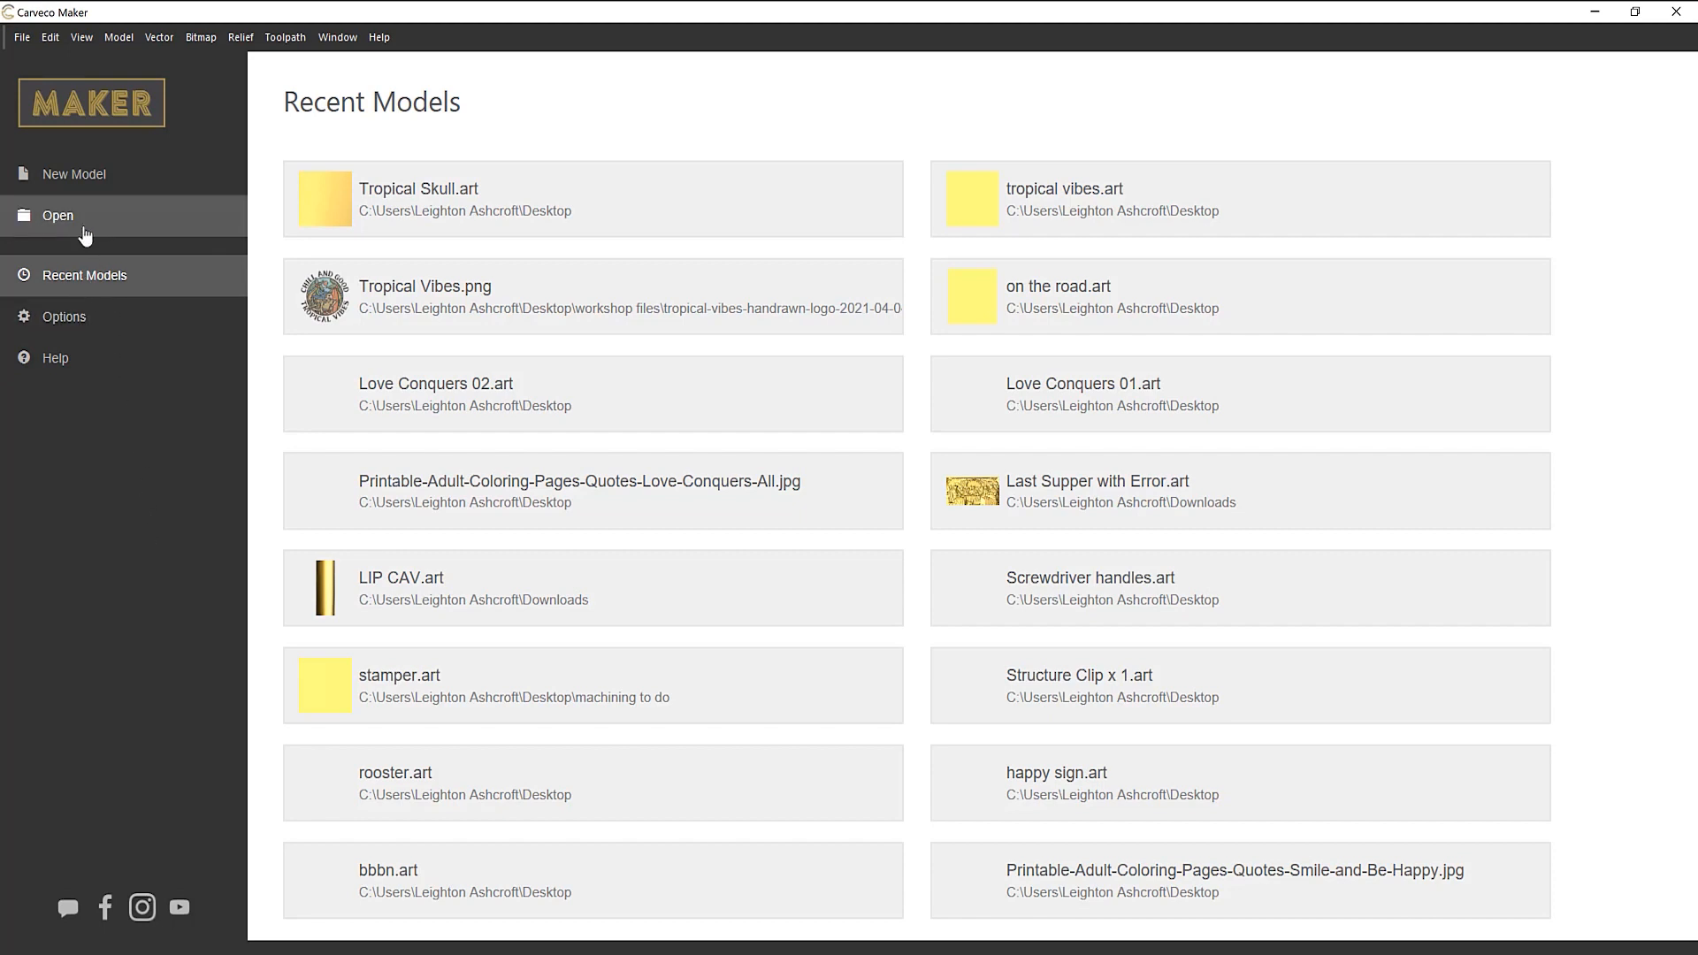
{"action": "left_click", "coordinate": [58, 216]}
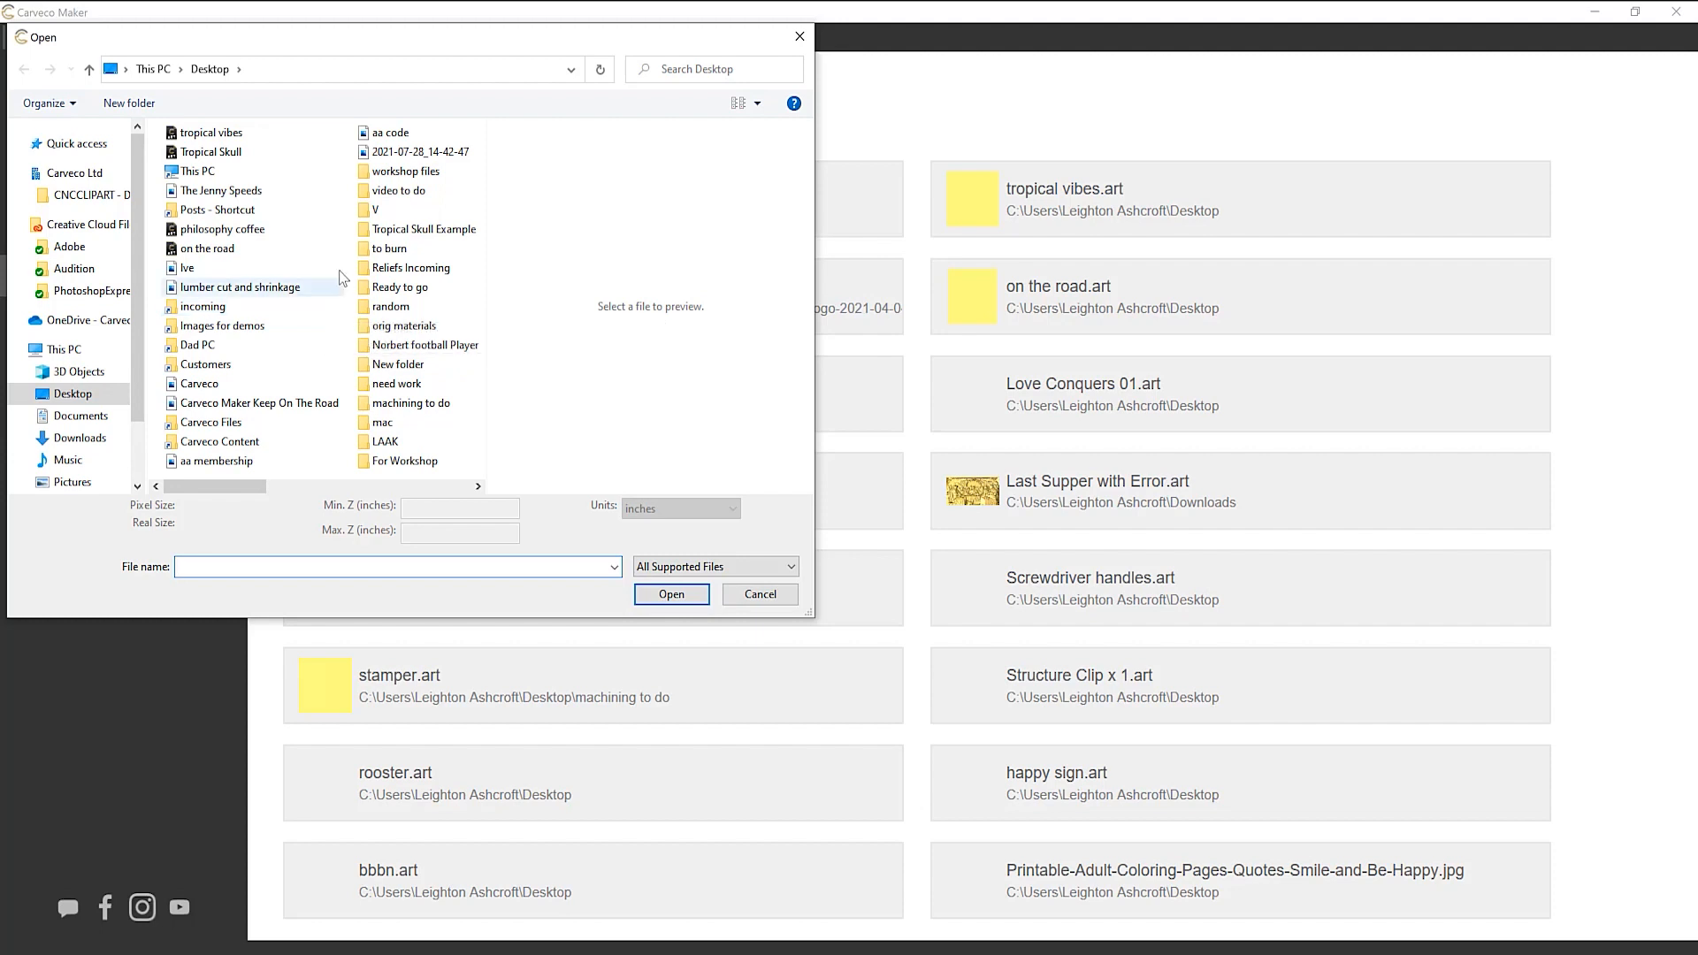
{"action": "left_click", "coordinate": [424, 230]}
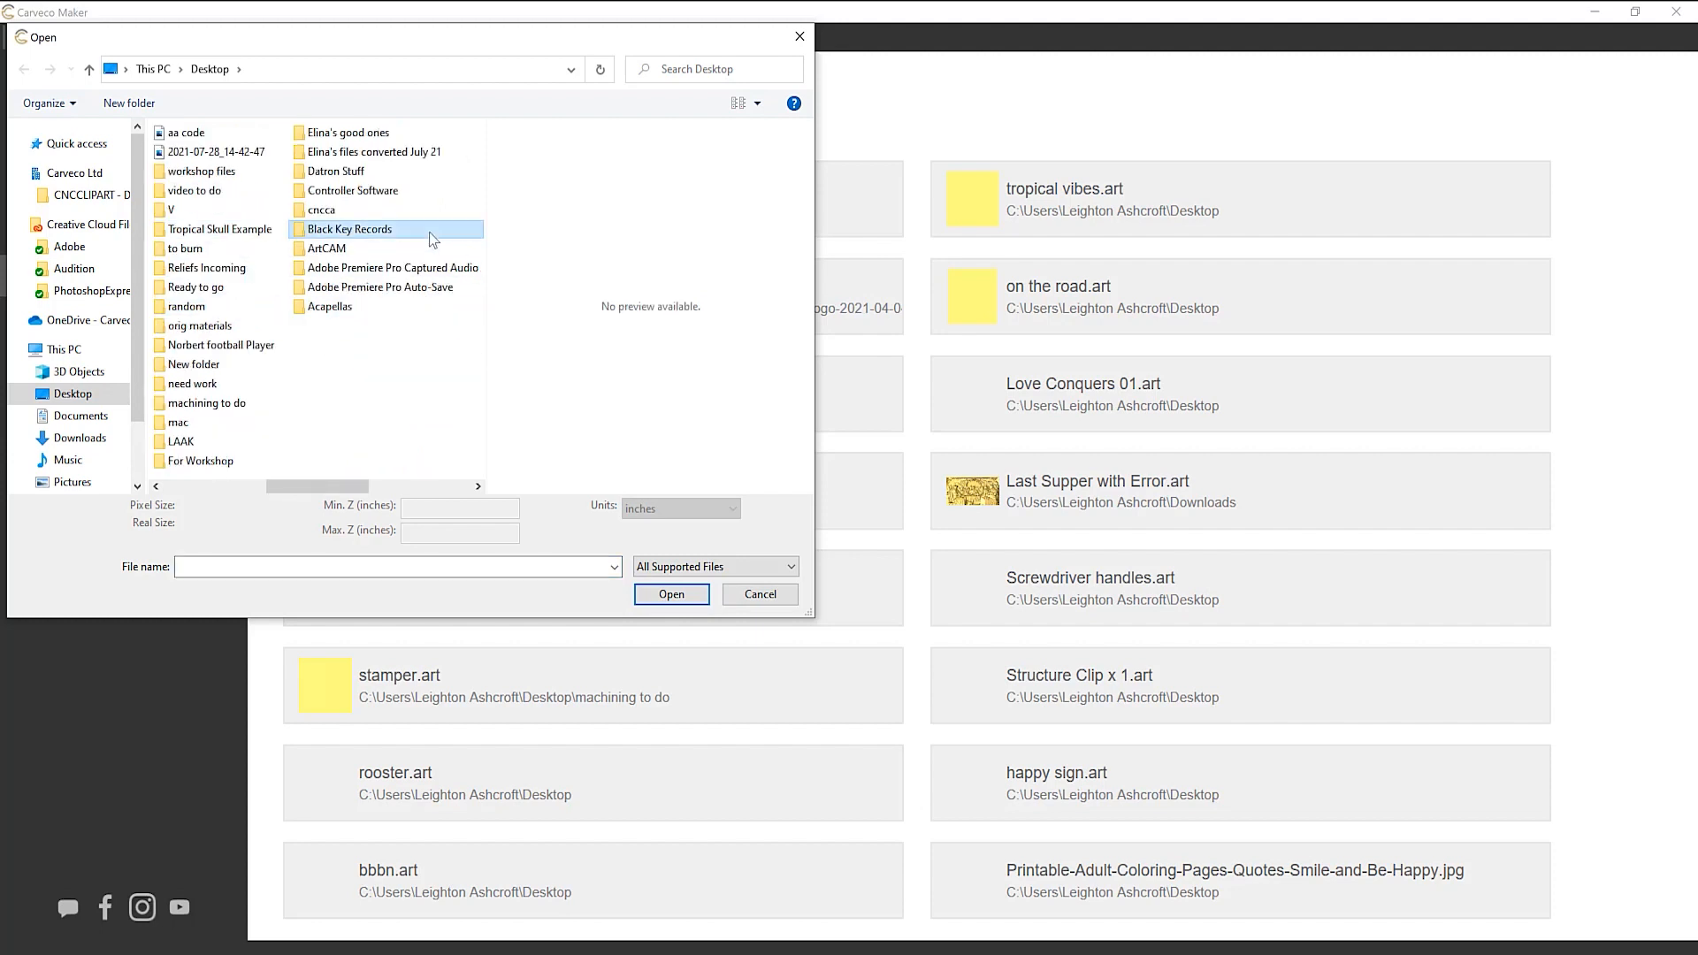
{"action": "double_click", "coordinate": [246, 232]}
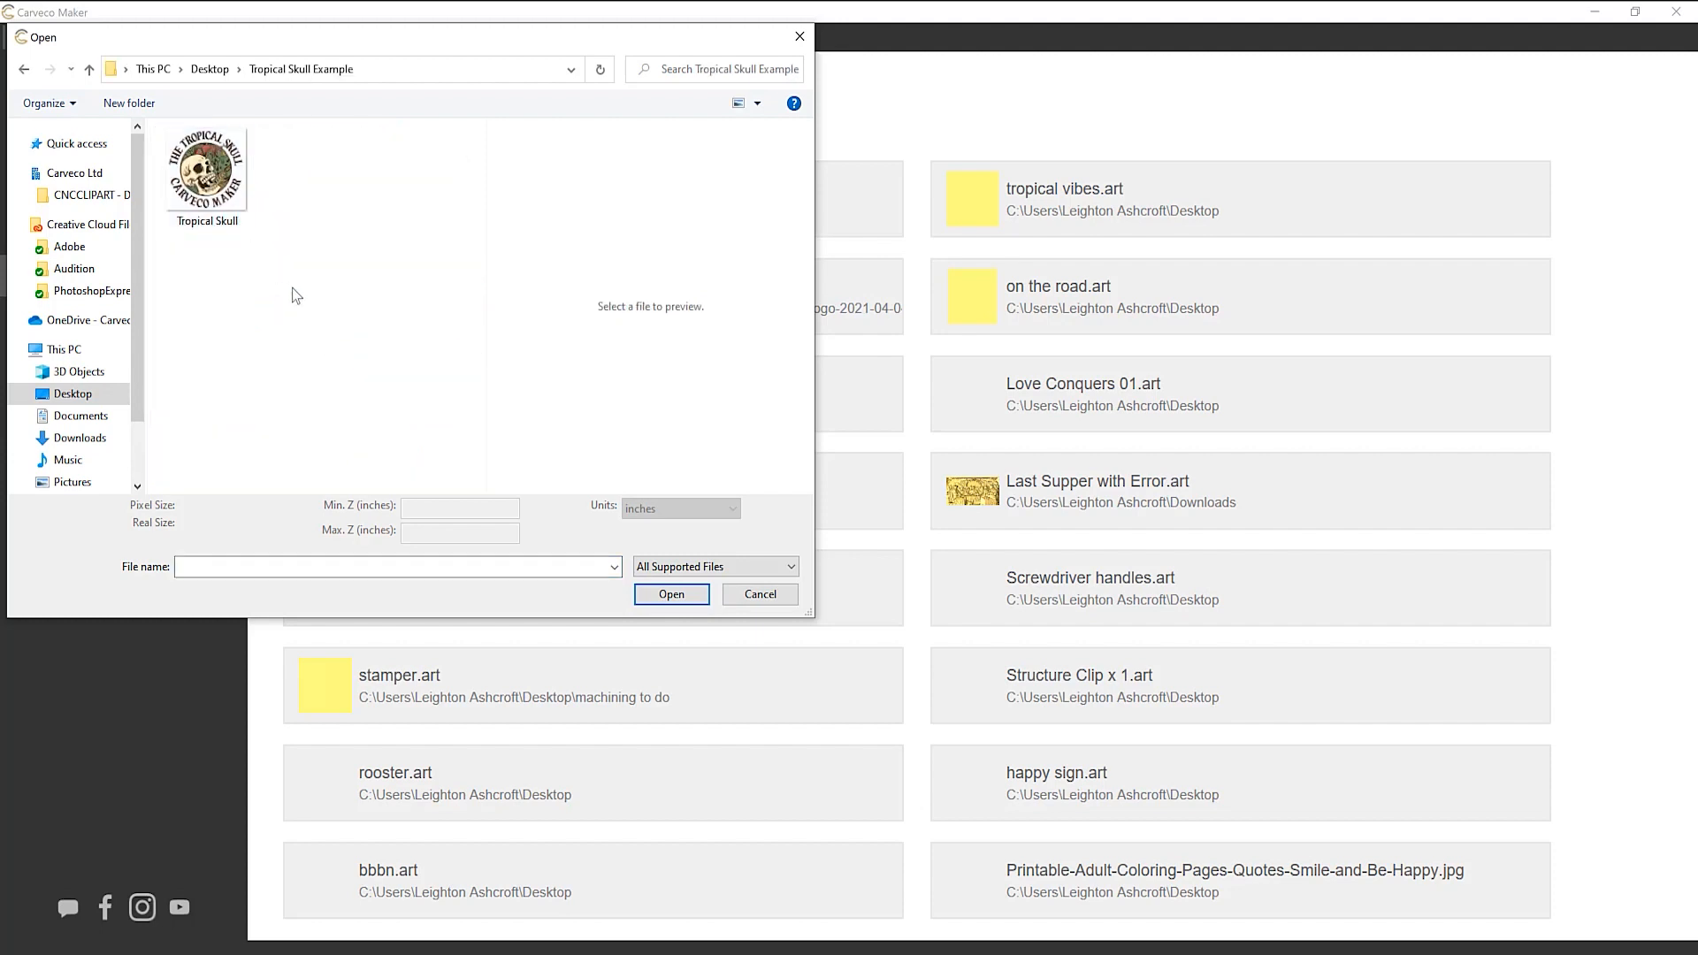
{"action": "left_click", "coordinate": [208, 176]}
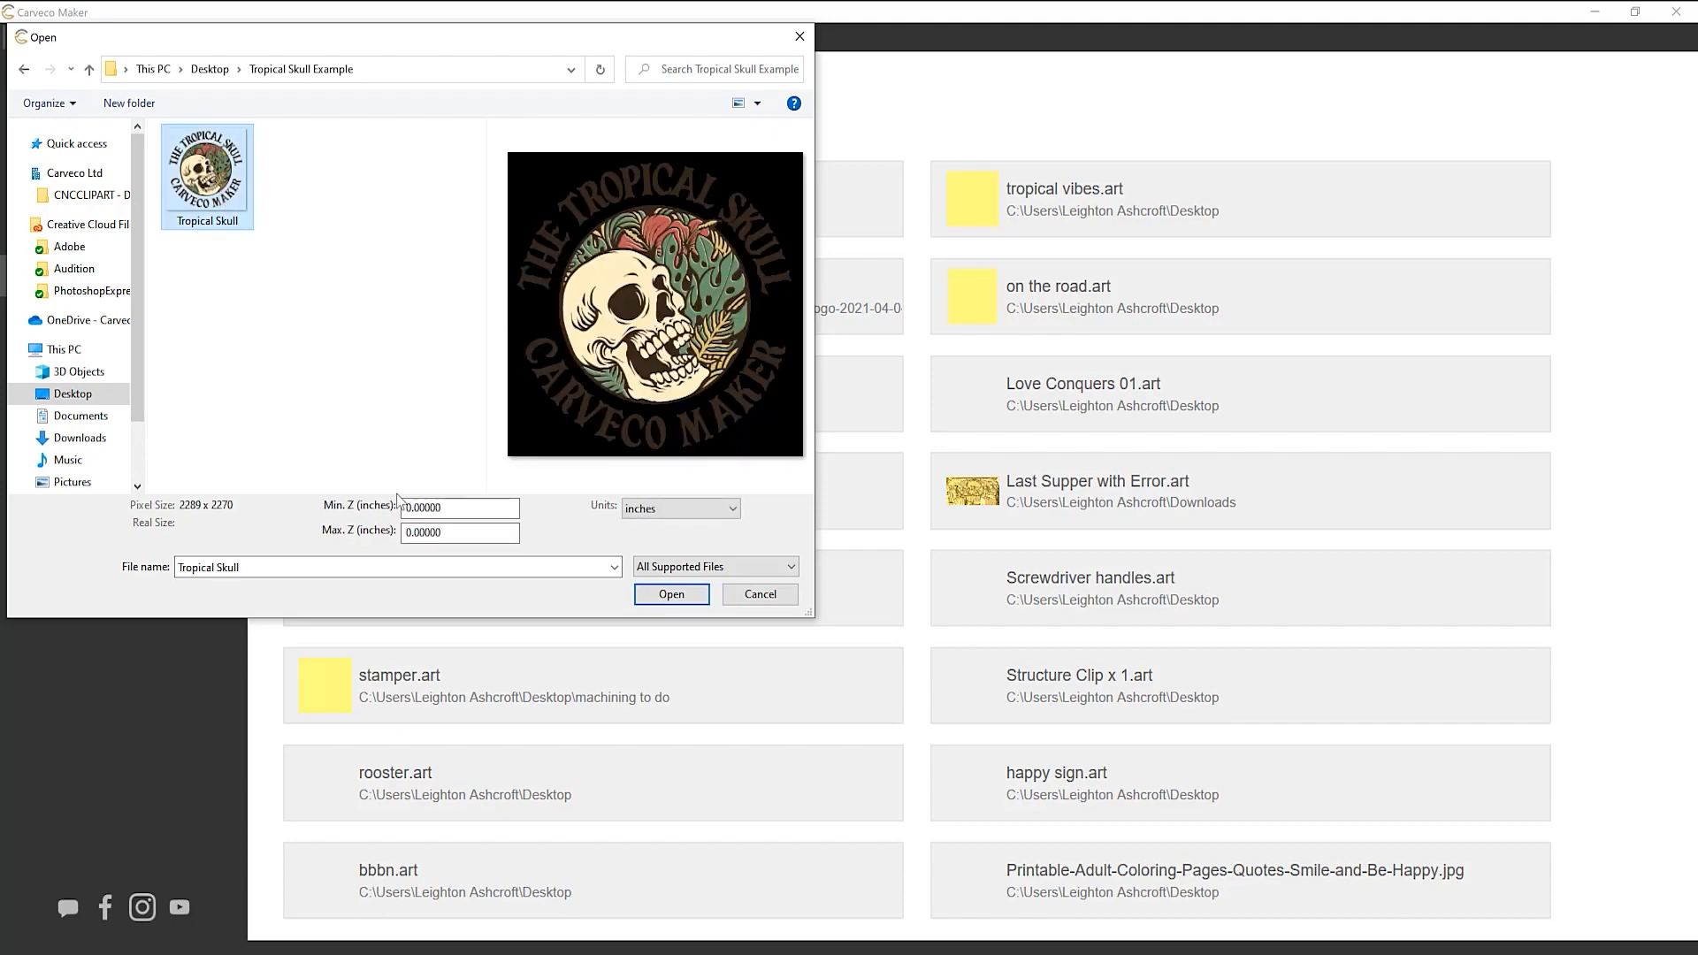
{"action": "left_click", "coordinate": [671, 595]}
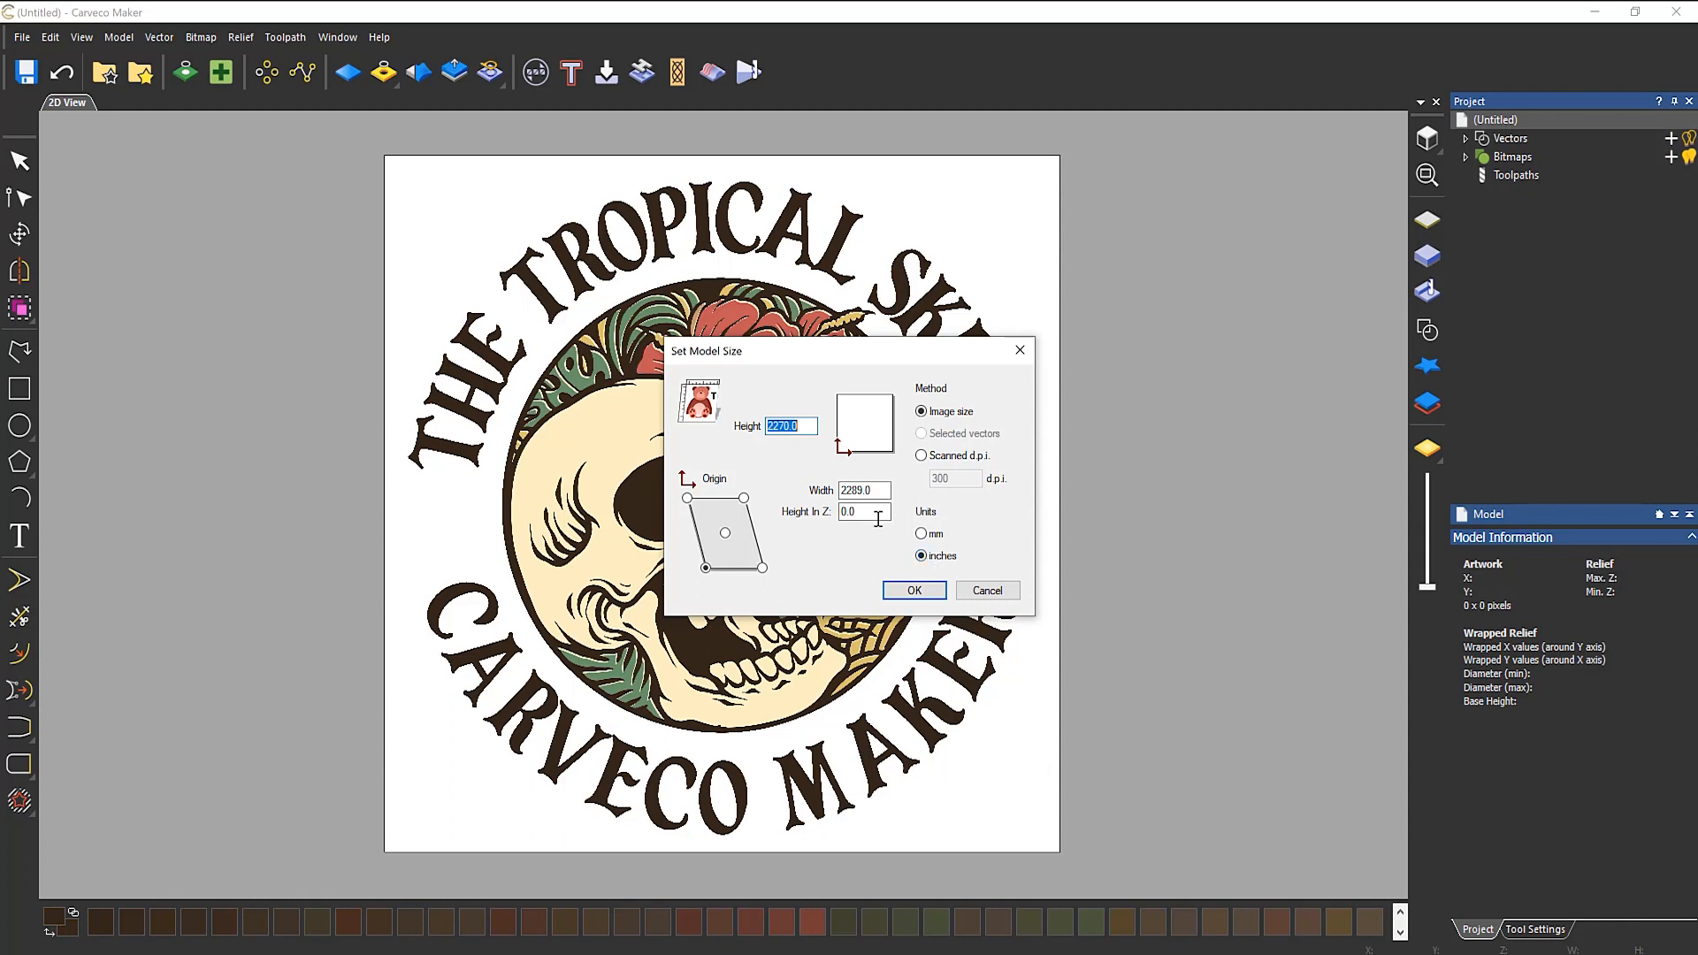
{"action": "key", "text": "Tab"}
{"action": "type", "text": "12"}
{"action": "left_click", "coordinate": [1007, 592]}
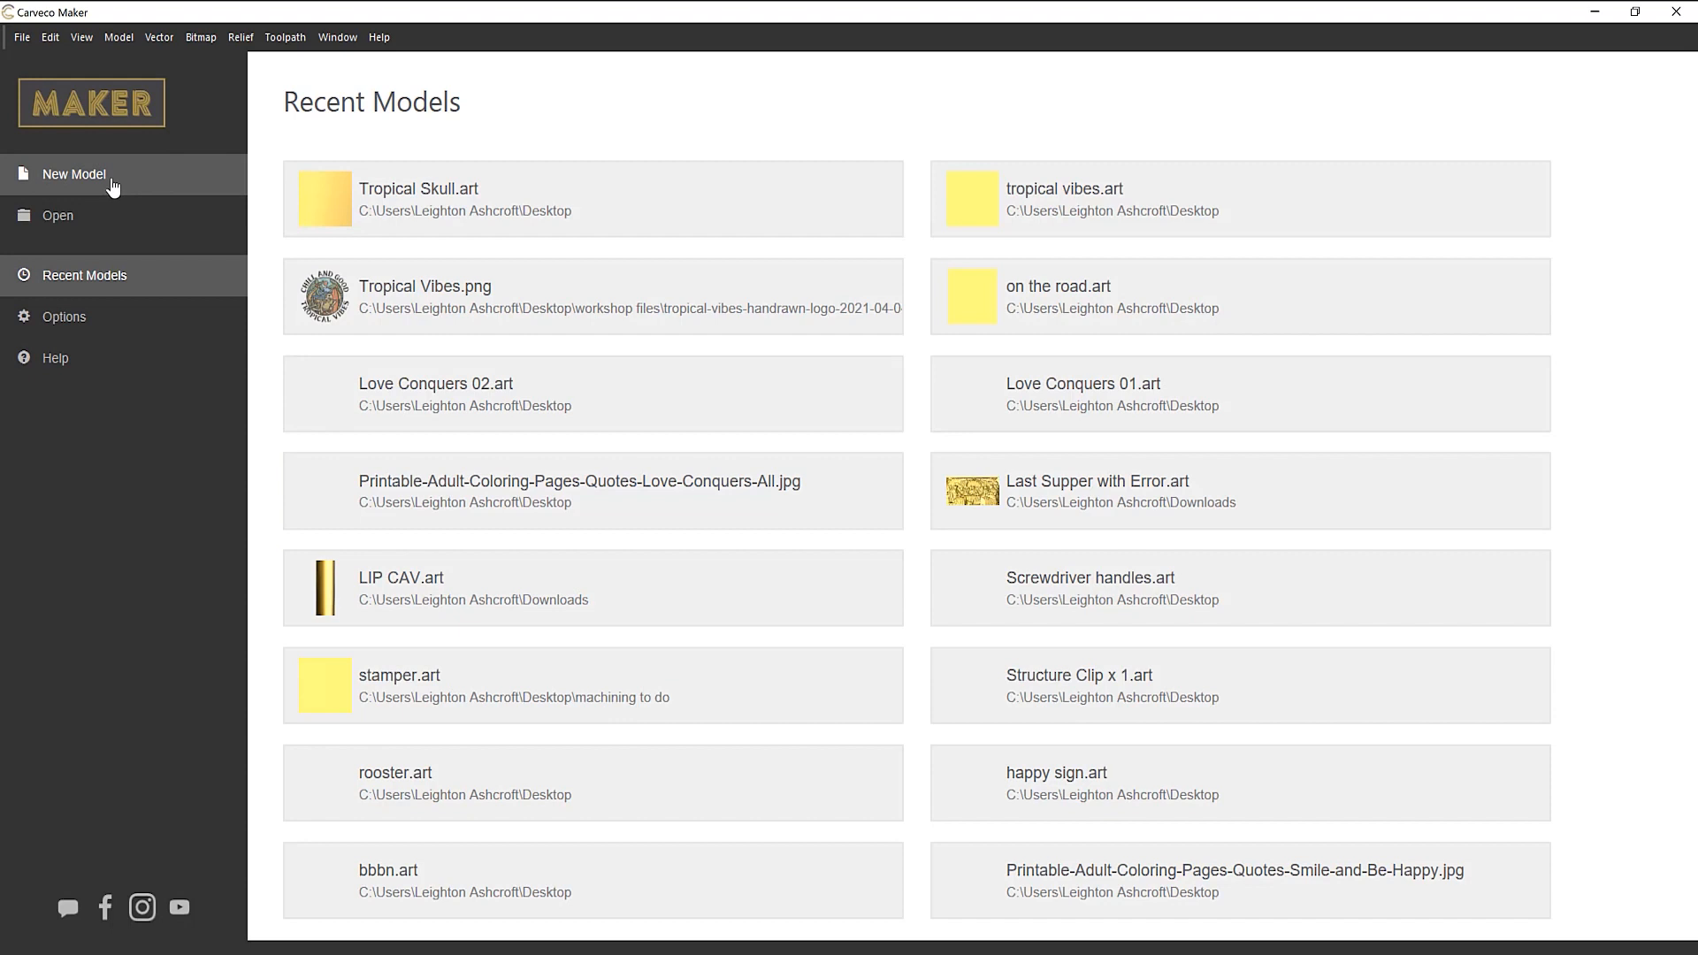
Create a new model 12 inches wide and 12 inches high with the job origin at the centre.
{"action": "left_click", "coordinate": [112, 186]}
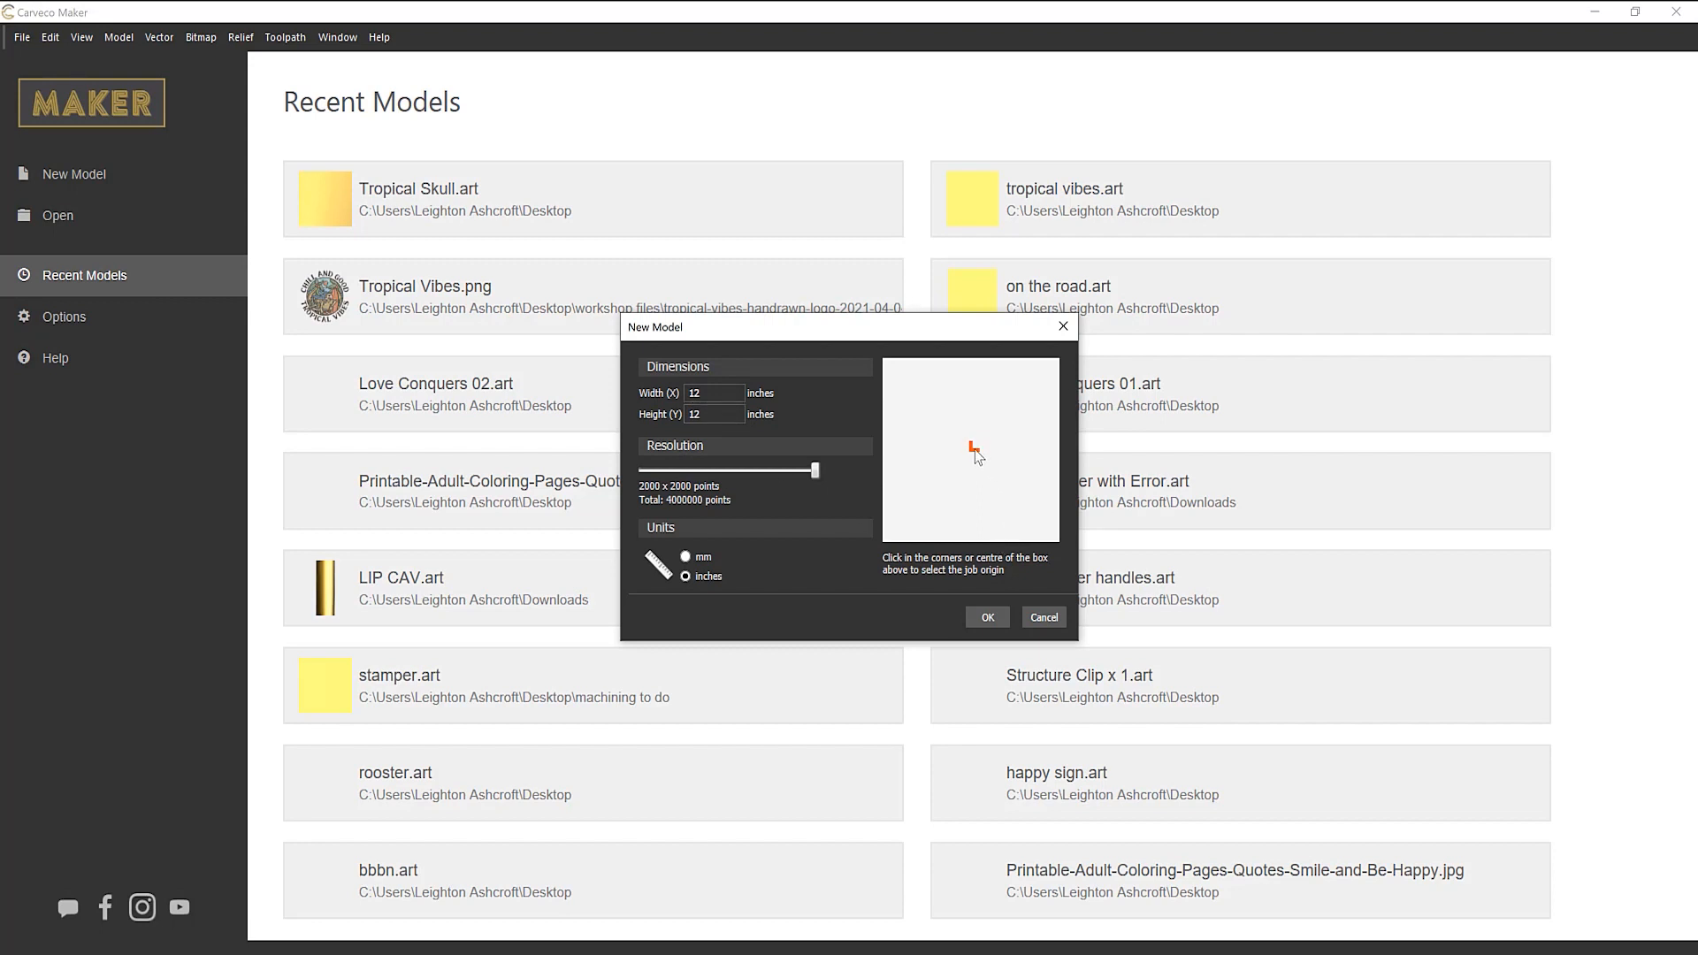
{"action": "left_click", "coordinate": [887, 537]}
{"action": "left_click", "coordinate": [887, 361]}
{"action": "left_click", "coordinate": [975, 448]}
{"action": "left_click", "coordinate": [987, 617]}
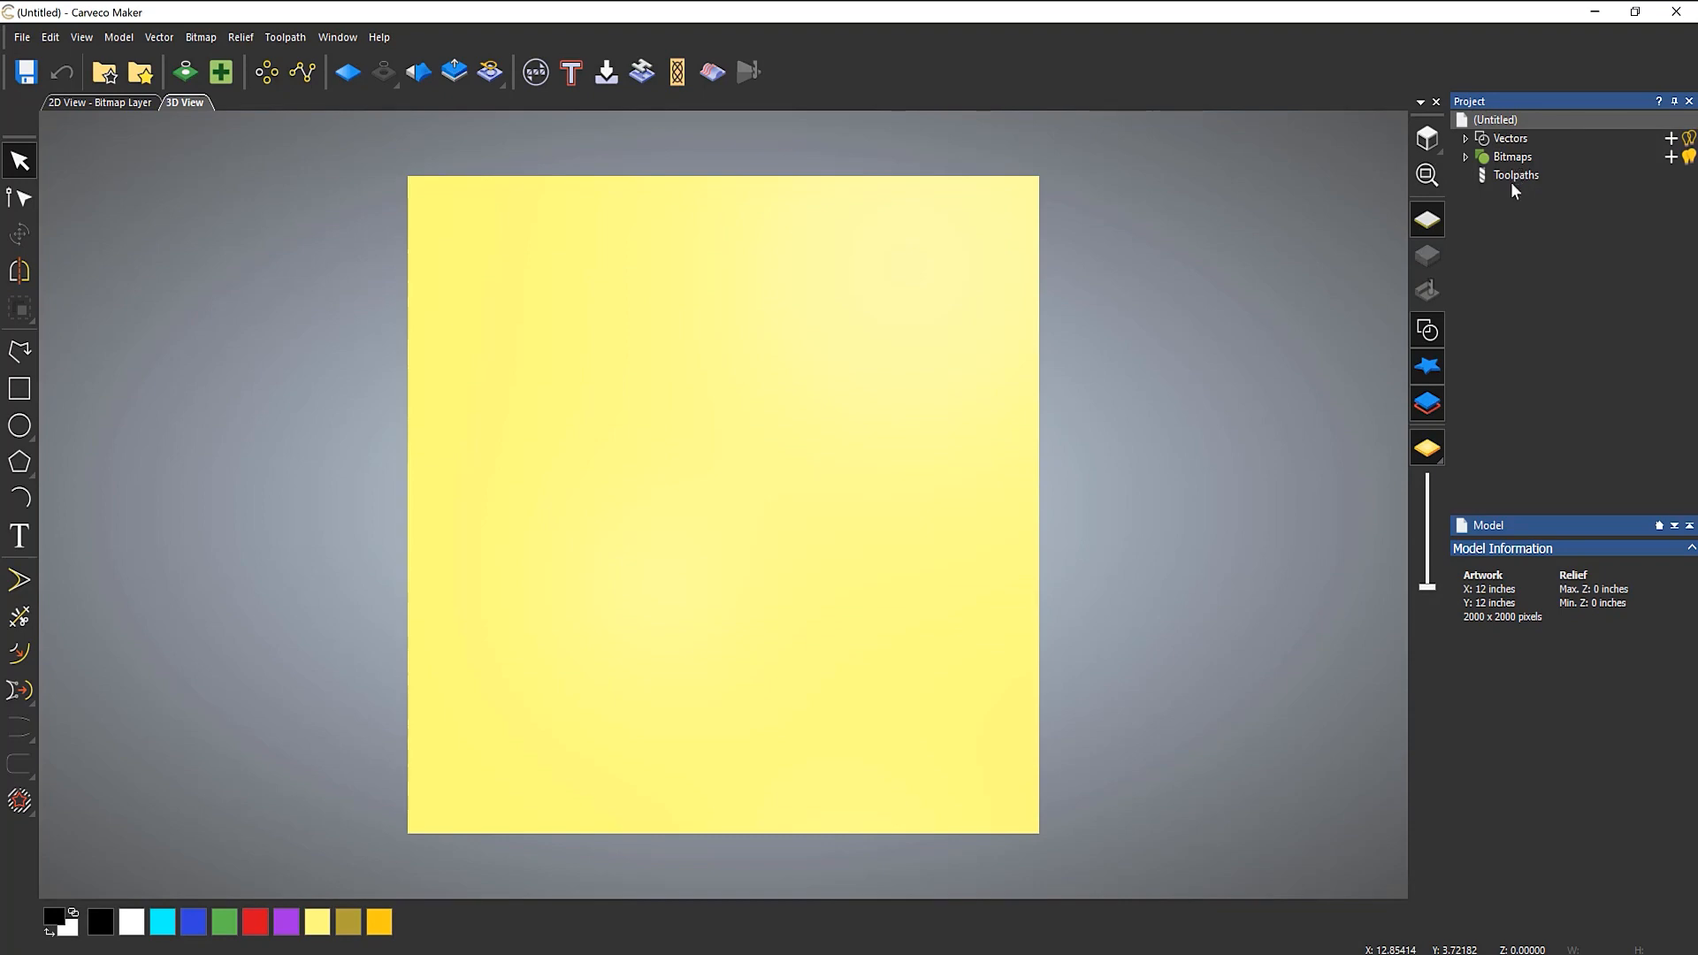
Import the Tropical Skull image from the Tropical Skull Example folder as a bitmap layer with Fit scaling, and show it in the 2D view.
{"action": "right_click", "coordinate": [1506, 158]}
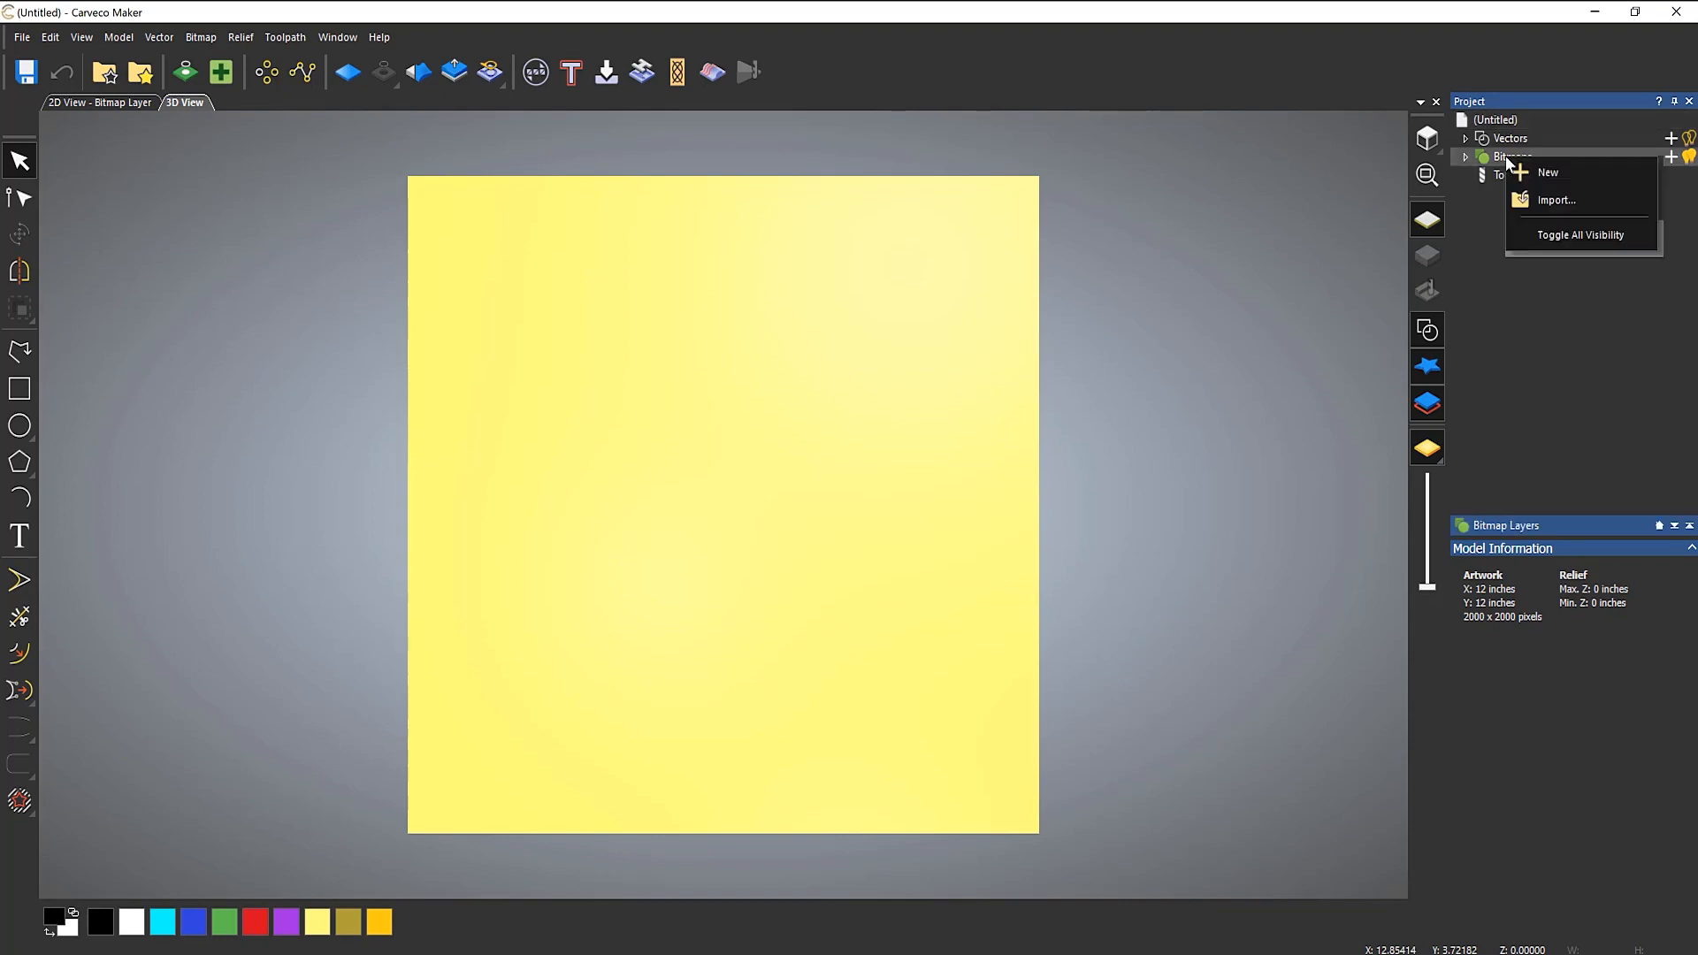
{"action": "left_click", "coordinate": [1546, 200]}
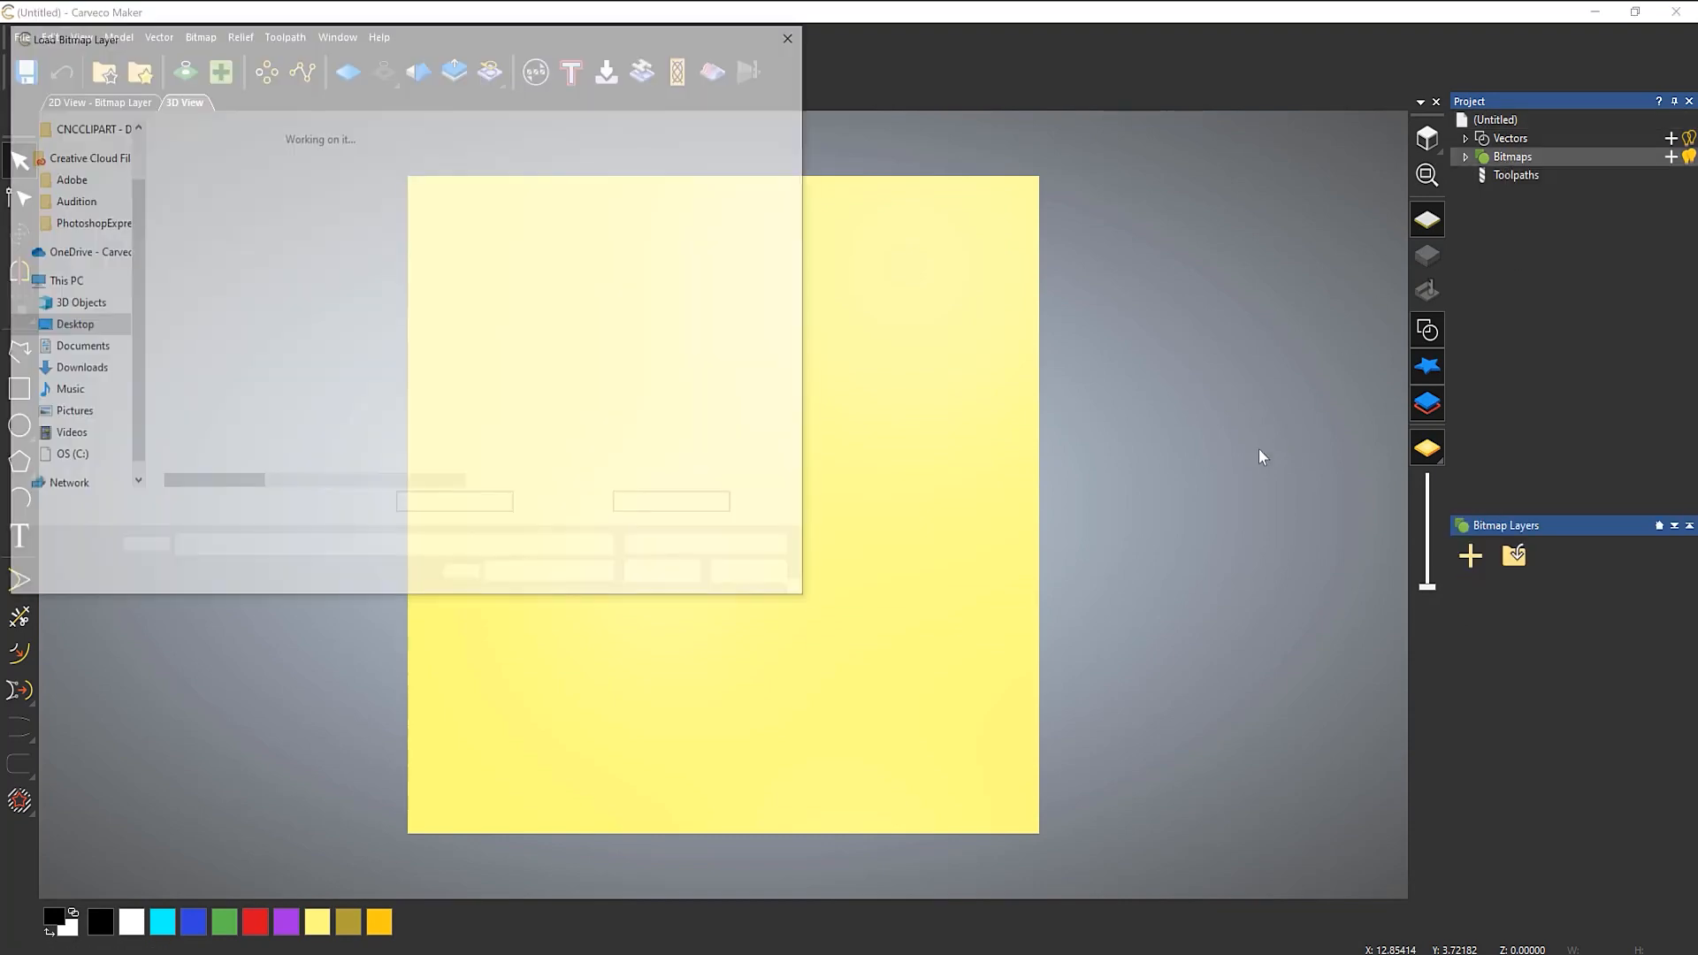
{"action": "left_click", "coordinate": [417, 229]}
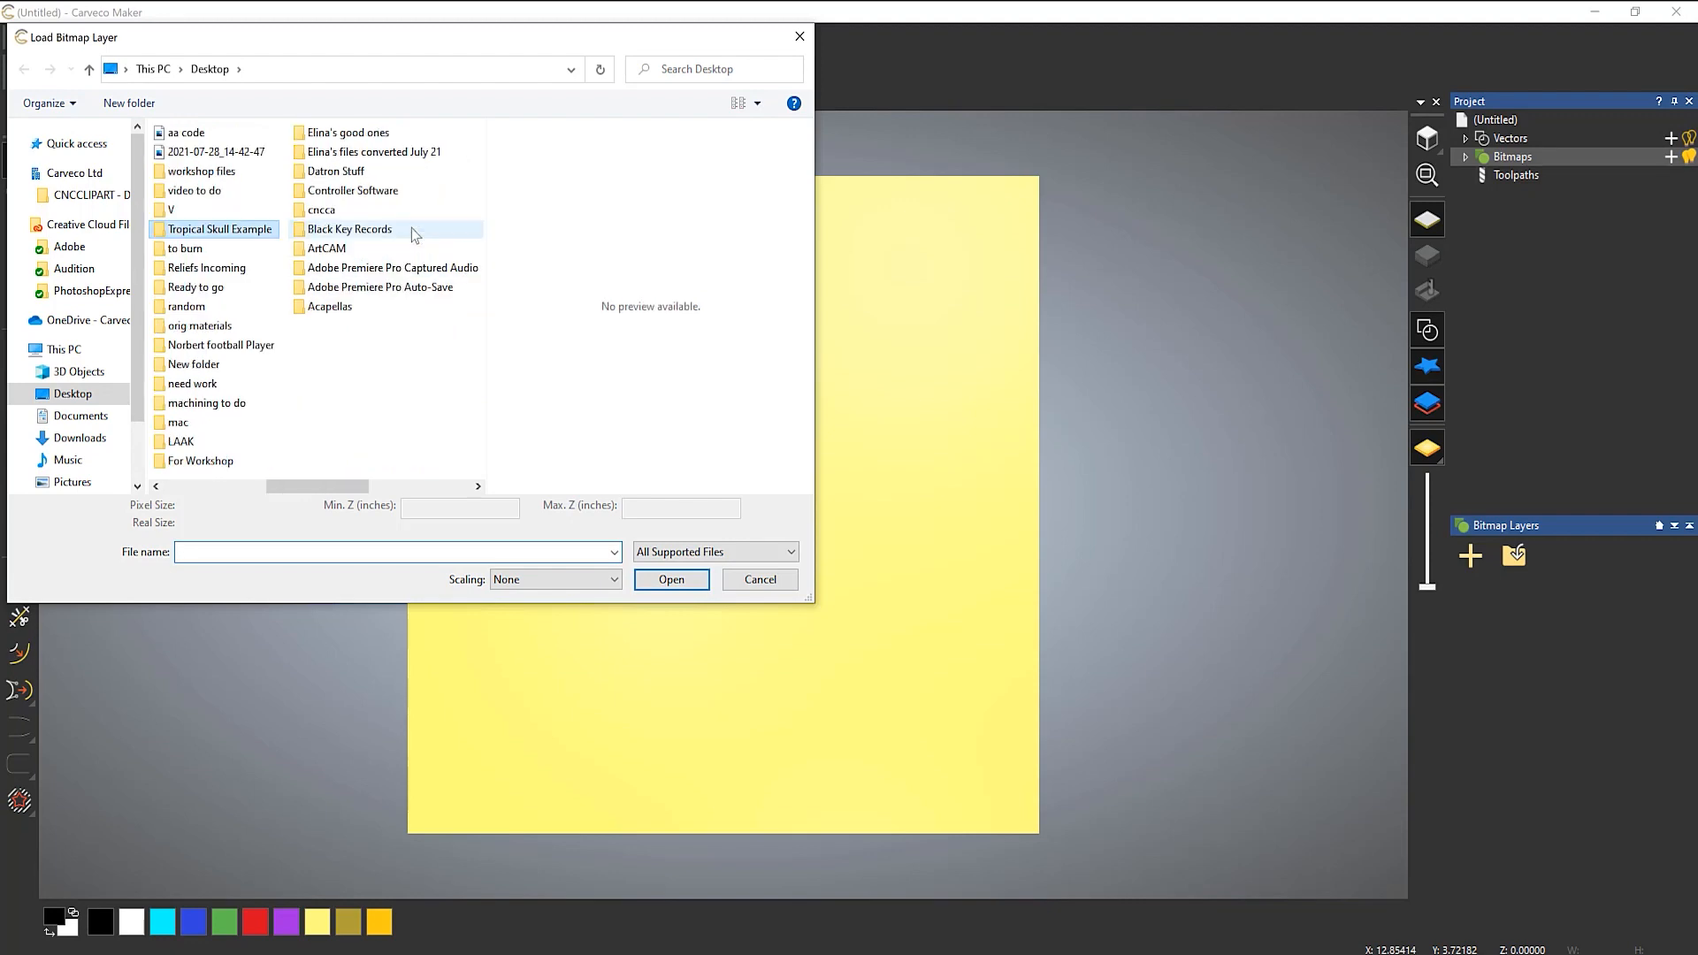
{"action": "double_click", "coordinate": [240, 232]}
{"action": "left_click", "coordinate": [206, 173]}
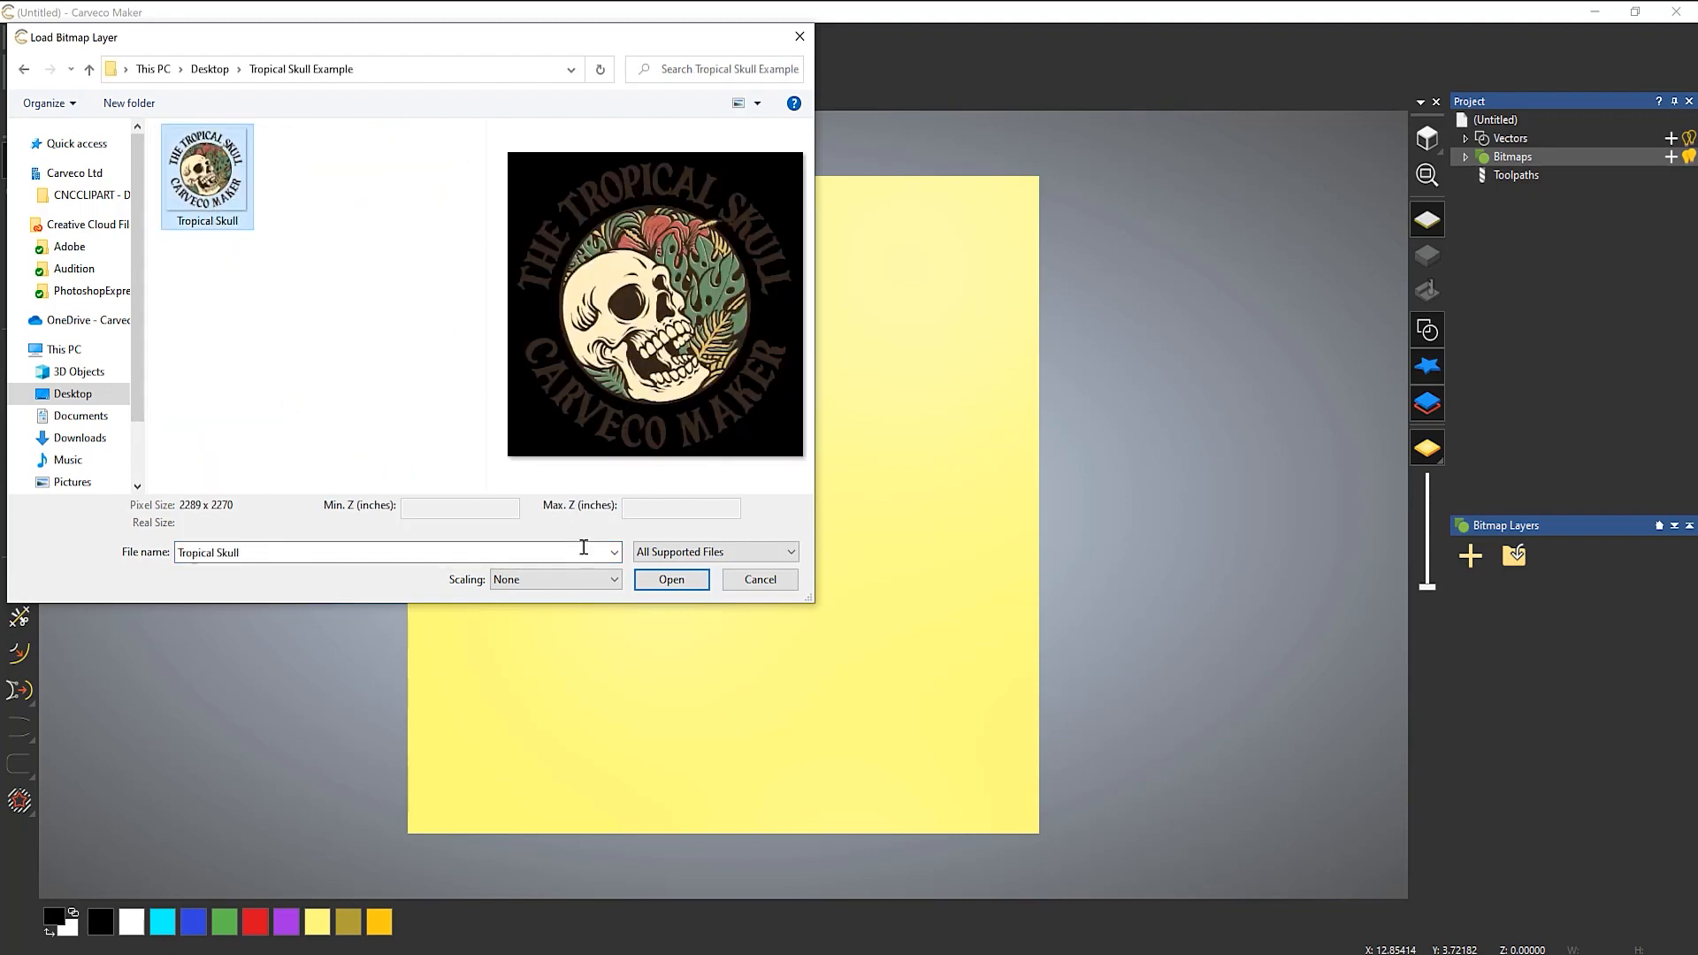
{"action": "left_click", "coordinate": [550, 584]}
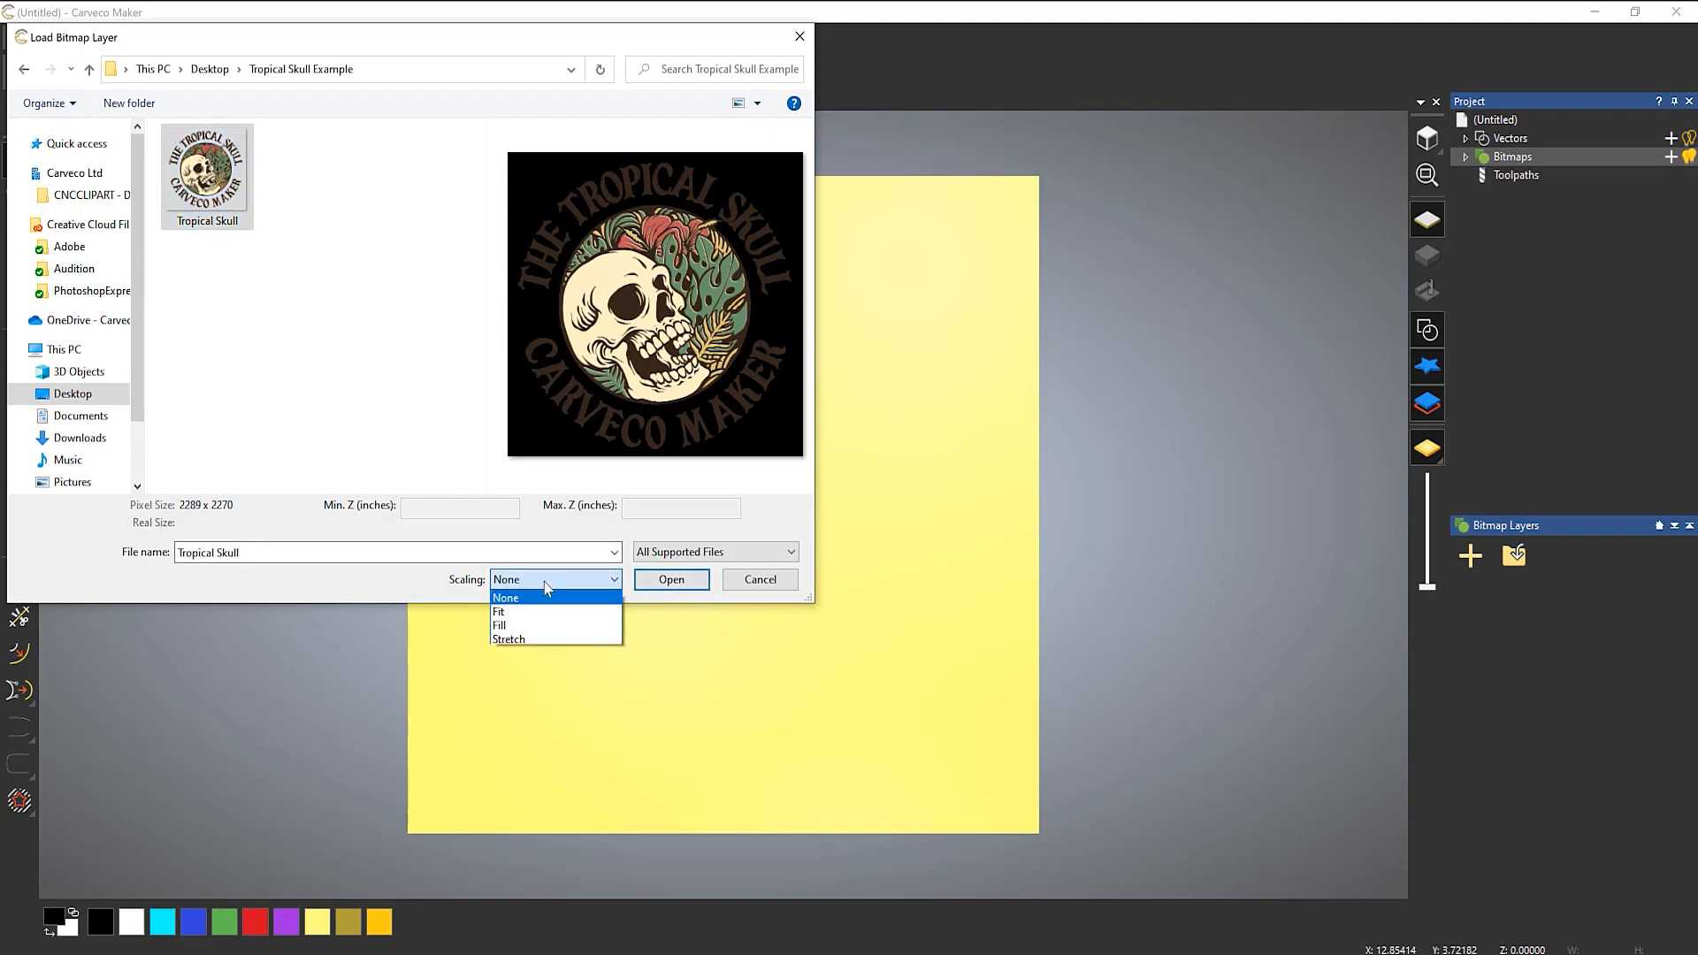
{"action": "left_click", "coordinate": [510, 612]}
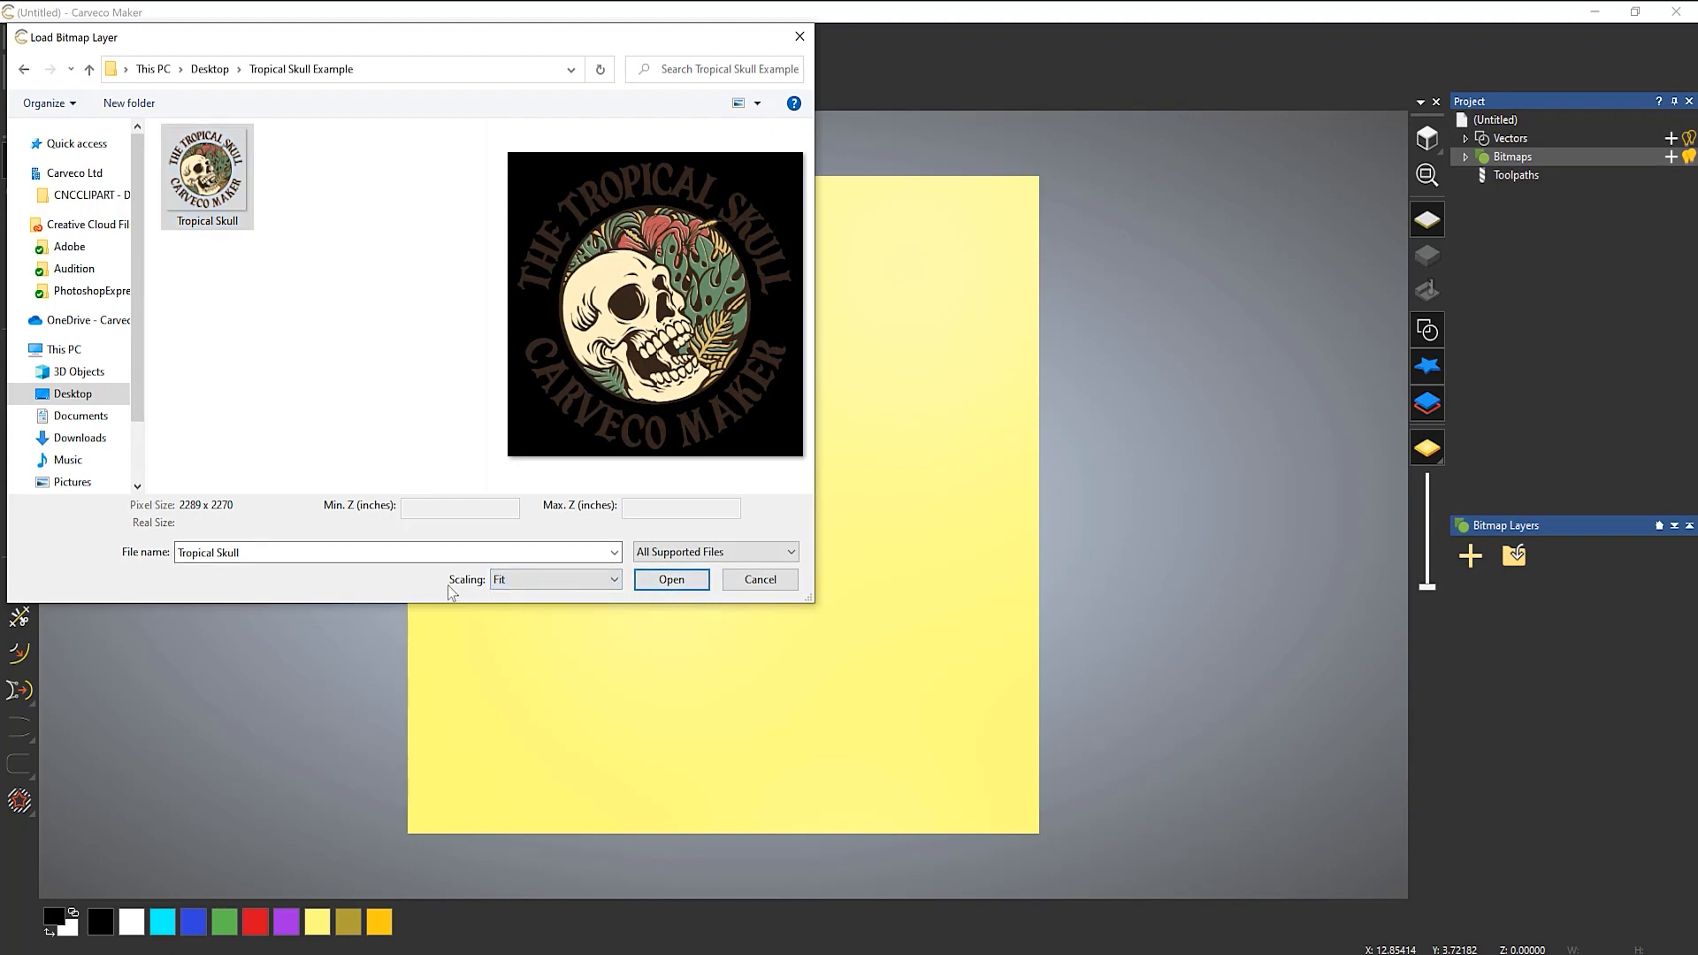
{"action": "left_click", "coordinate": [658, 581]}
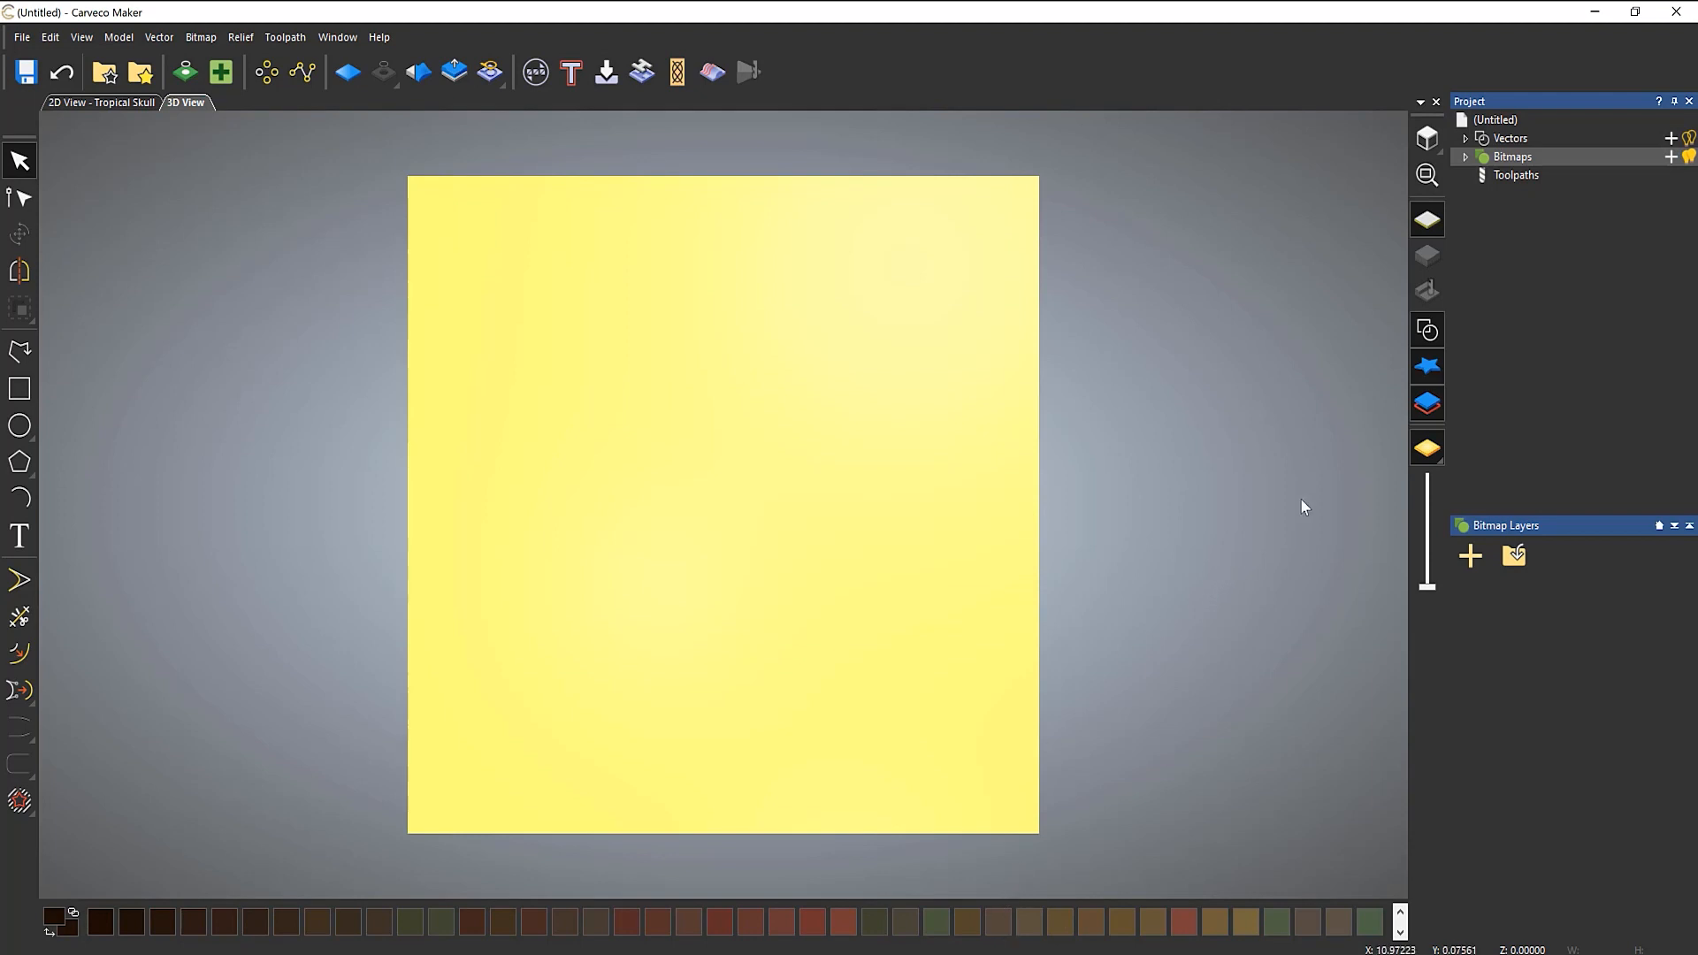
{"action": "mouse_move", "coordinate": [1427, 452]}
{"action": "left_click", "coordinate": [104, 108]}
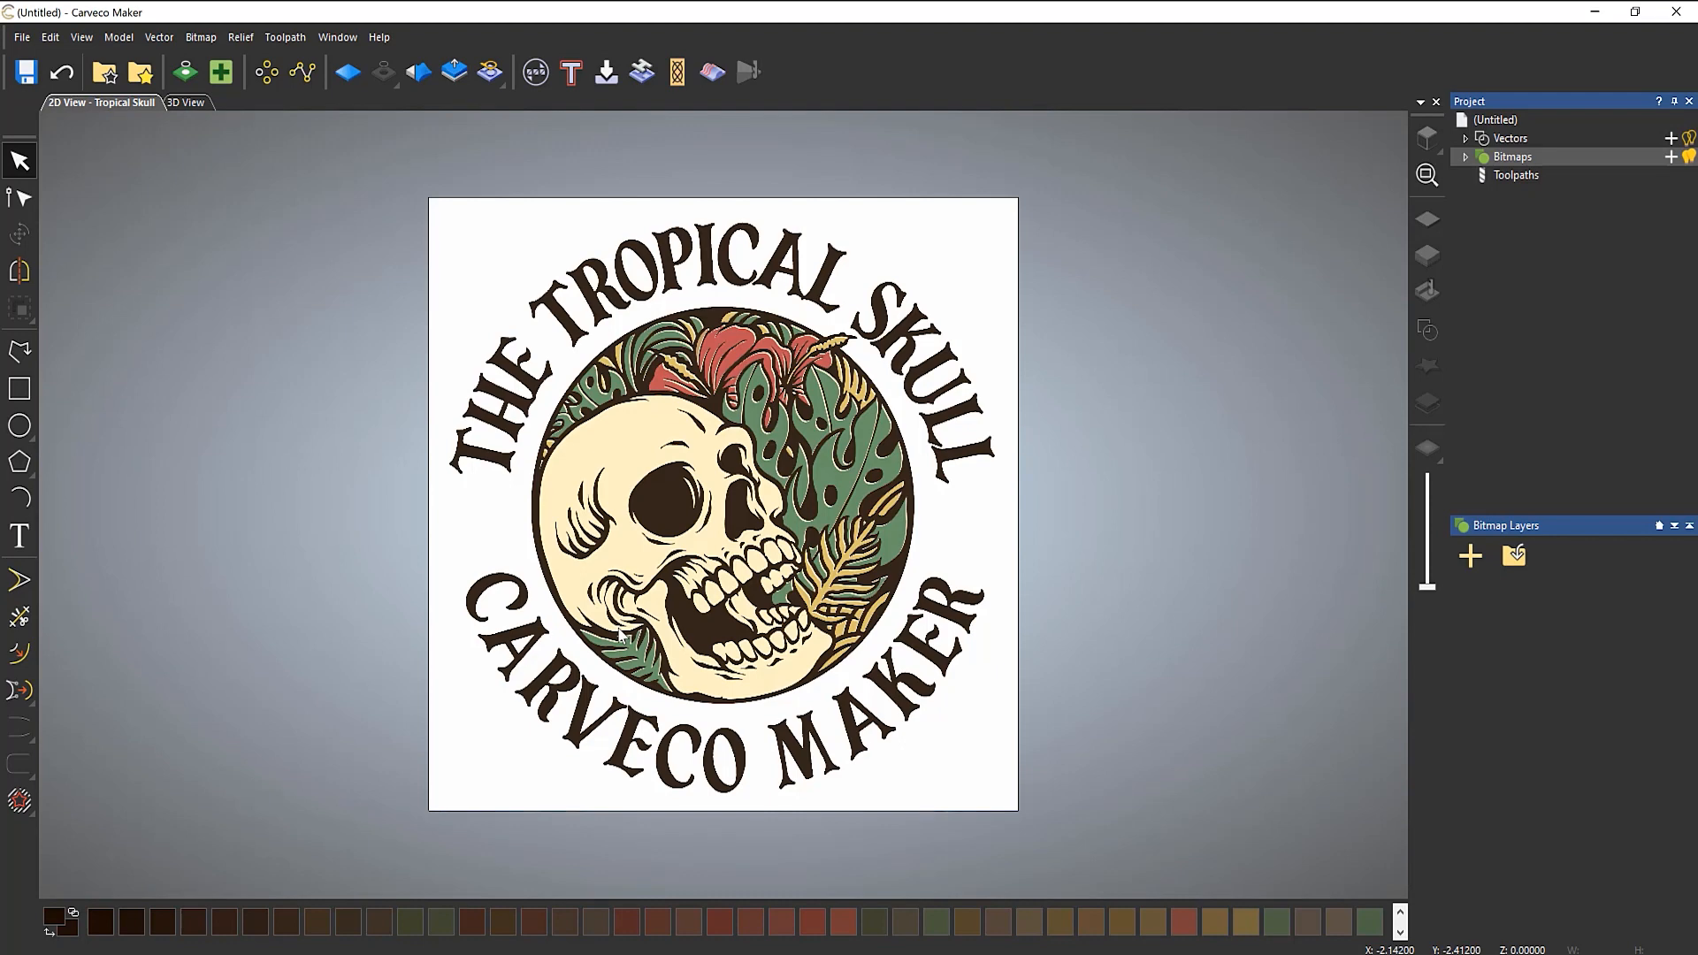
Start the Bitmap to Vector conversion and set its speckle size to 2 pixels.
{"action": "left_click", "coordinate": [191, 80]}
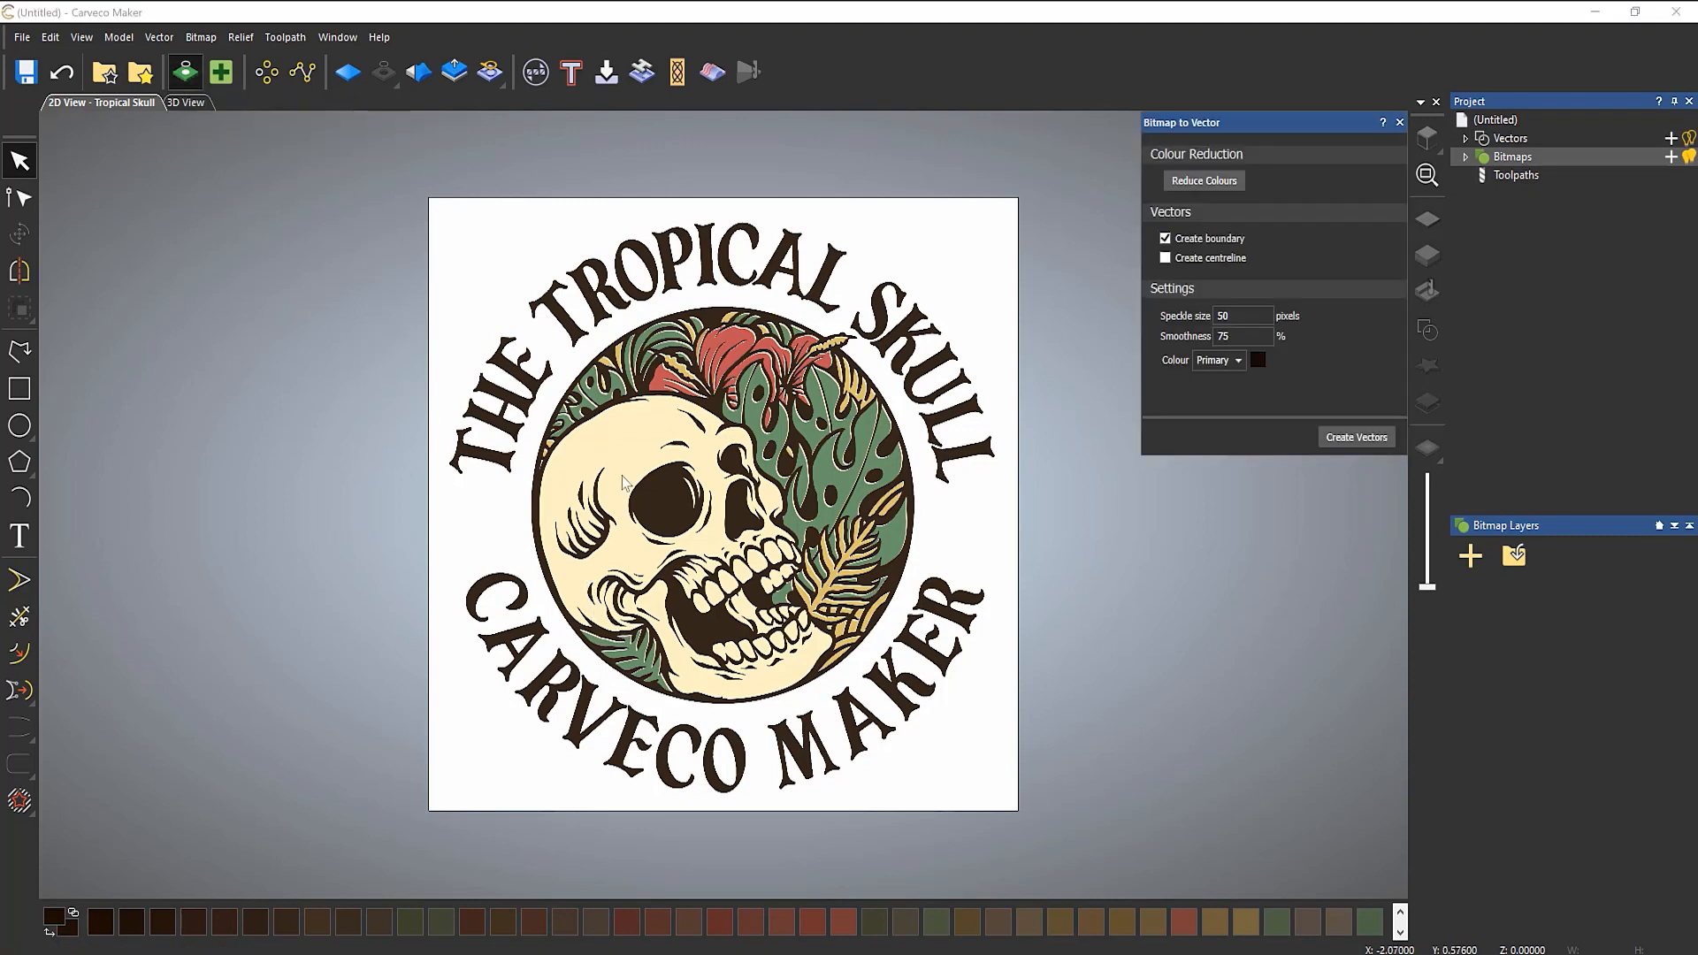
{"action": "double_click", "coordinate": [1250, 320]}
{"action": "type", "text": "2"}
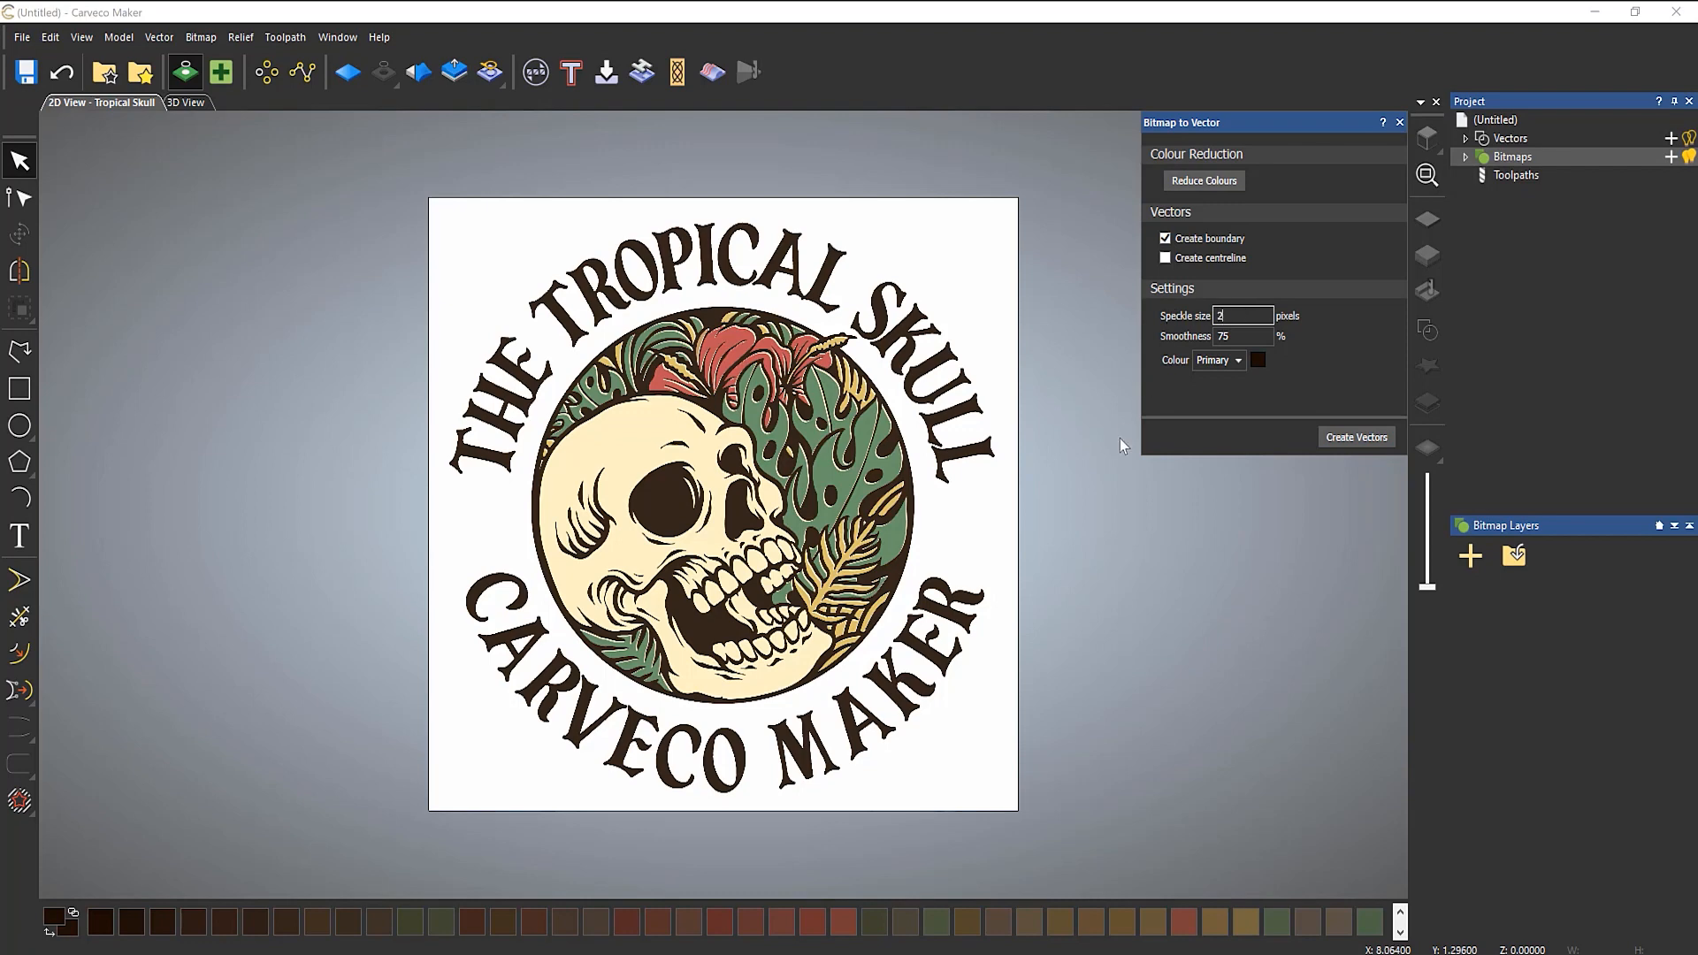
{"action": "left_click", "coordinate": [1239, 339]}
{"action": "left_click", "coordinate": [1357, 435]}
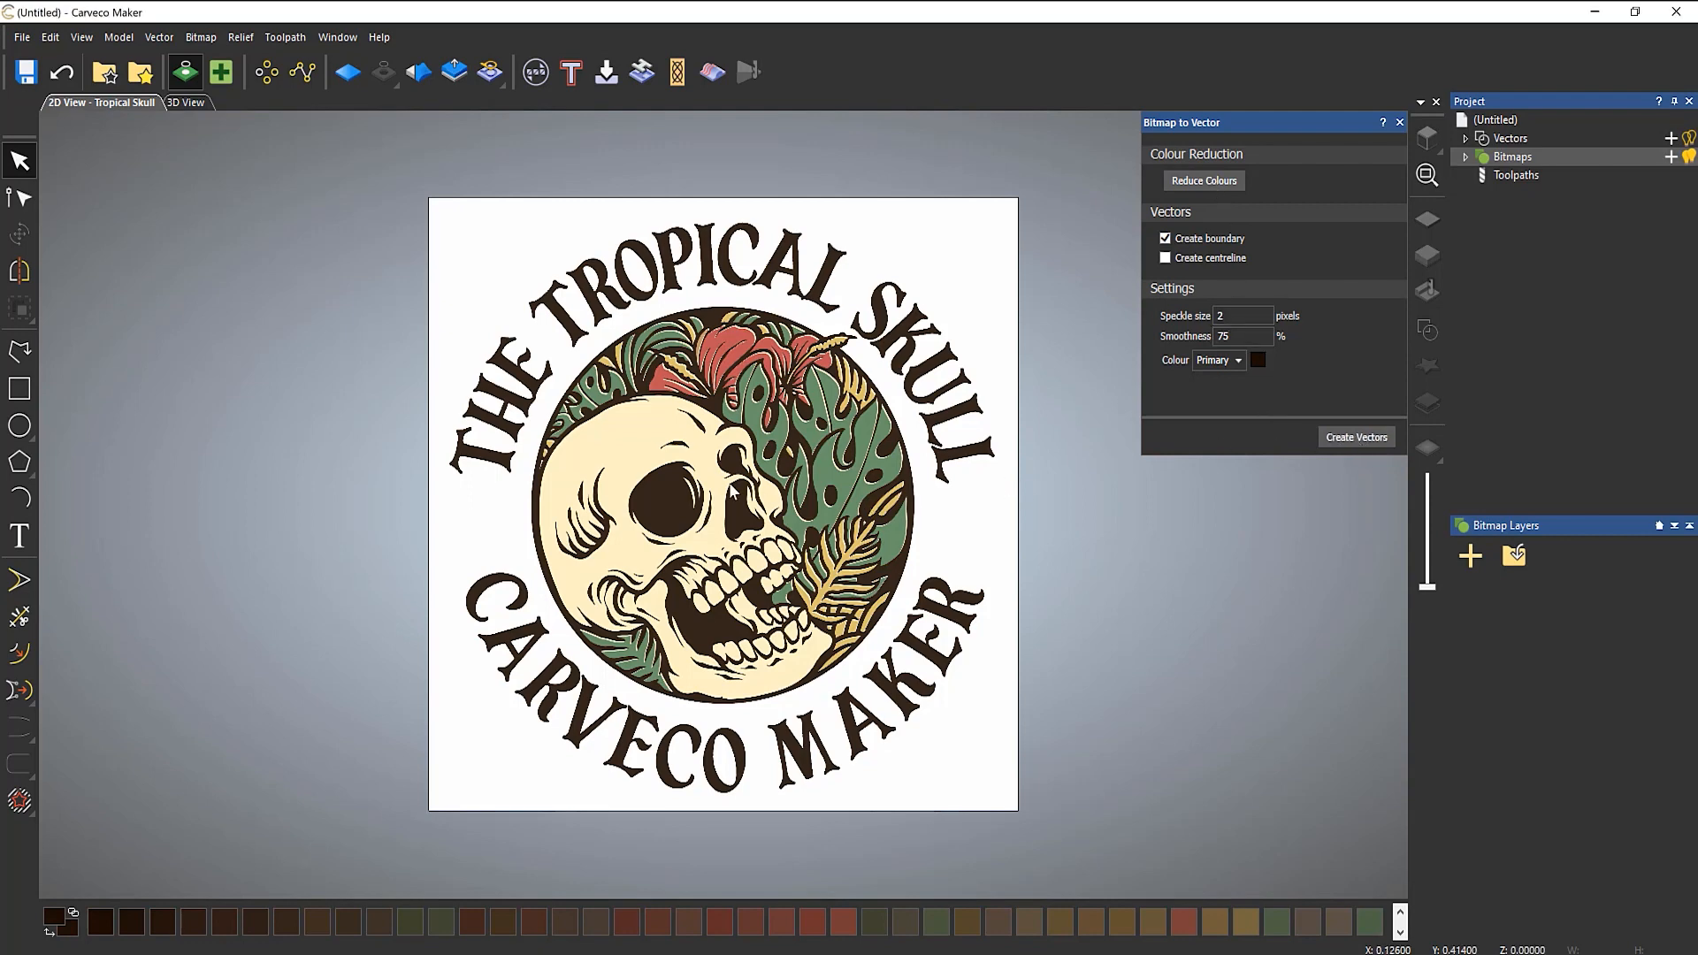
{"action": "mouse_move", "coordinate": [1427, 586]}
{"action": "left_mouse_down"}
{"action": "mouse_move", "coordinate": [1426, 452]}
{"action": "mouse_move", "coordinate": [1429, 591]}
{"action": "left_mouse_up"}
Reduce the skull image to a maximum of 3 colours.
{"action": "left_click", "coordinate": [1213, 182]}
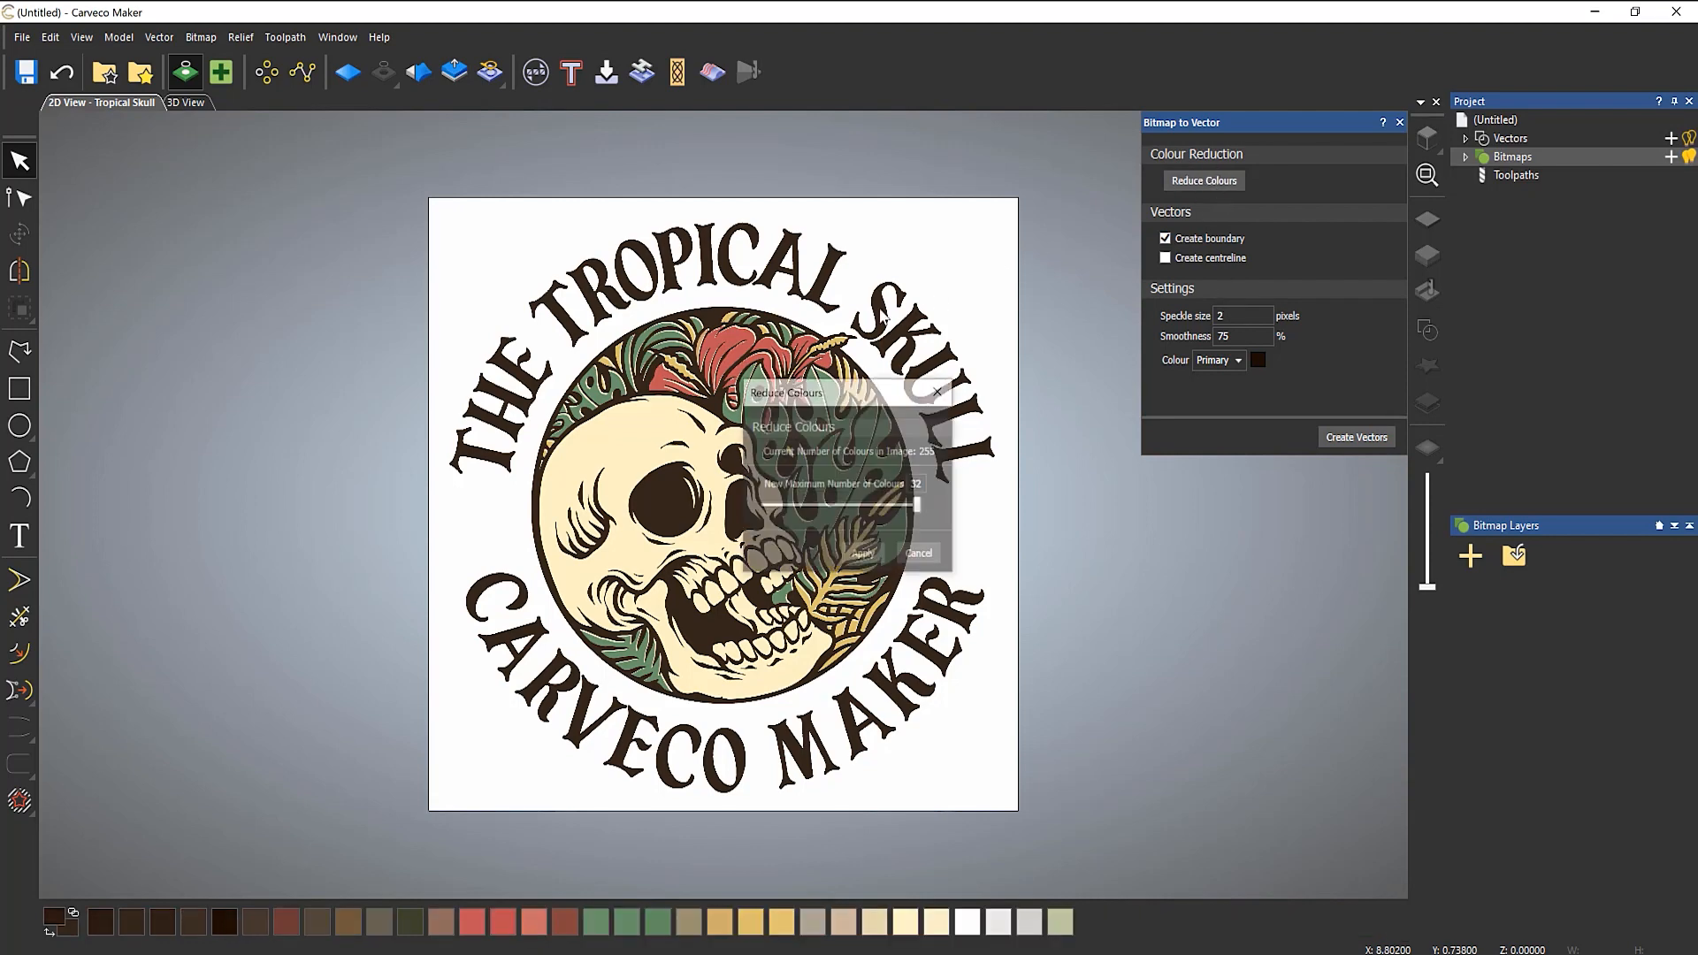
{"action": "left_click_drag", "start_coordinate": [800, 403], "coordinate": [1117, 506]}
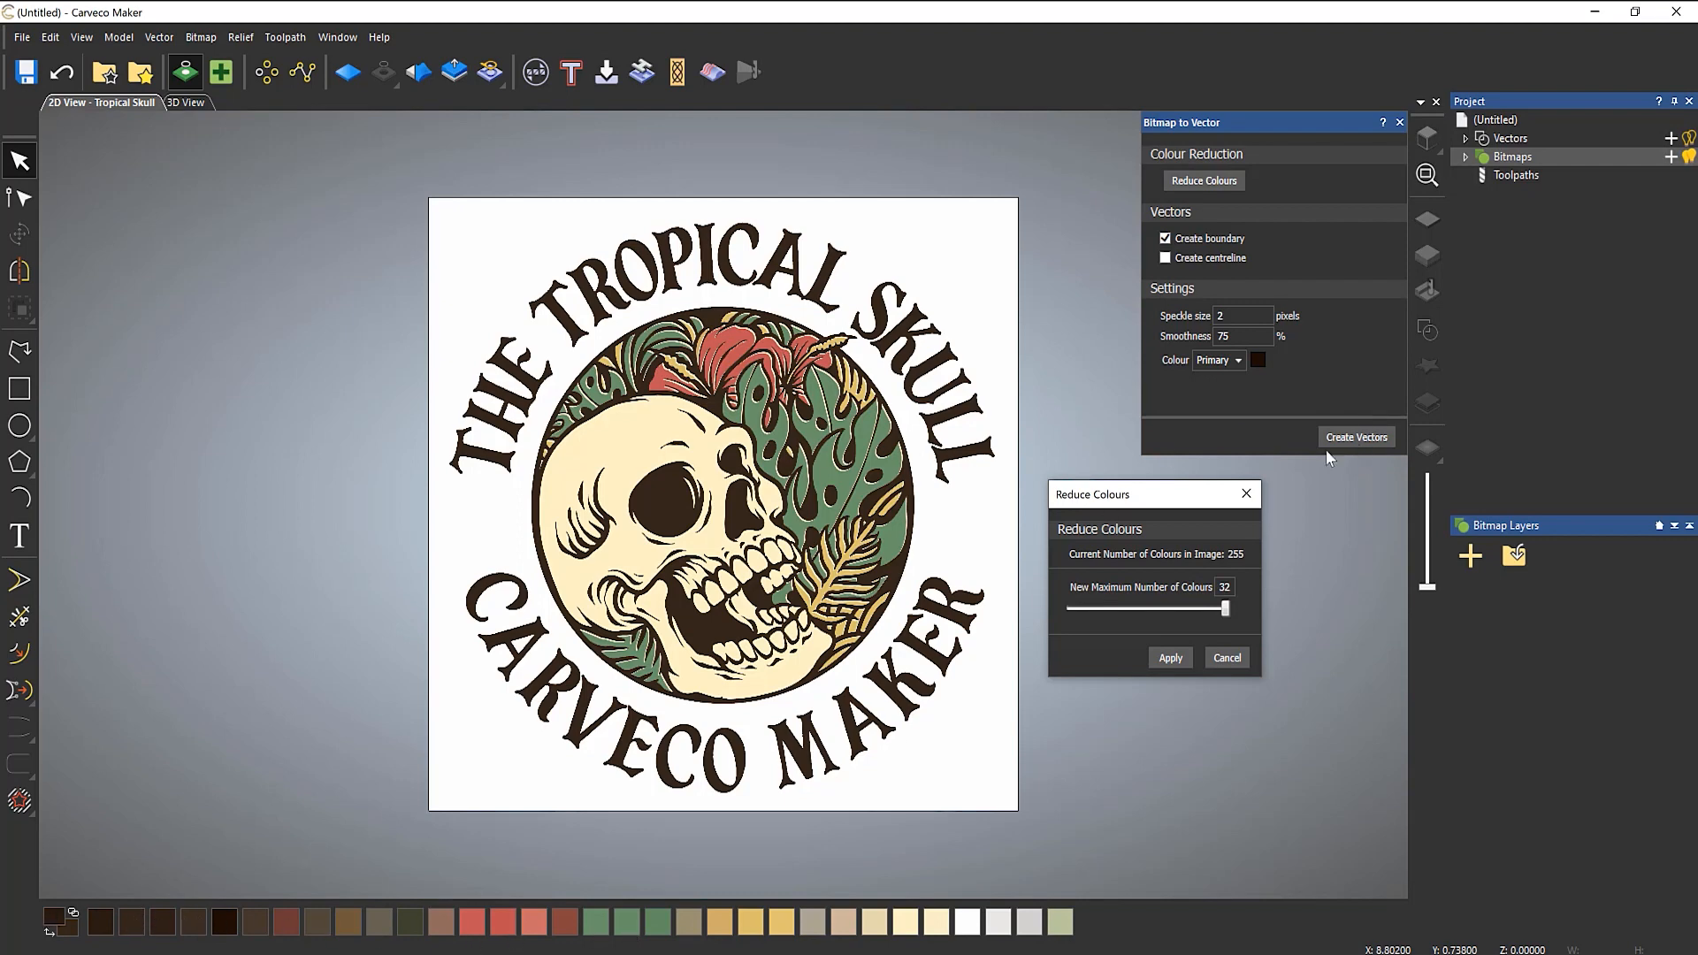
{"action": "left_click_drag", "start_coordinate": [1225, 608], "coordinate": [1047, 614]}
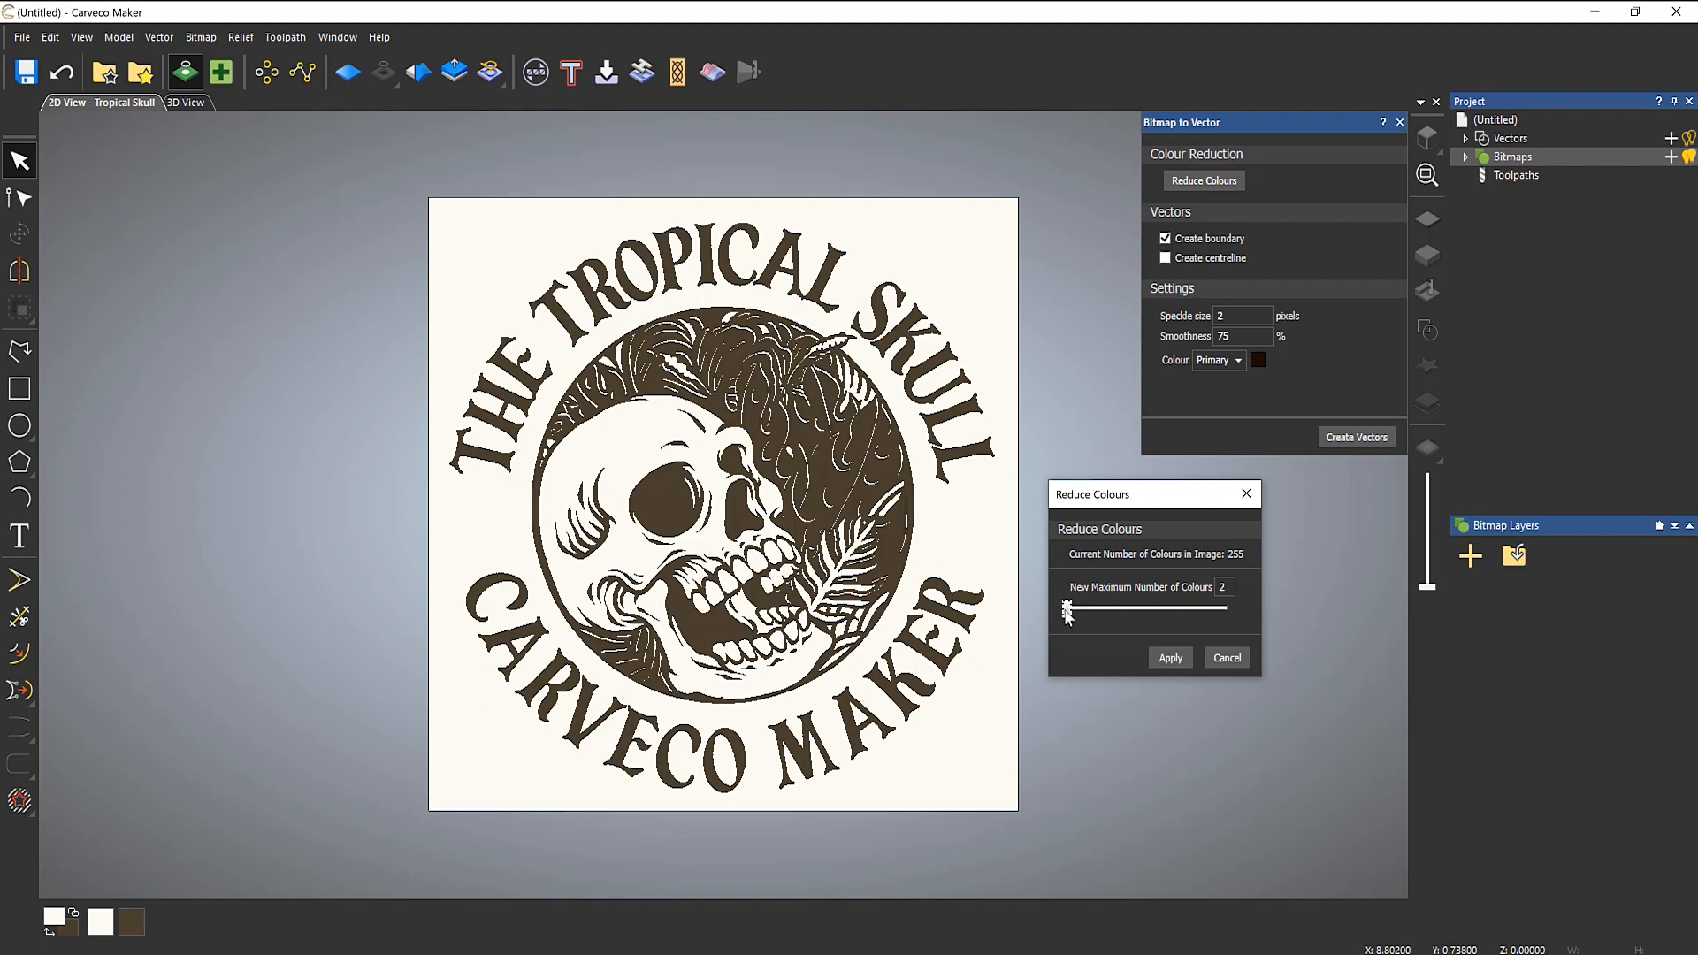
{"action": "left_click_drag", "start_coordinate": [1066, 614], "coordinate": [1072, 614]}
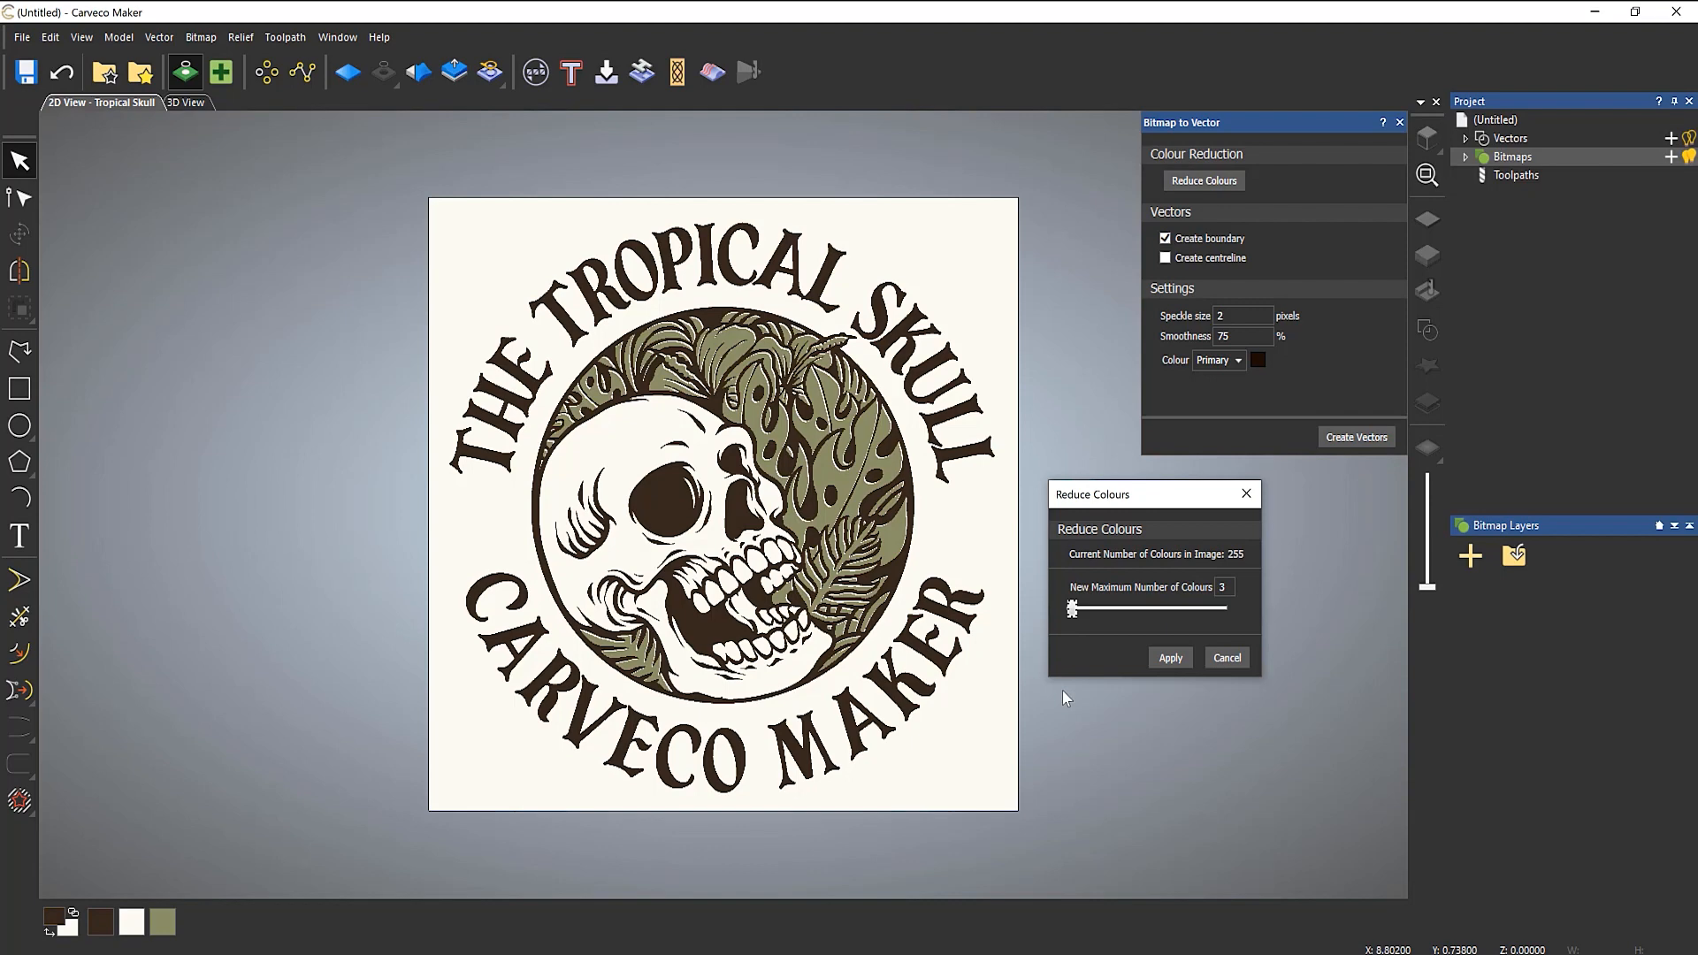
{"action": "left_click", "coordinate": [1164, 661]}
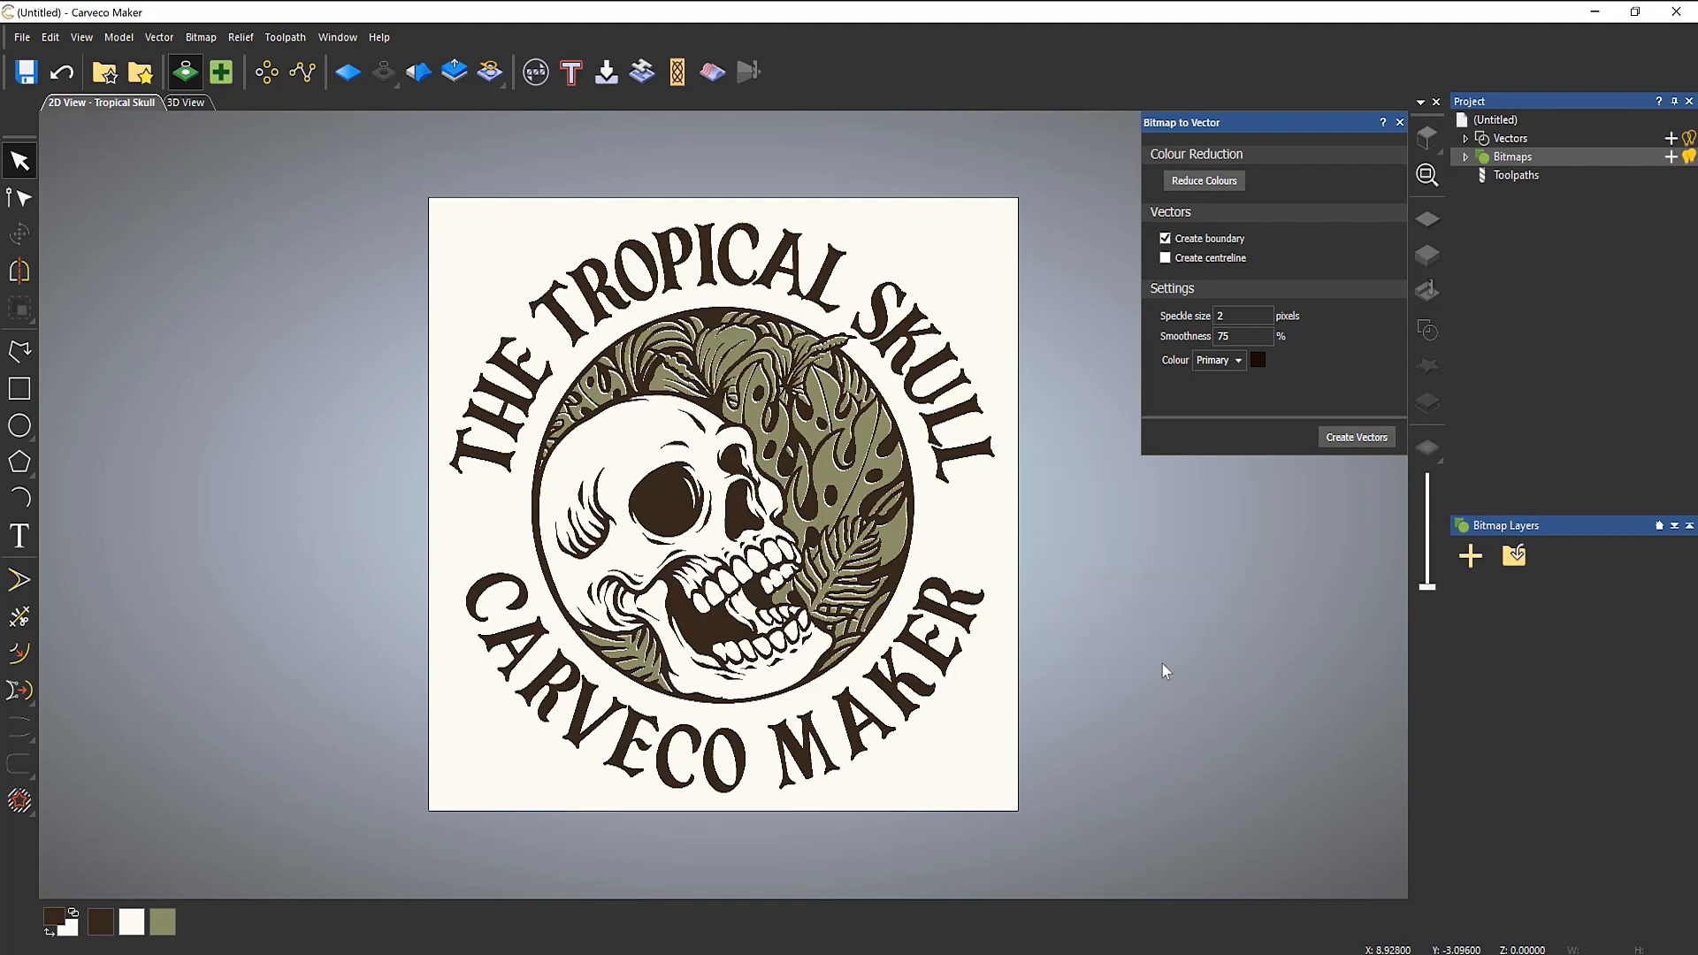
Link the olive green to white, with white as the primary colour and green as the secondary colour.
{"action": "scroll", "coordinate": [820, 514], "scroll_direction": "down", "scroll_amount": 3}
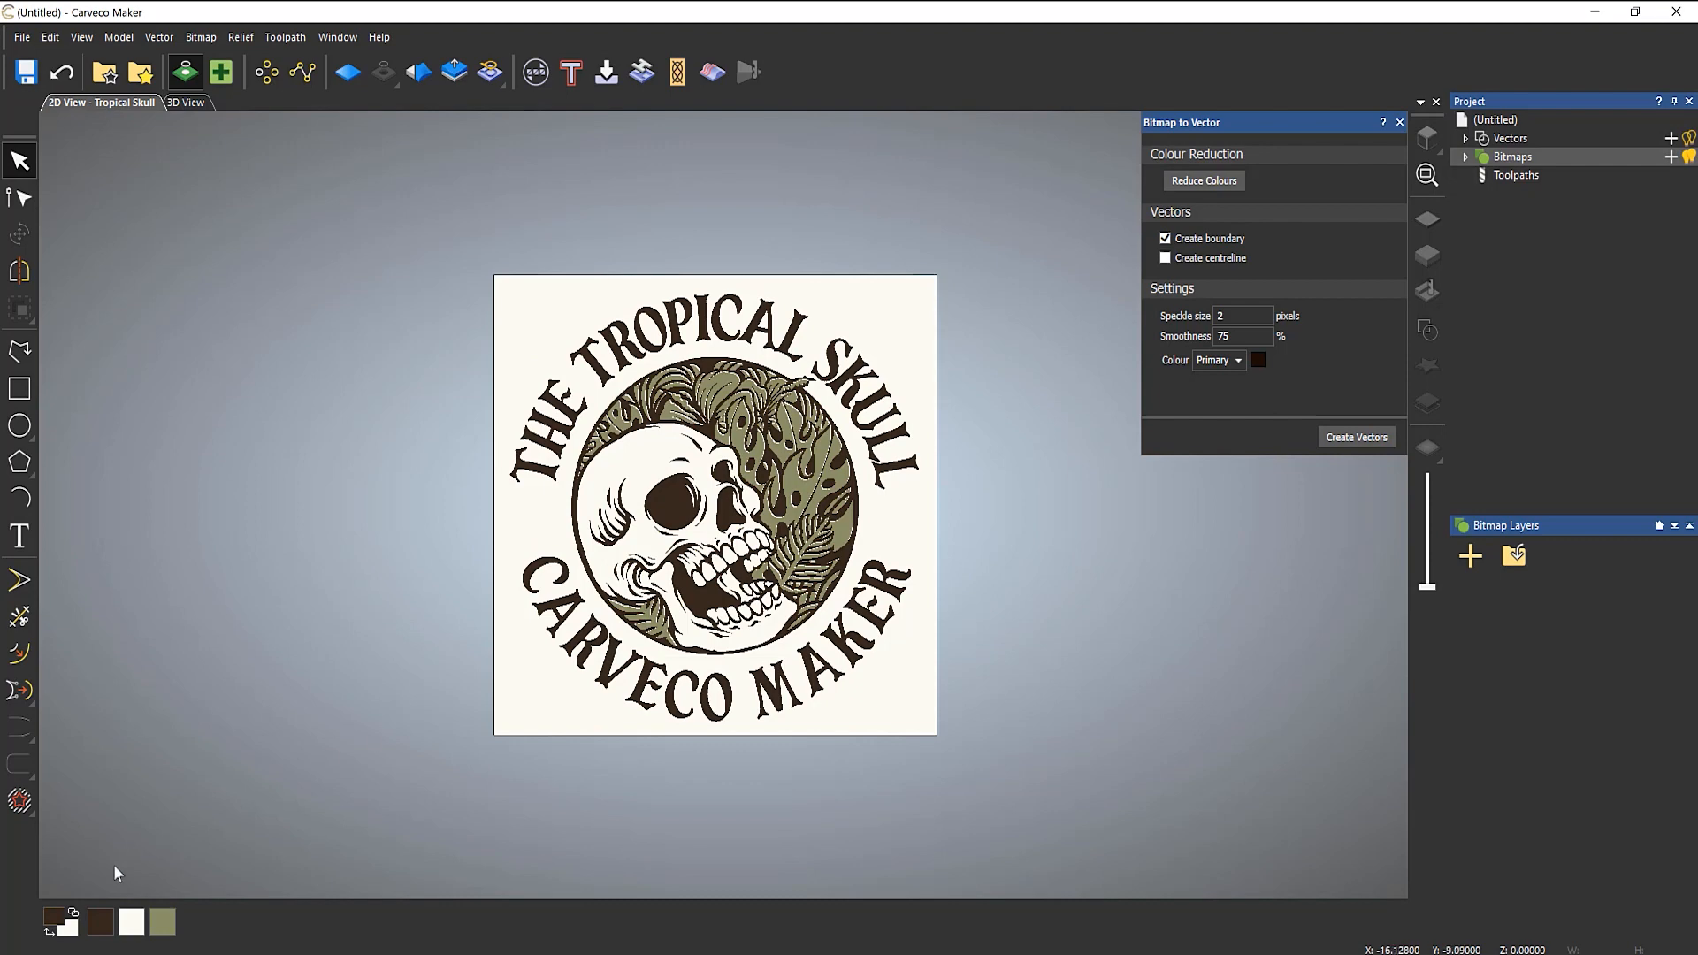
{"action": "scroll", "coordinate": [831, 467], "scroll_direction": "up", "scroll_amount": 3}
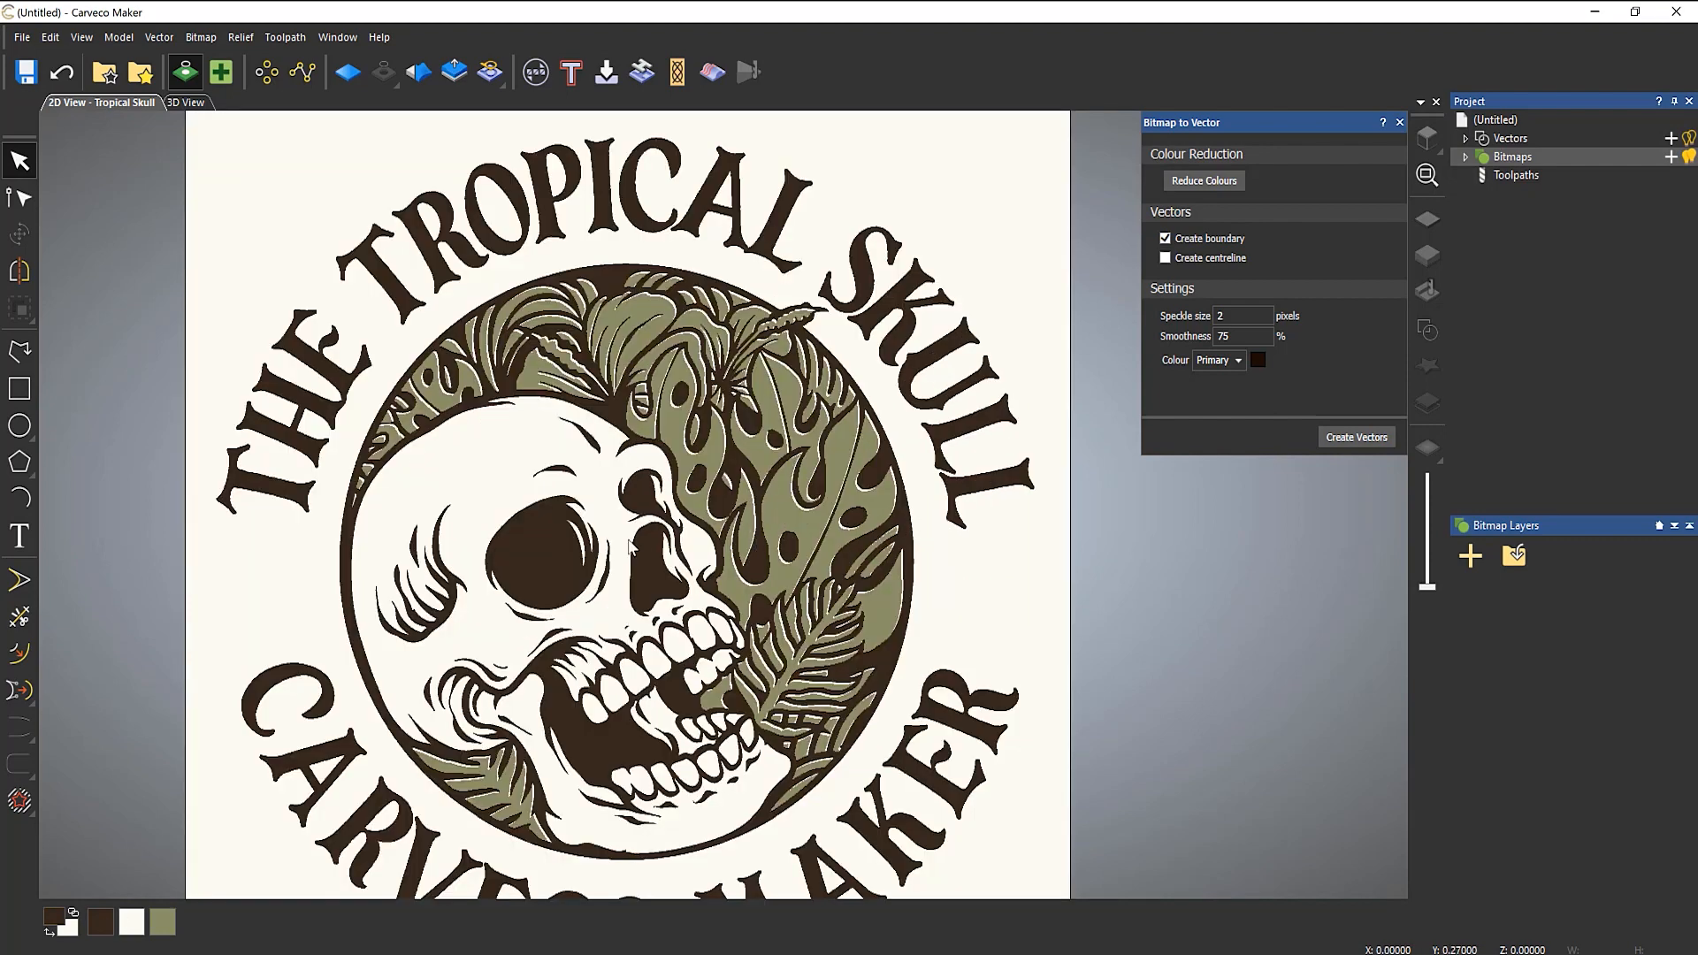
{"action": "left_click", "coordinate": [134, 926]}
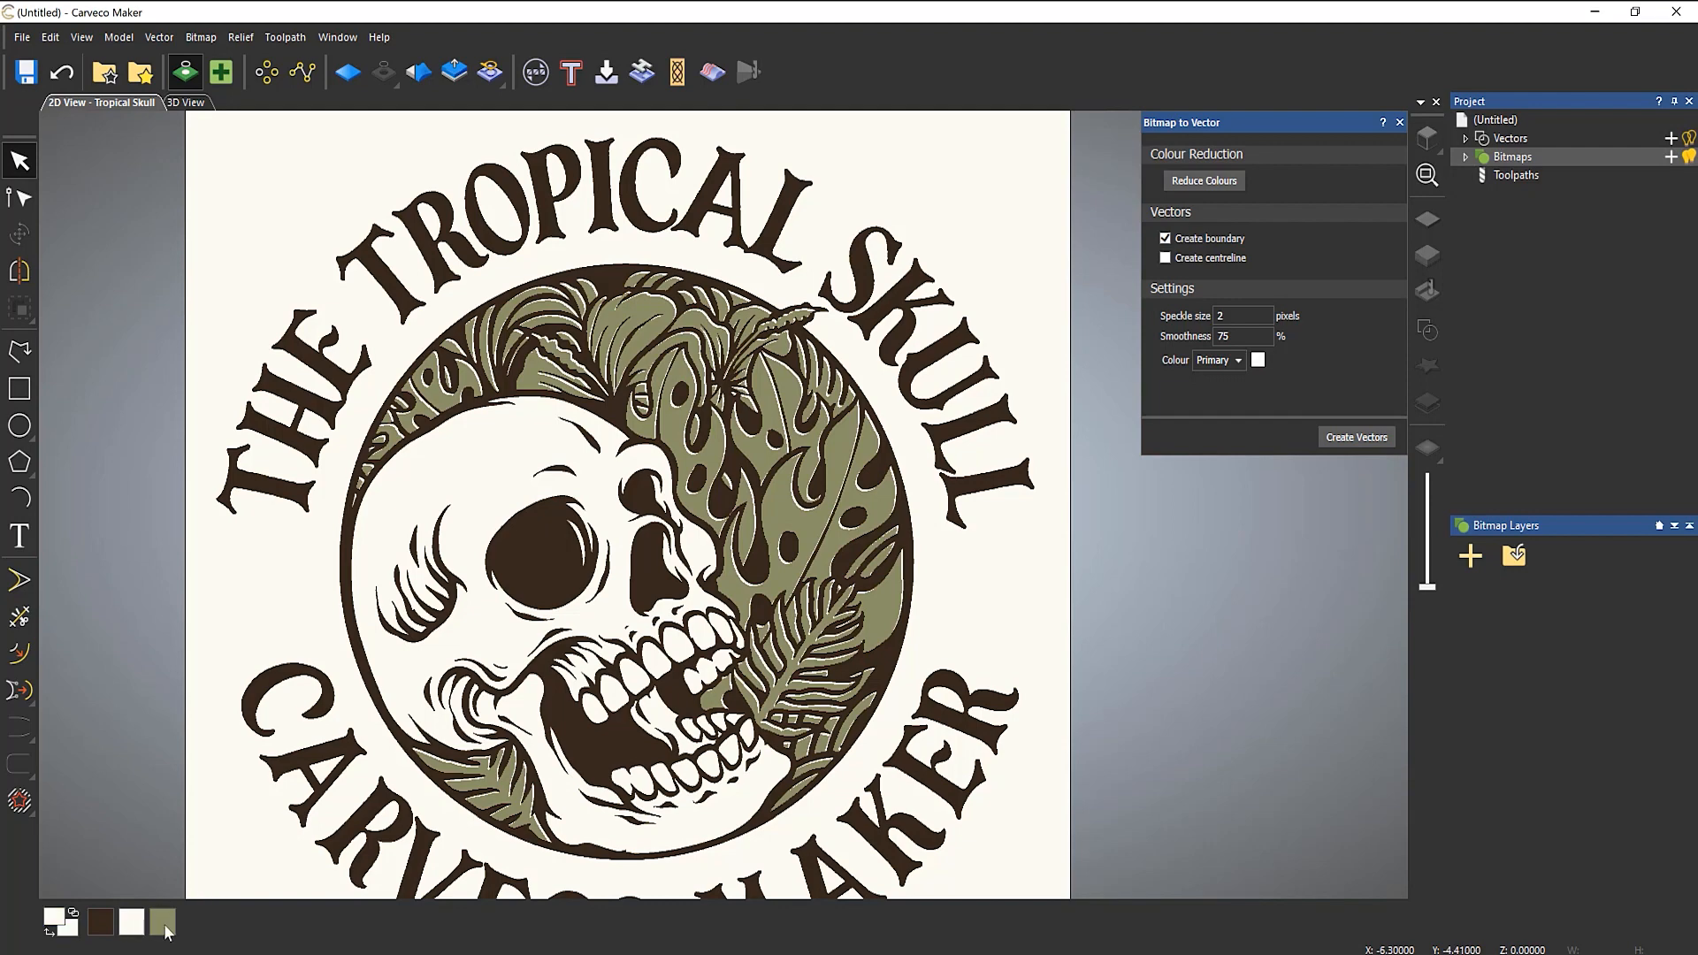
{"action": "right_click", "coordinate": [167, 929]}
{"action": "left_click", "coordinate": [74, 914]}
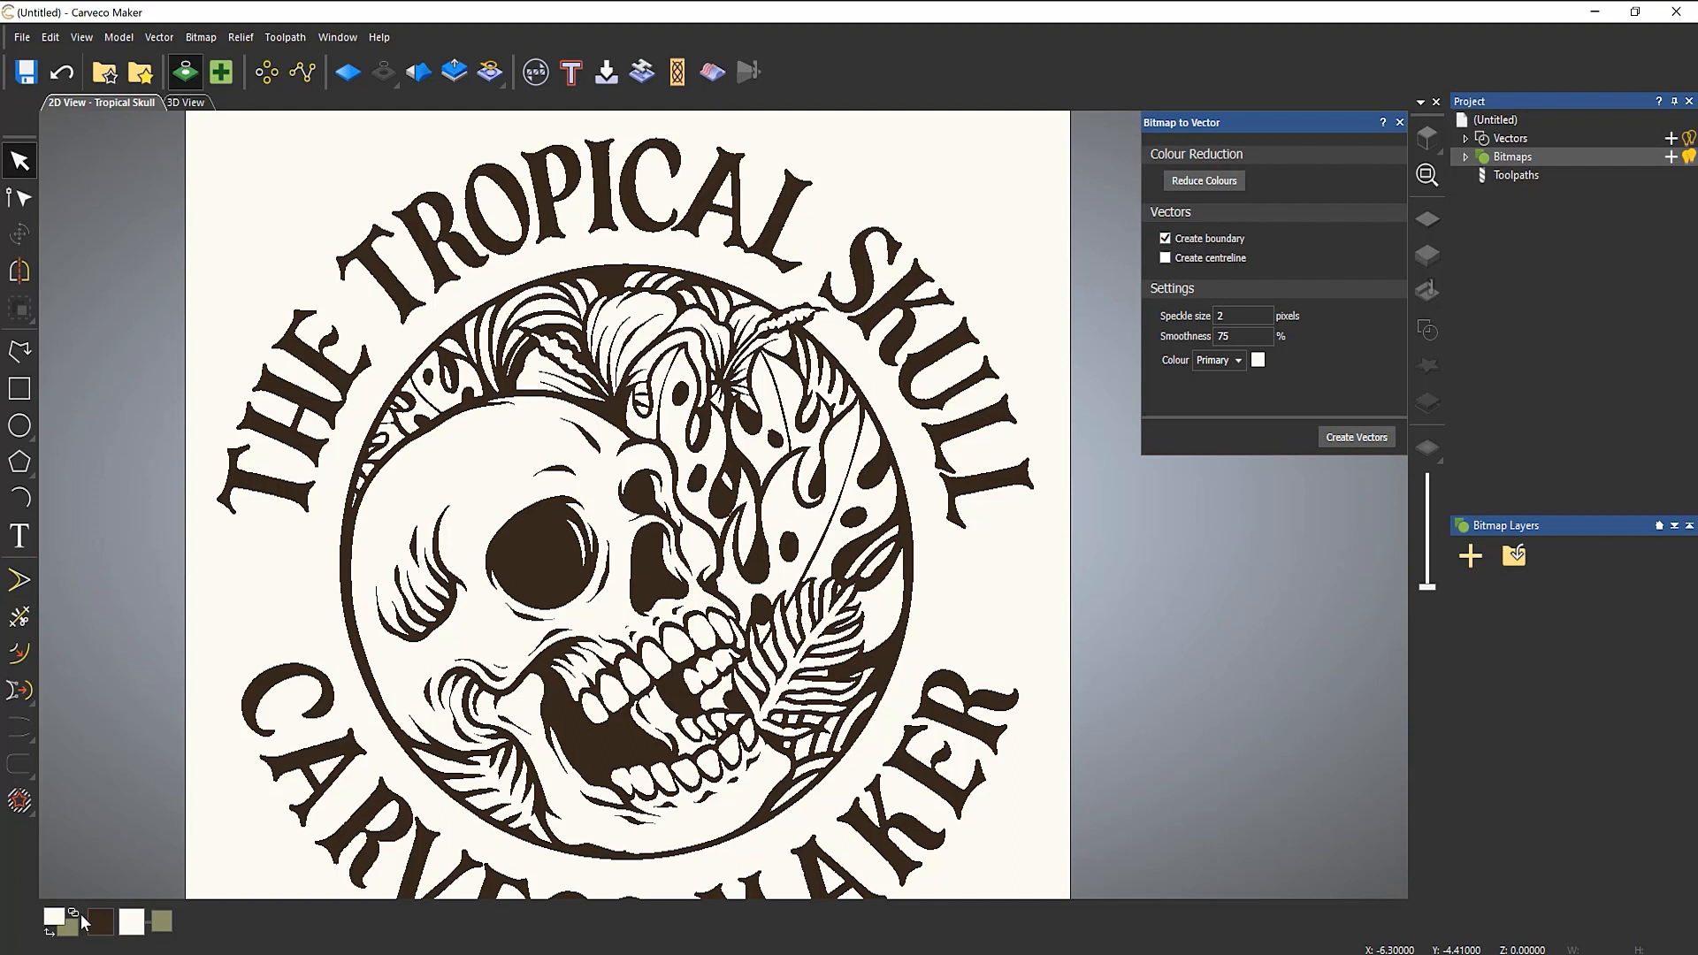
Create boundary vectors from the dark brown areas of the bitmap and show them in the 3D view.
{"action": "left_click", "coordinate": [100, 924]}
{"action": "left_click", "coordinate": [1355, 438]}
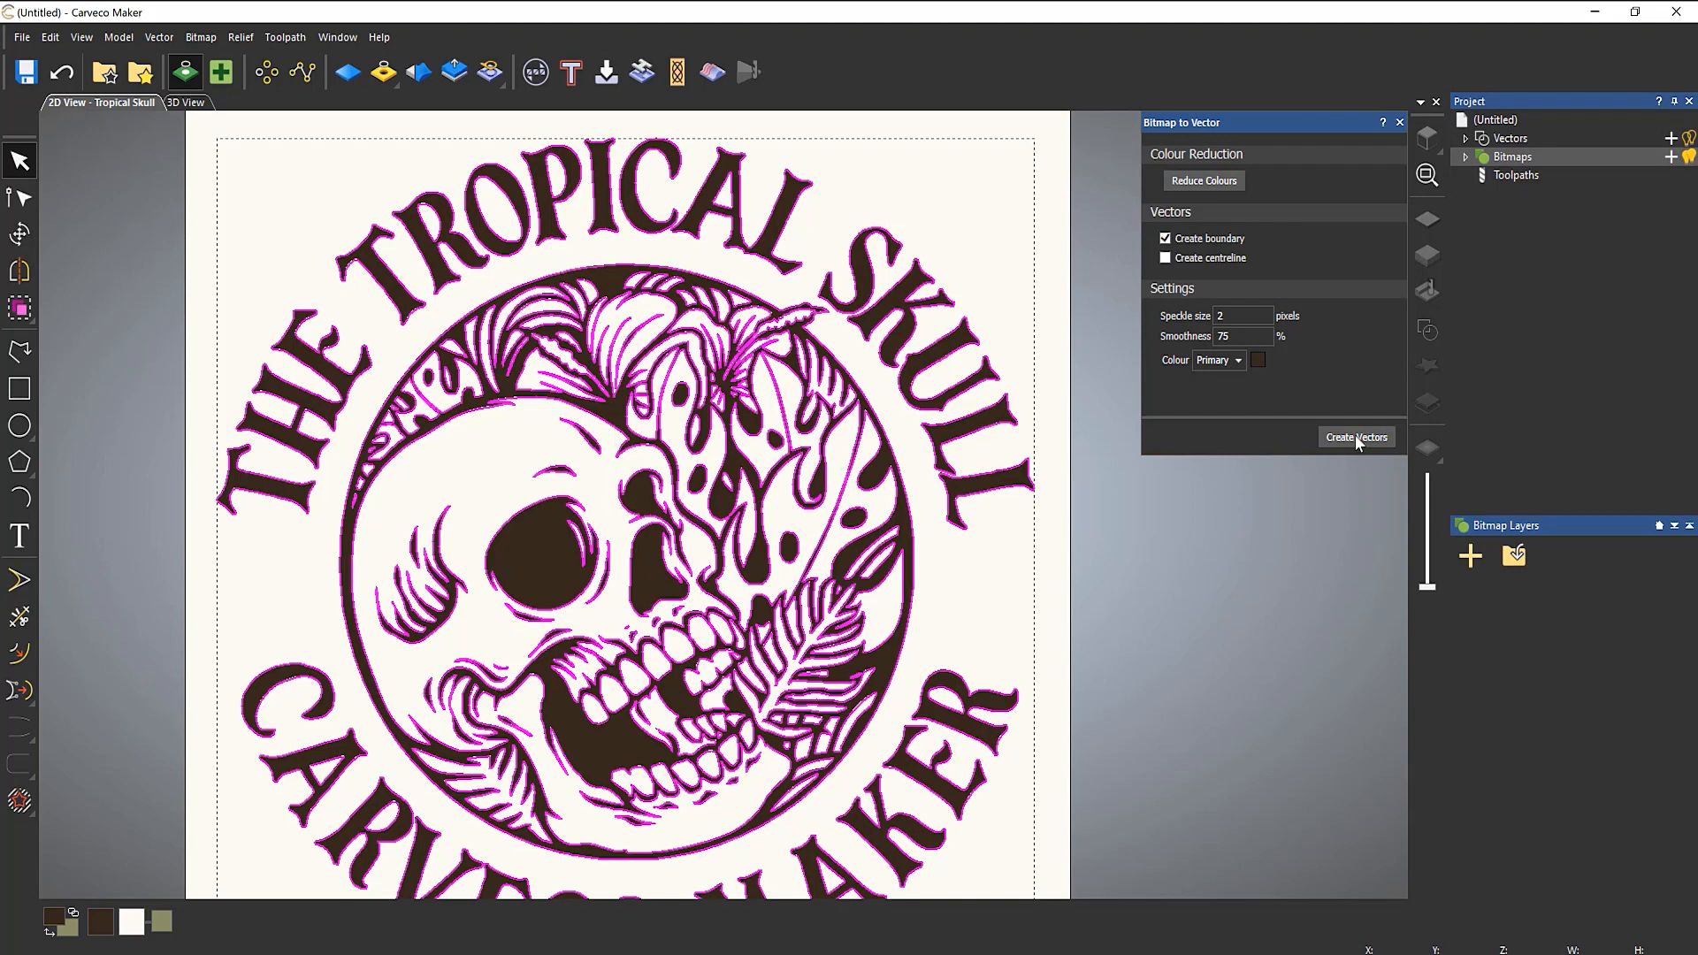
{"action": "left_click", "coordinate": [1400, 123]}
{"action": "left_click", "coordinate": [187, 103]}
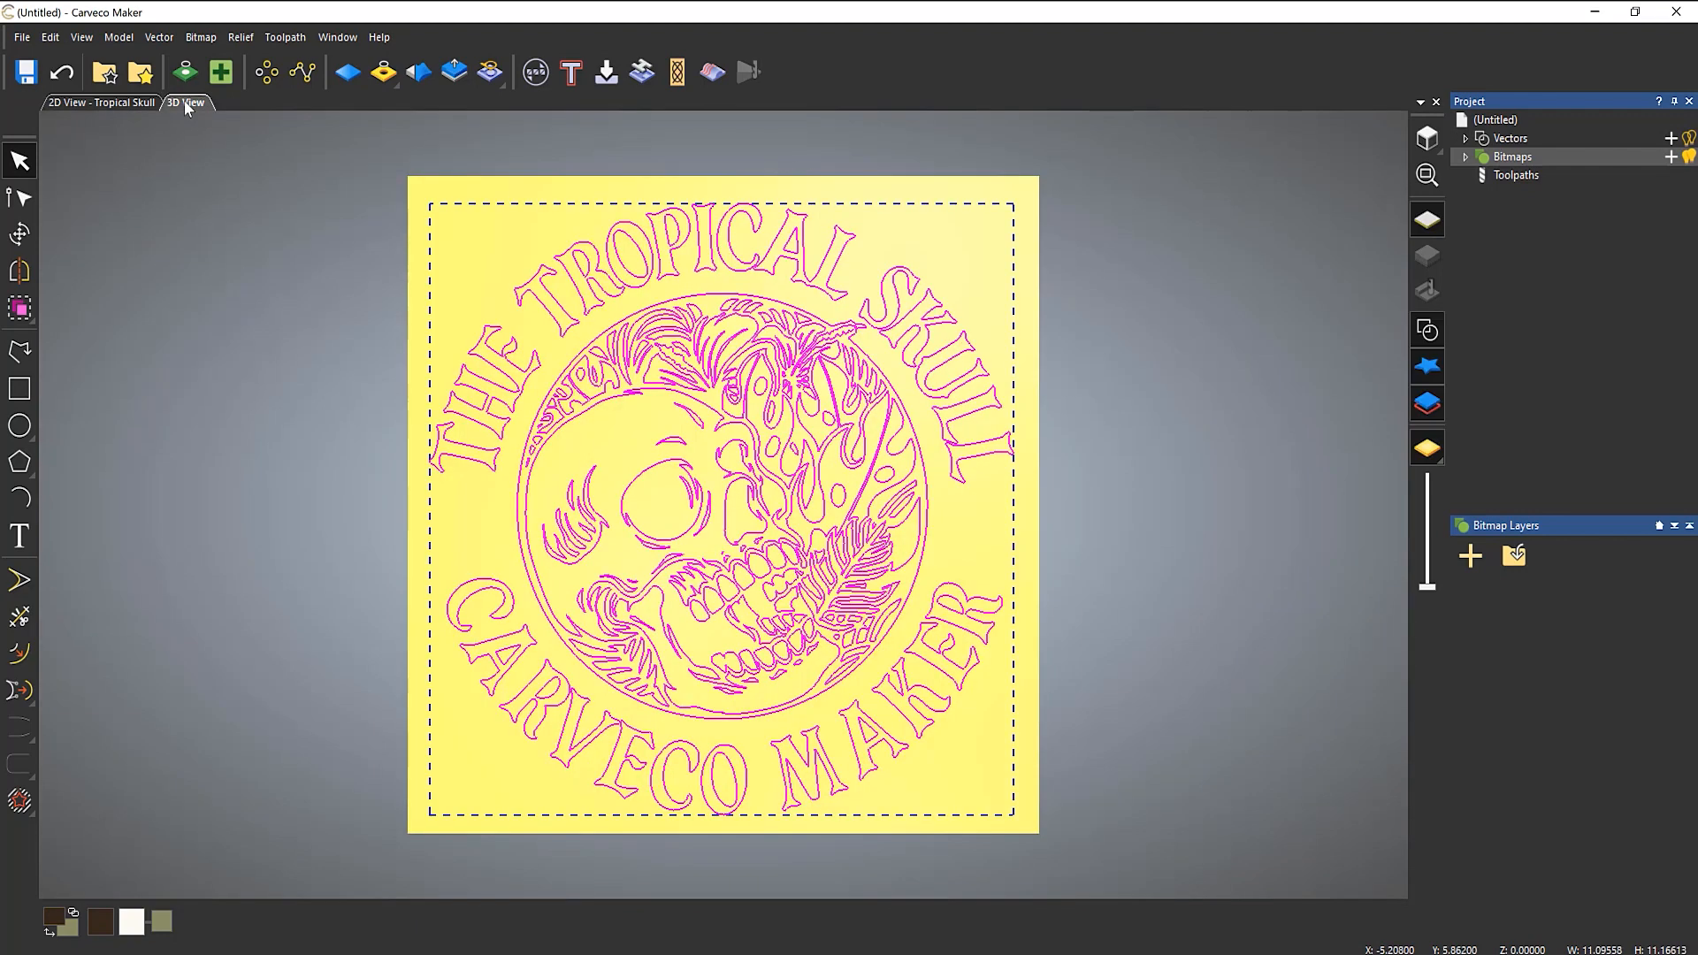
Move all of the skull and lettering vectors off the model into the empty space beside it.
{"action": "key", "text": "Escape"}
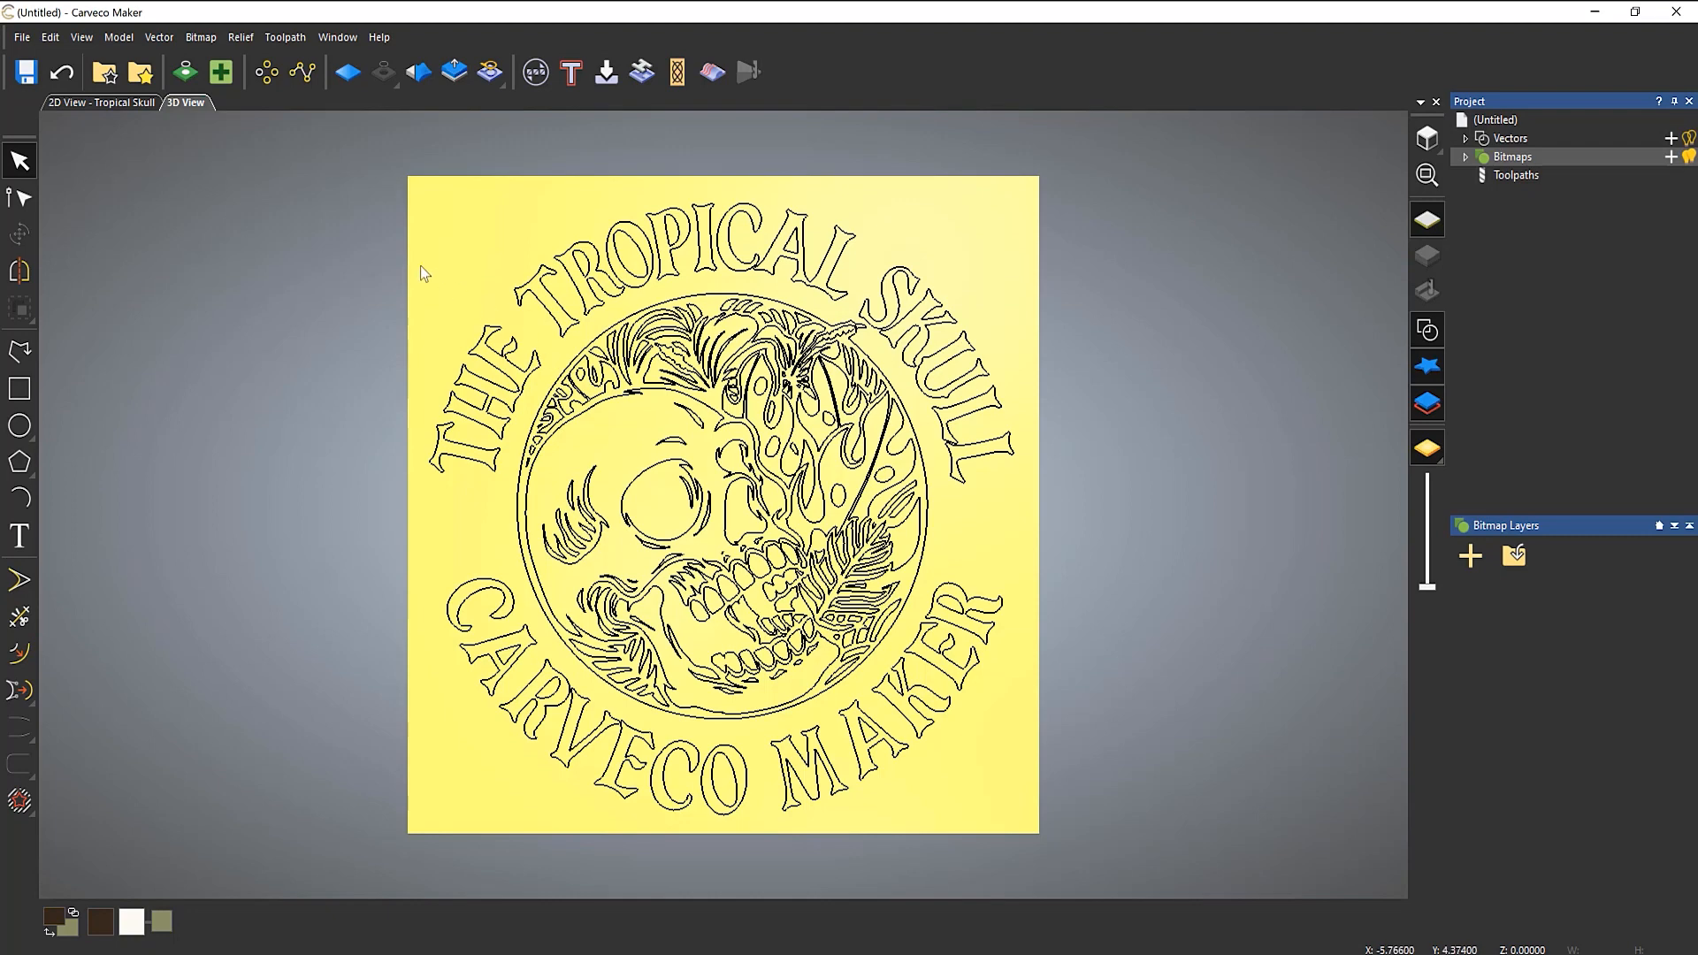
{"action": "left_click_drag", "start_coordinate": [364, 175], "coordinate": [1138, 899]}
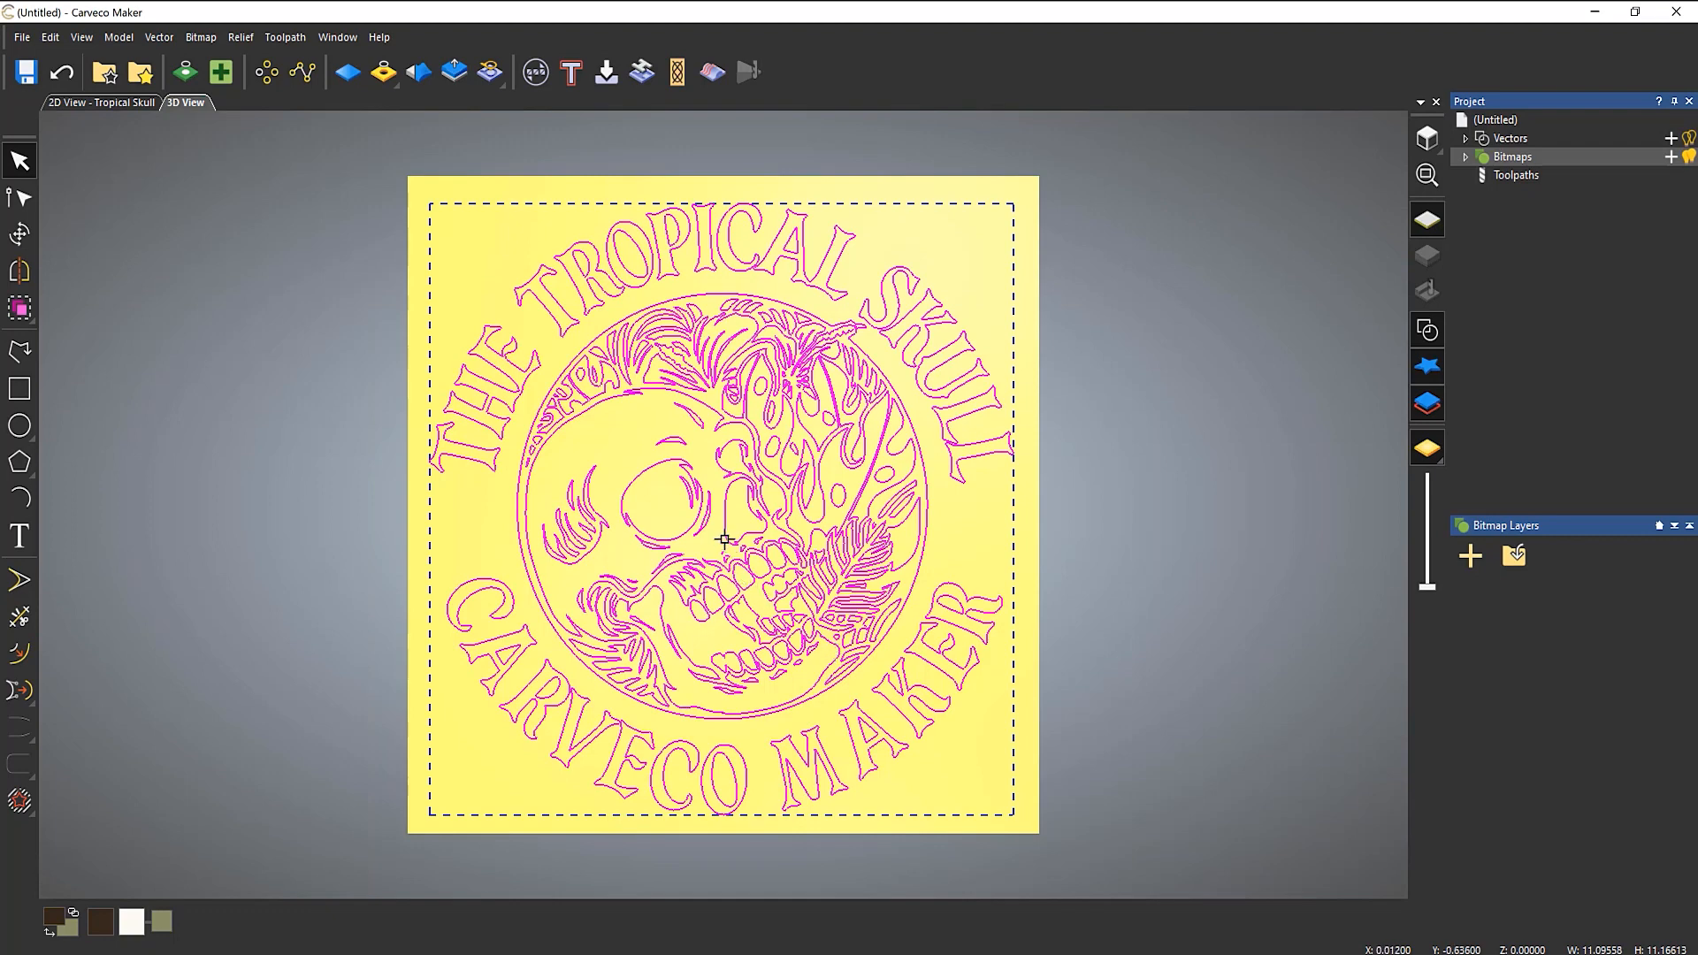
{"action": "left_click_drag", "start_coordinate": [725, 548], "coordinate": [1353, 552]}
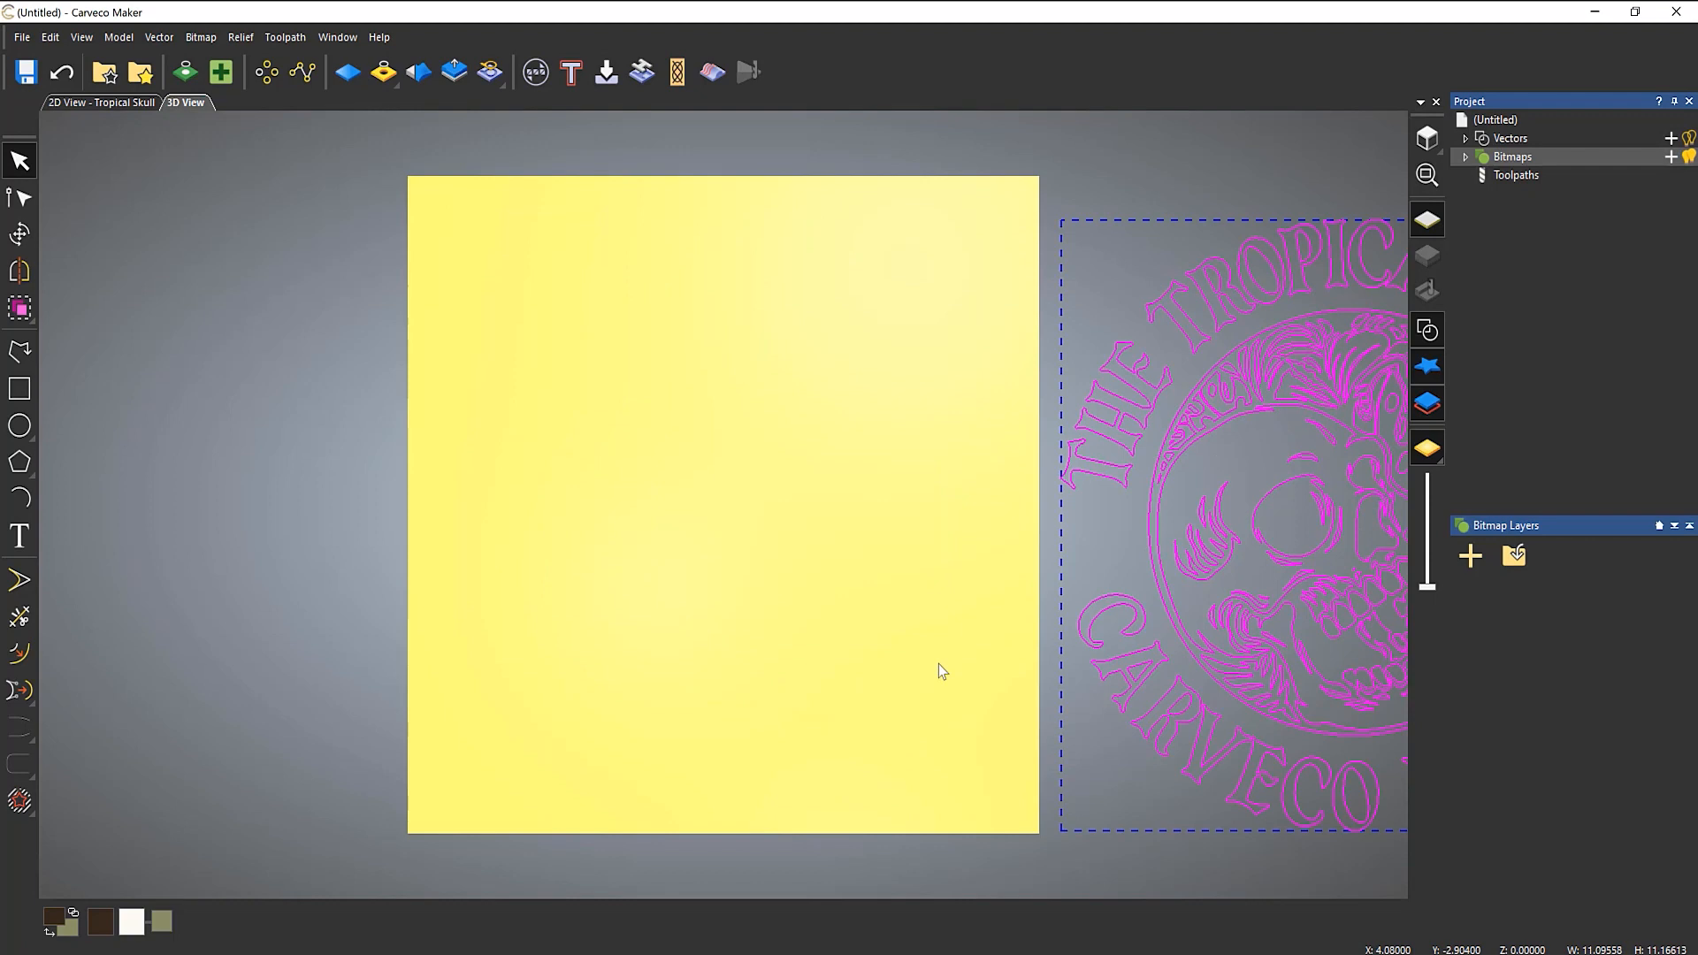
{"action": "left_click", "coordinate": [580, 595]}
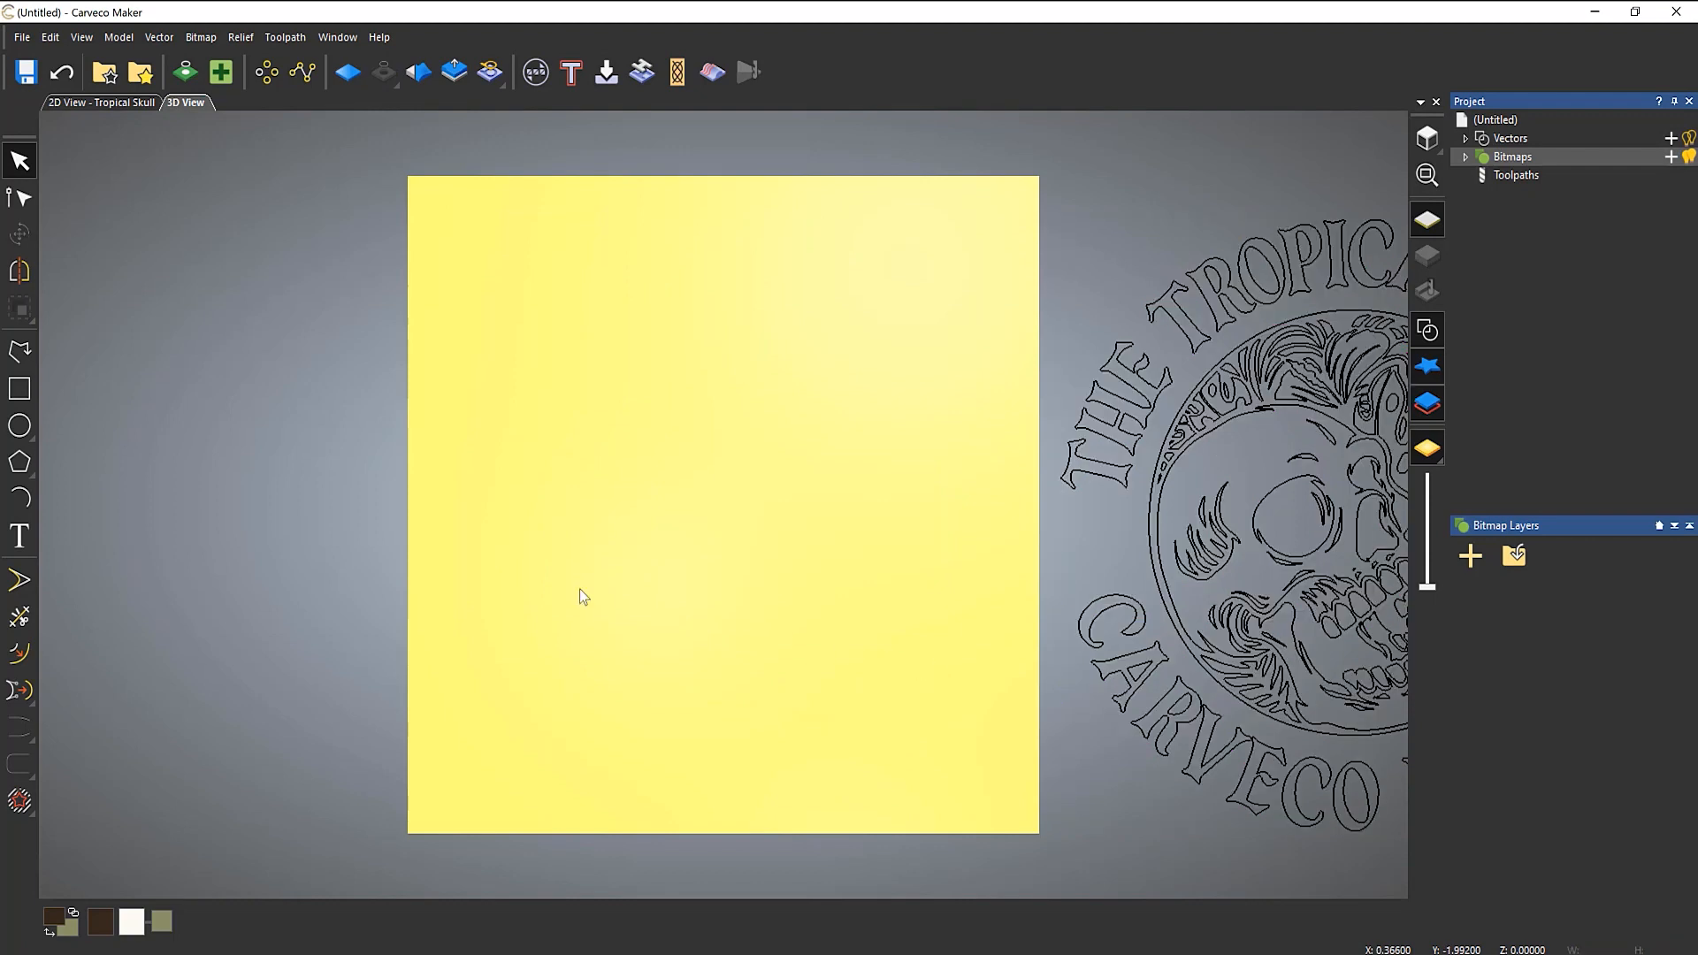
Create a circle with a diameter of 11.5 inches centred on the model at X 0, Y 0.
{"action": "left_click", "coordinate": [20, 425]}
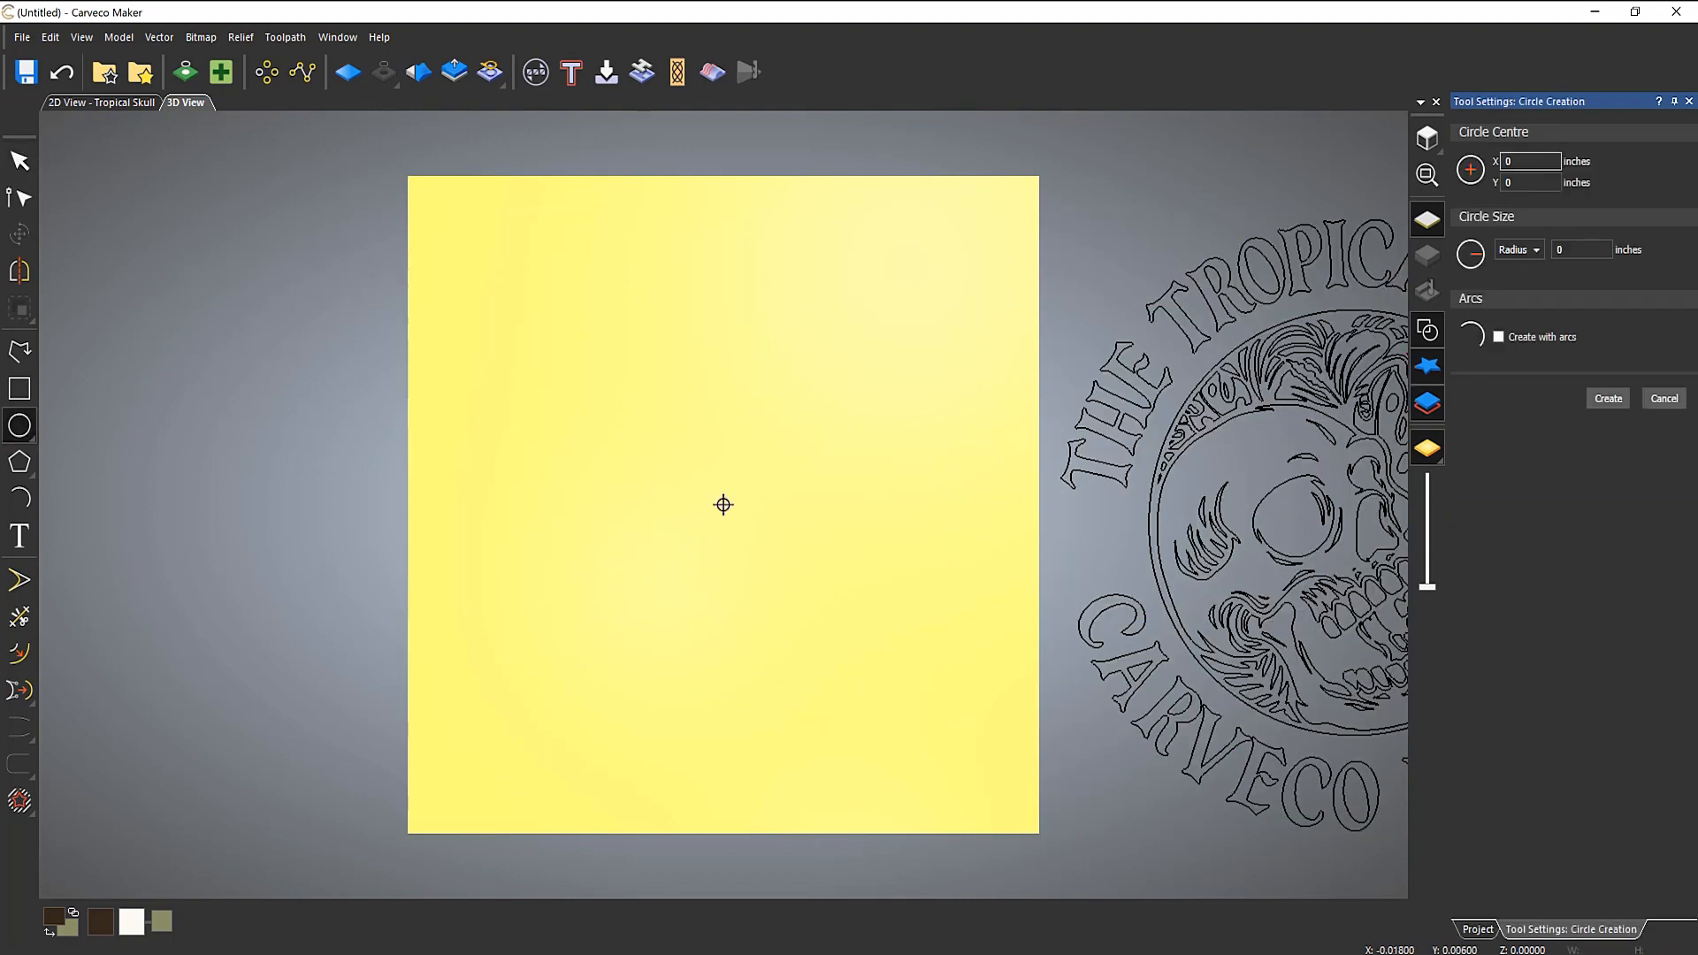
{"action": "left_click_drag", "start_coordinate": [724, 506], "coordinate": [951, 708]}
{"action": "left_click", "coordinate": [1576, 250]}
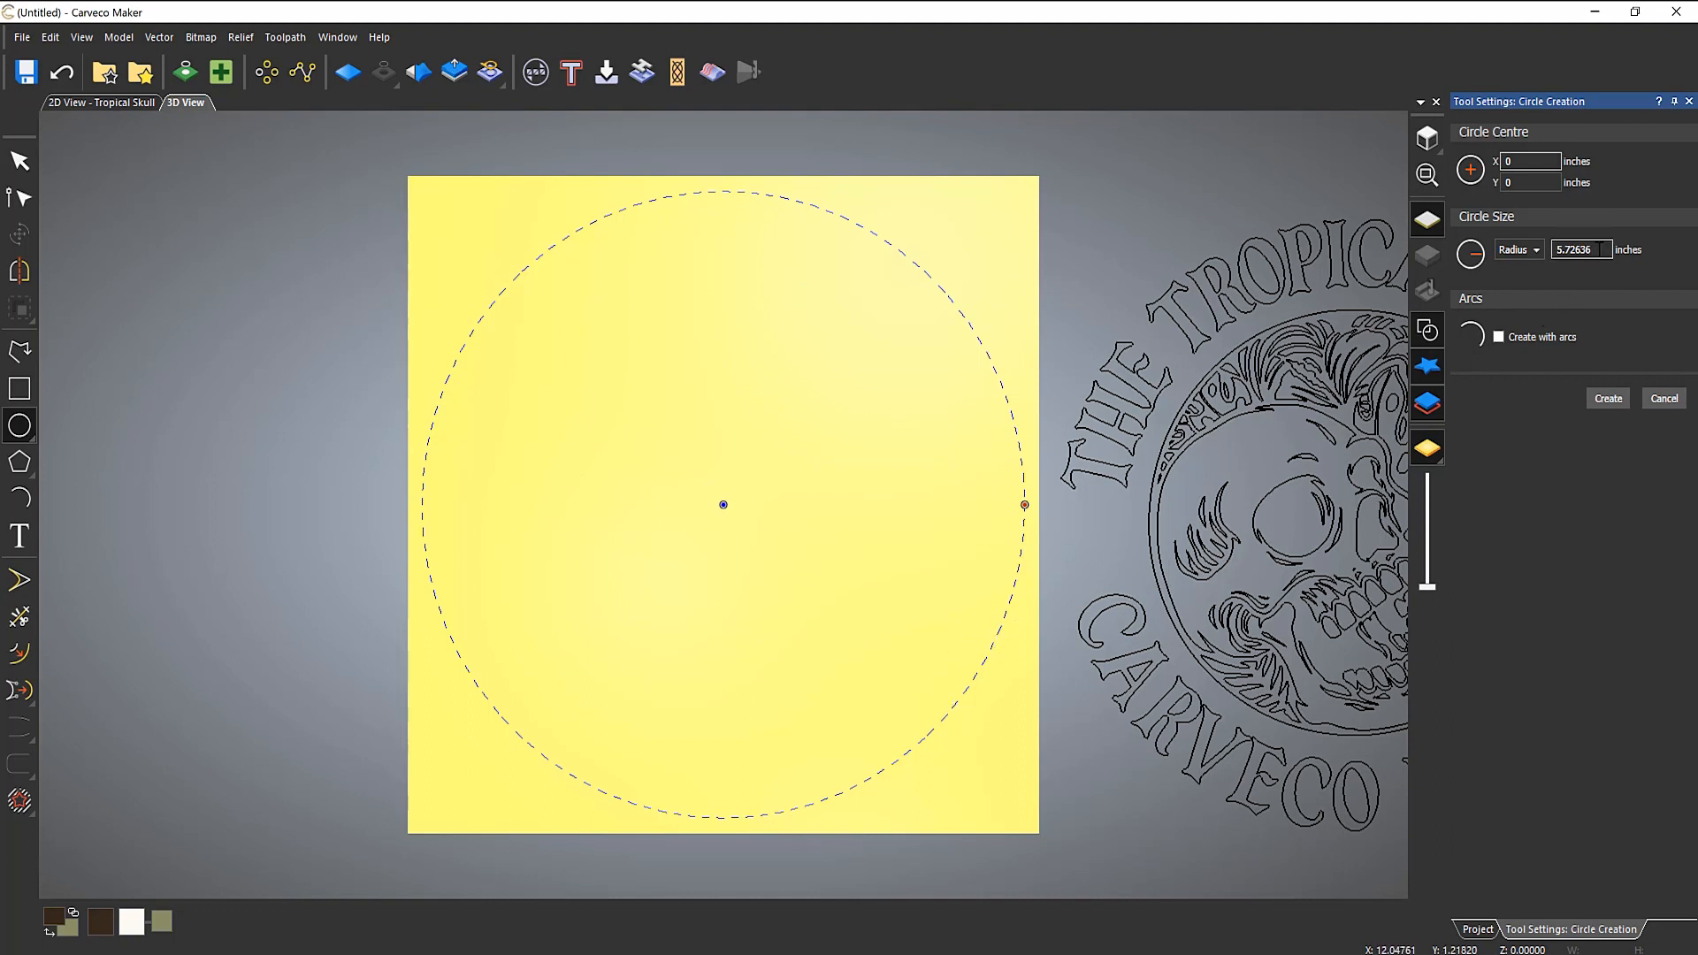
{"action": "left_click", "coordinate": [1530, 250]}
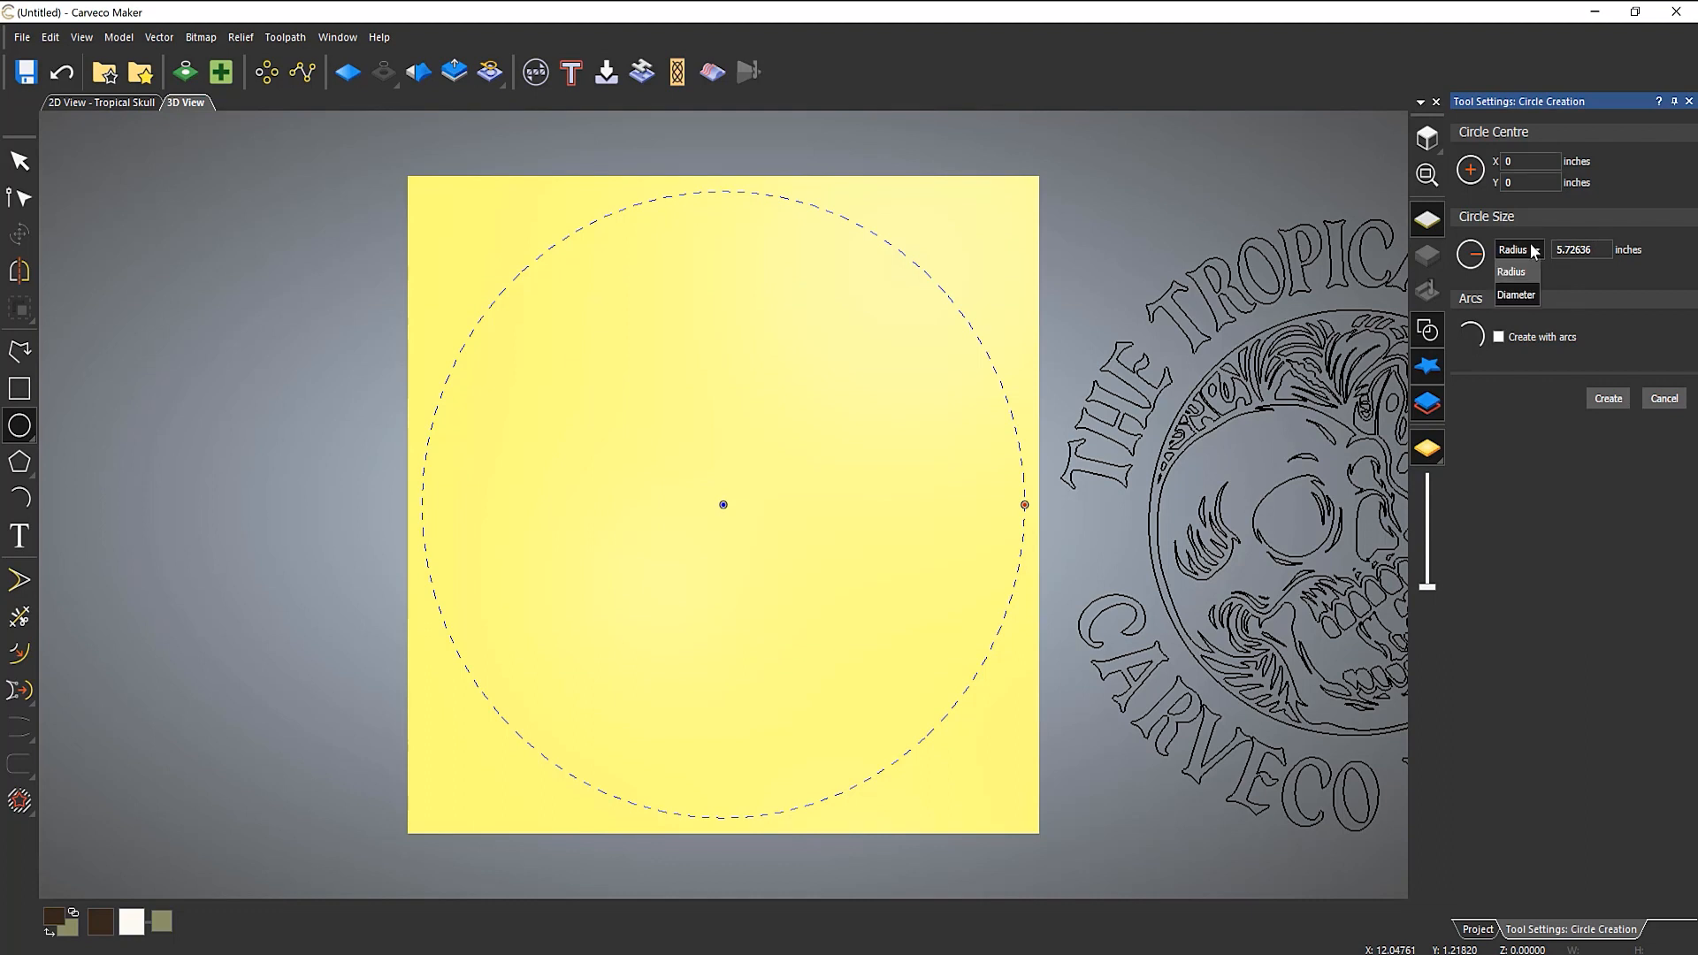
{"action": "left_click", "coordinate": [1523, 294]}
{"action": "double_click", "coordinate": [1592, 249]}
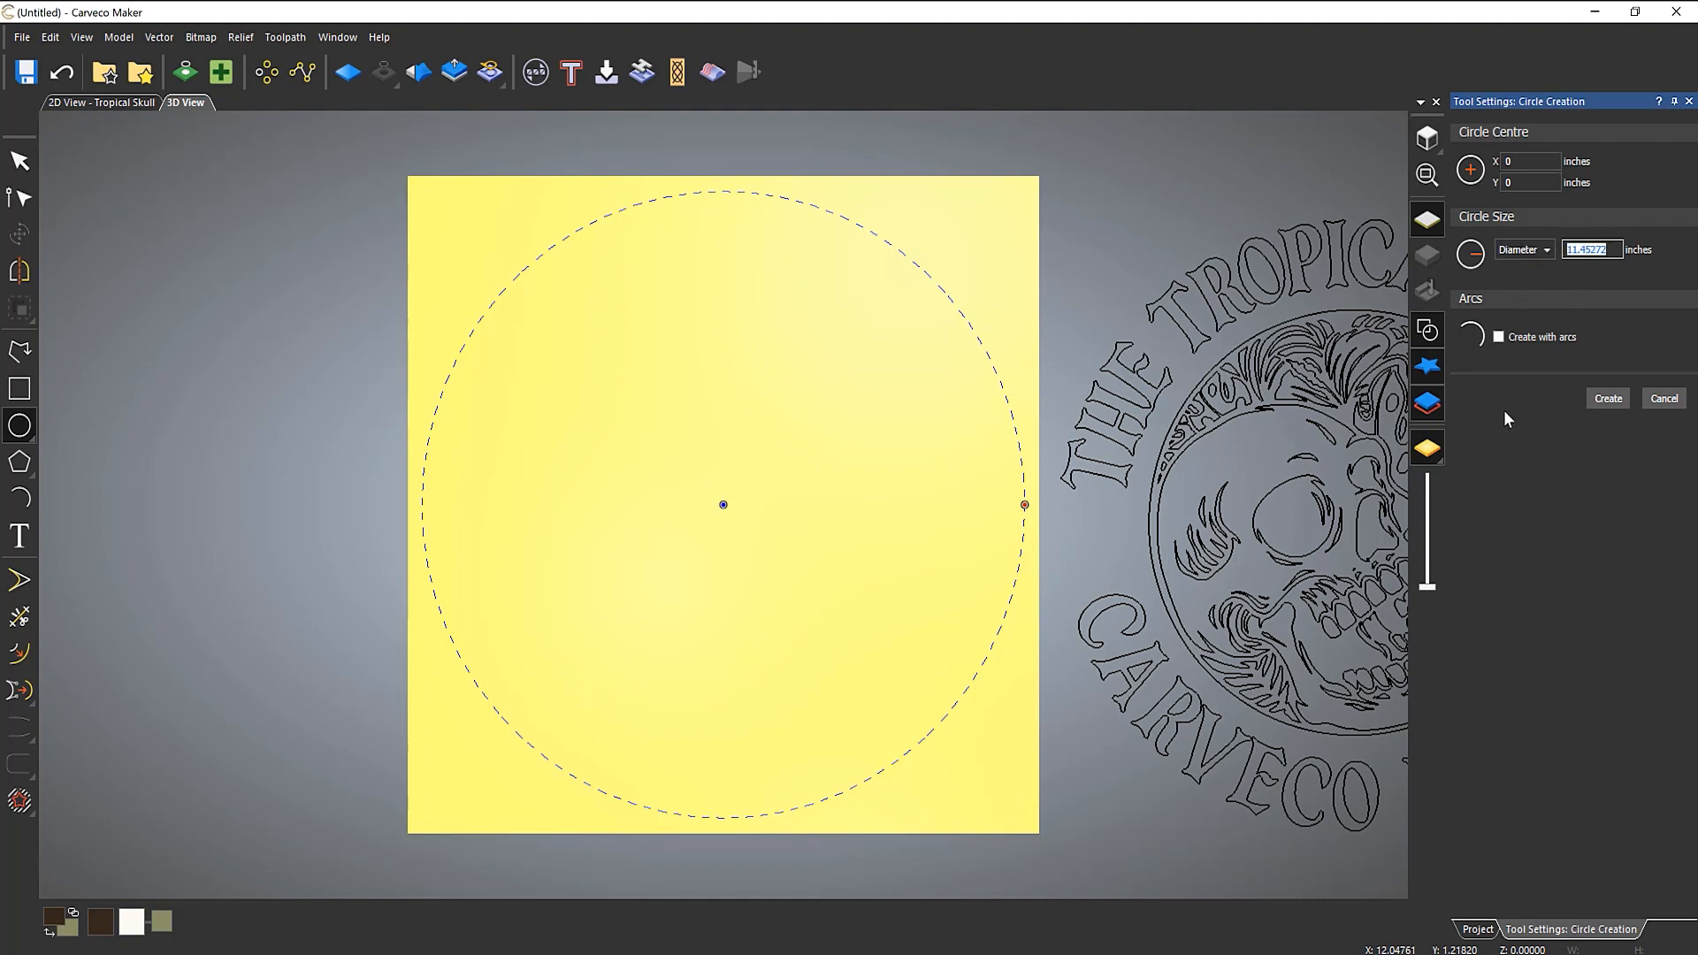
{"action": "type", "text": "11.5"}
{"action": "left_click", "coordinate": [1610, 400]}
{"action": "left_click_drag", "start_coordinate": [1598, 249], "coordinate": [1560, 249]}
{"action": "left_click", "coordinate": [1610, 398]}
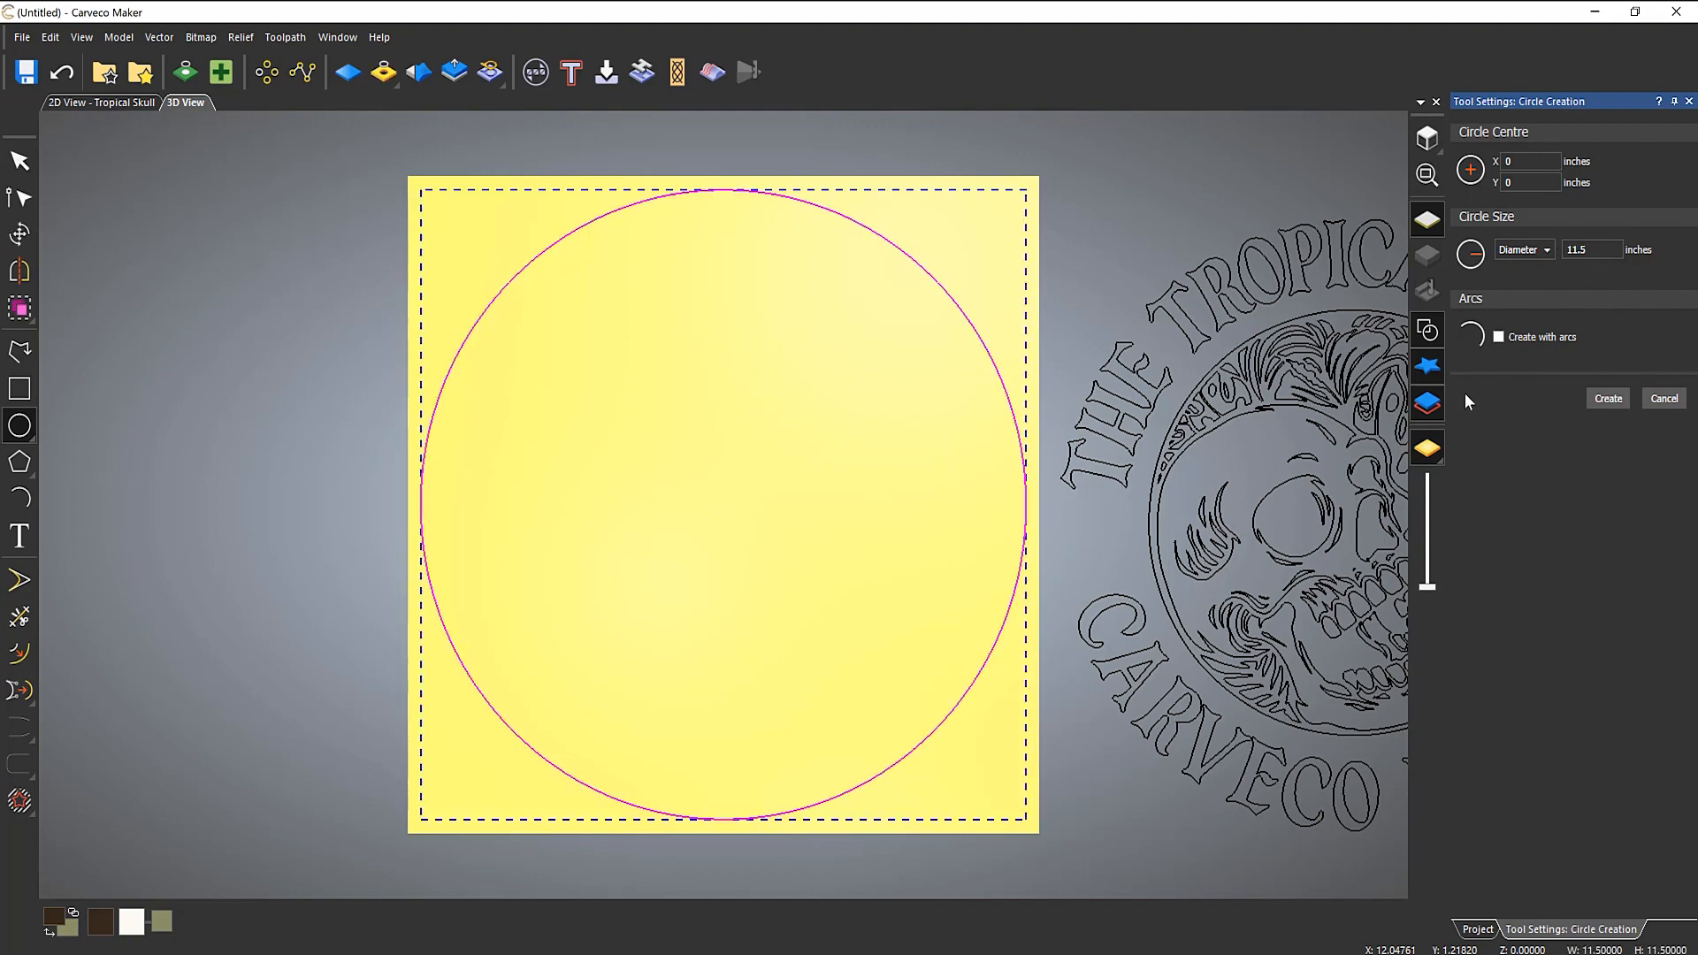
{"action": "key", "text": "Escape"}
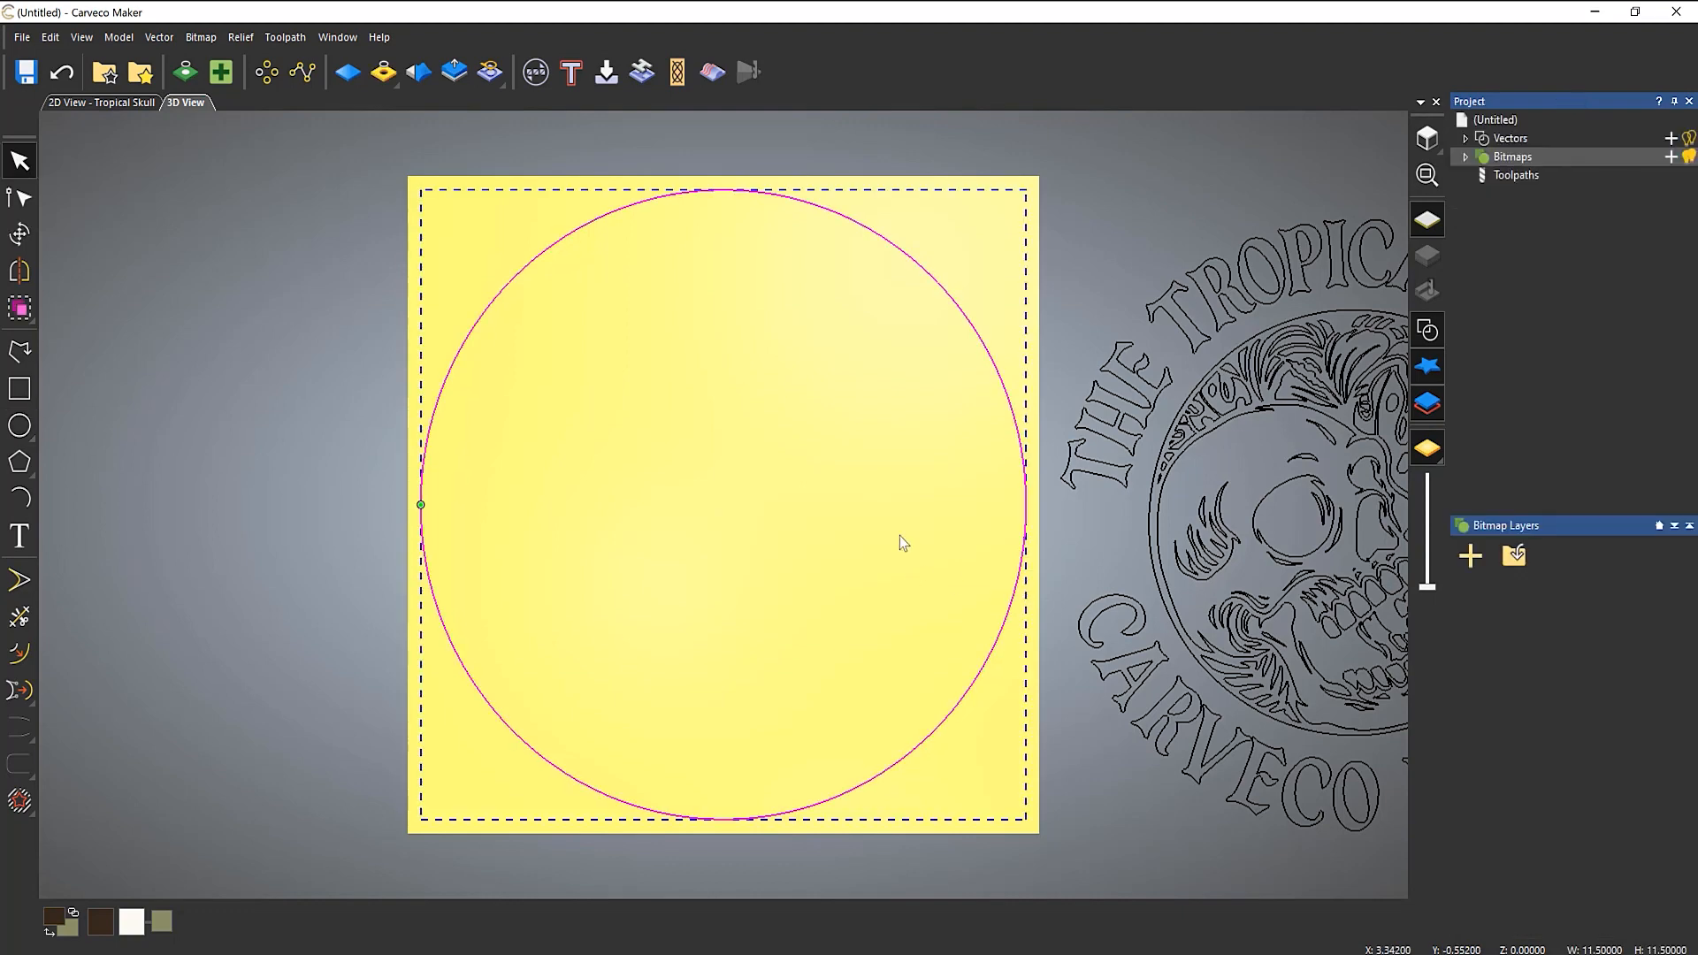
Select all of the skull and lettering vectors beside the model and centre them in the model.
{"action": "left_click", "coordinate": [901, 541]}
{"action": "scroll", "coordinate": [929, 360], "scroll_direction": "down", "scroll_amount": 3}
{"action": "left_click_drag", "start_coordinate": [873, 267], "coordinate": [1291, 766]}
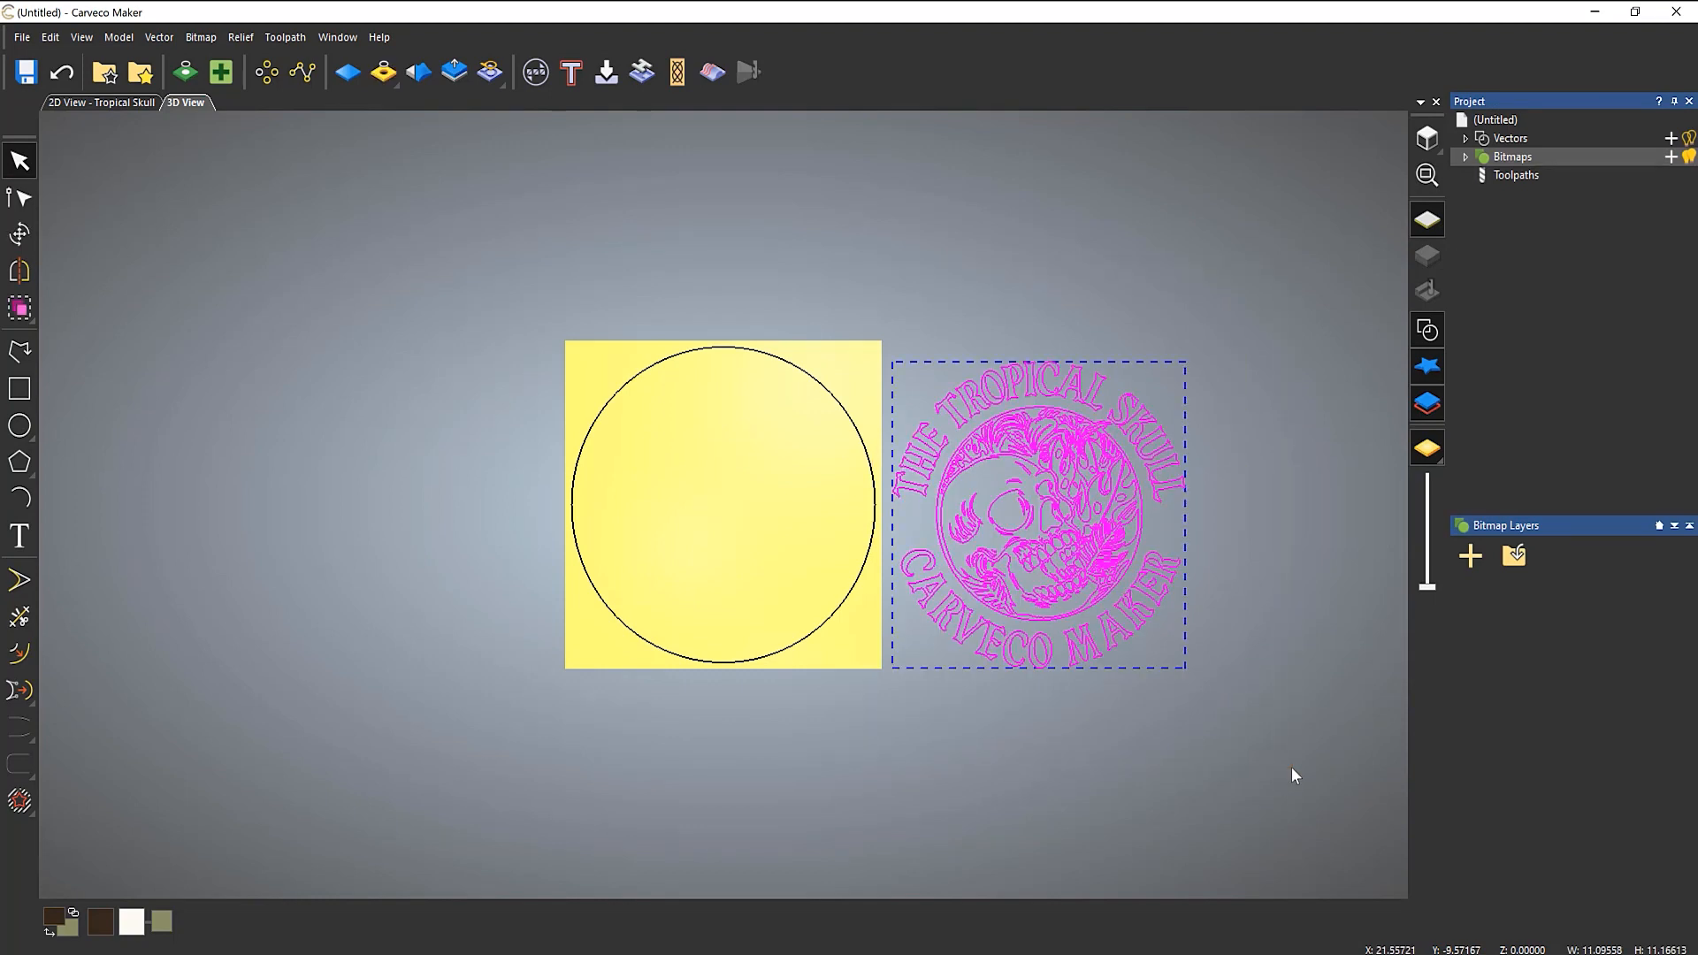
{"action": "key", "text": "F9"}
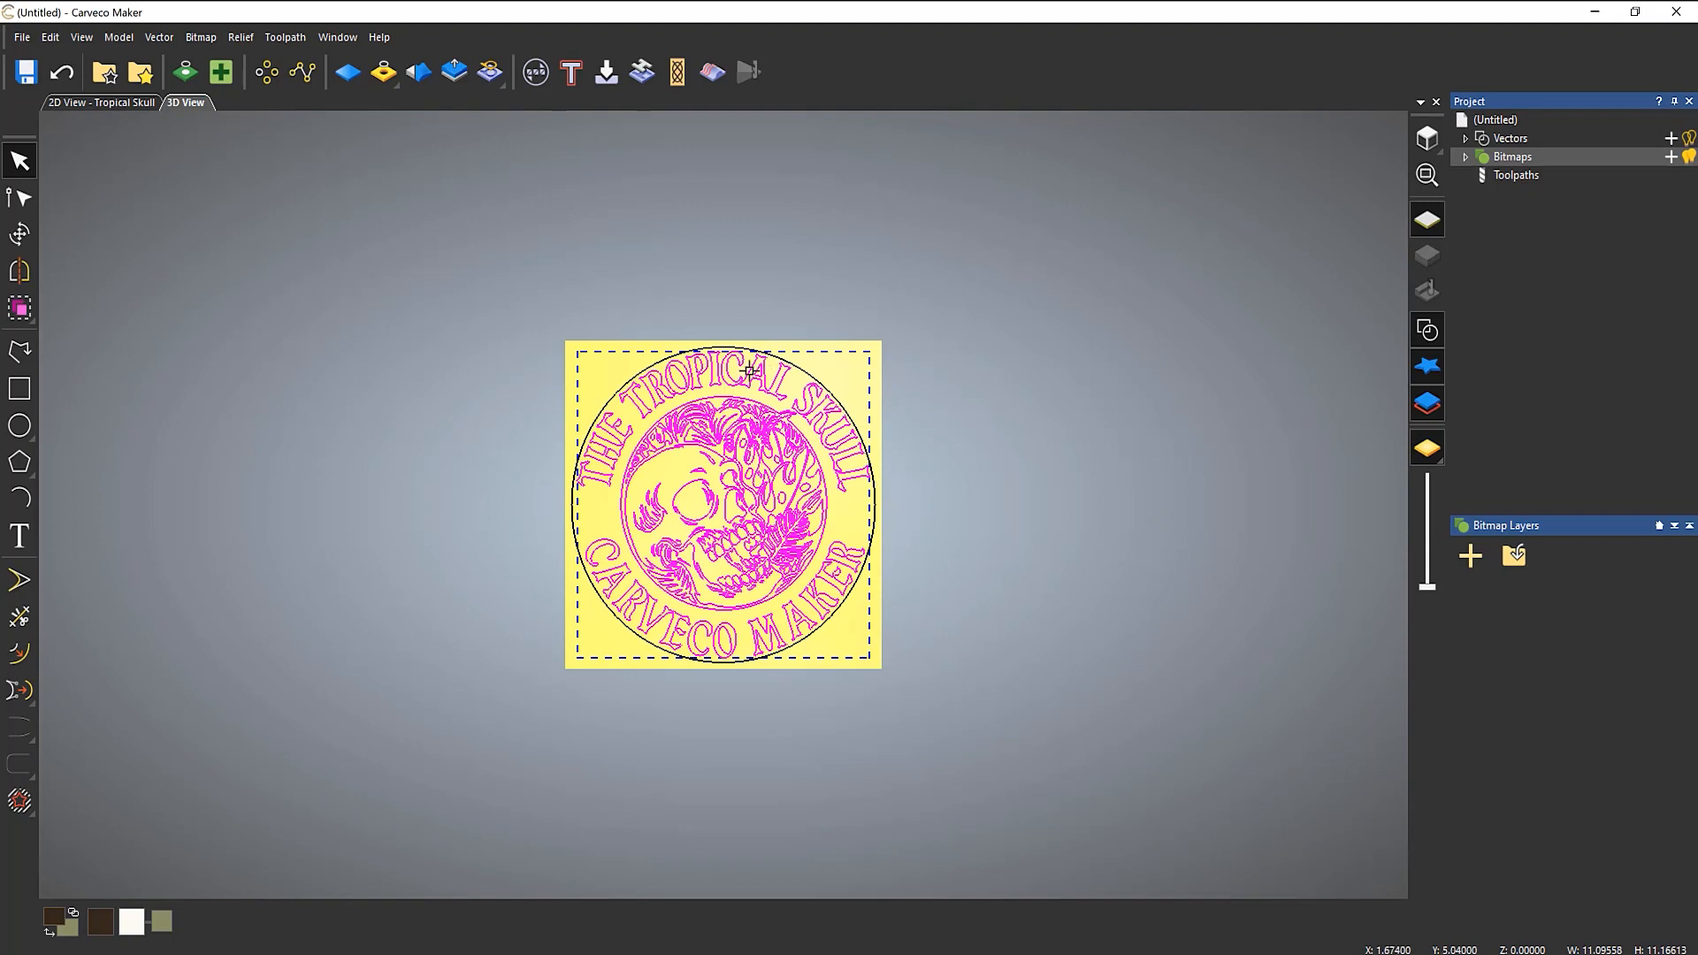
{"action": "scroll", "coordinate": [683, 419], "scroll_direction": "up", "scroll_amount": 3}
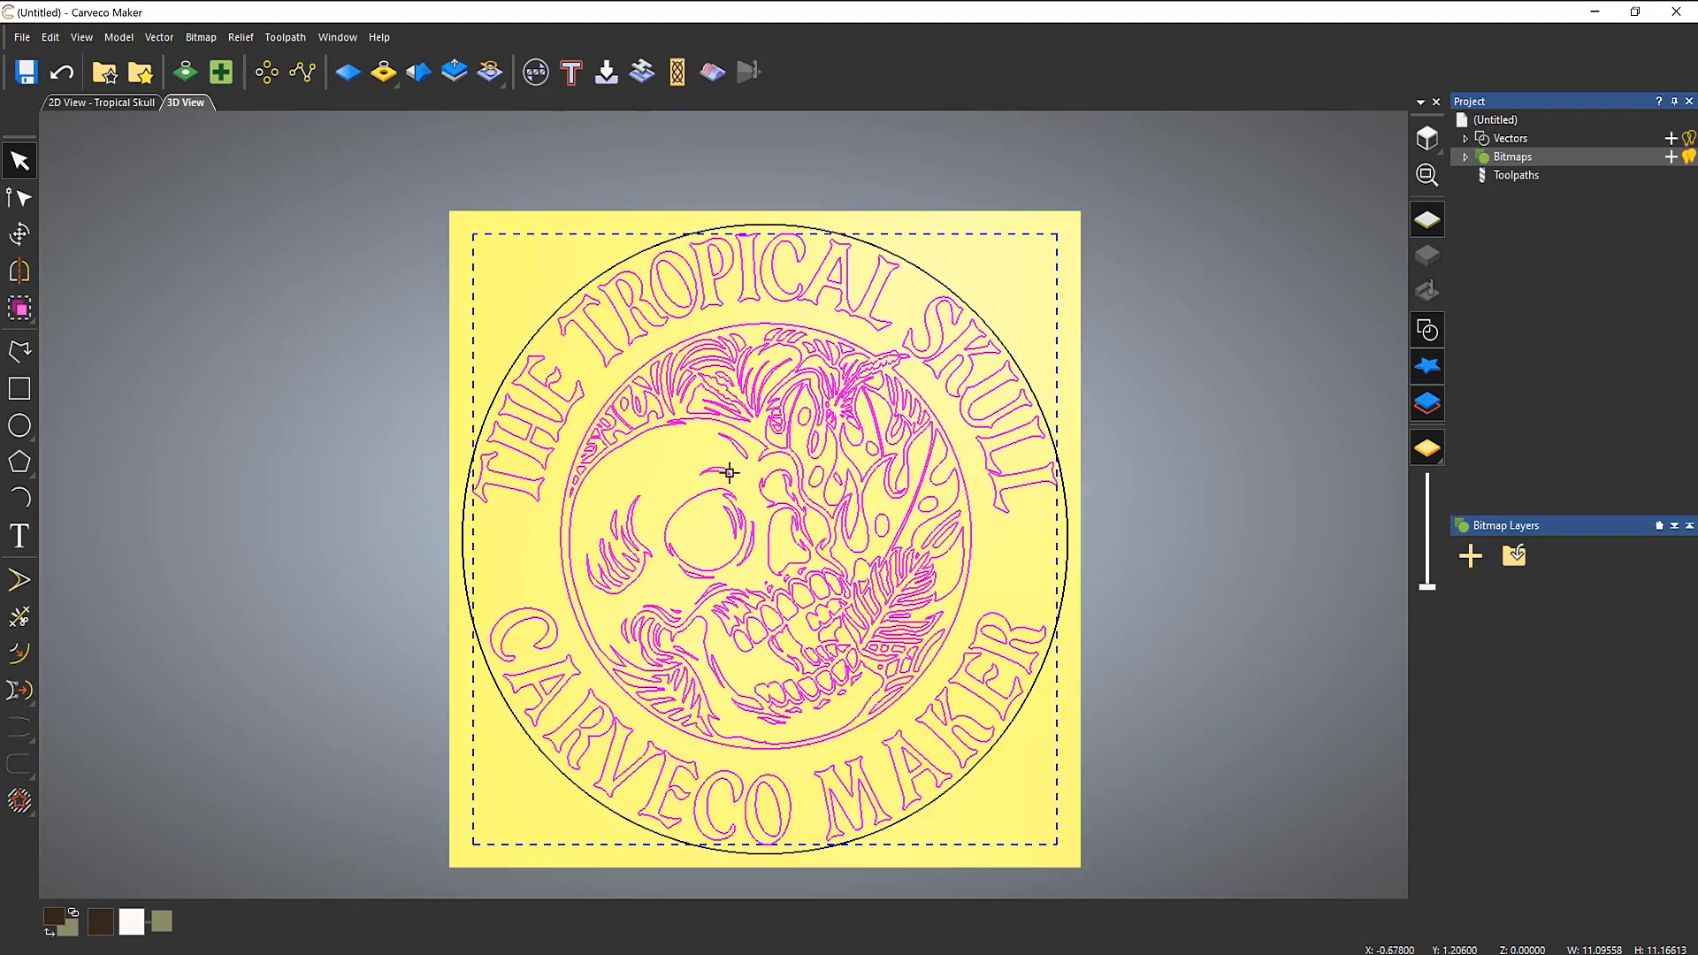
{"action": "scroll", "coordinate": [683, 451], "scroll_direction": "up", "scroll_amount": 1}
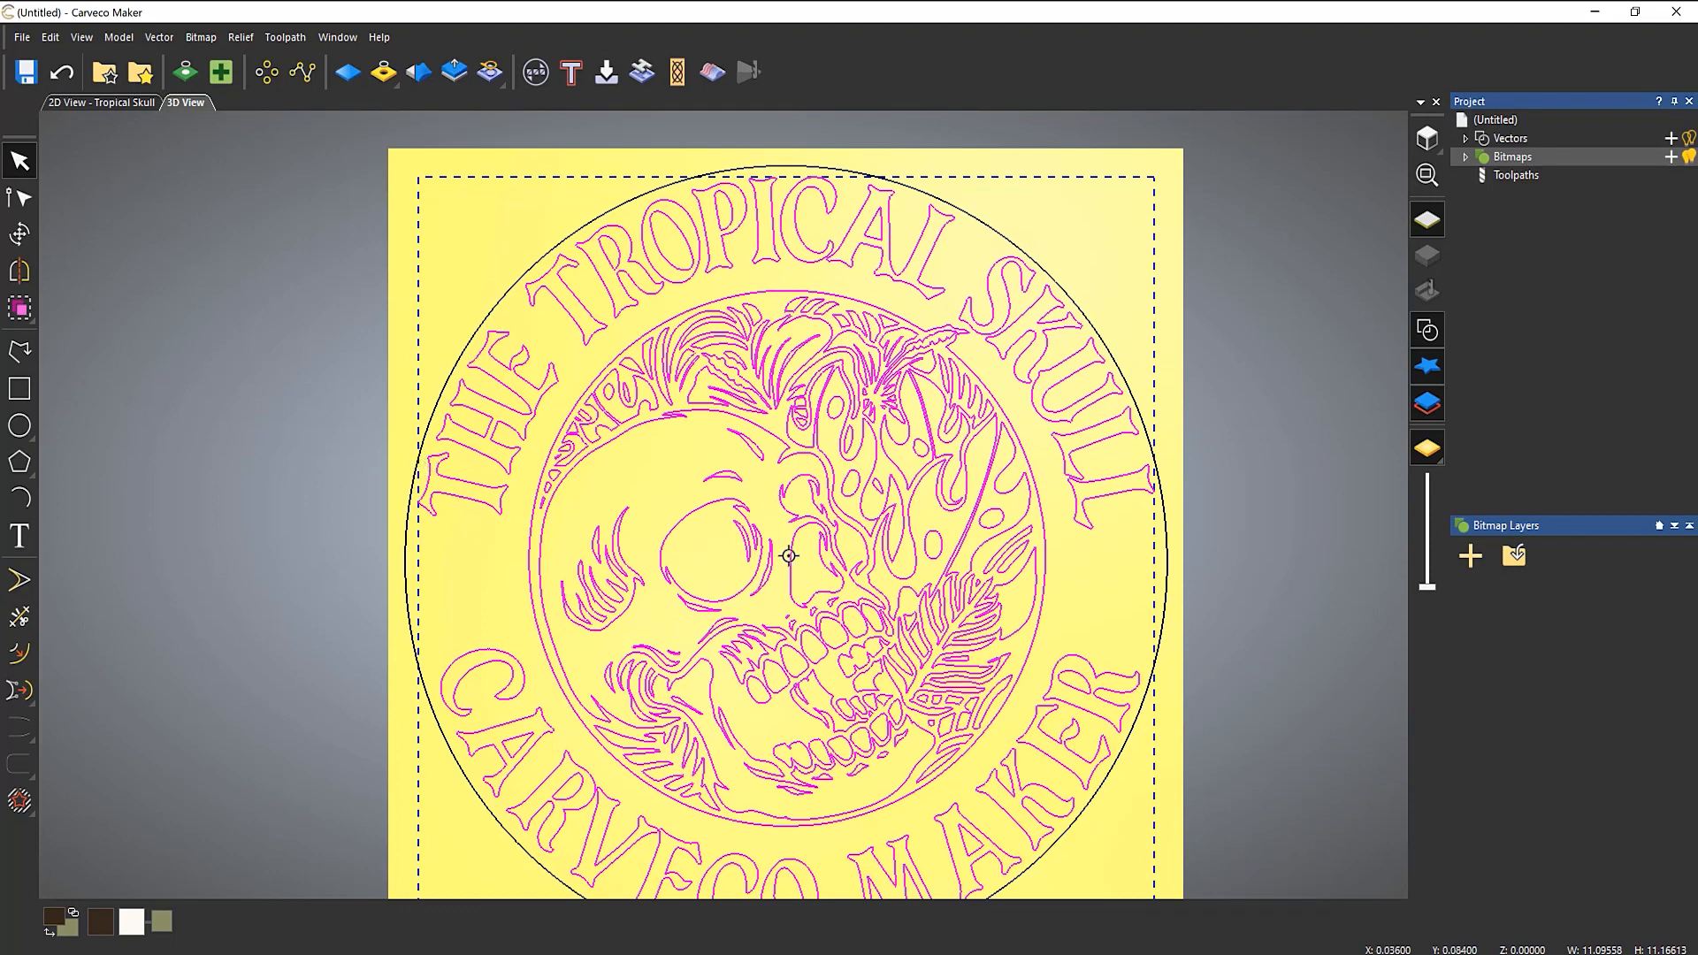
Scale the skull and lettering vectors down proportionally about their centre to about 10.58 by 10.64 inches.
{"action": "left_click", "coordinate": [20, 242]}
{"action": "scroll", "coordinate": [859, 417], "scroll_direction": "down", "scroll_amount": 2}
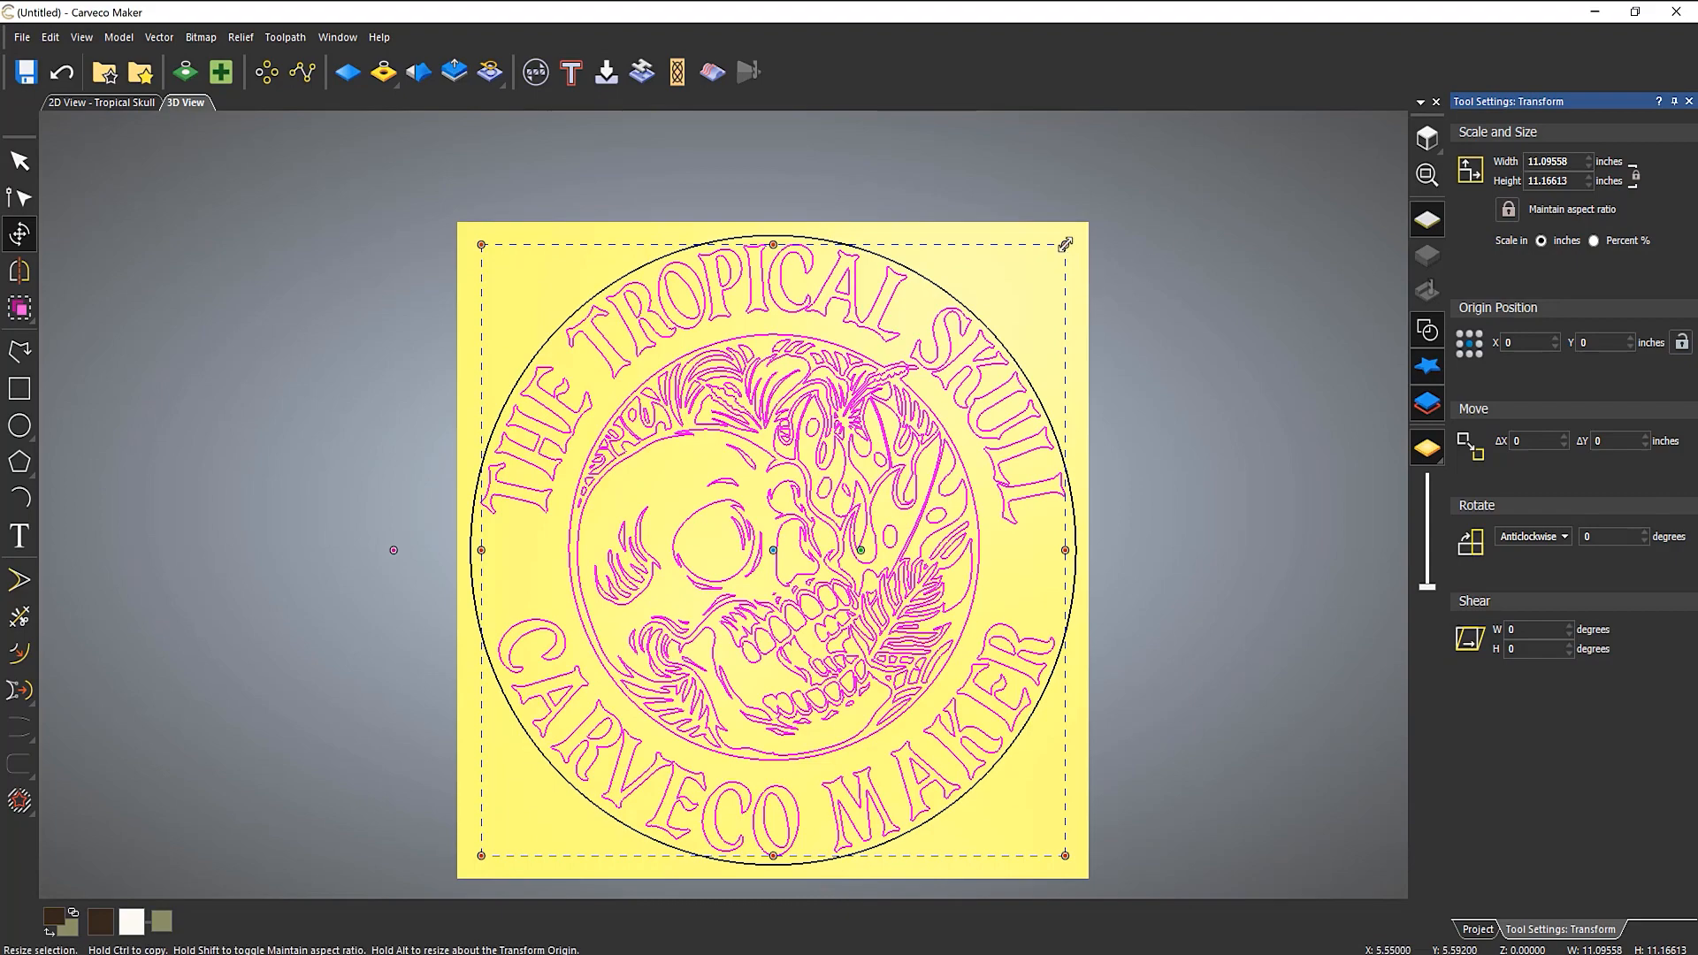
{"action": "mouse_move", "coordinate": [1065, 244]}
{"action": "left_mouse_down"}
{"action": "mouse_move", "coordinate": [1031, 284]}
{"action": "mouse_move", "coordinate": [1069, 270]}
{"action": "left_mouse_up"}
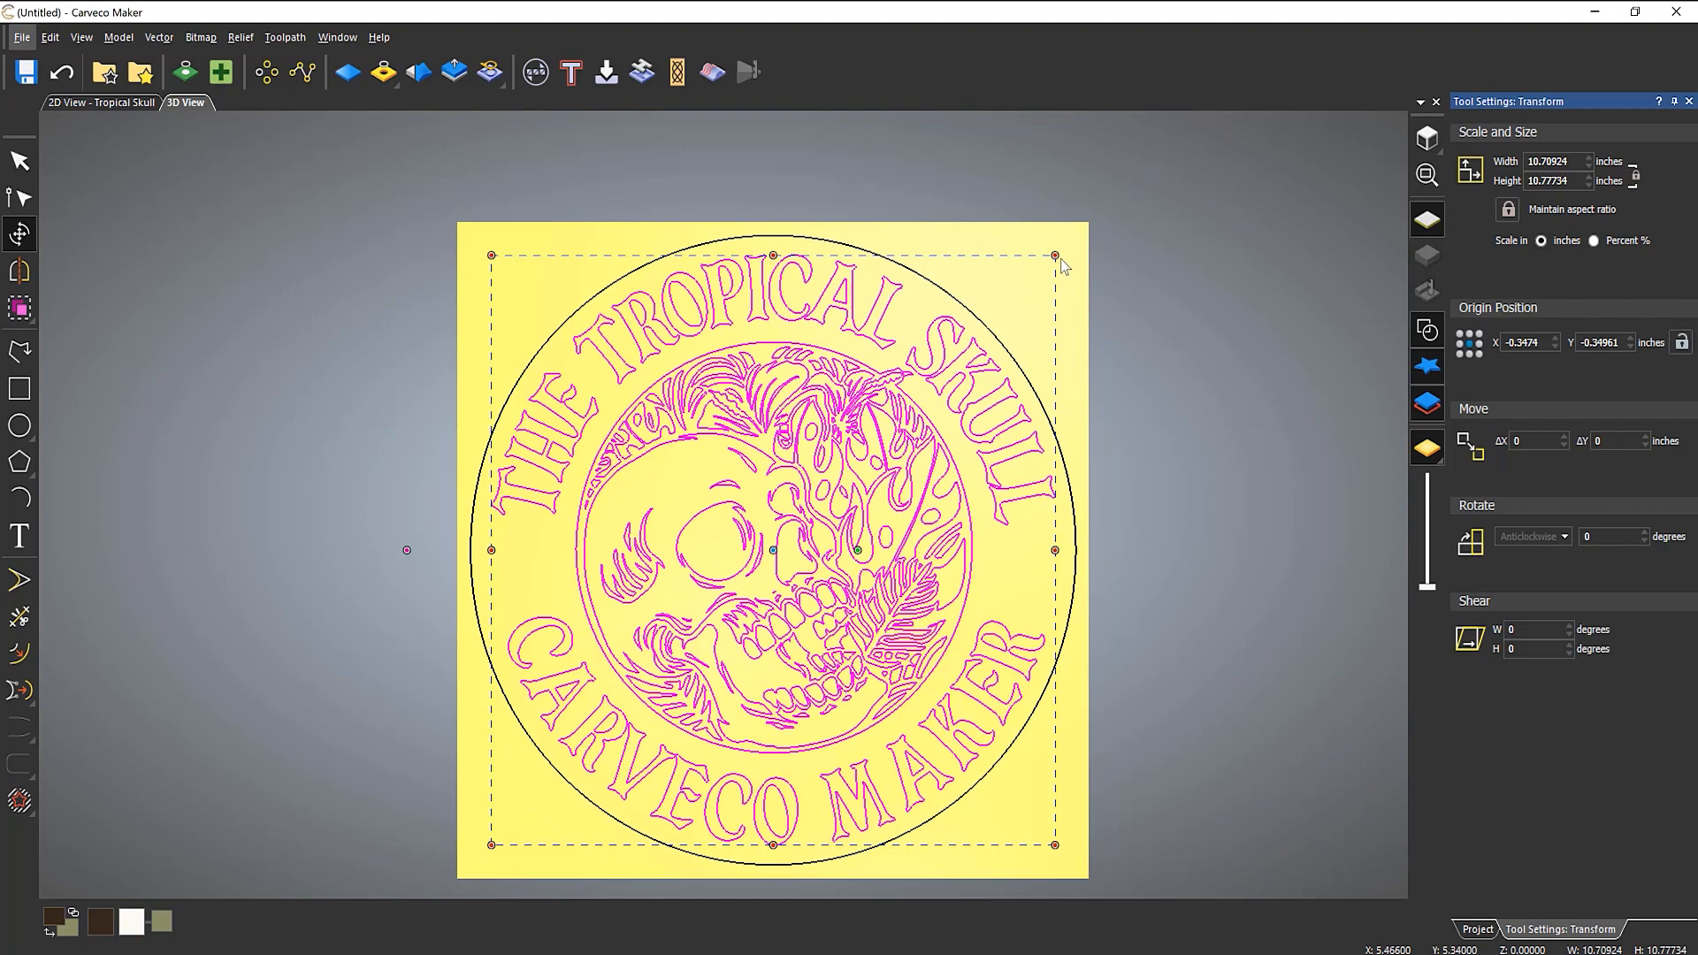
{"action": "left_click_drag", "start_coordinate": [1055, 256], "coordinate": [1055, 260]}
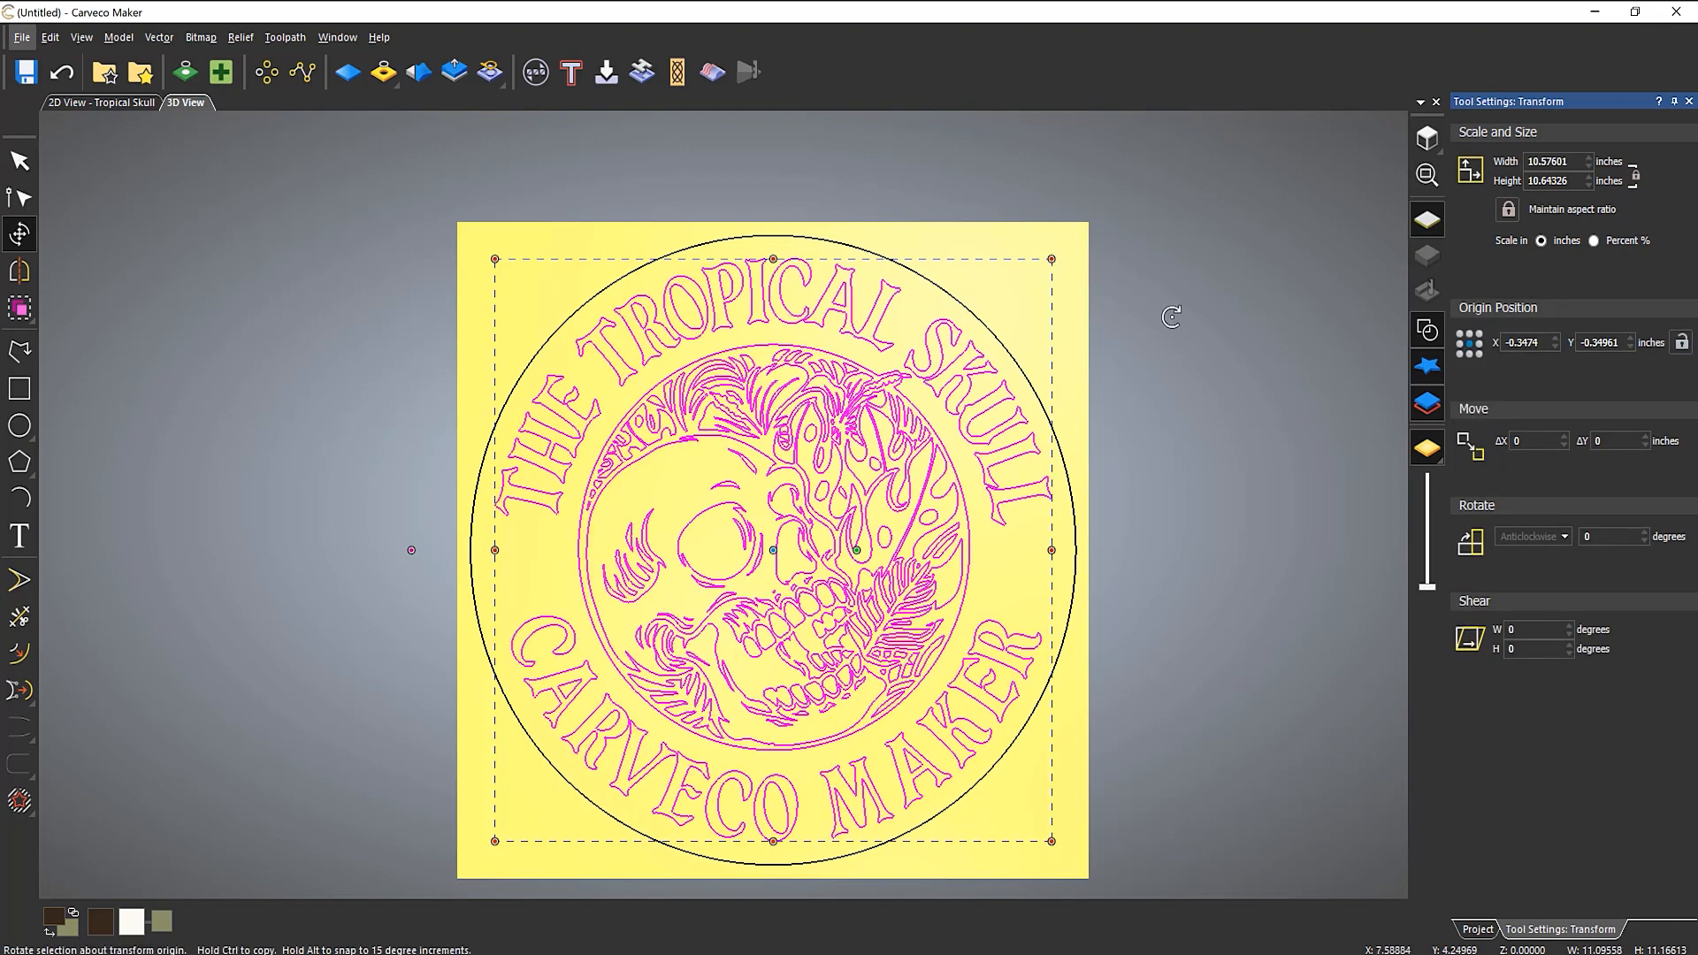
{"action": "key", "text": "Escape"}
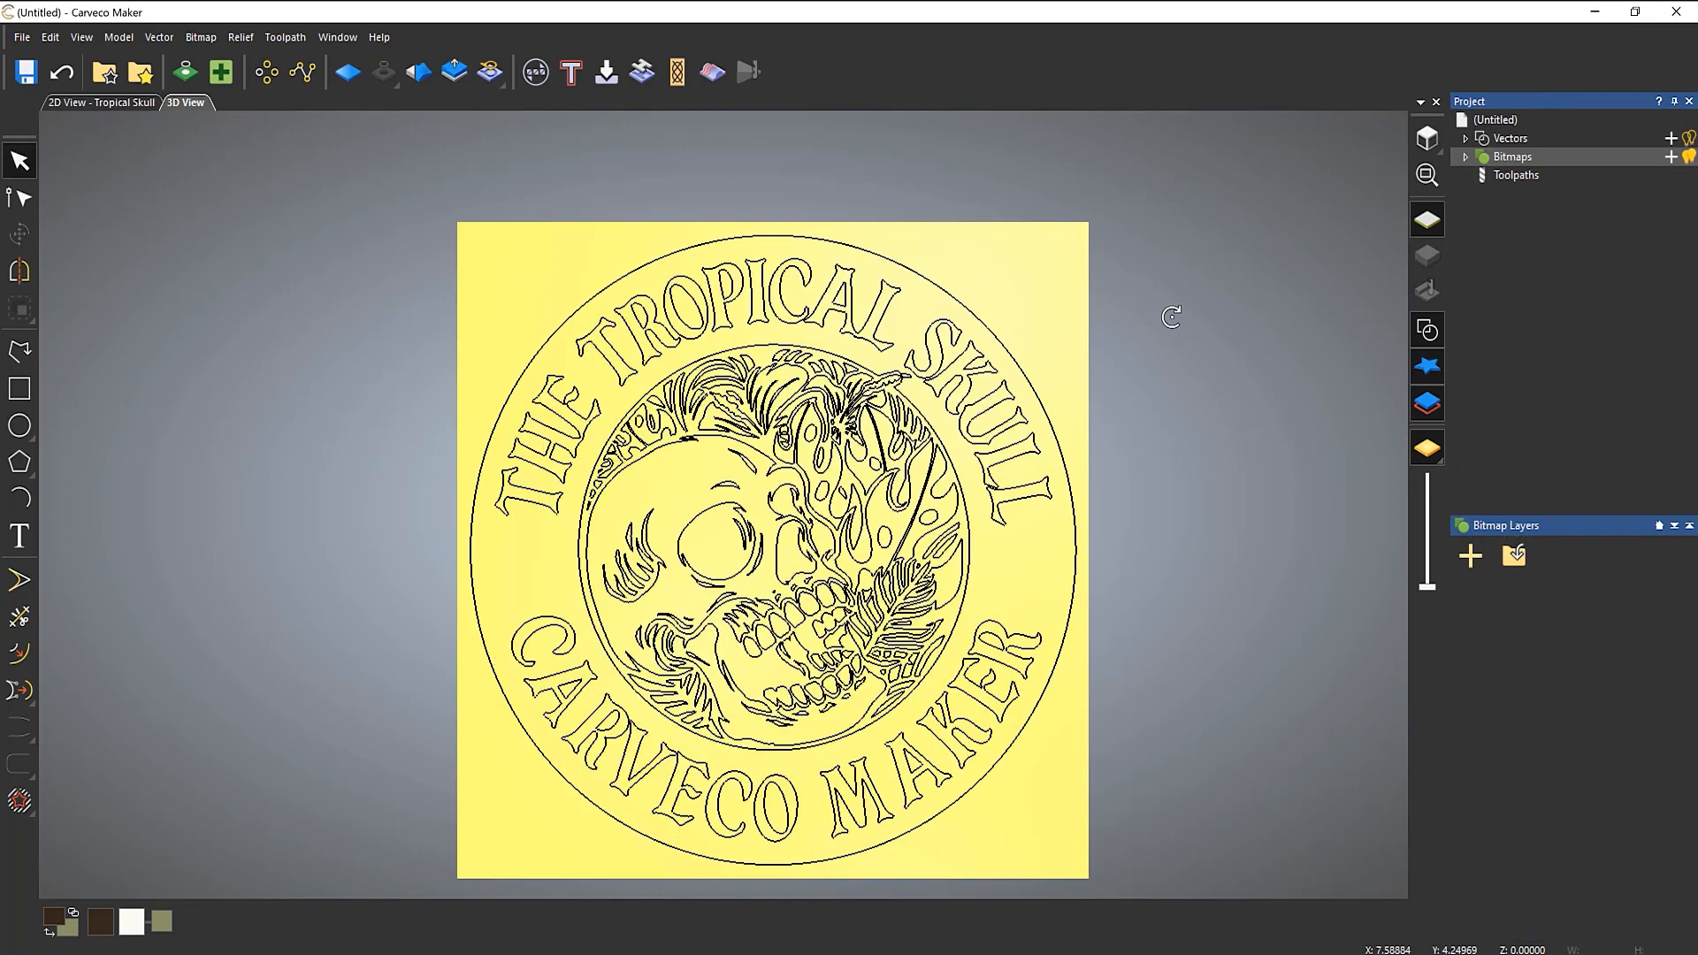
Offset the outer circle inwards by about 0.216 inches with sharp corners, keeping the original circle.
{"action": "left_click", "coordinate": [972, 317]}
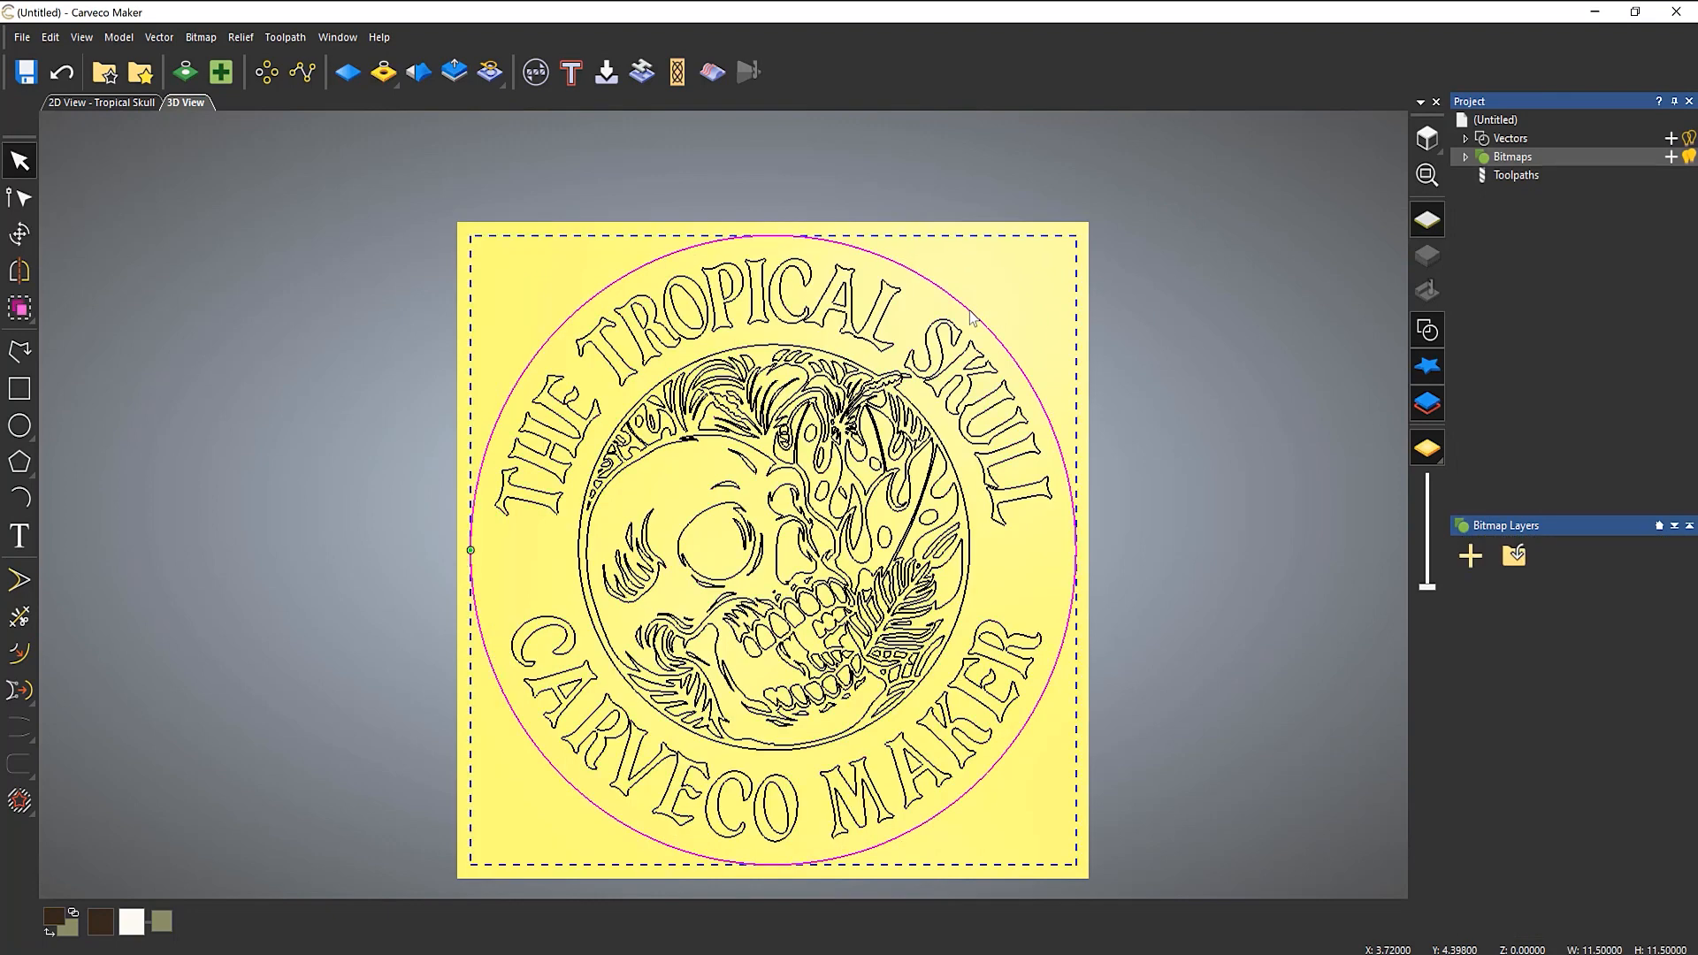
{"action": "left_click", "coordinate": [17, 656]}
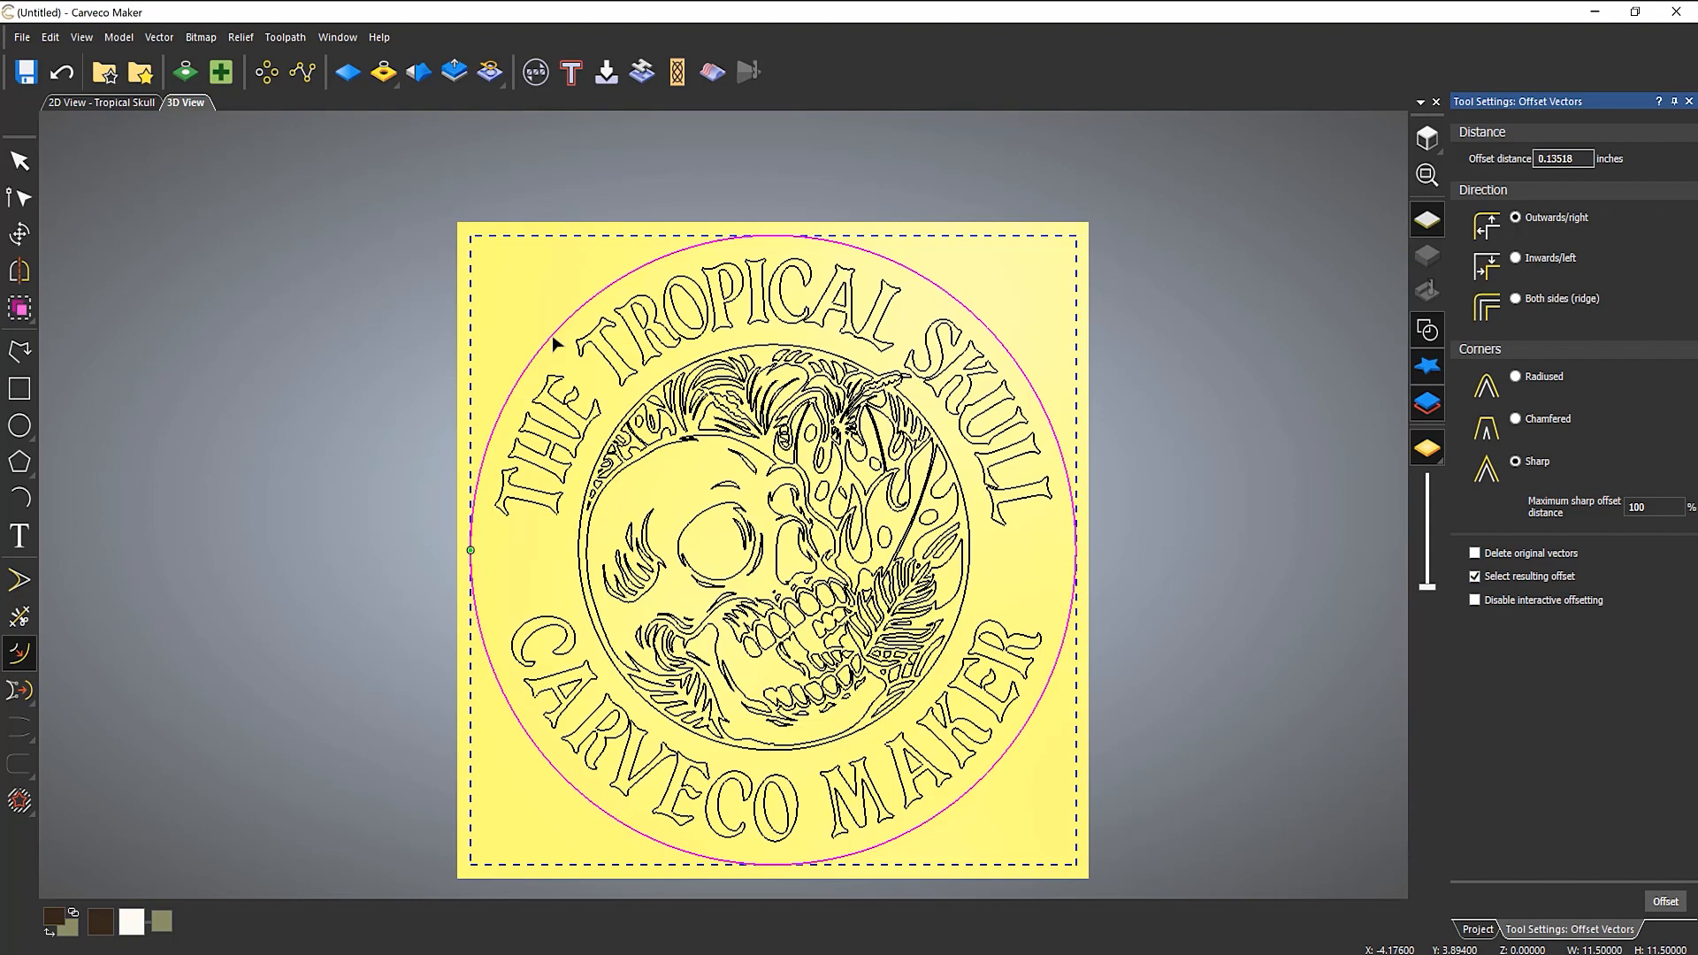
{"action": "left_click_drag", "start_coordinate": [553, 337], "coordinate": [558, 345]}
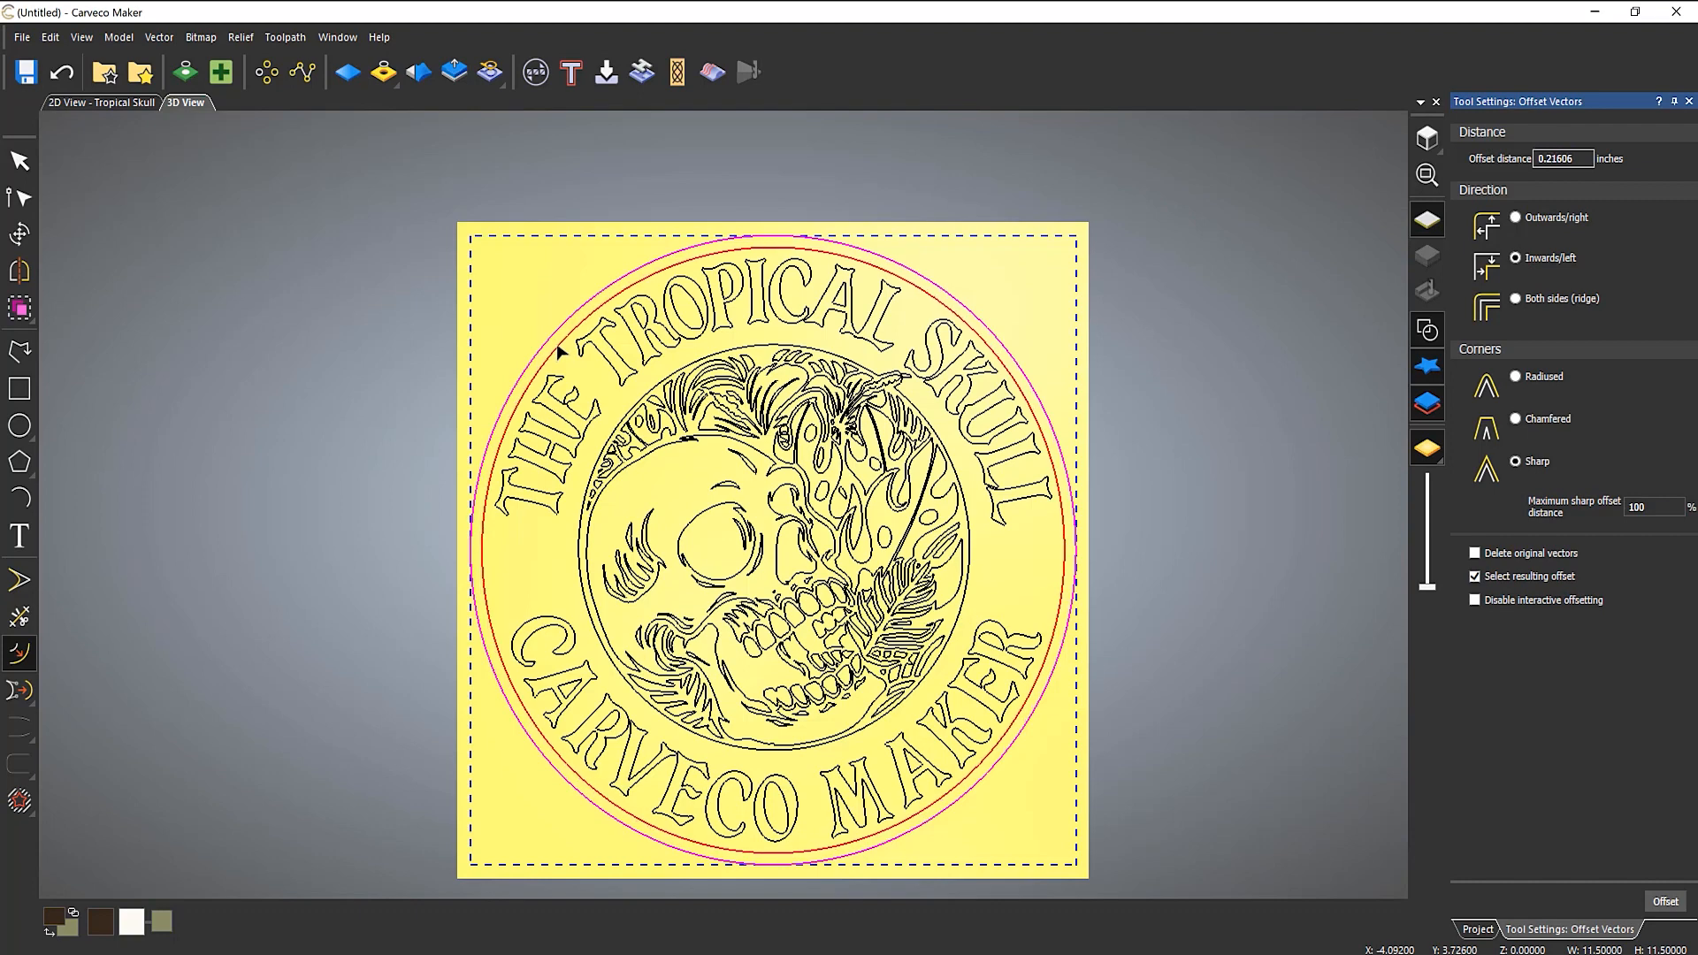
{"action": "left_click_drag", "start_coordinate": [560, 352], "coordinate": [560, 352]}
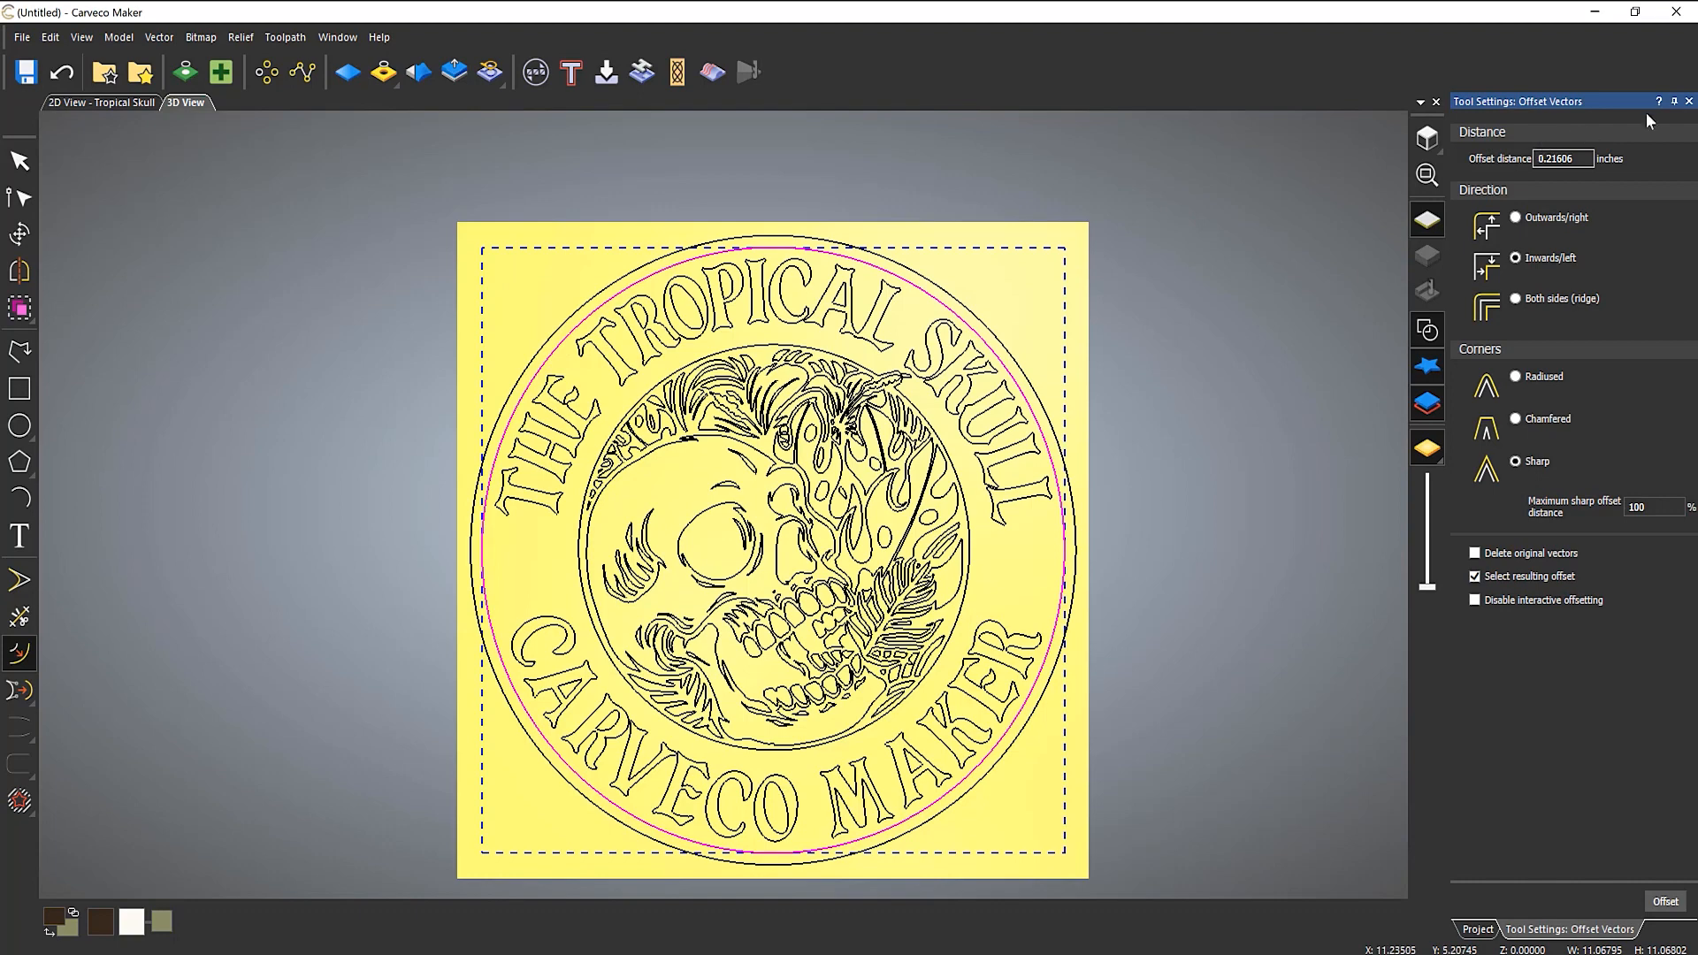
{"action": "left_click", "coordinate": [1689, 101]}
{"action": "left_click", "coordinate": [1212, 384]}
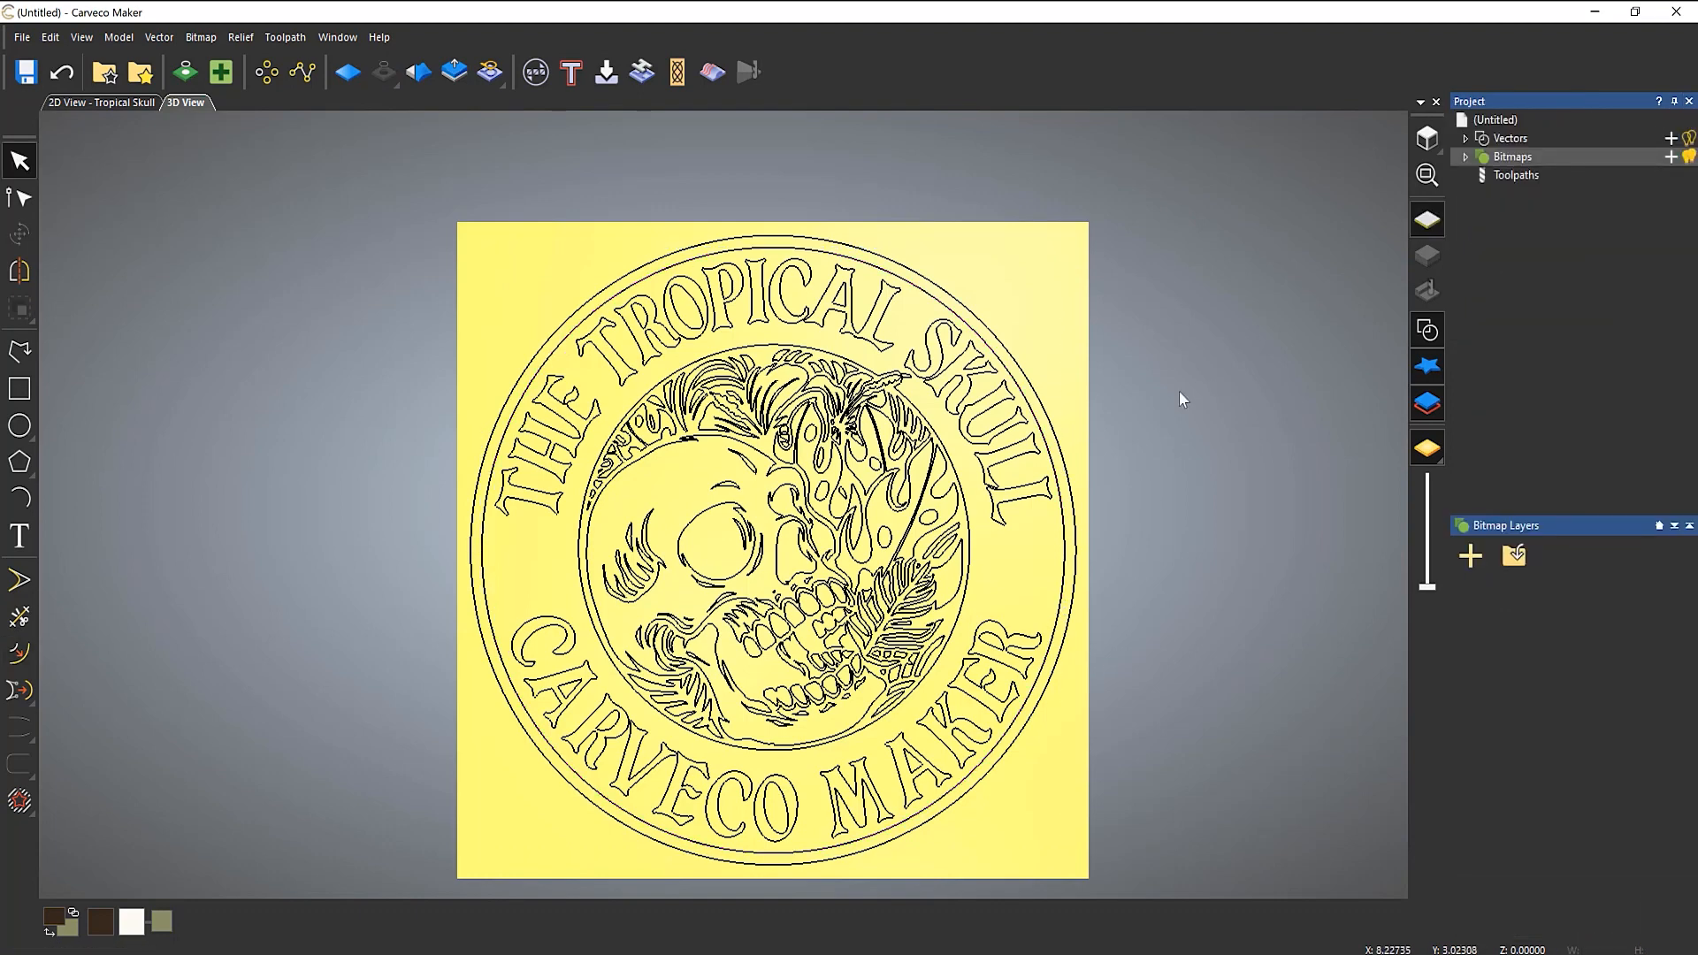
Group the skull artwork vectors inside the inner circle, leaving out the lettering and the surrounding circle.
{"action": "middle_click_drag", "start_coordinate": [1190, 439], "coordinate": [1162, 395]}
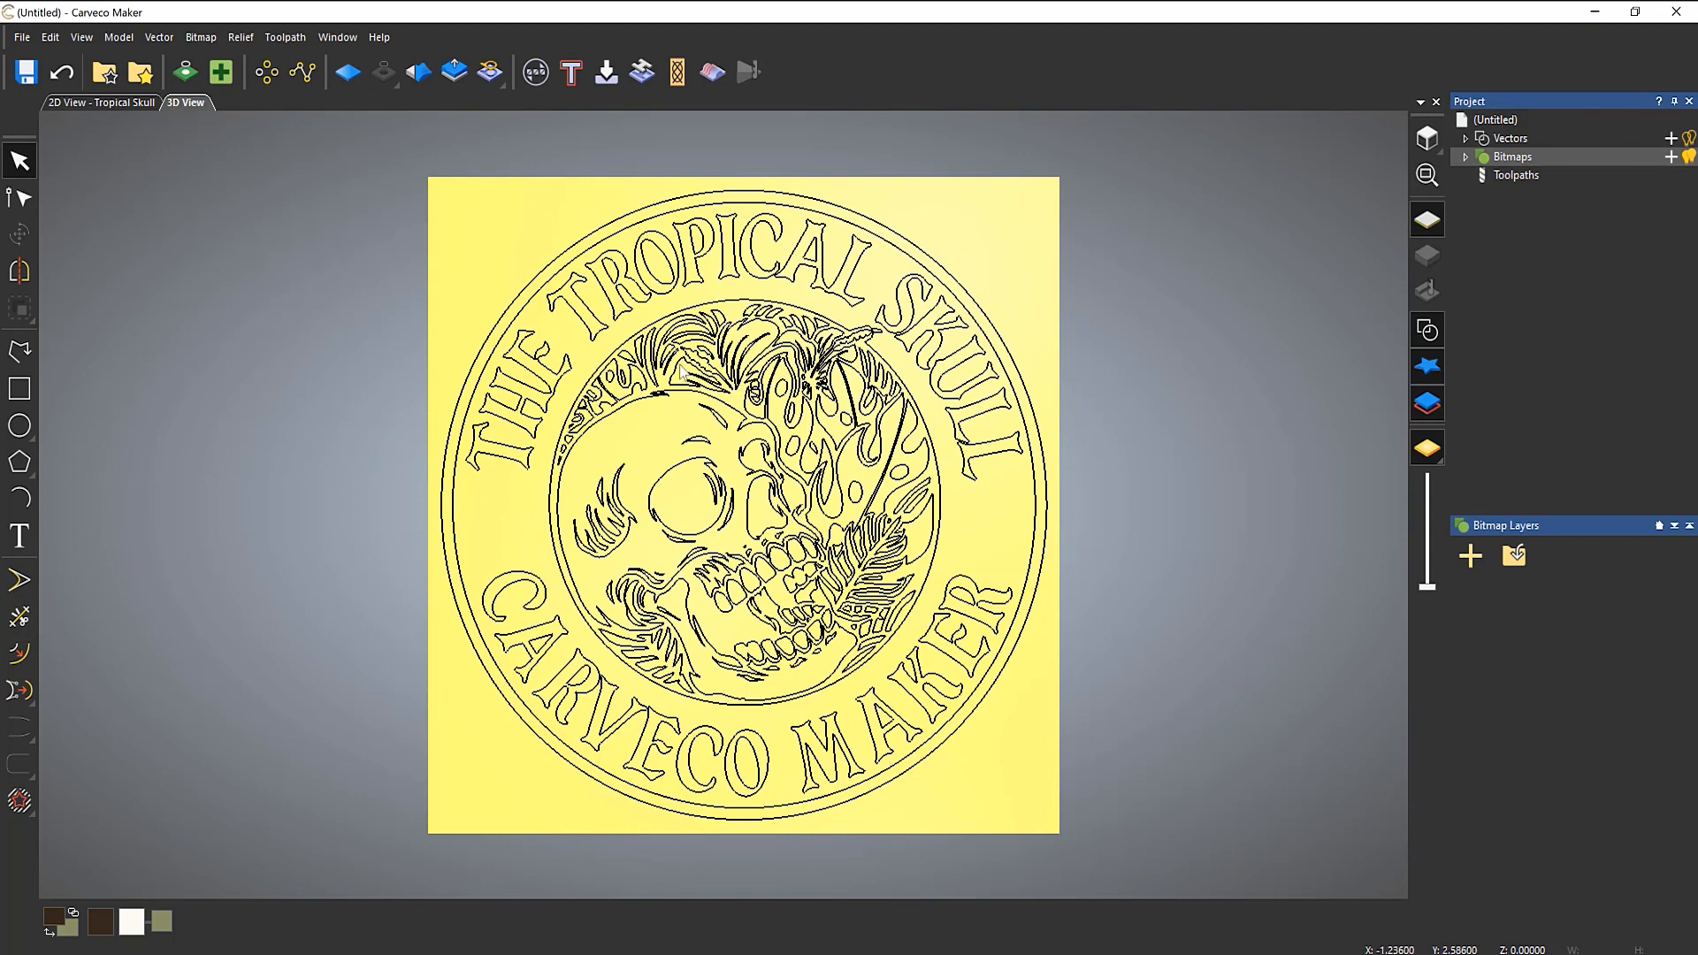
{"action": "left_click_drag", "start_coordinate": [535, 187], "coordinate": [955, 727]}
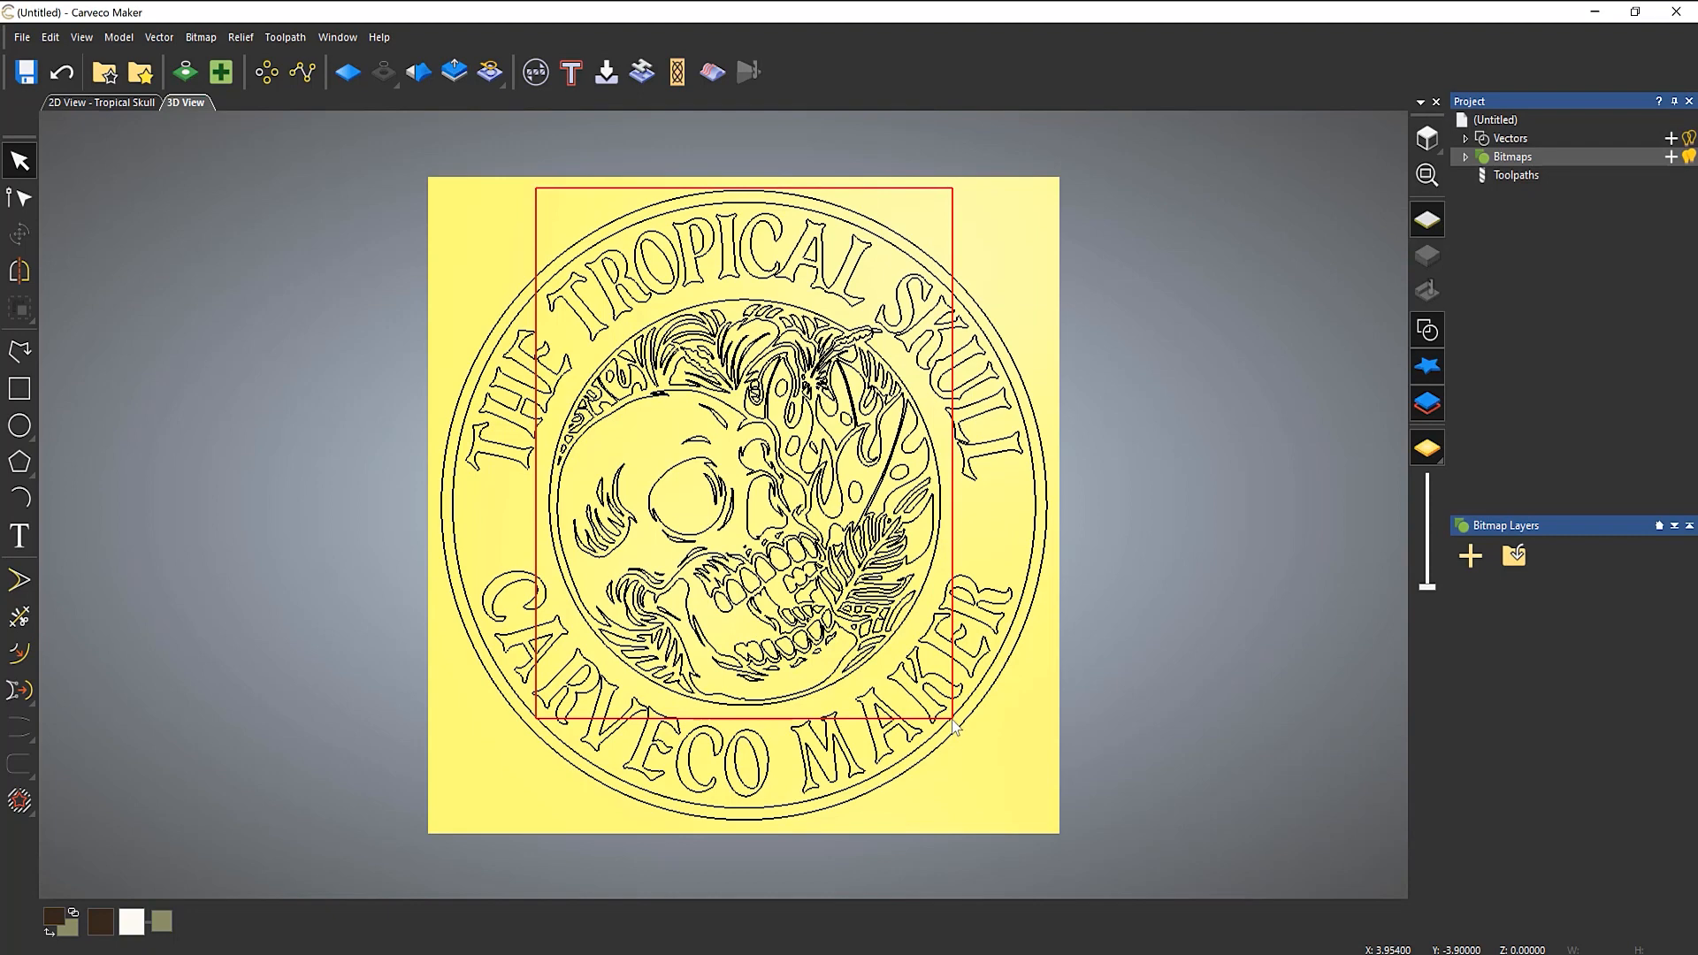
{"action": "left_click_drag", "start_coordinate": [954, 727], "coordinate": [955, 727]}
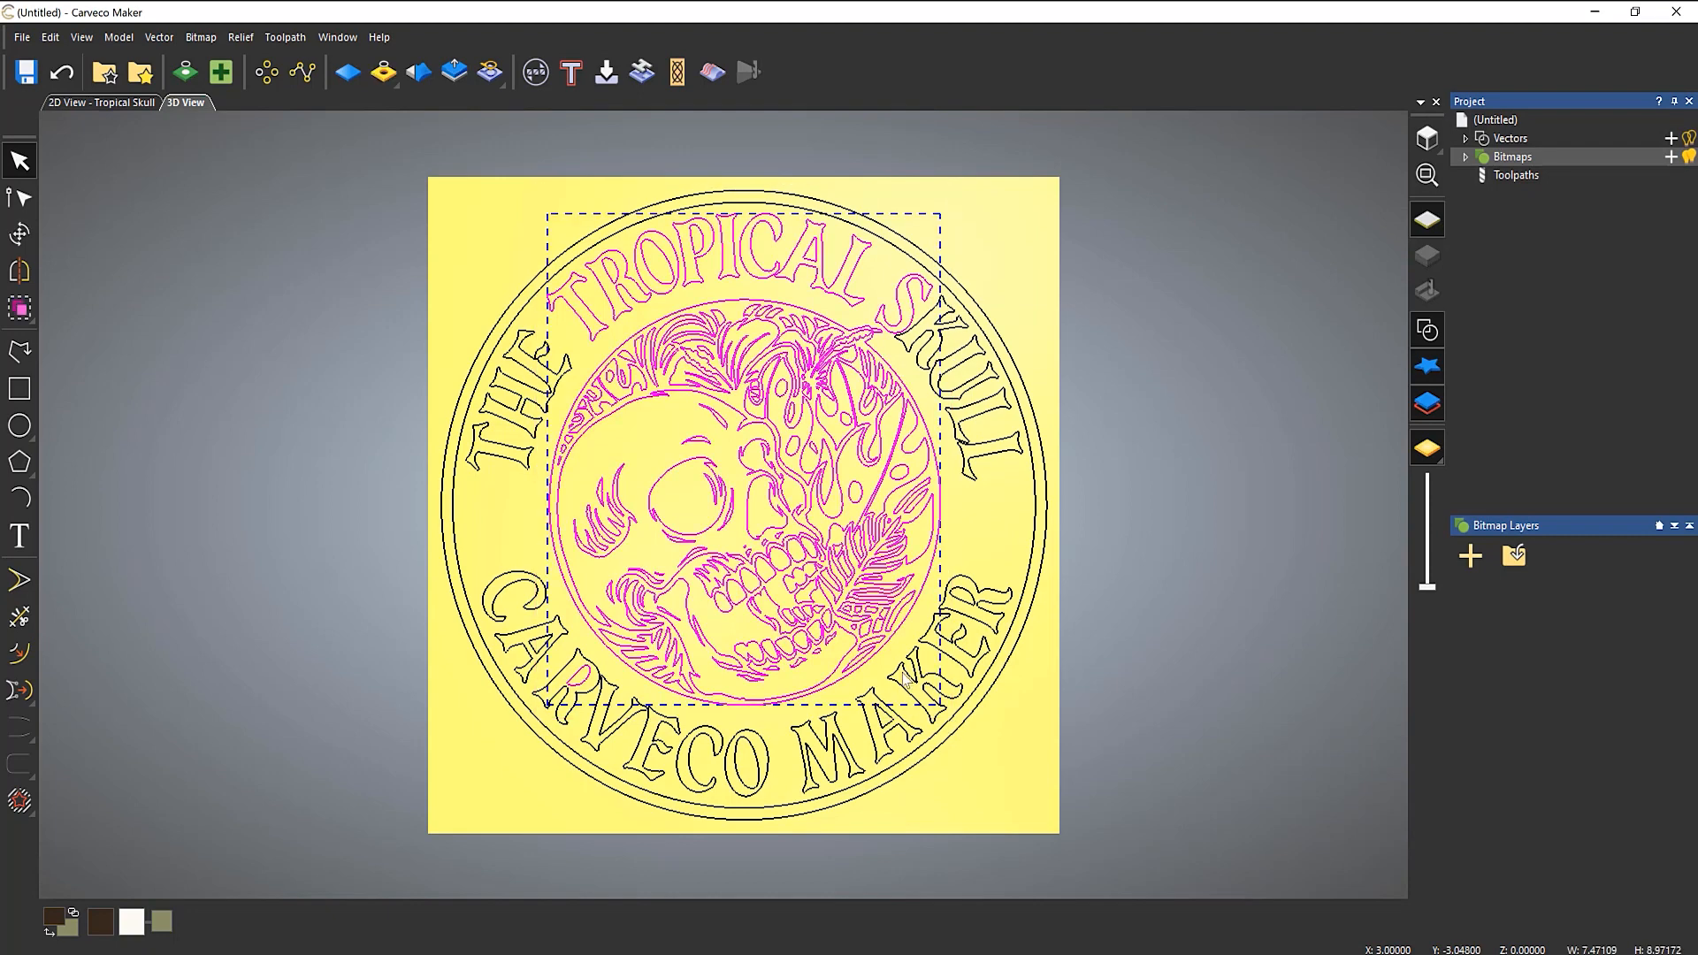
{"action": "left_click", "coordinate": [587, 313], "text": "shift"}
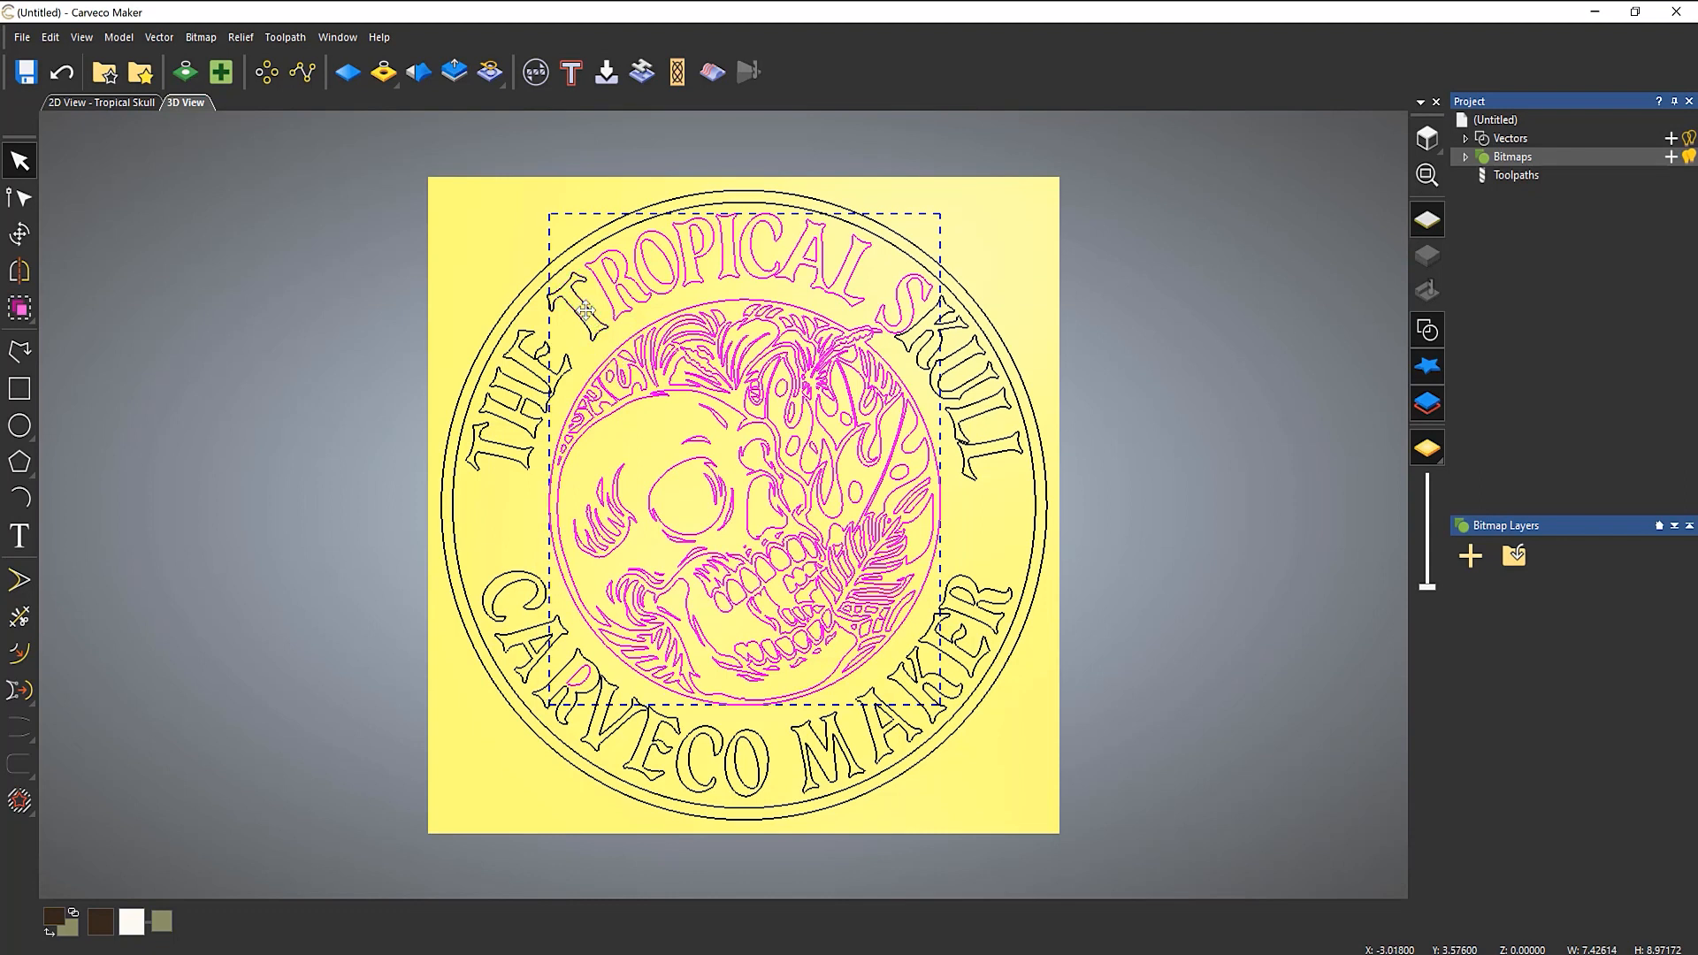
{"action": "left_click", "coordinate": [602, 290], "text": "shift"}
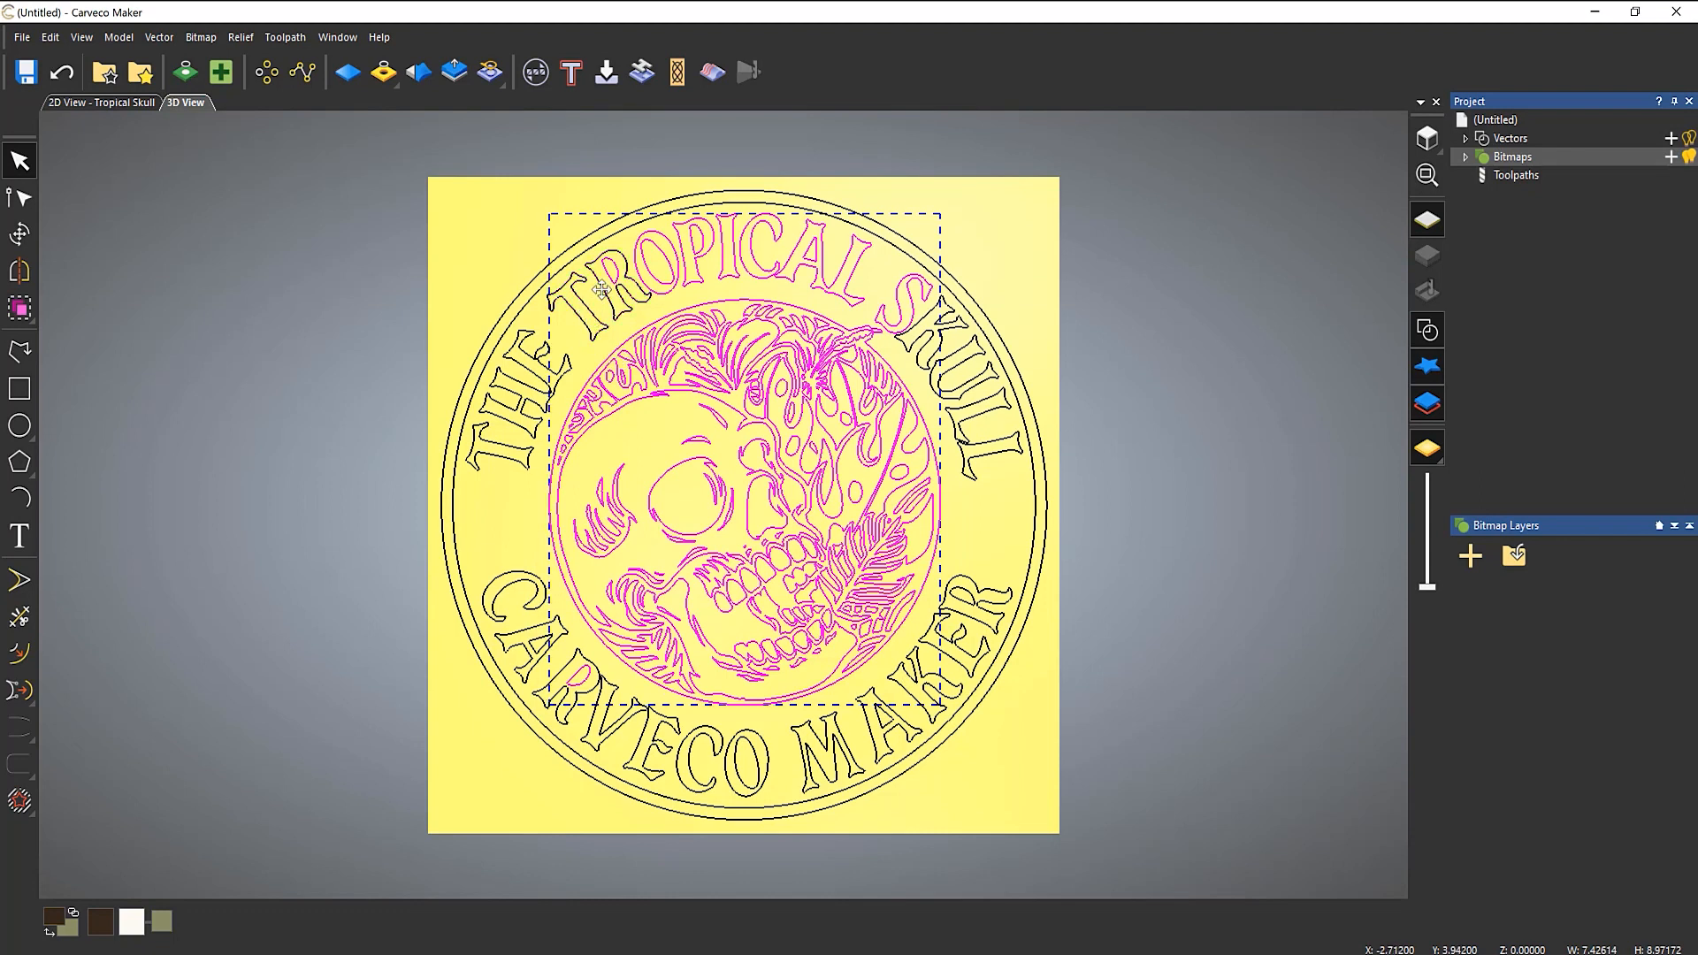
{"action": "left_click", "coordinate": [637, 257], "text": "shift"}
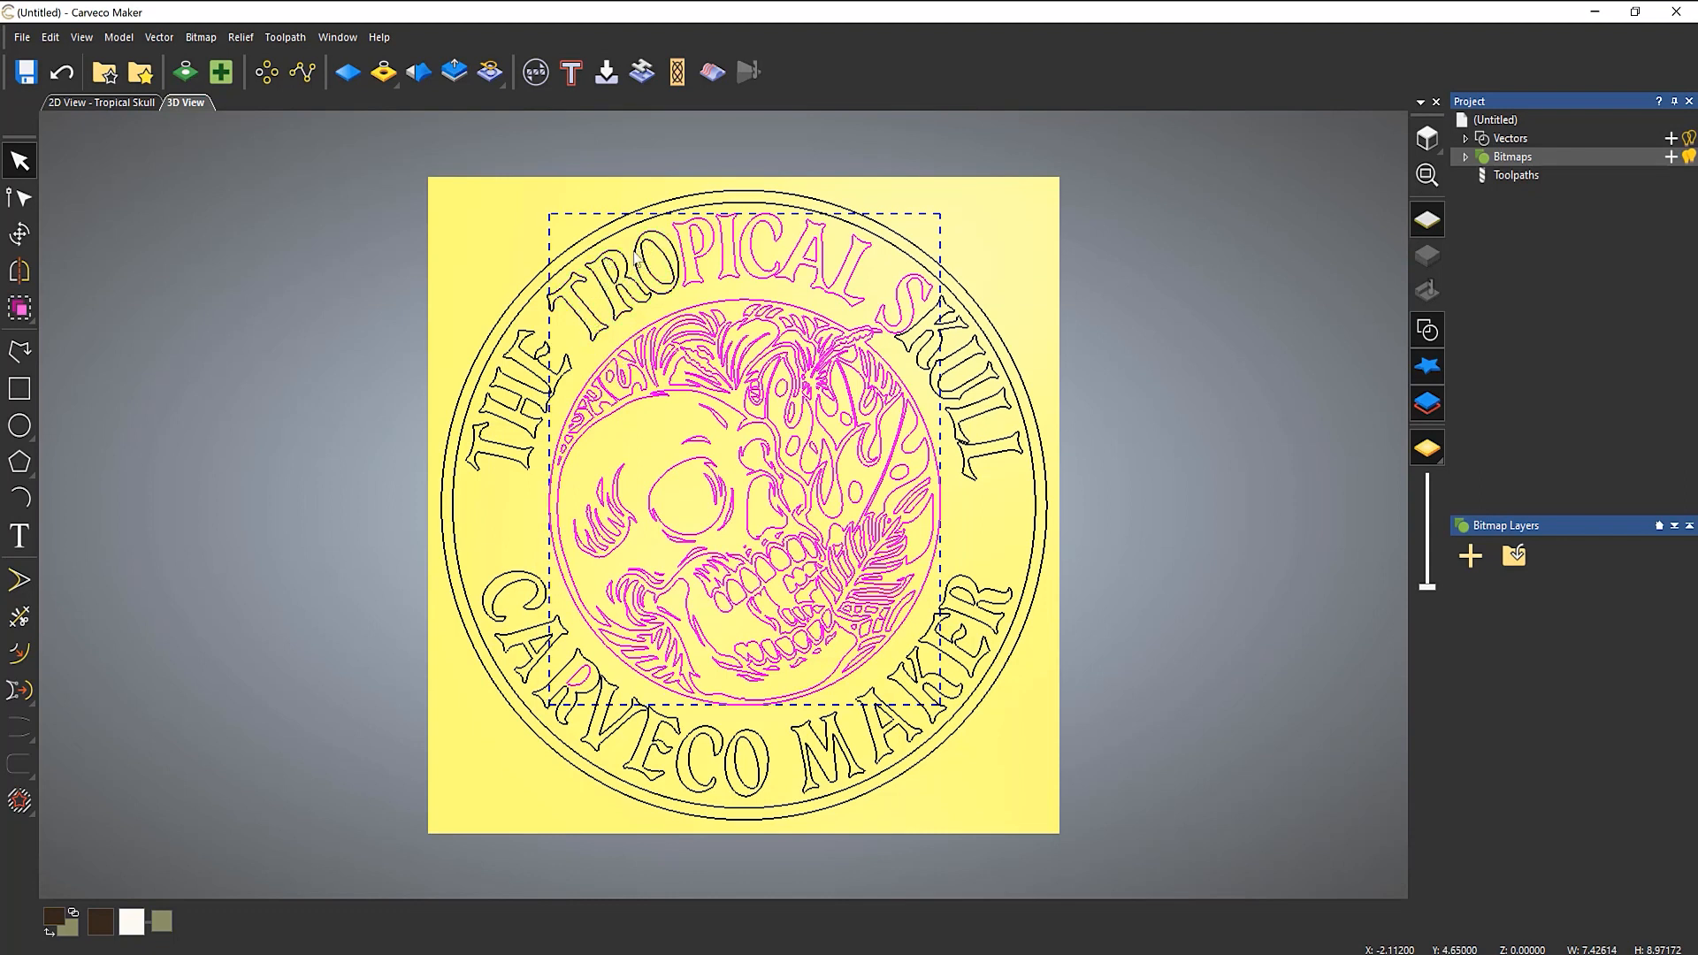
{"action": "left_click", "coordinate": [685, 240], "text": "shift"}
{"action": "left_click", "coordinate": [727, 252], "text": "shift"}
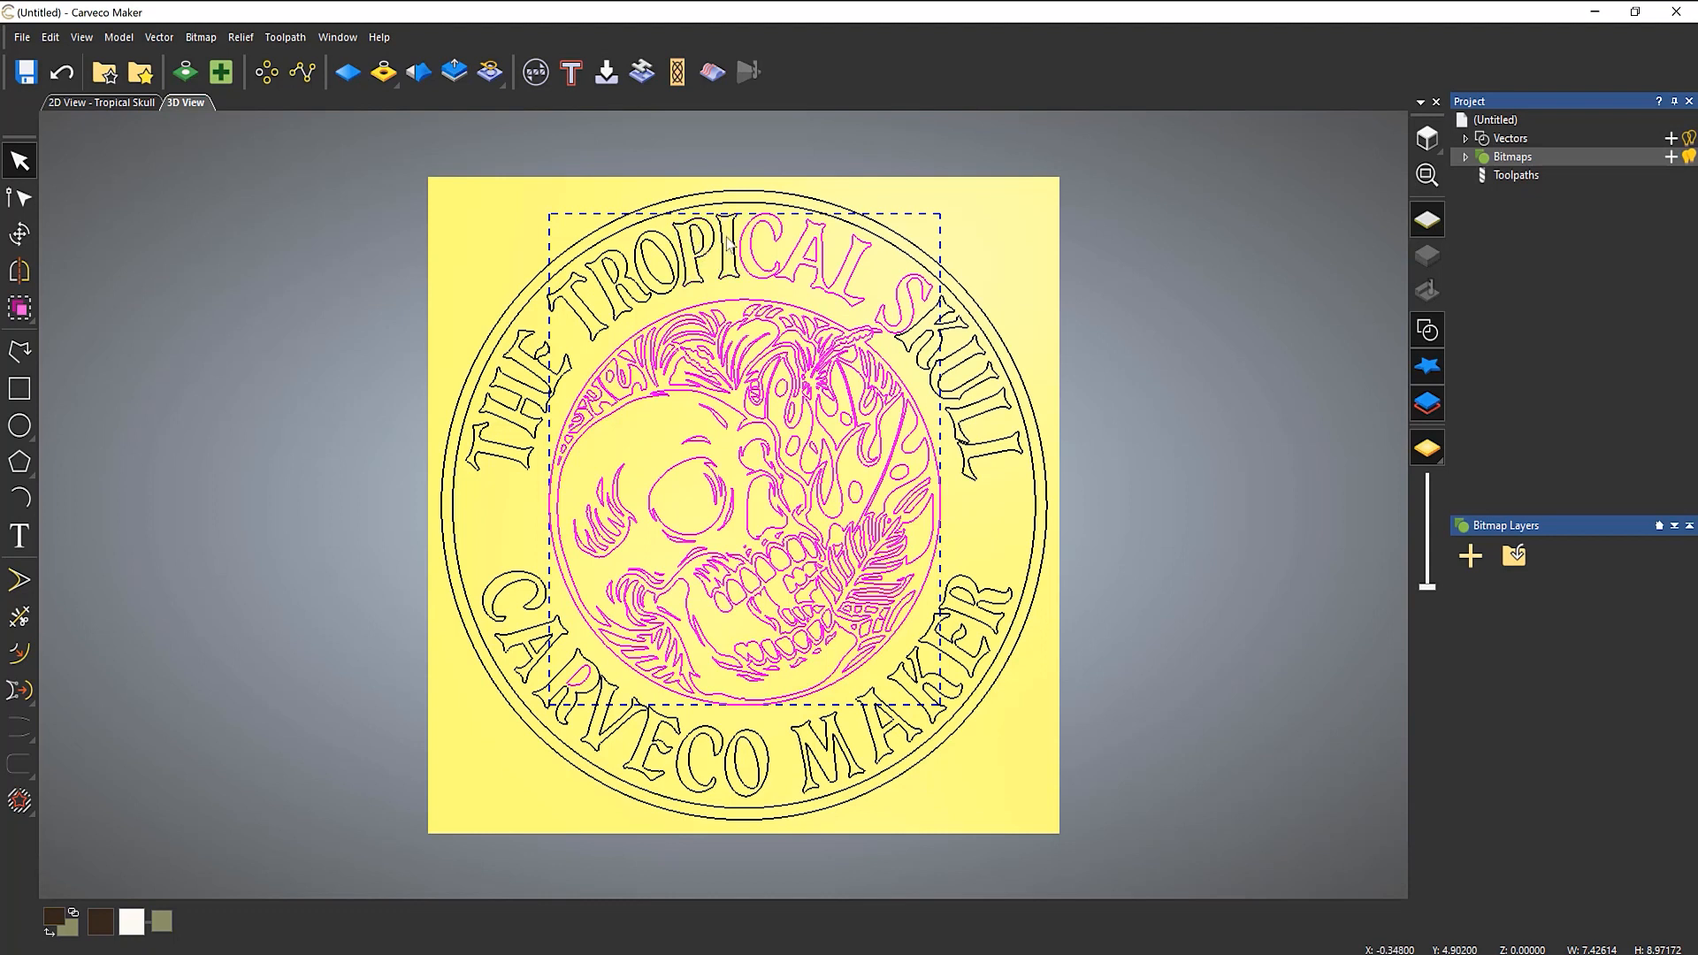
{"action": "left_click", "coordinate": [766, 244], "text": "shift"}
{"action": "left_click", "coordinate": [800, 243], "text": "shift"}
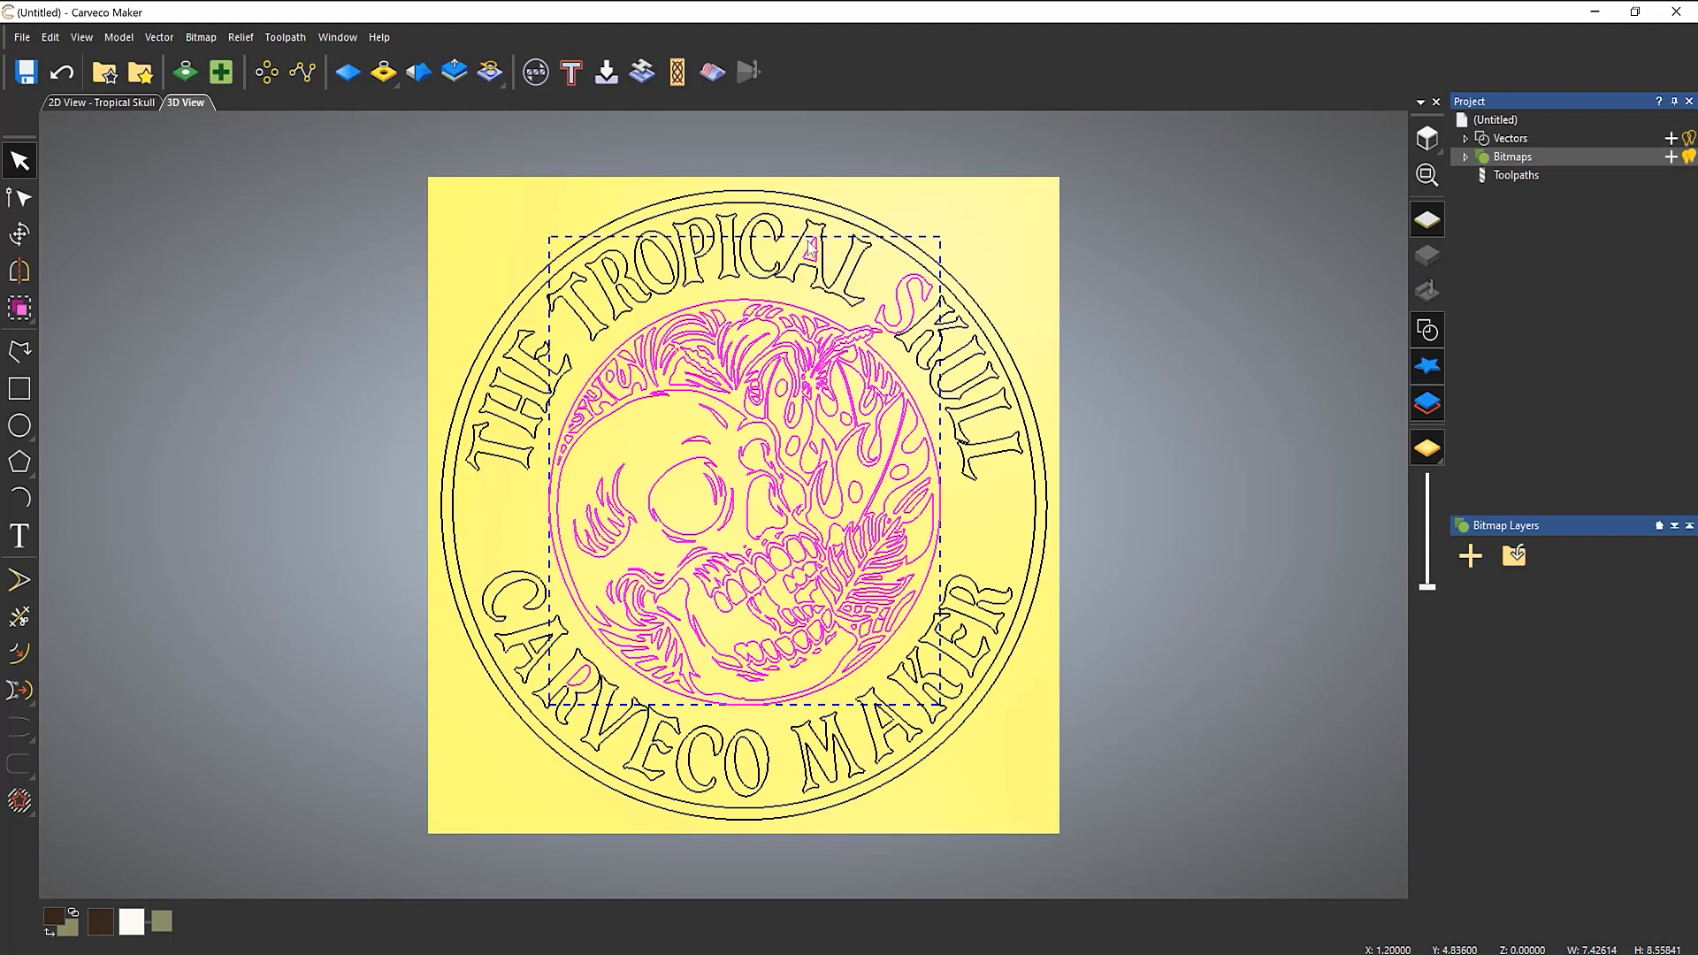
{"action": "left_click", "coordinate": [842, 265], "text": "shift"}
{"action": "left_click", "coordinate": [908, 301], "text": "shift"}
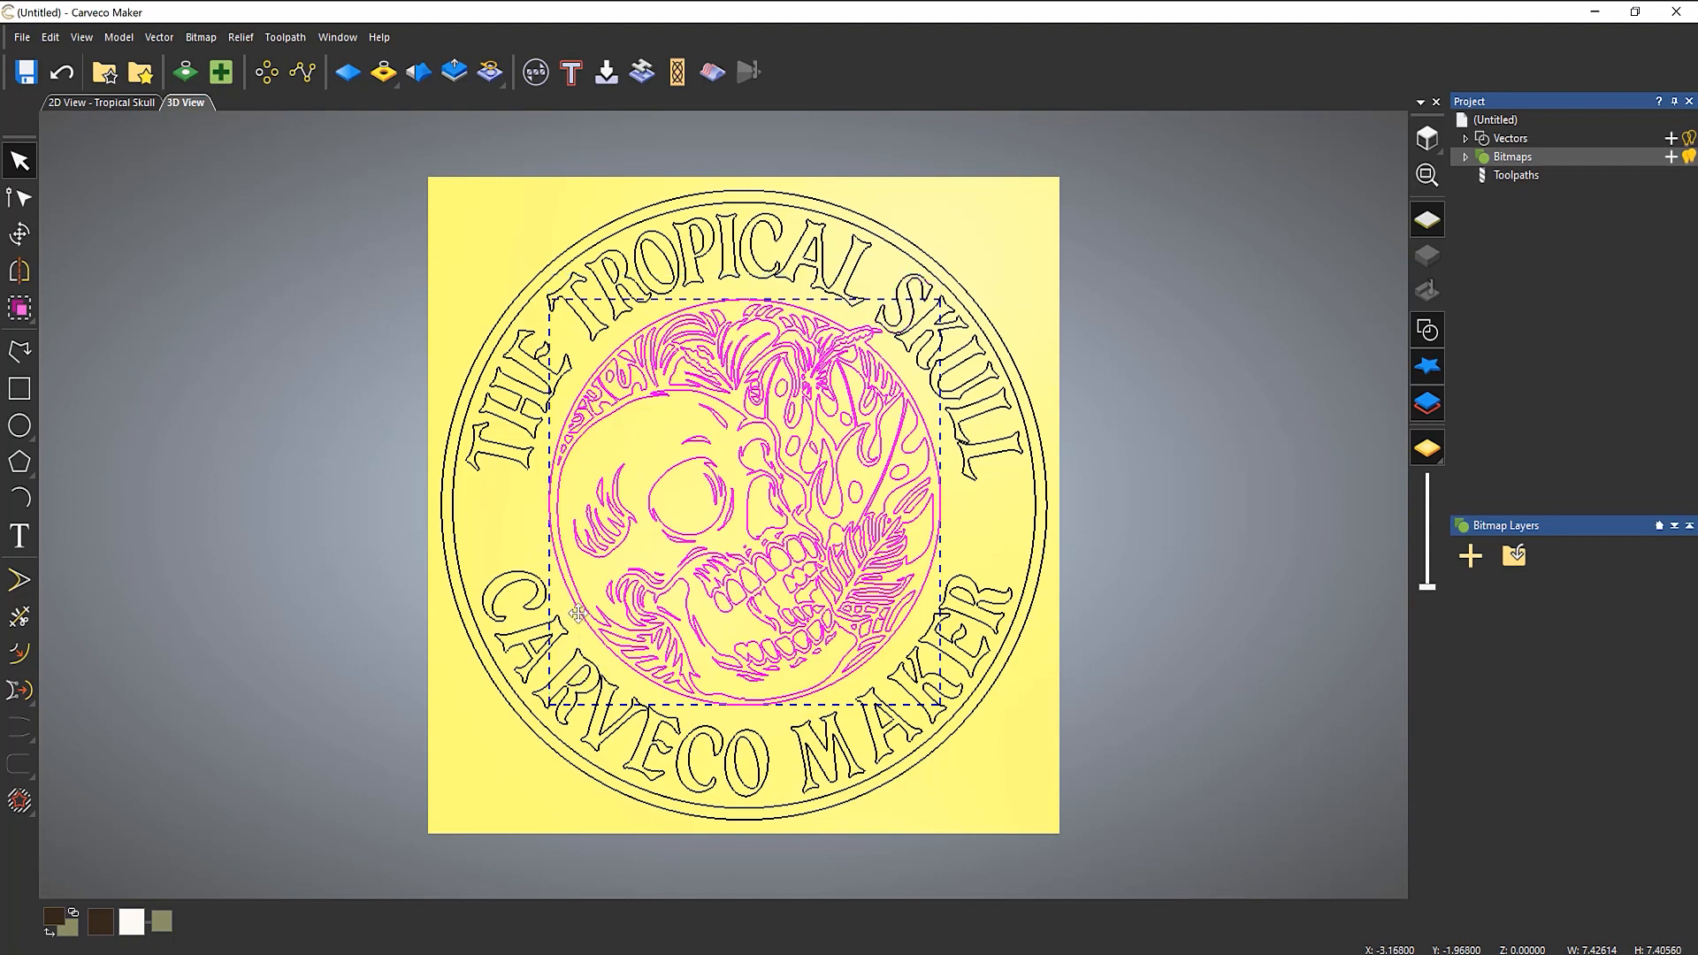
{"action": "left_click", "coordinate": [558, 570], "text": "shift"}
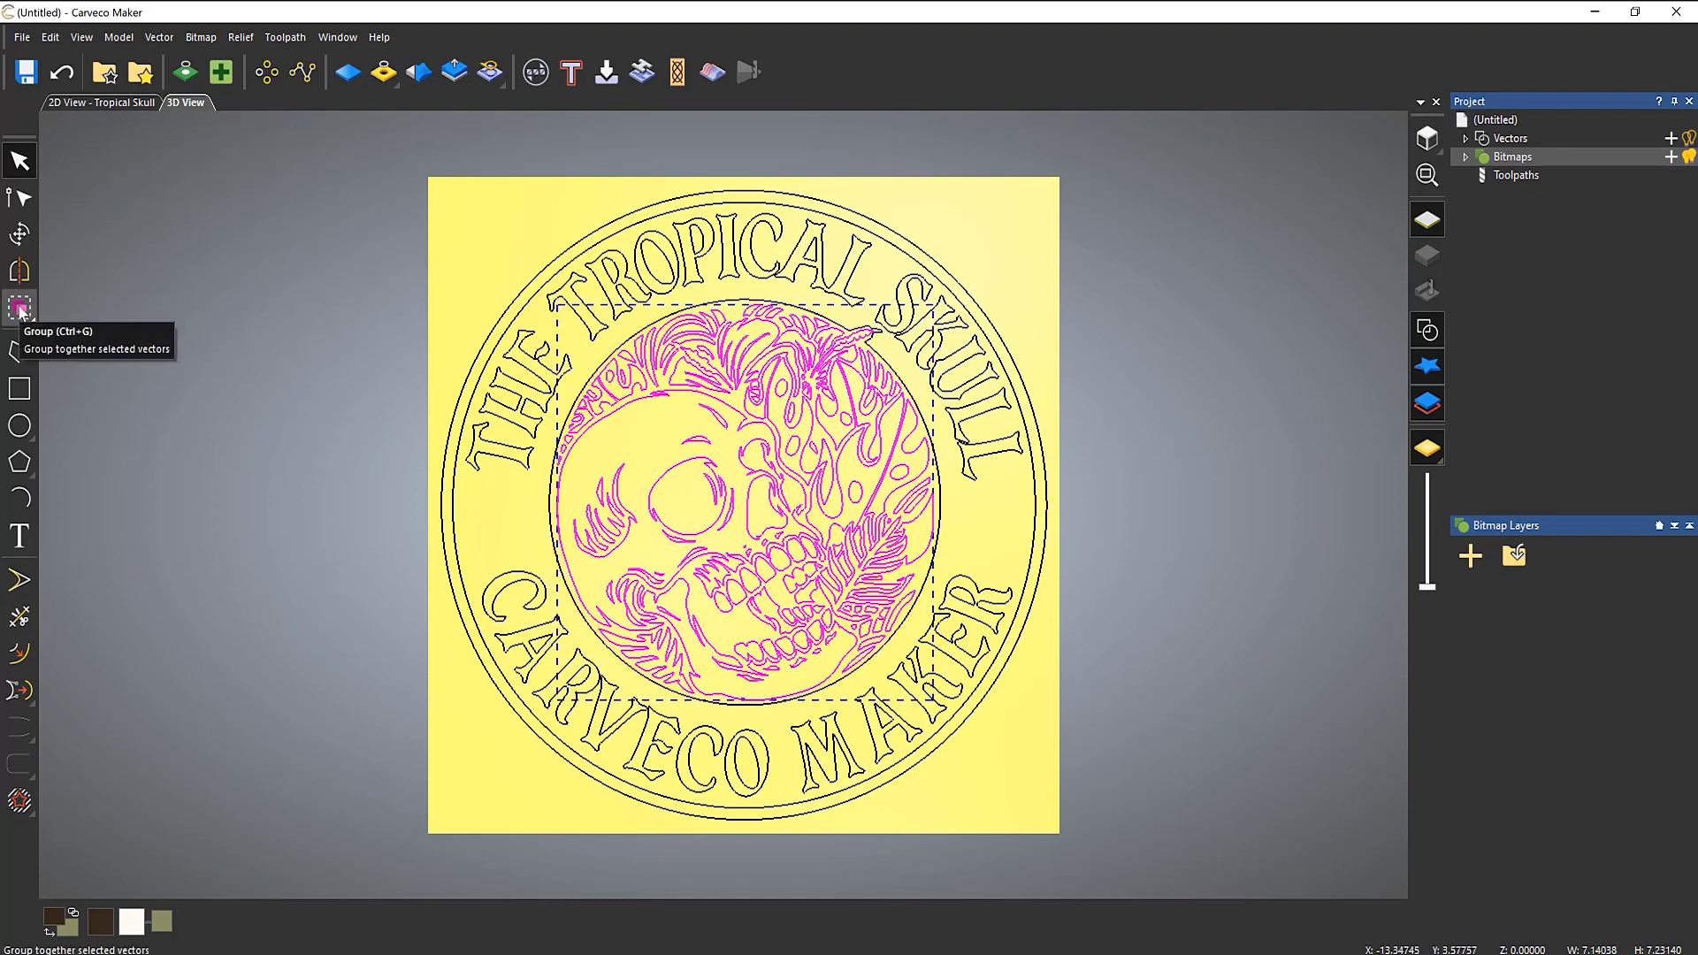
{"action": "left_click", "coordinate": [19, 308]}
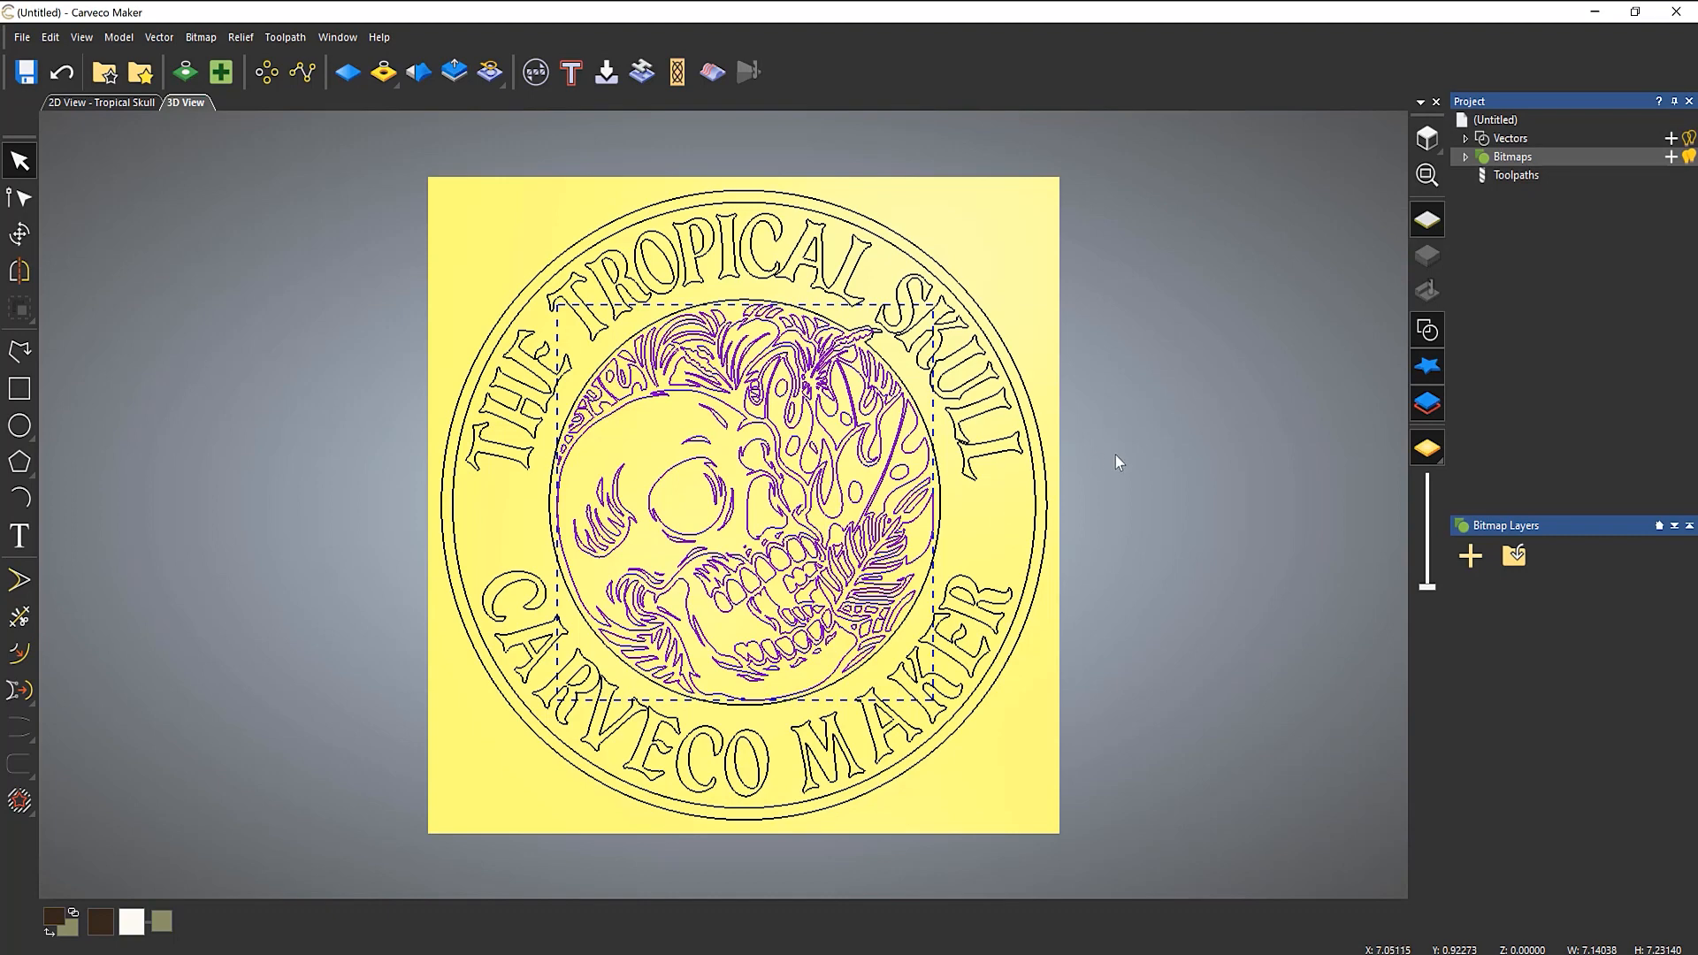
{"action": "left_click", "coordinate": [1149, 459]}
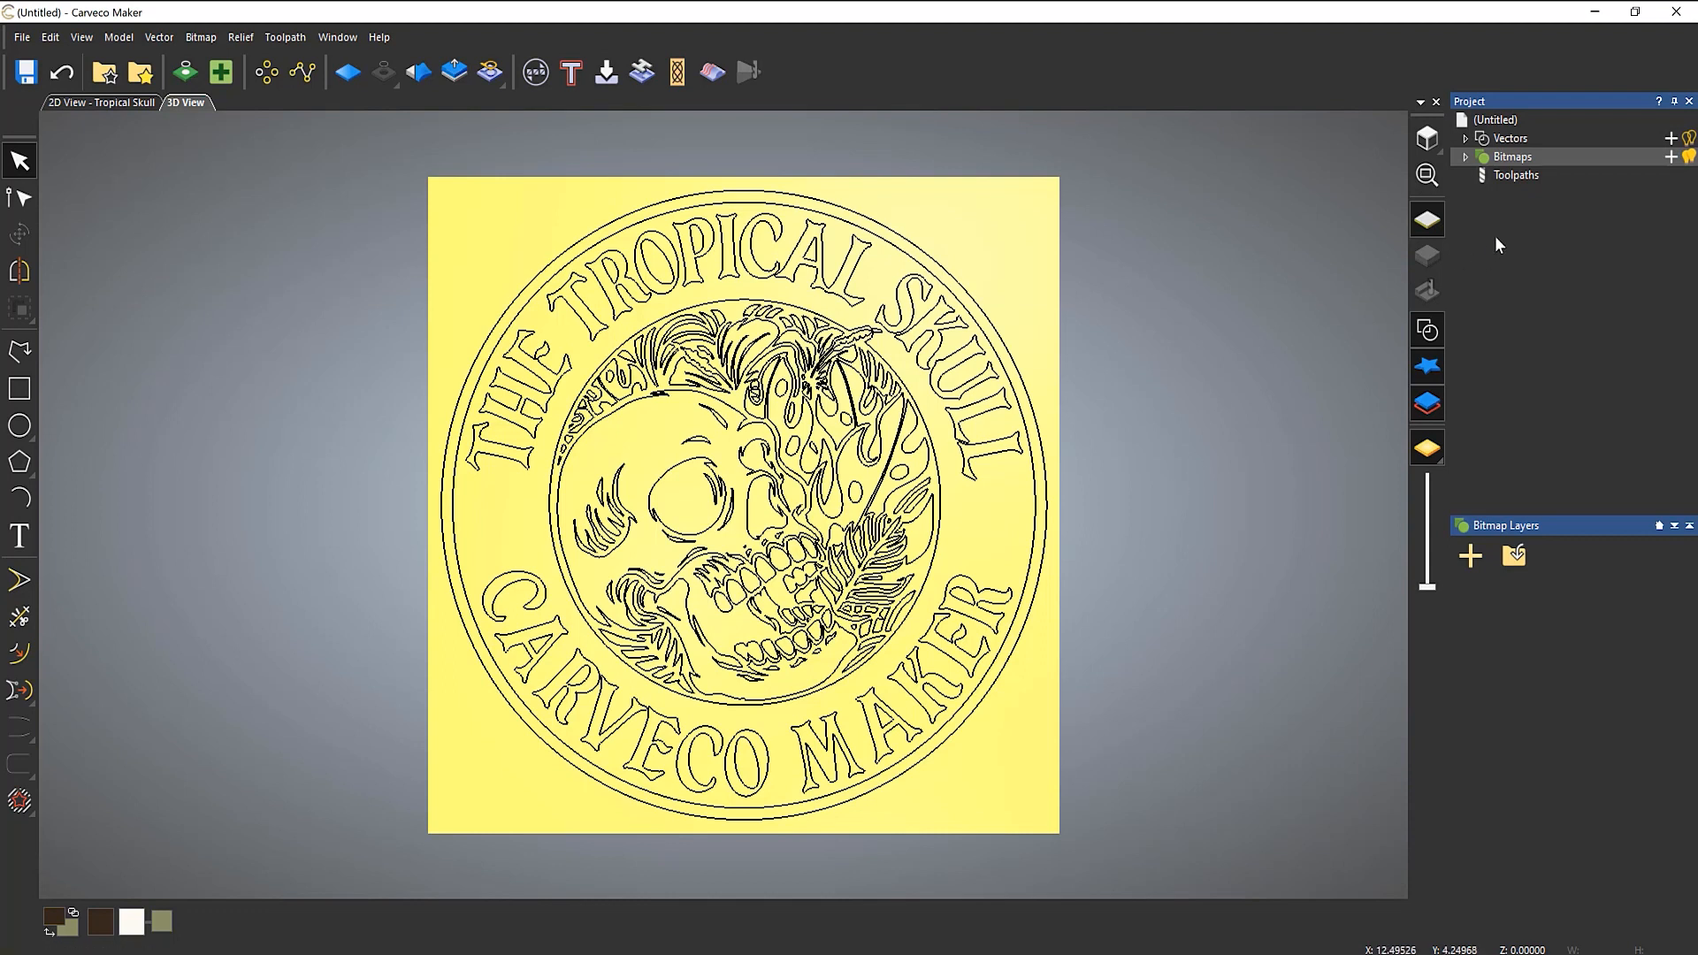
Start a V-Bit Carving toolpath on all vectors except the outermost circle, without limiting the tool's maximum depth.
{"action": "left_click", "coordinate": [1516, 176]}
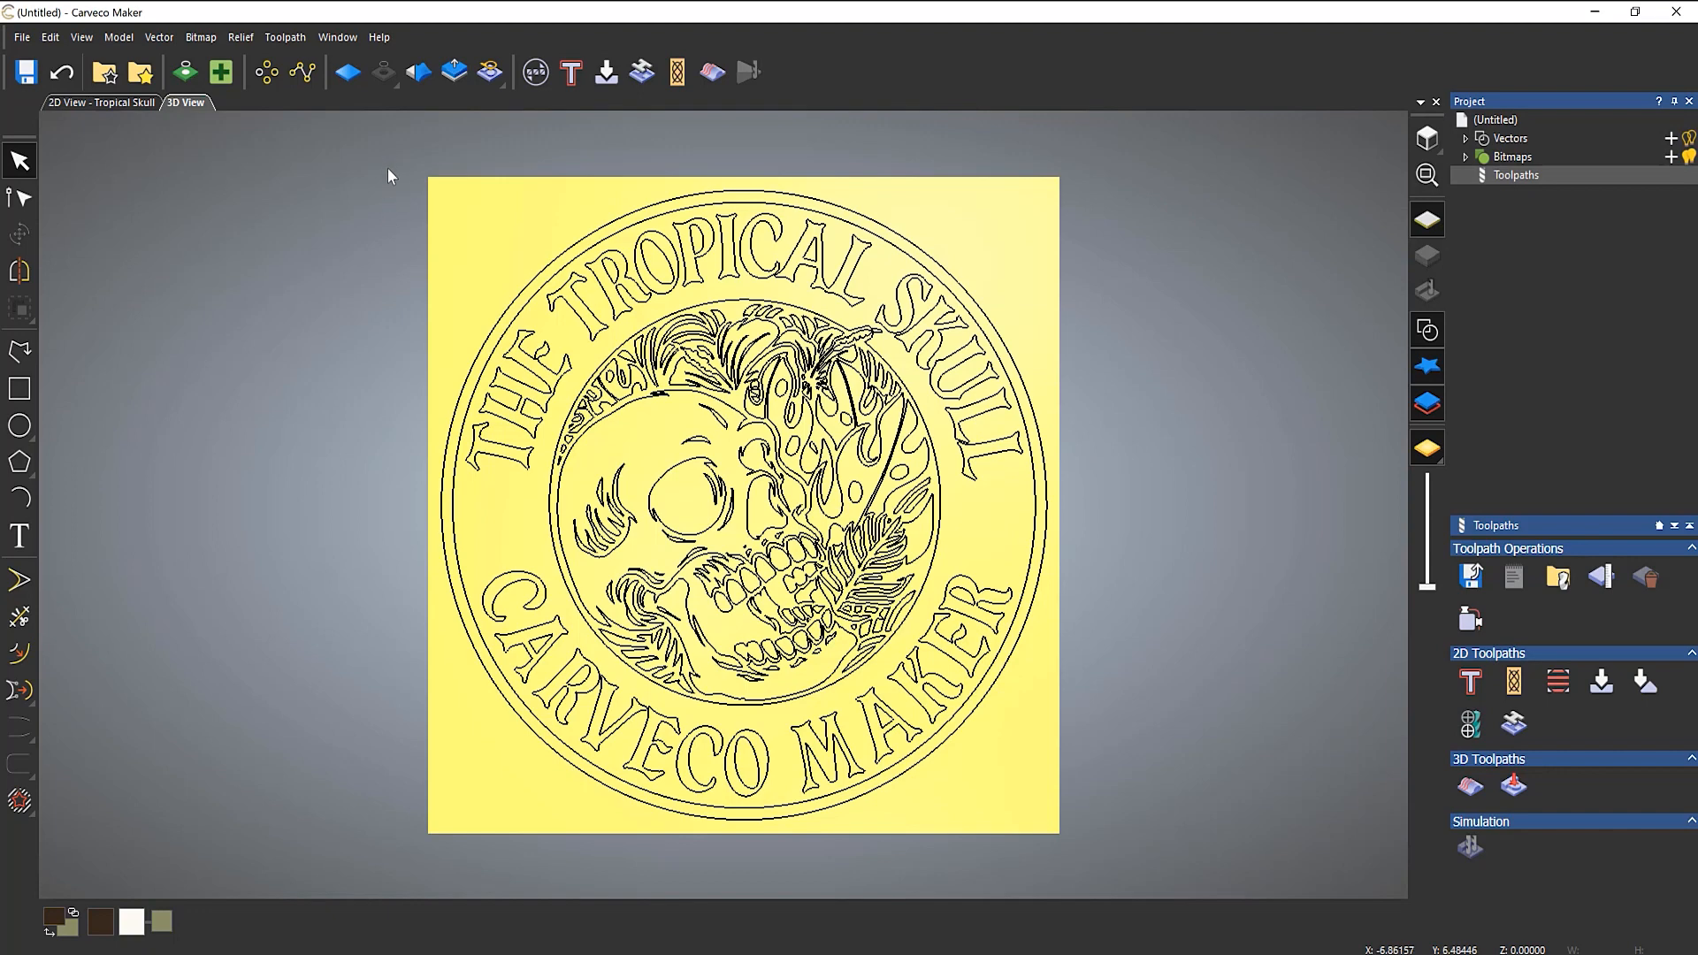
{"action": "left_click_drag", "start_coordinate": [387, 167], "coordinate": [1072, 857]}
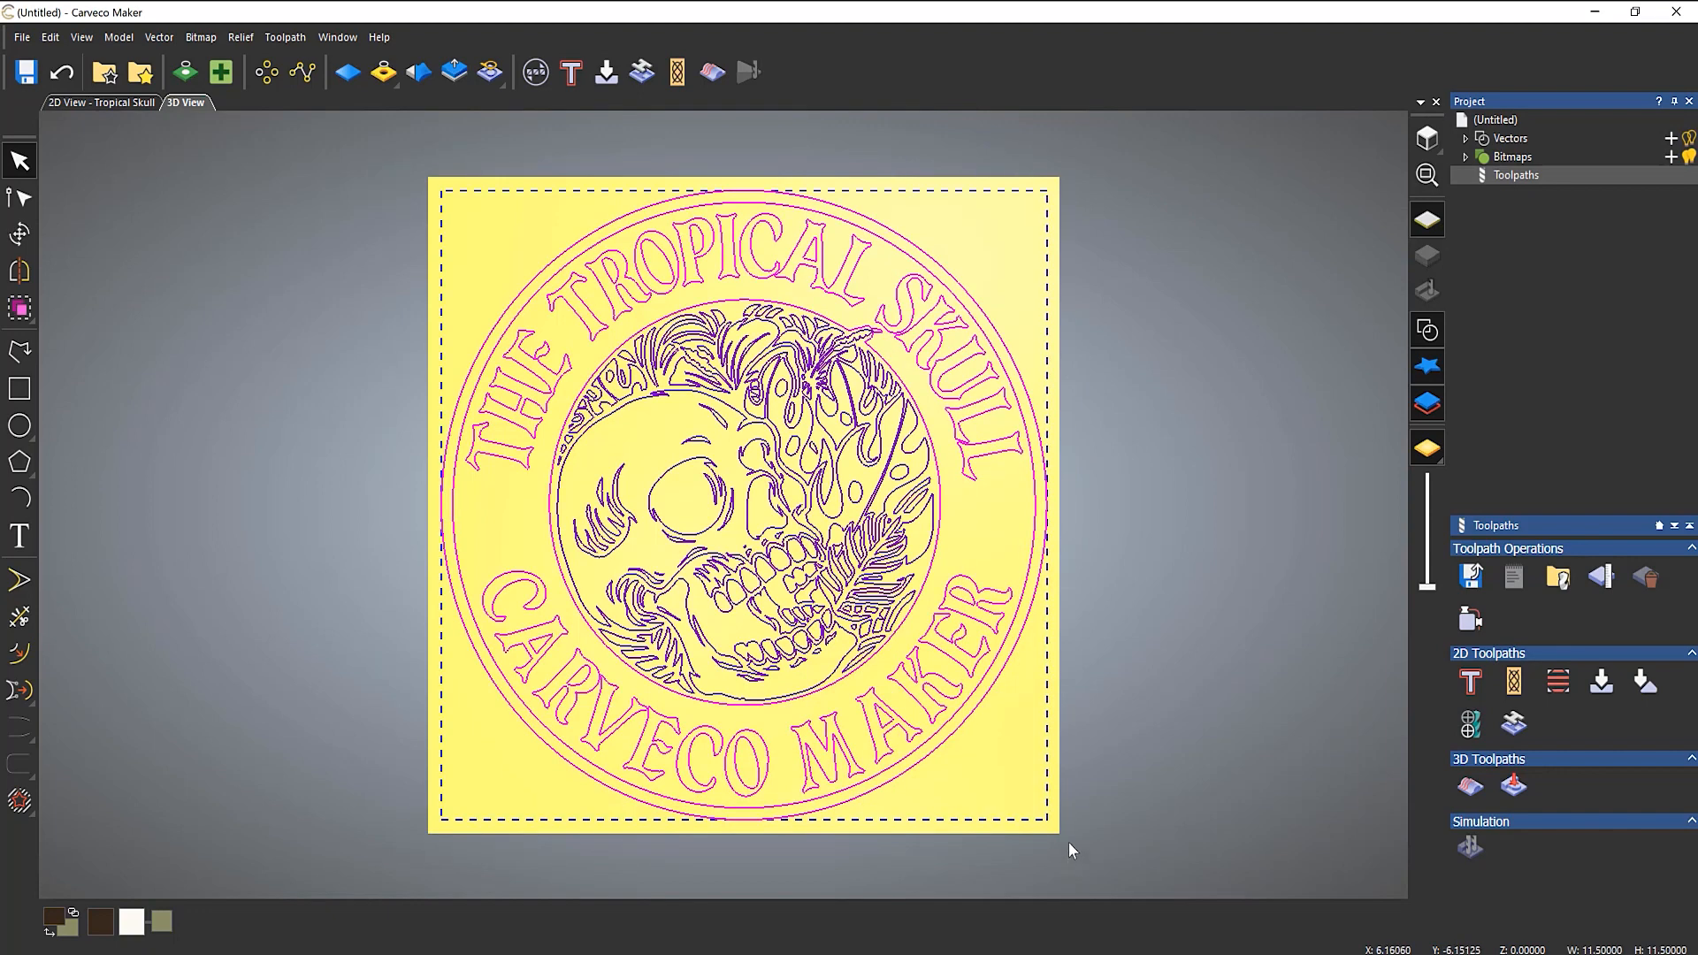
{"action": "left_click", "coordinate": [1028, 393], "text": "shift"}
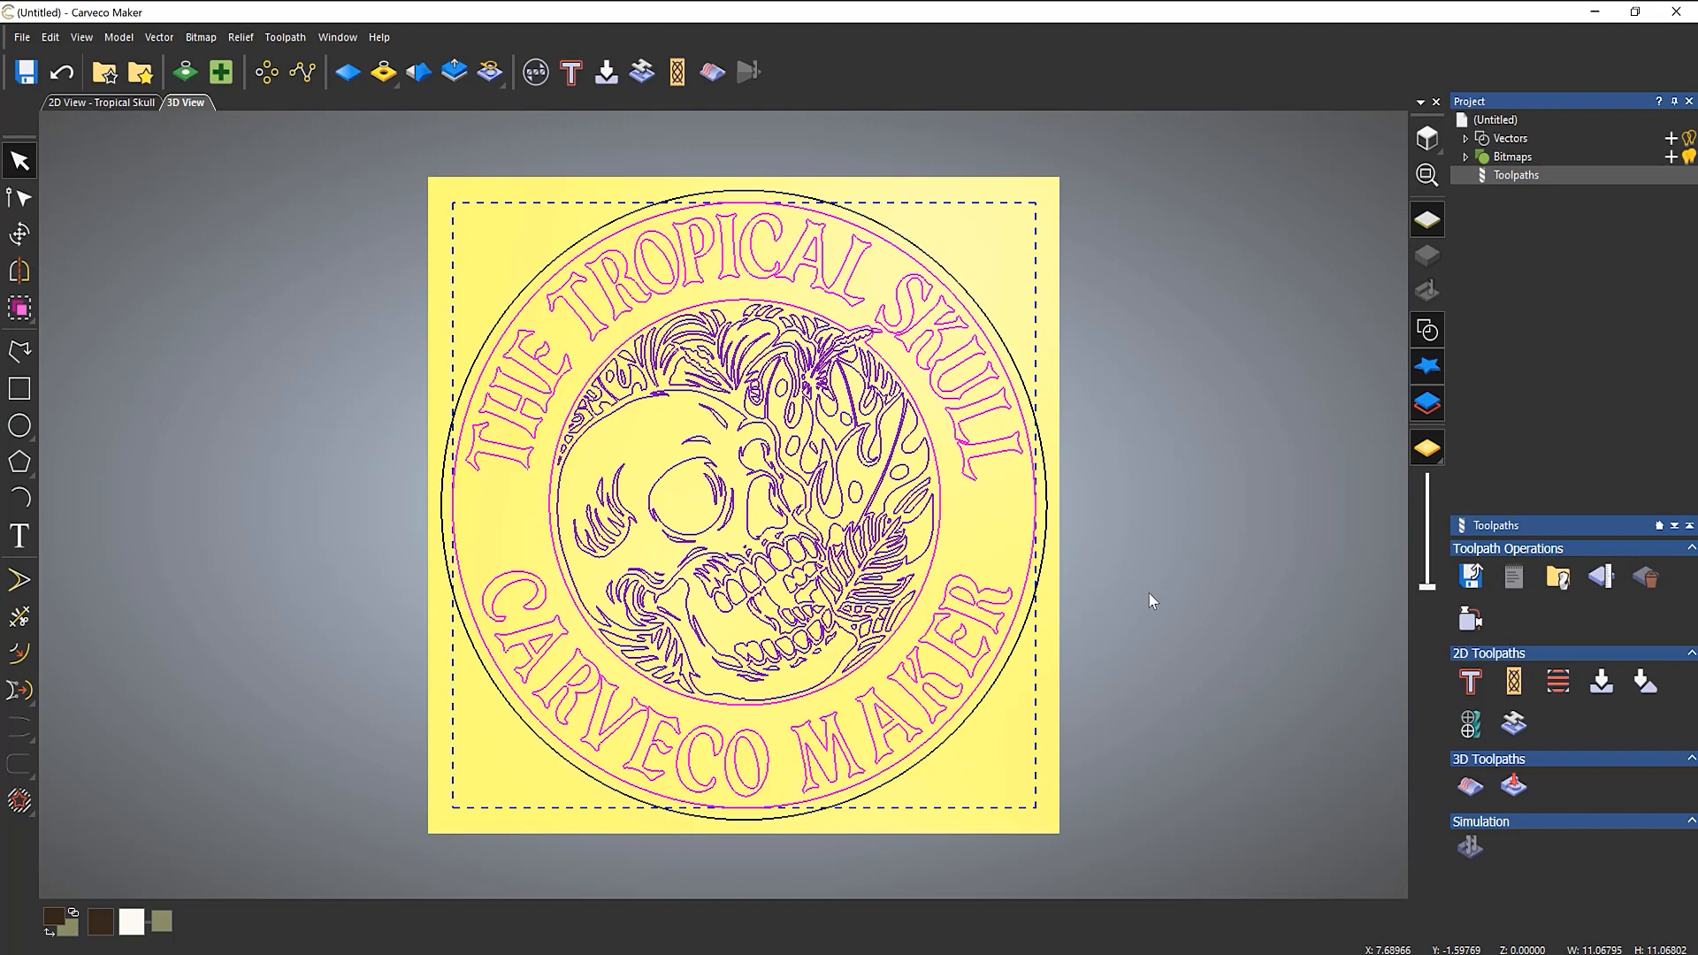
{"action": "left_click", "coordinate": [1604, 681]}
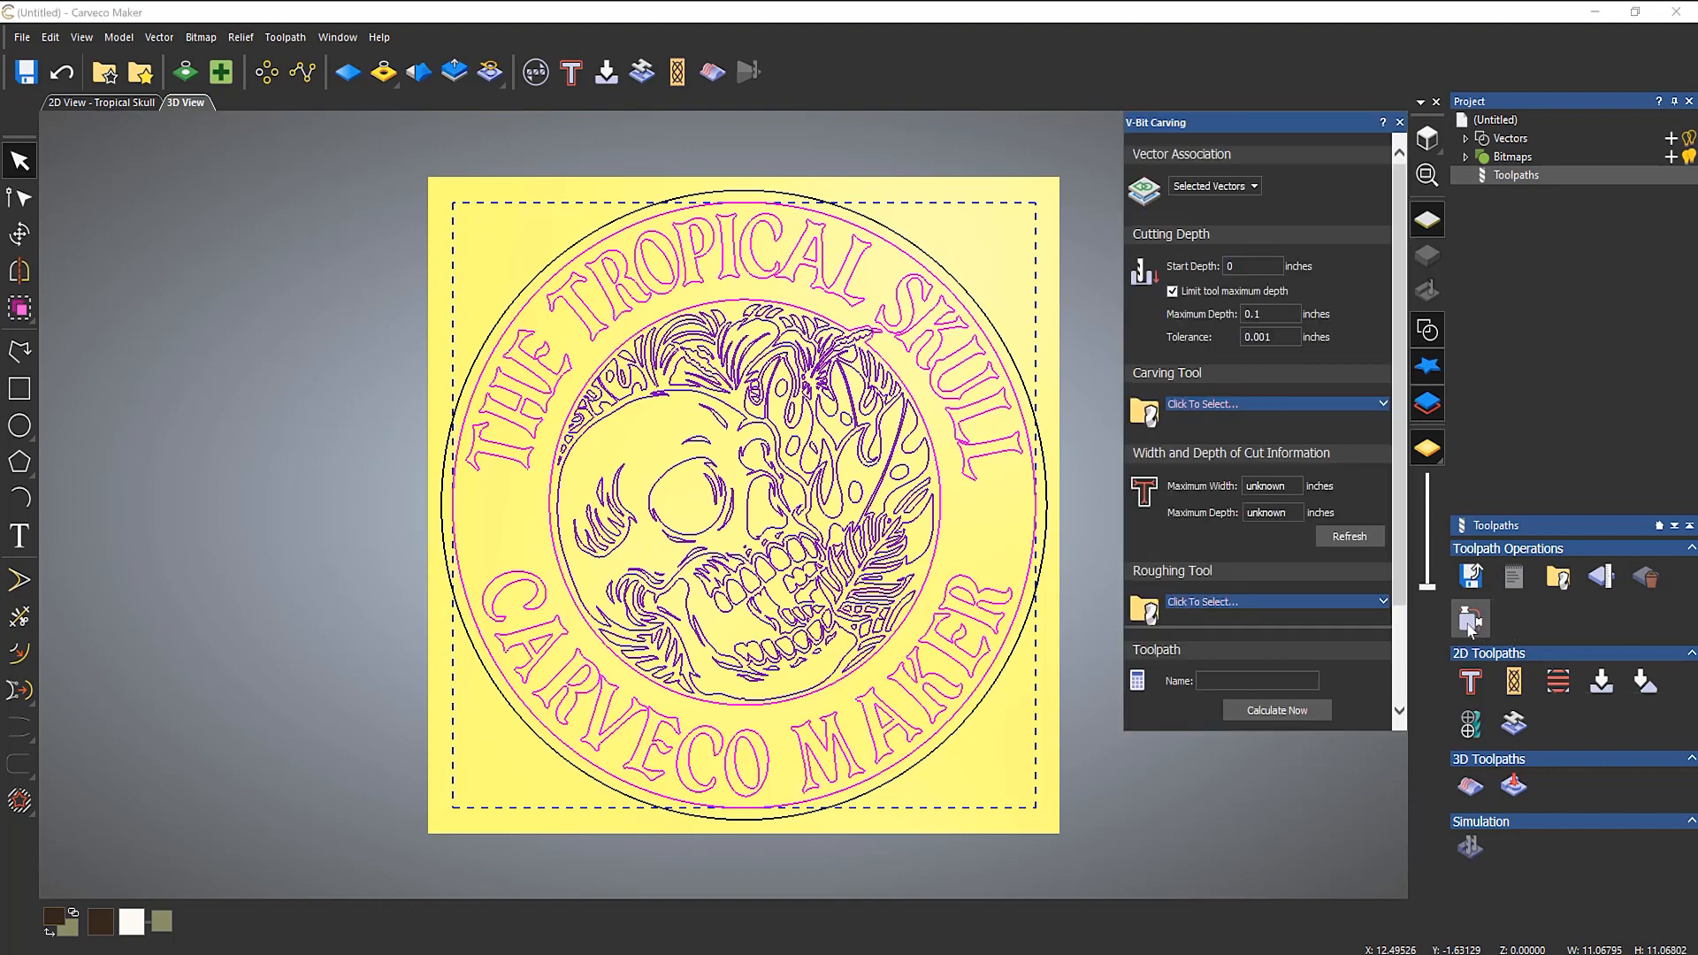
{"action": "left_click_drag", "start_coordinate": [1332, 780], "coordinate": [1331, 875]}
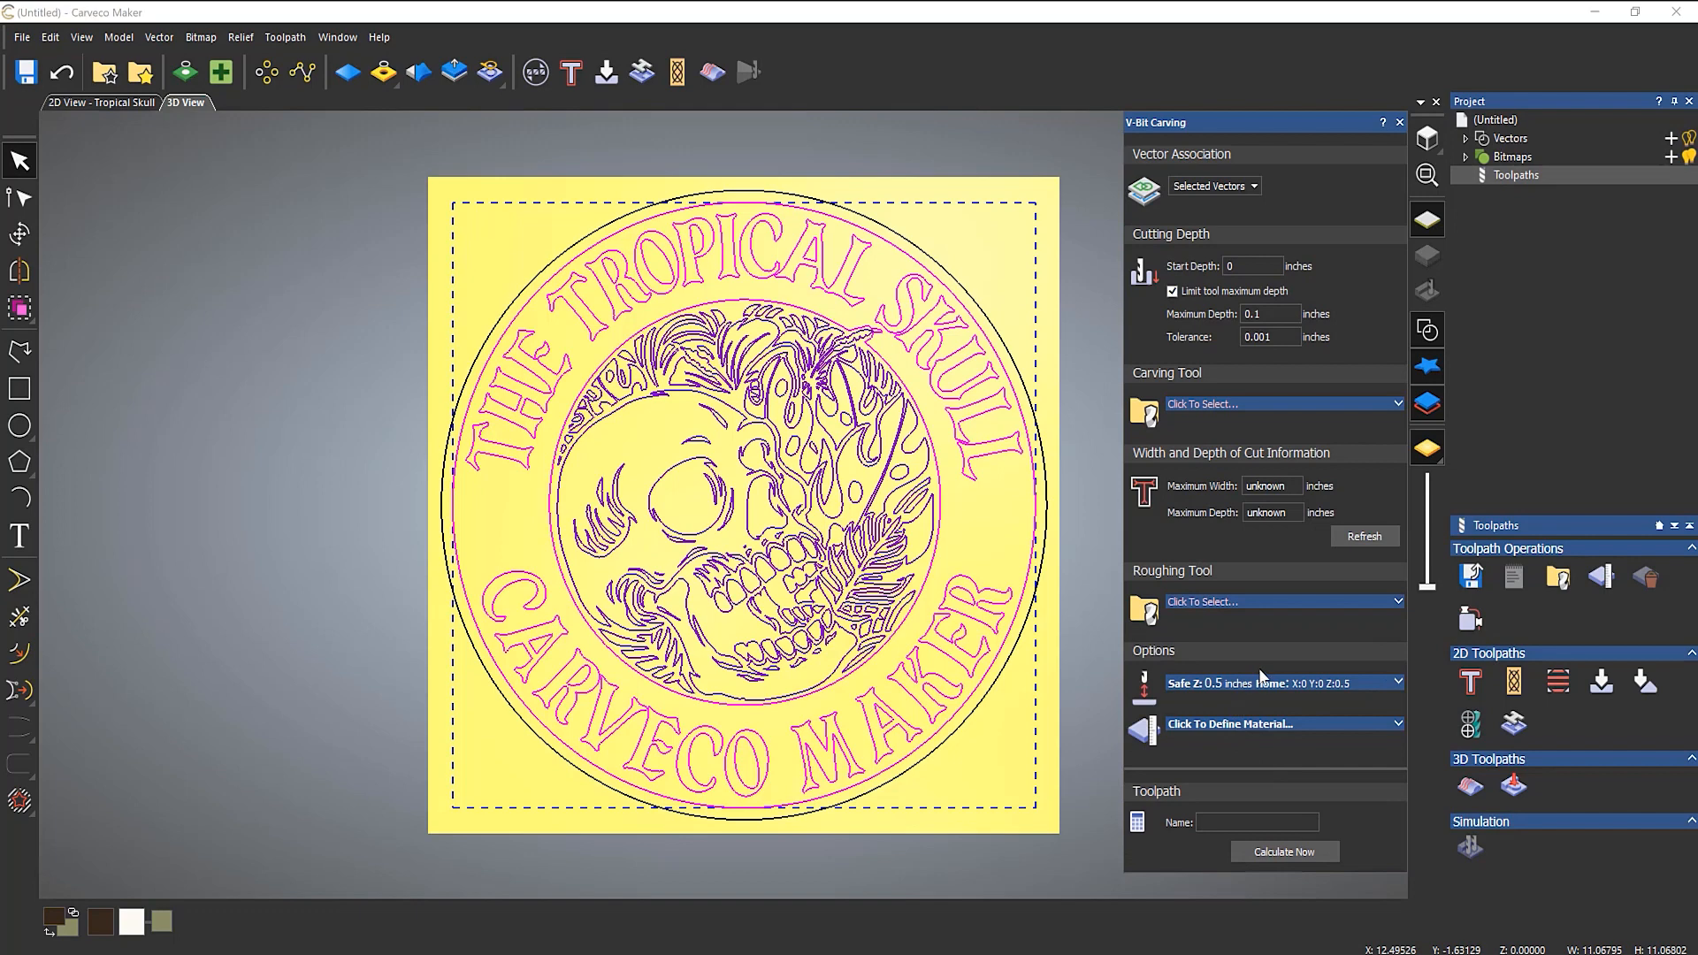
{"action": "left_click", "coordinate": [1173, 290]}
Define the material for the V-Bit Carving toolpath with a thickness of 0.75 inches.
{"action": "left_click", "coordinate": [1293, 722]}
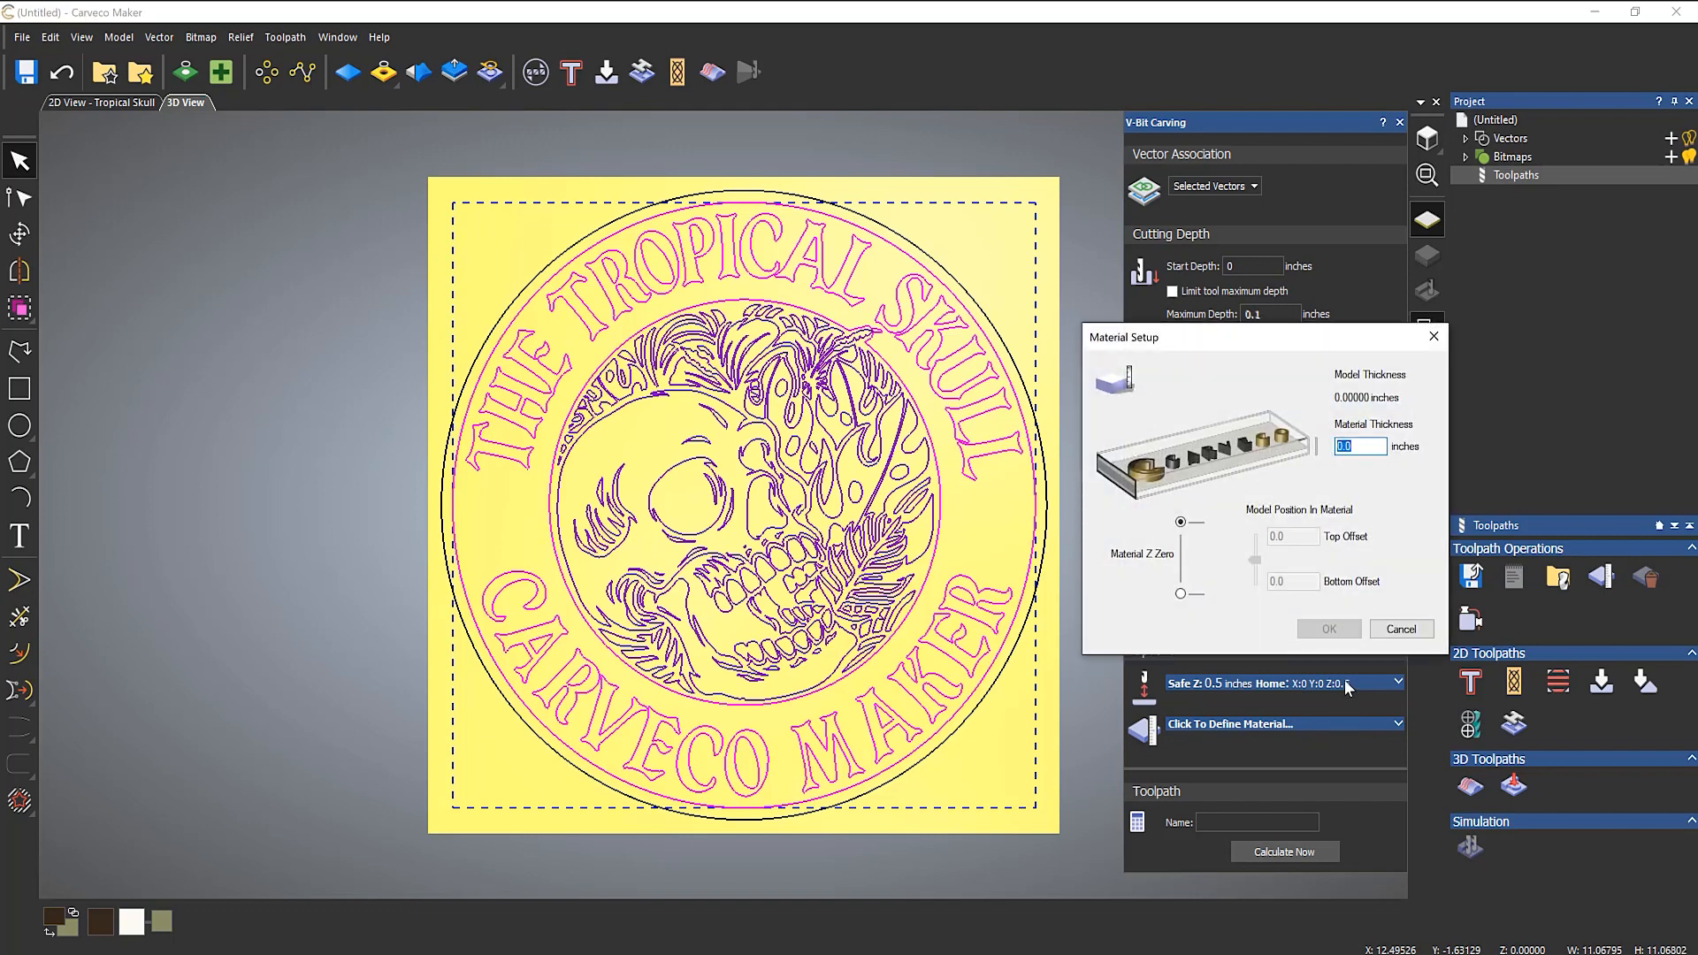
{"action": "type", "text": "0.75"}
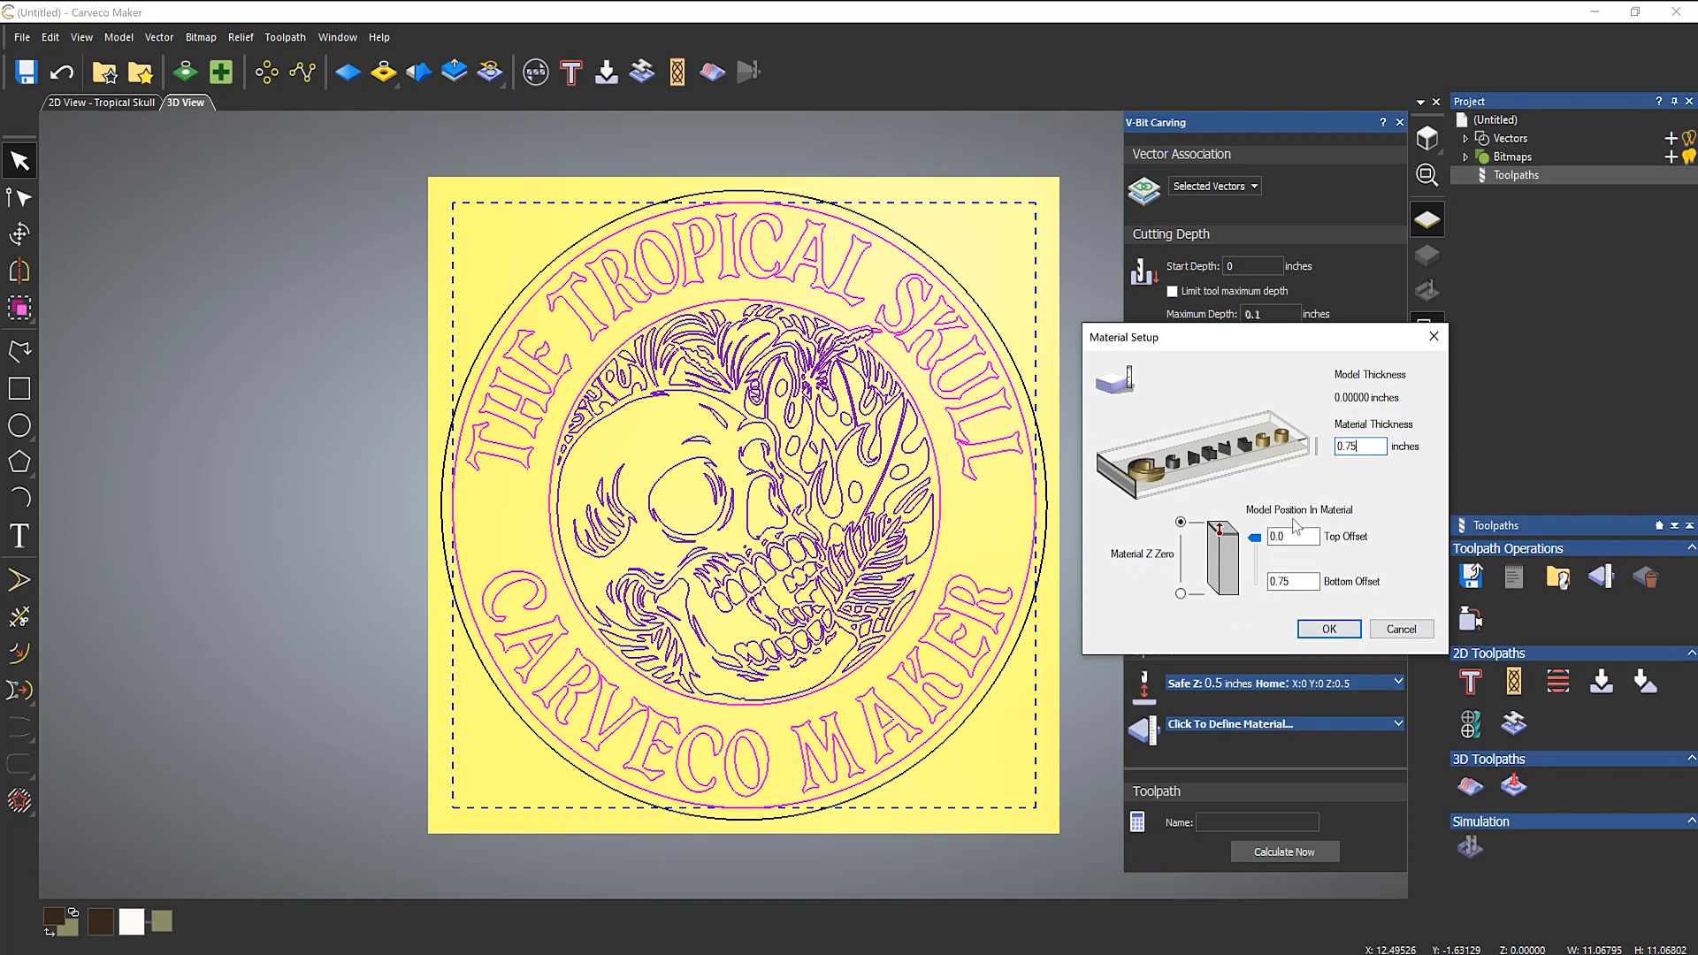
{"action": "left_click", "coordinate": [1326, 629]}
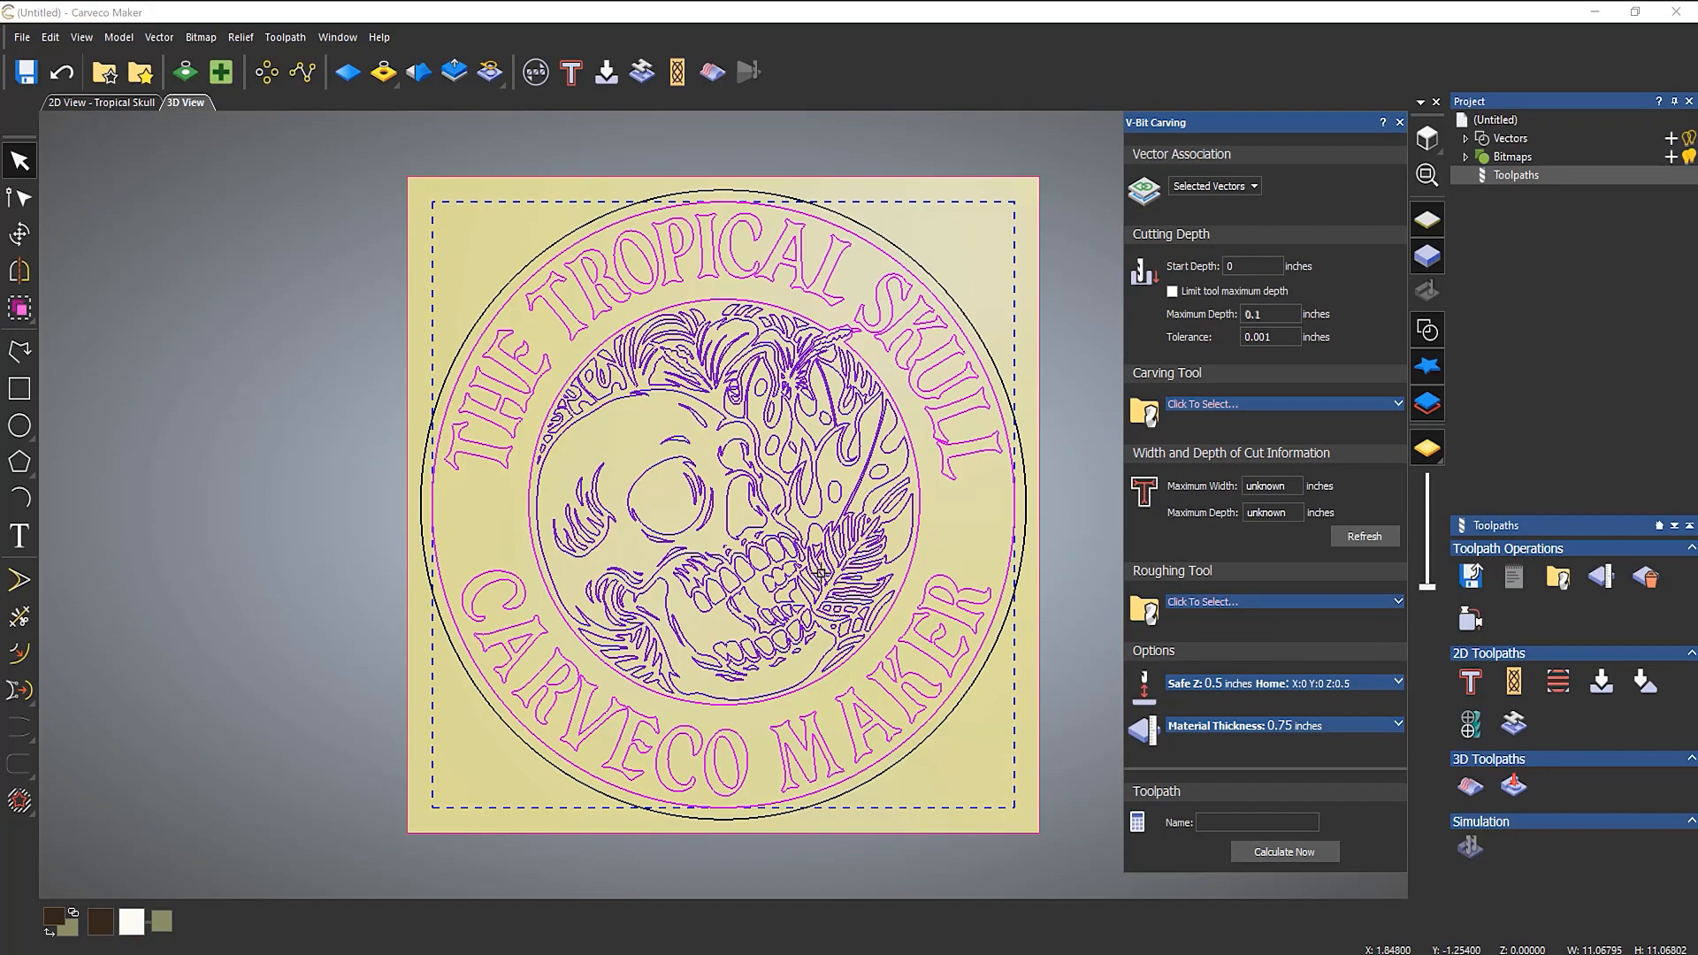
{"action": "left_click_drag", "start_coordinate": [929, 411], "coordinate": [883, 290]}
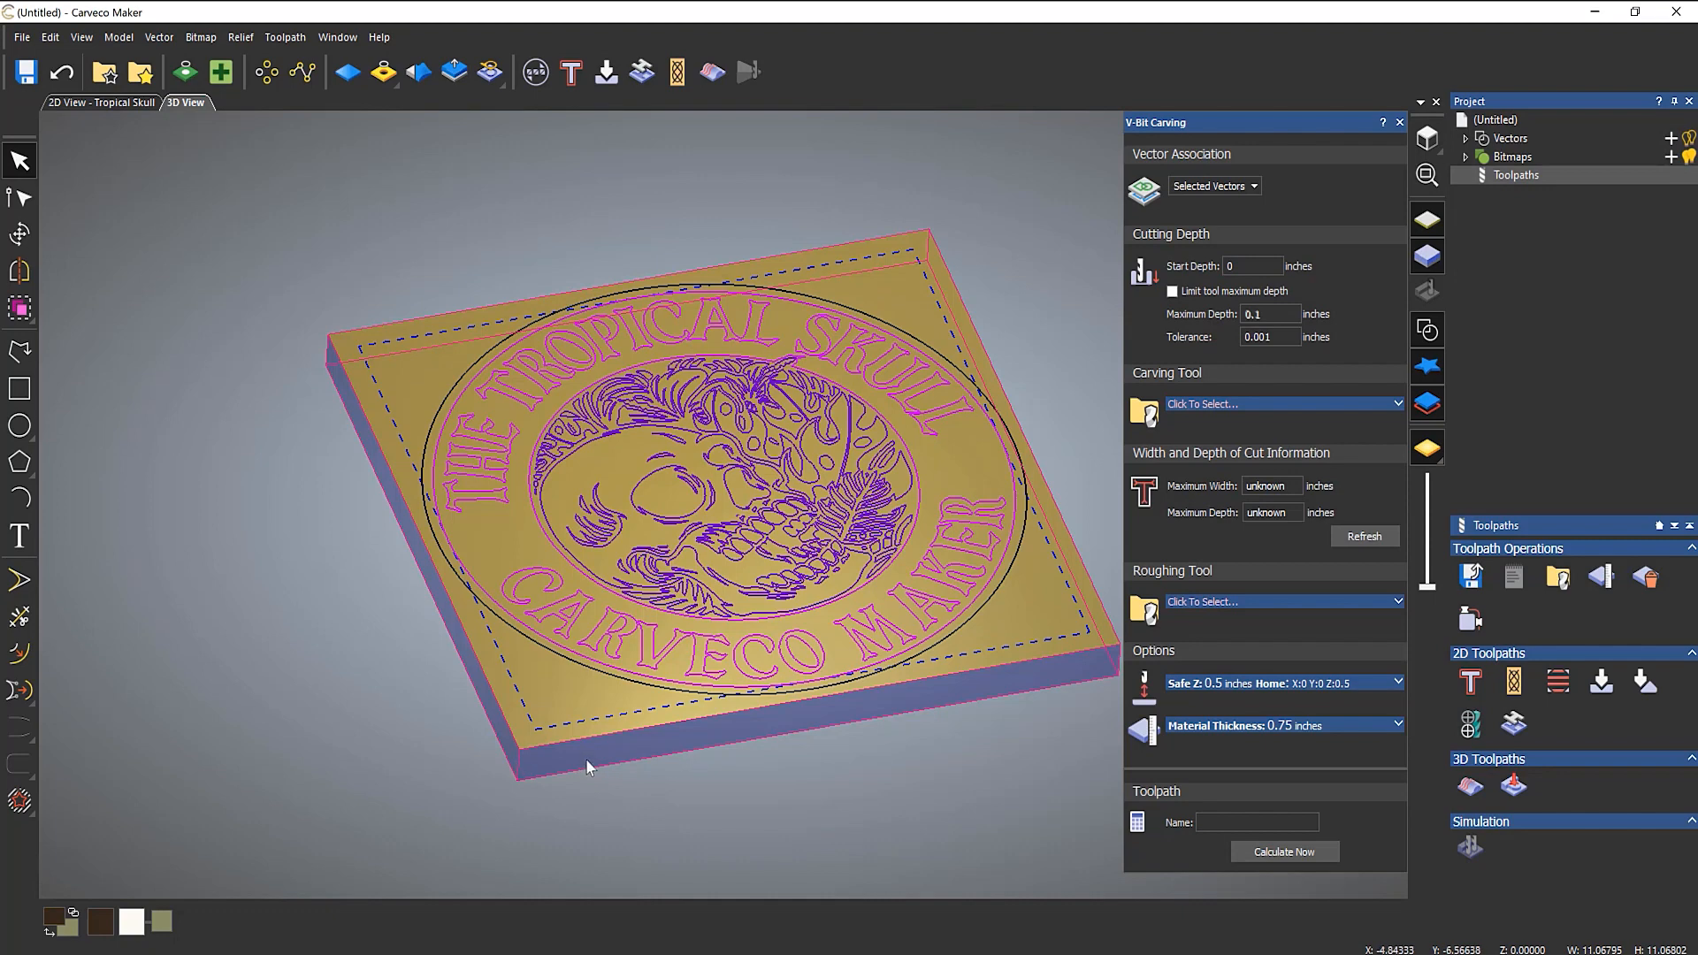
{"action": "left_click", "coordinate": [1427, 138]}
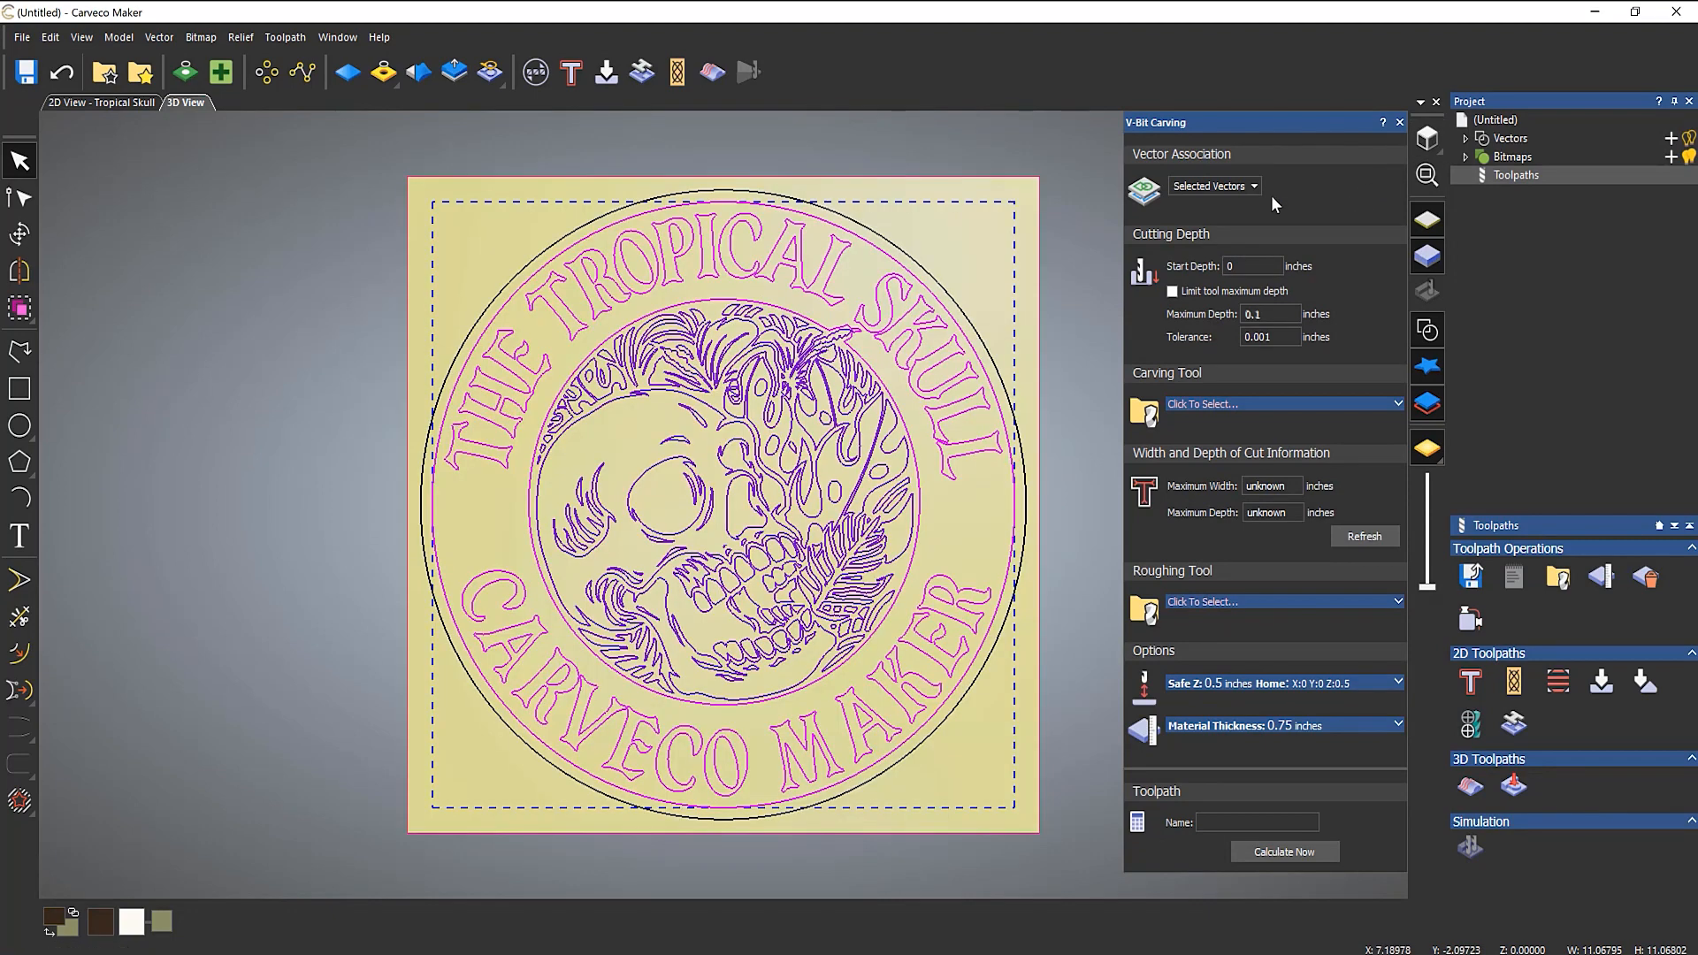
Choose the V-Bit 1.25 Inch 90 degree from the inch wood or plastic tools as the carving tool.
{"action": "left_click", "coordinate": [1231, 405]}
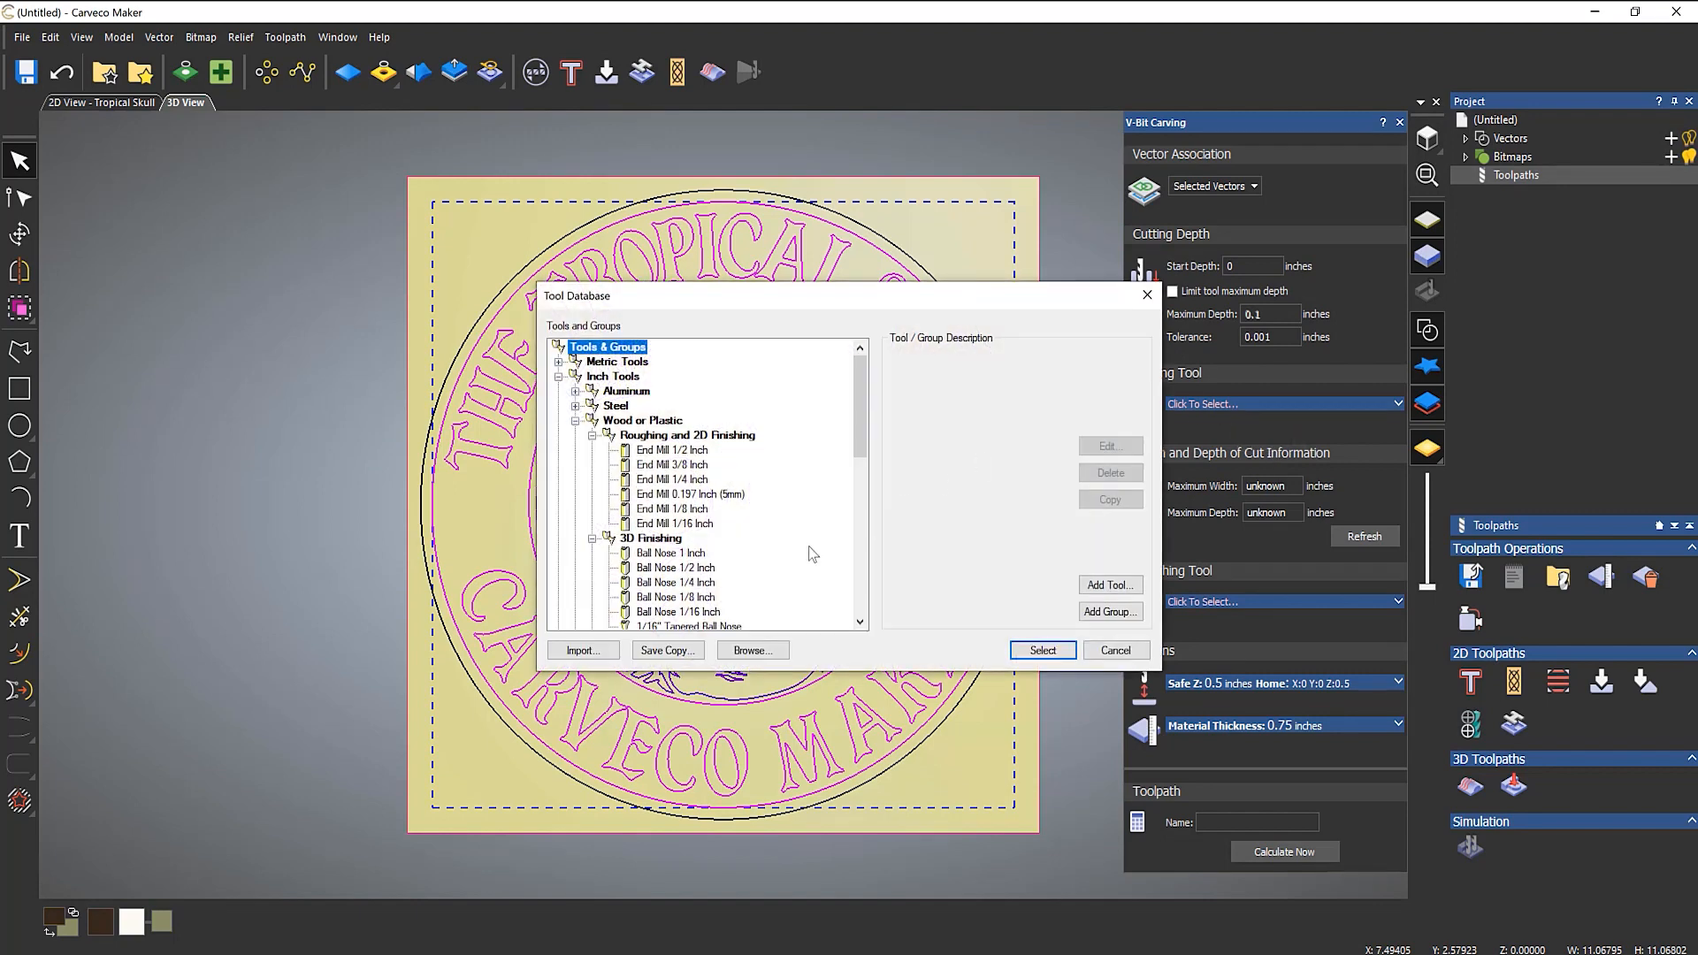
{"action": "left_click_drag", "start_coordinate": [862, 413], "coordinate": [873, 491]}
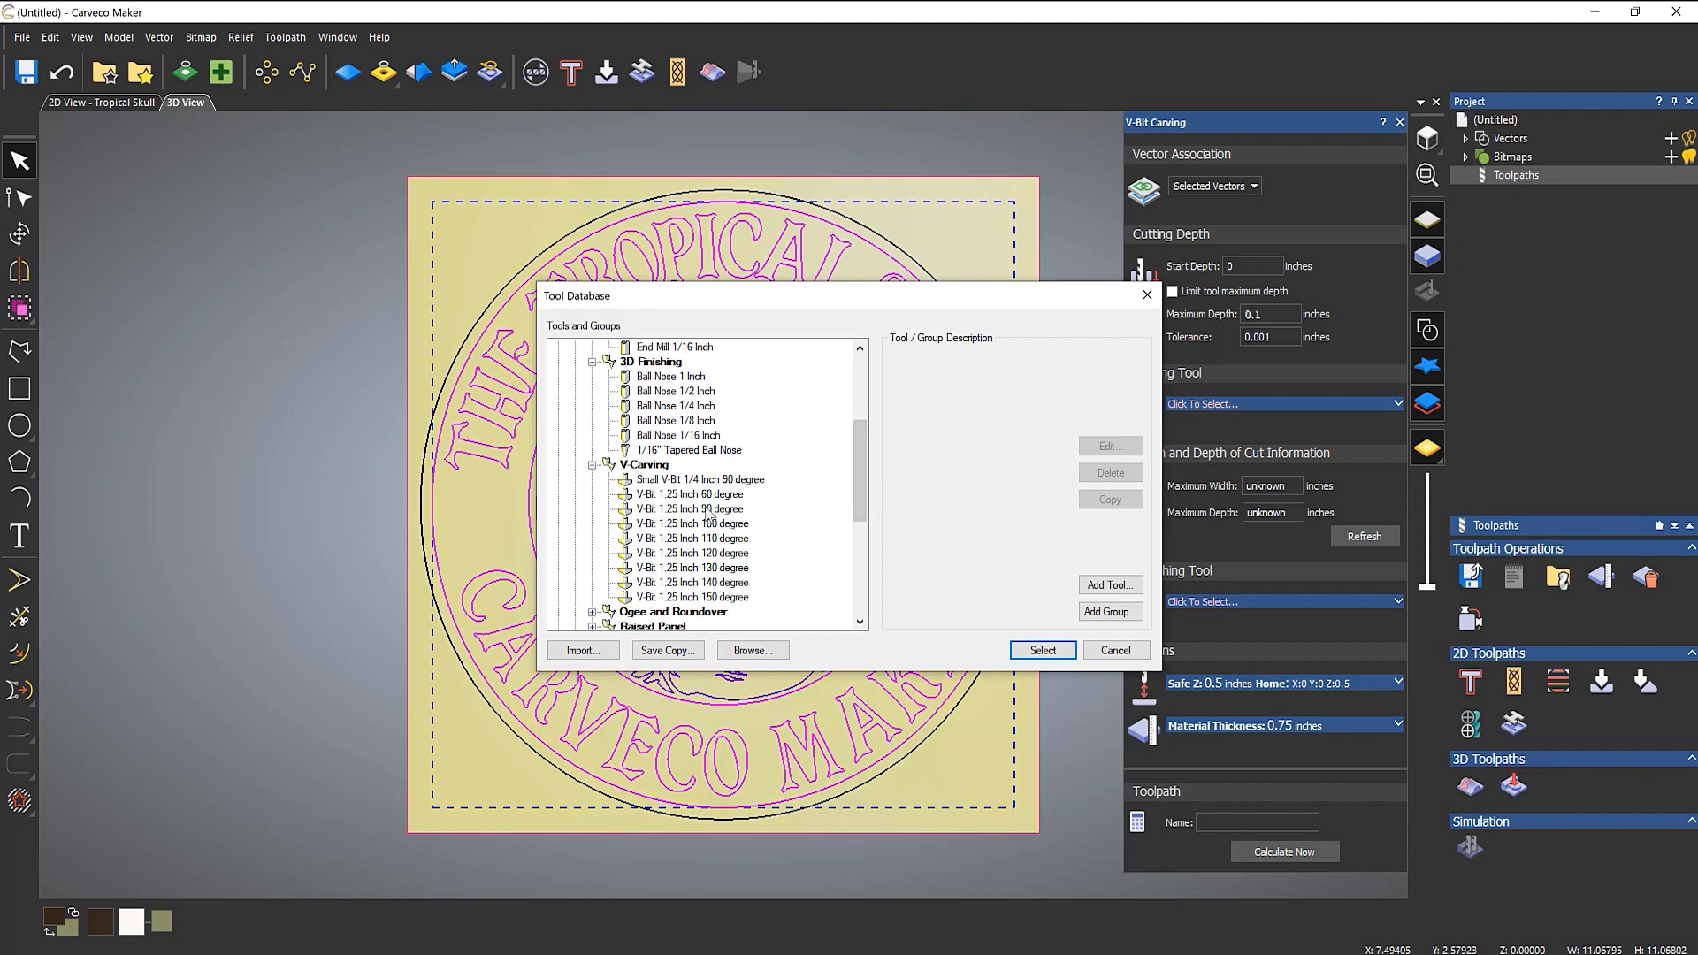
{"action": "left_click", "coordinate": [708, 509]}
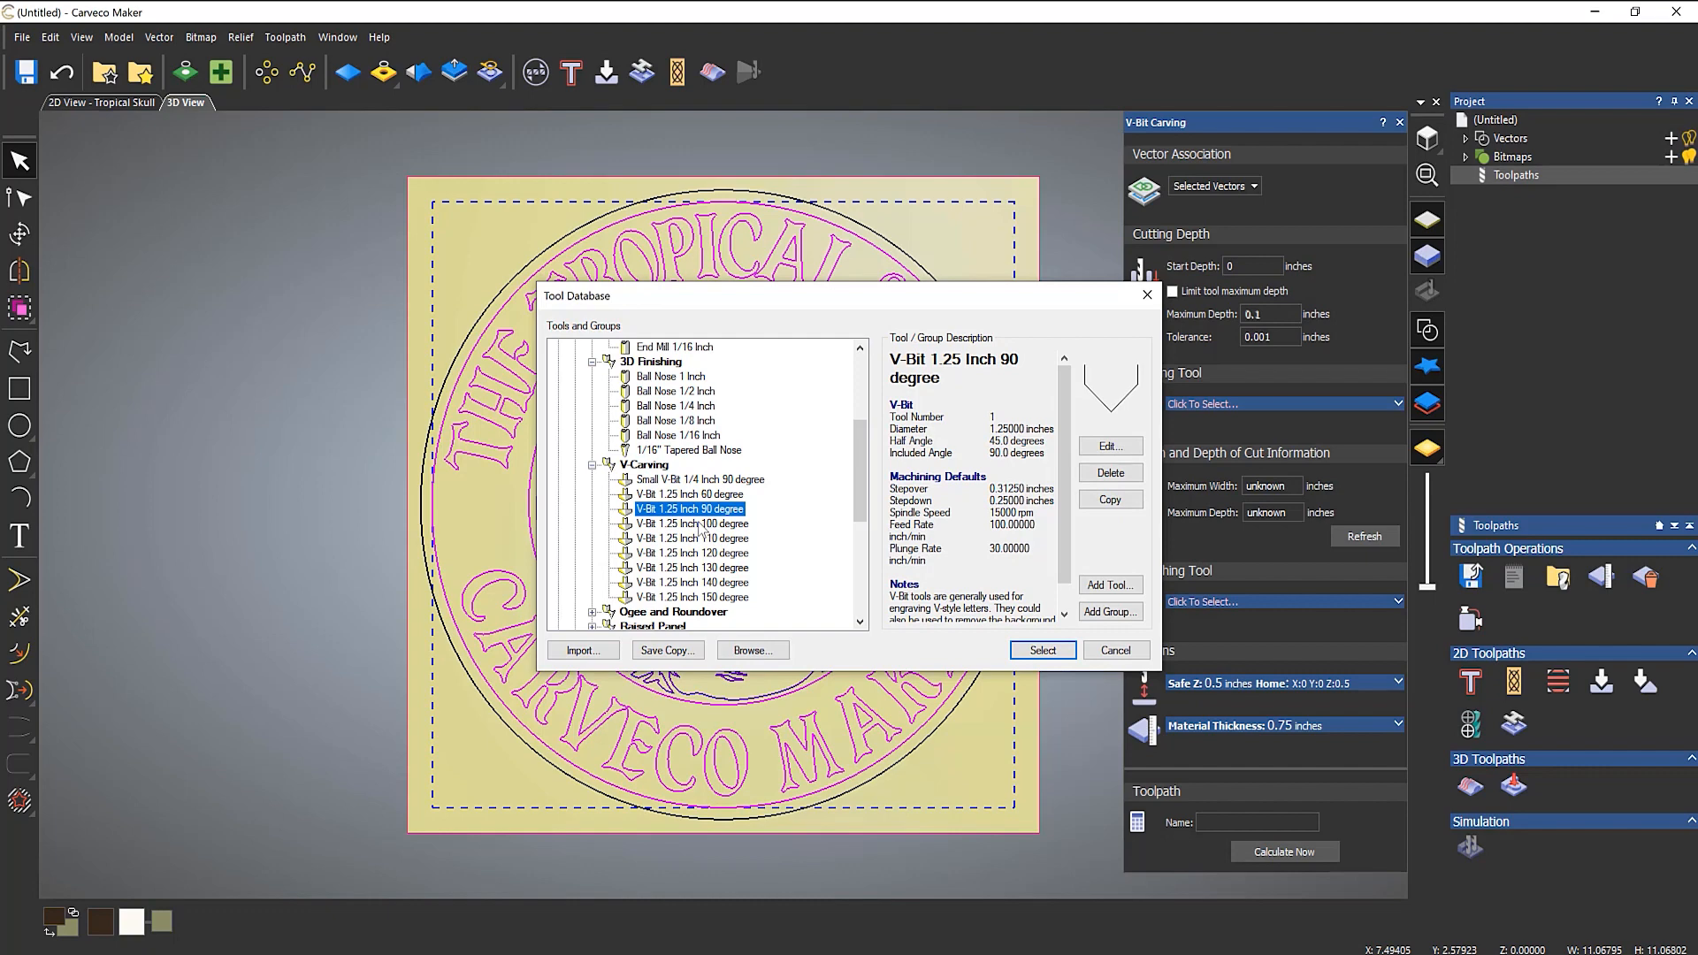
{"action": "left_click", "coordinate": [1041, 652]}
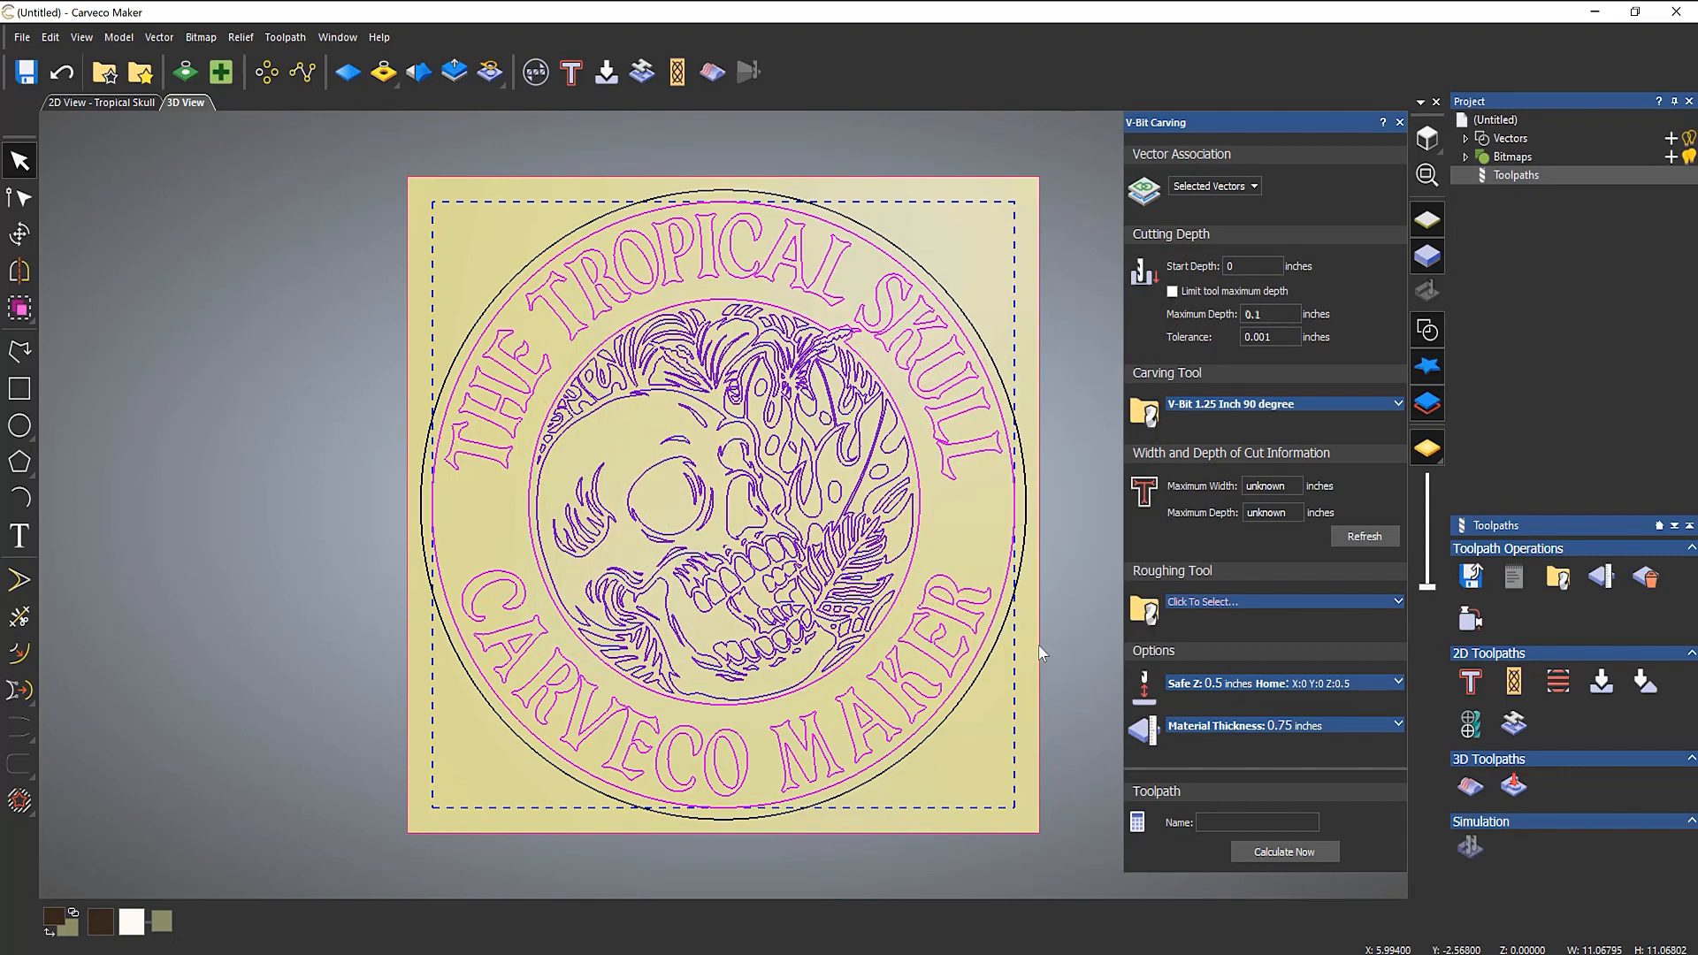
Refresh the width and depth of cut information and calculate the V-Bit Carving toolpath, accepting a cut through the material base.
{"action": "left_click", "coordinate": [1353, 537]}
{"action": "left_click", "coordinate": [1270, 852]}
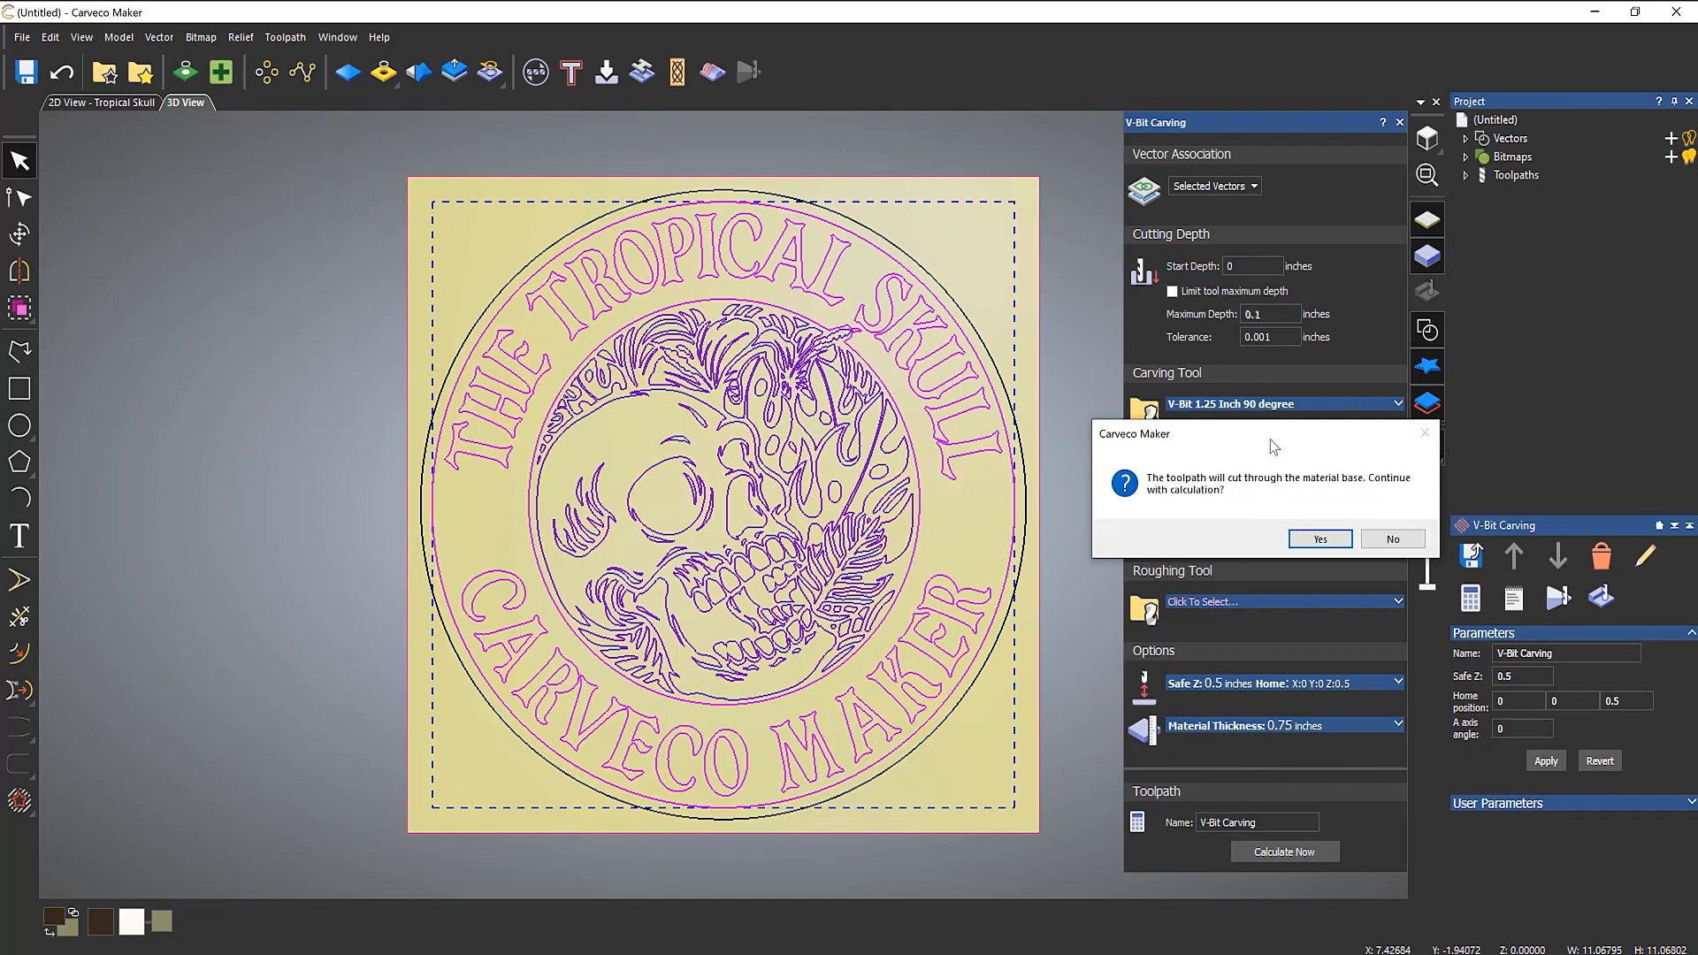
{"action": "left_click_drag", "start_coordinate": [1269, 439], "coordinate": [945, 526]}
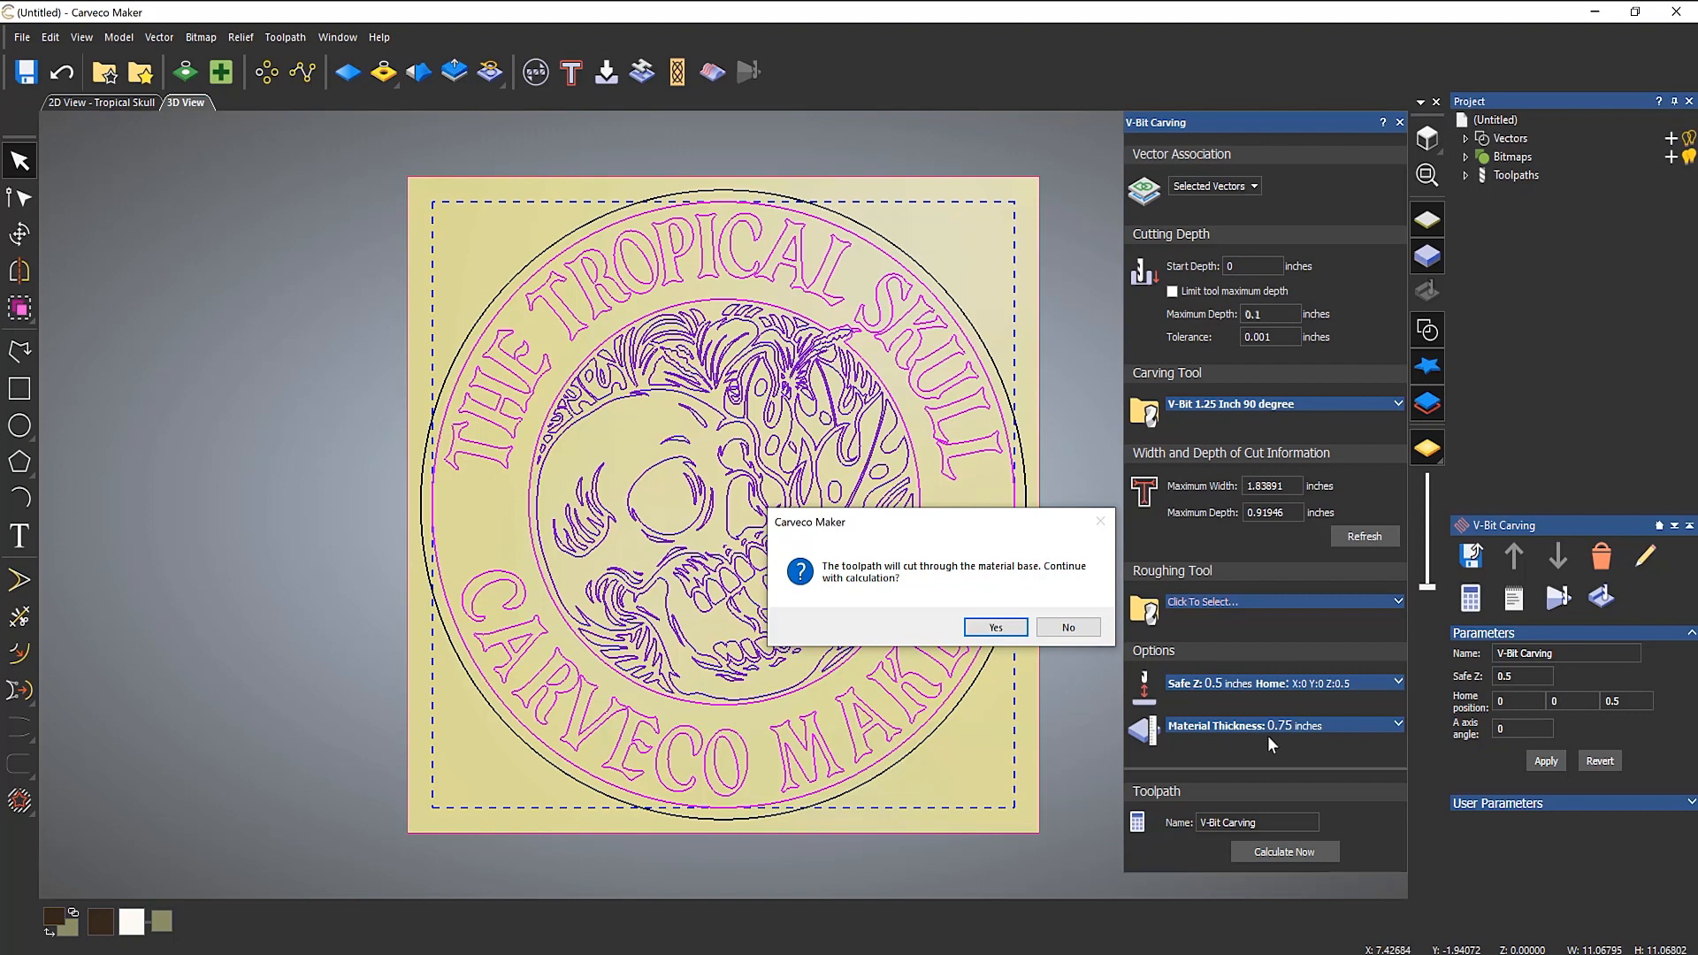
{"action": "left_click", "coordinate": [1024, 629]}
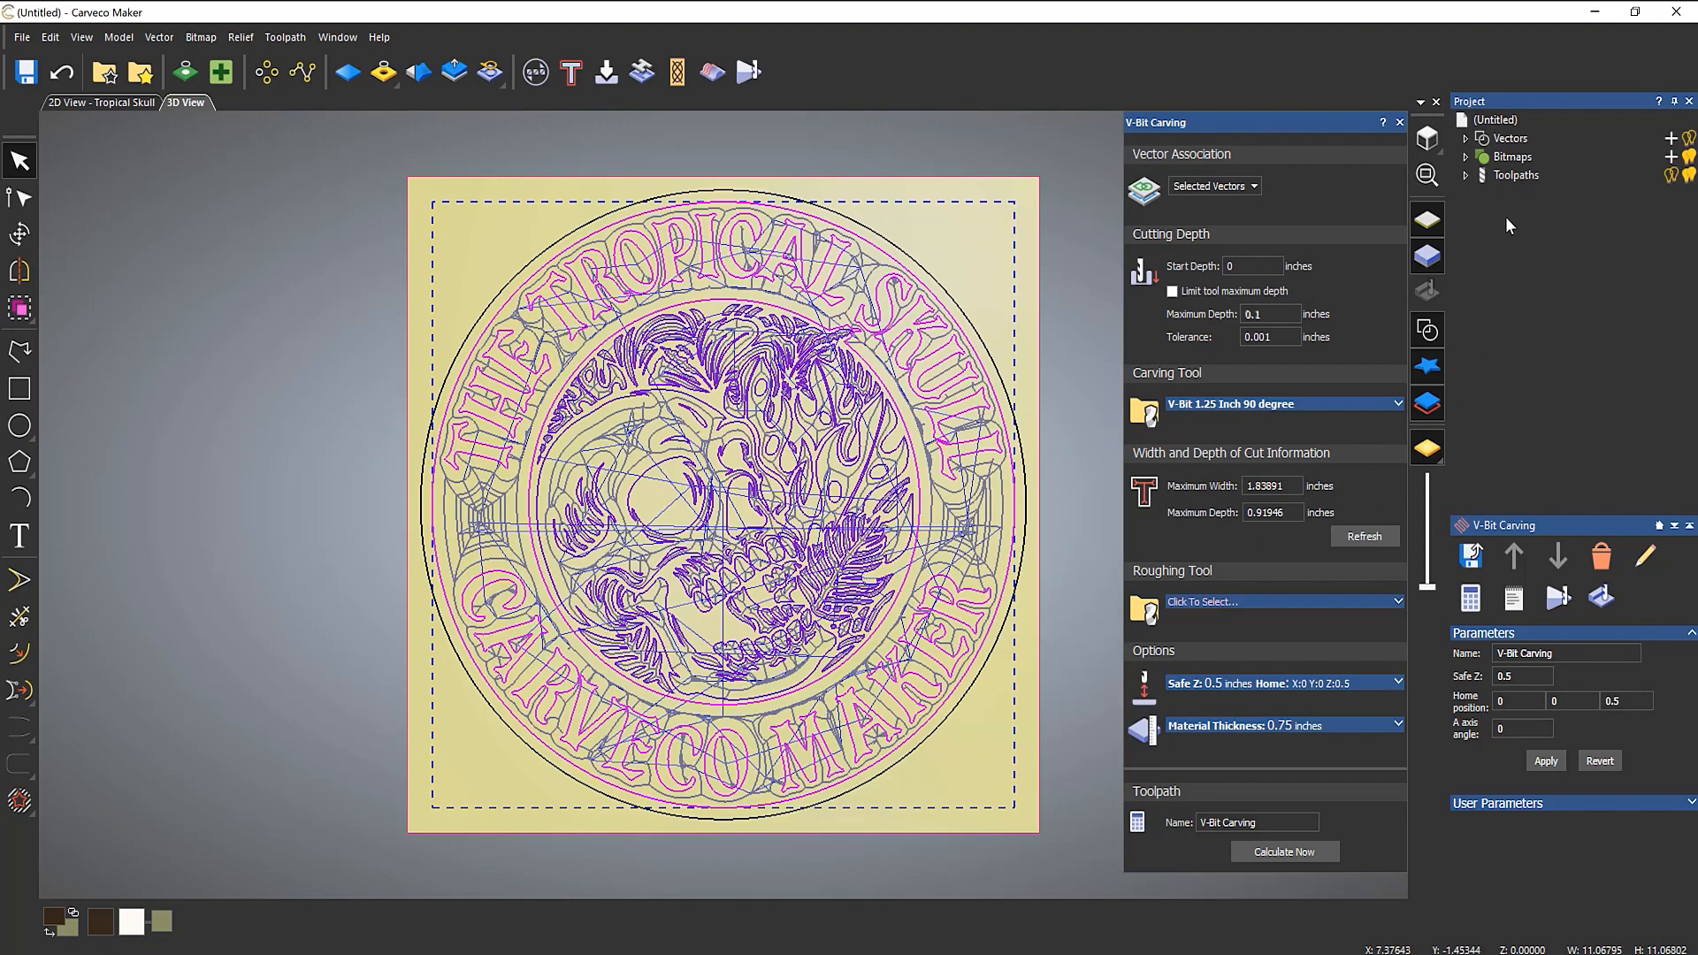
Simulate the V-Bit Carving toolpath and examine the carved block from its underside and its front.
{"action": "left_click", "coordinate": [1466, 175]}
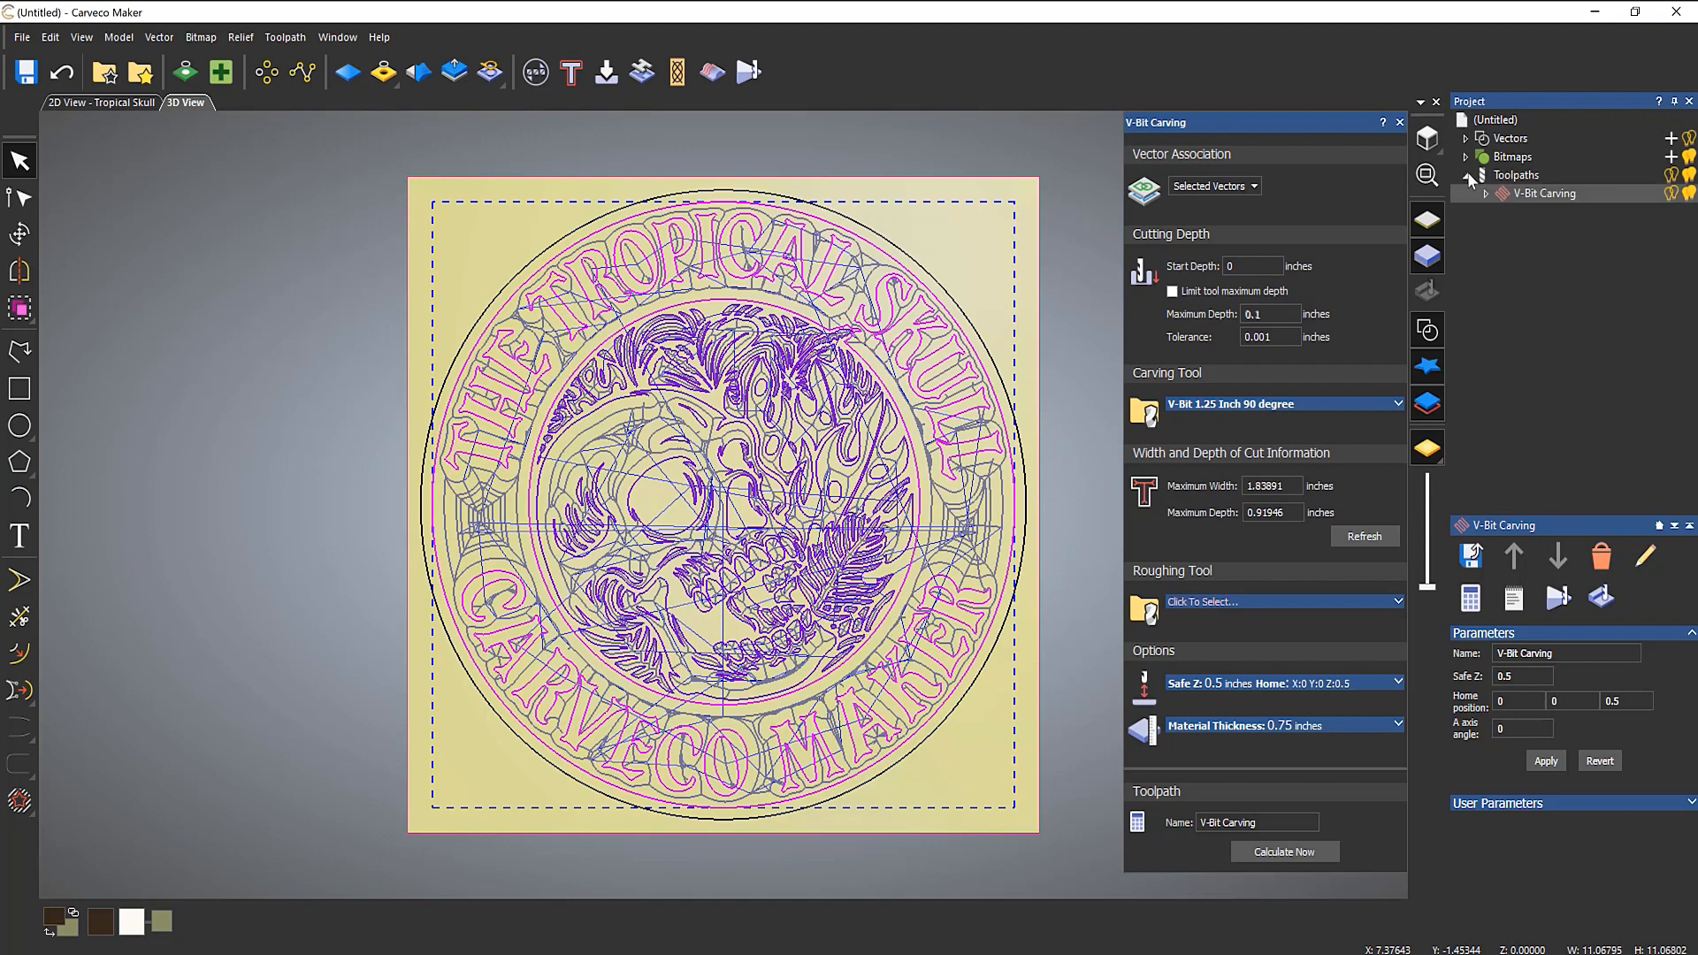
{"action": "right_click", "coordinate": [1522, 193]}
{"action": "left_click", "coordinate": [1562, 385]}
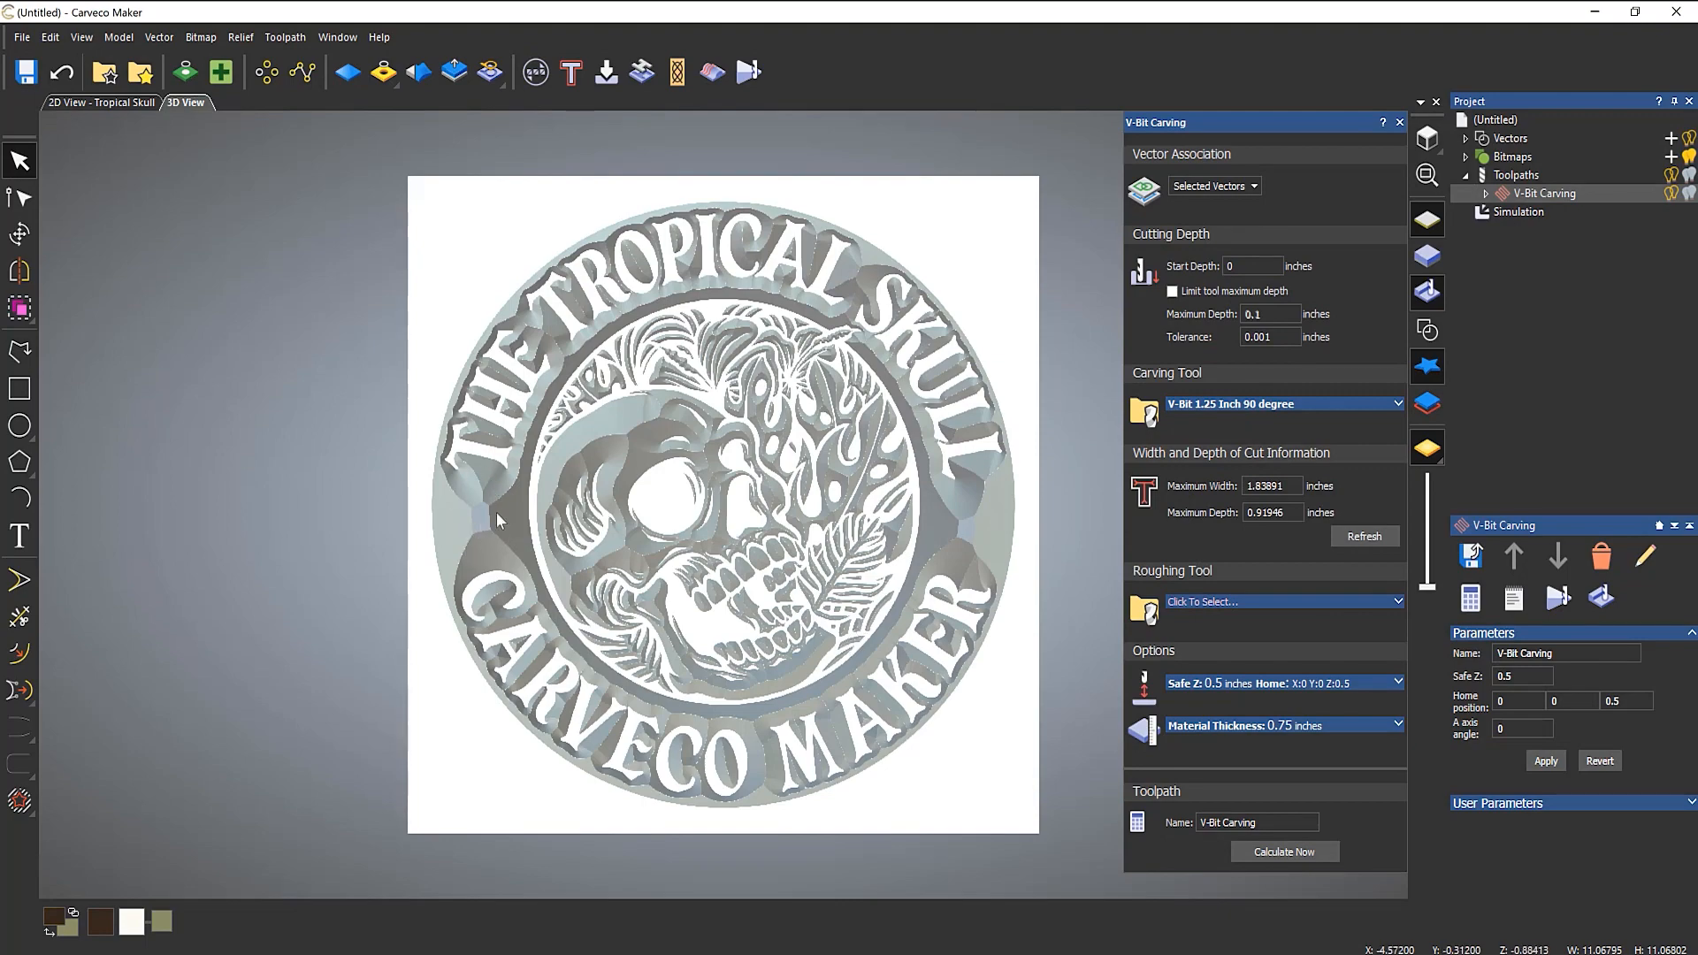
{"action": "left_click_drag", "start_coordinate": [754, 633], "coordinate": [713, 241]}
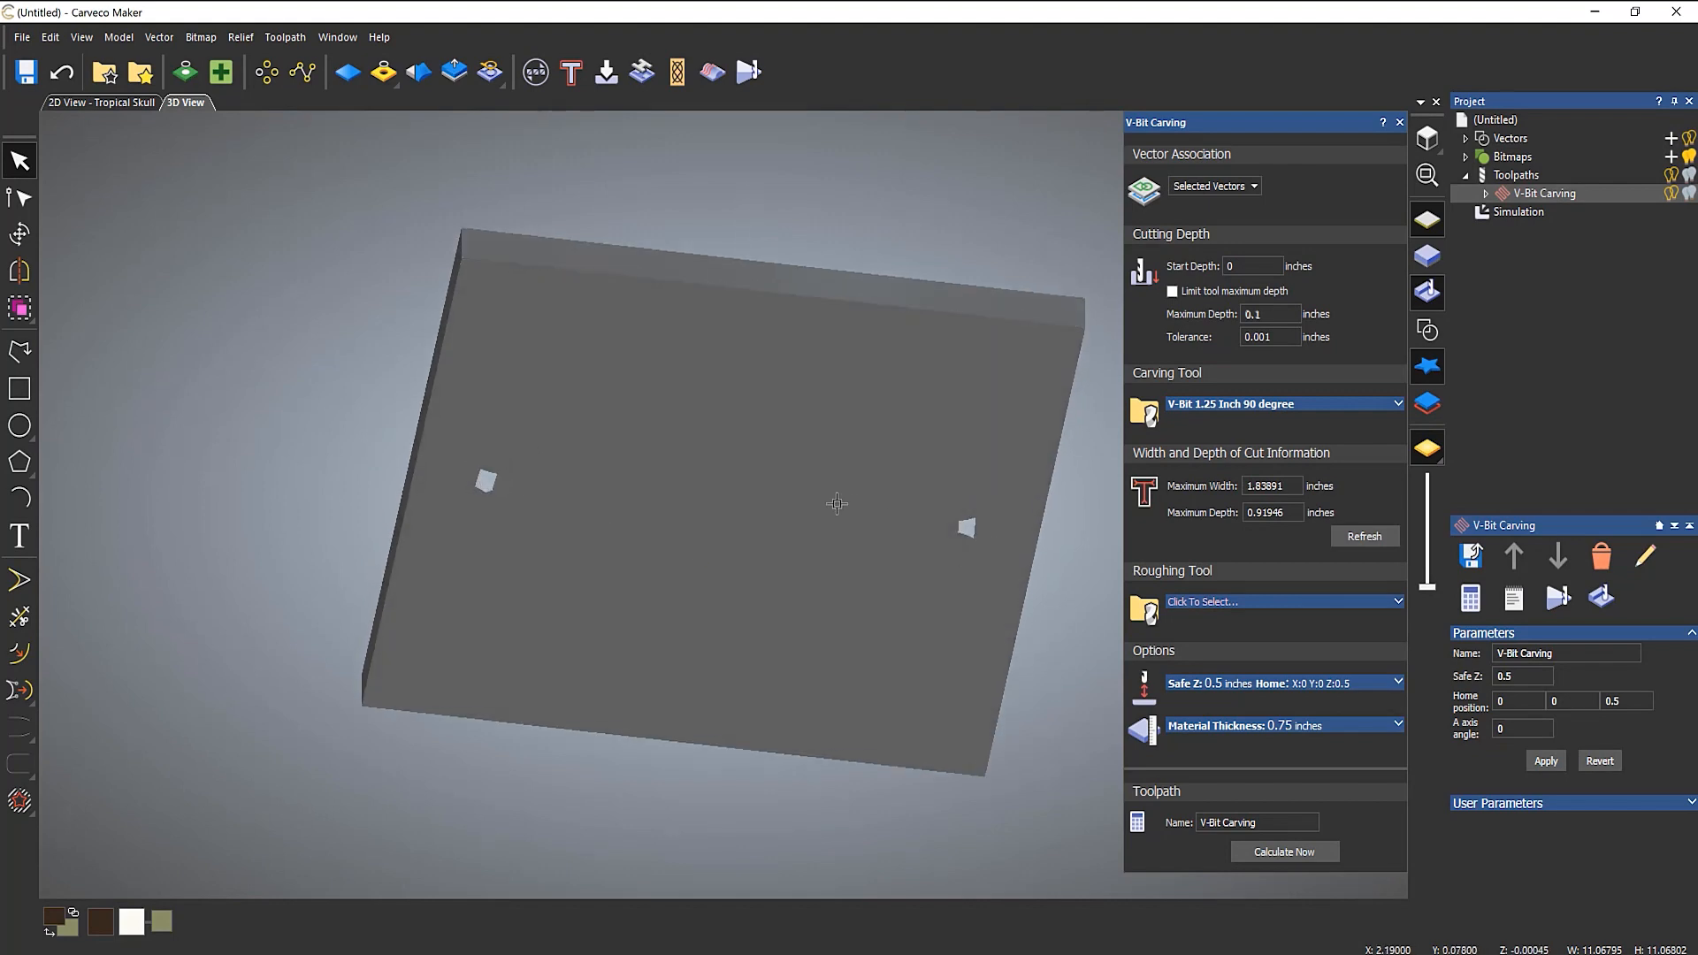
{"action": "left_click_drag", "start_coordinate": [823, 292], "coordinate": [776, 860]}
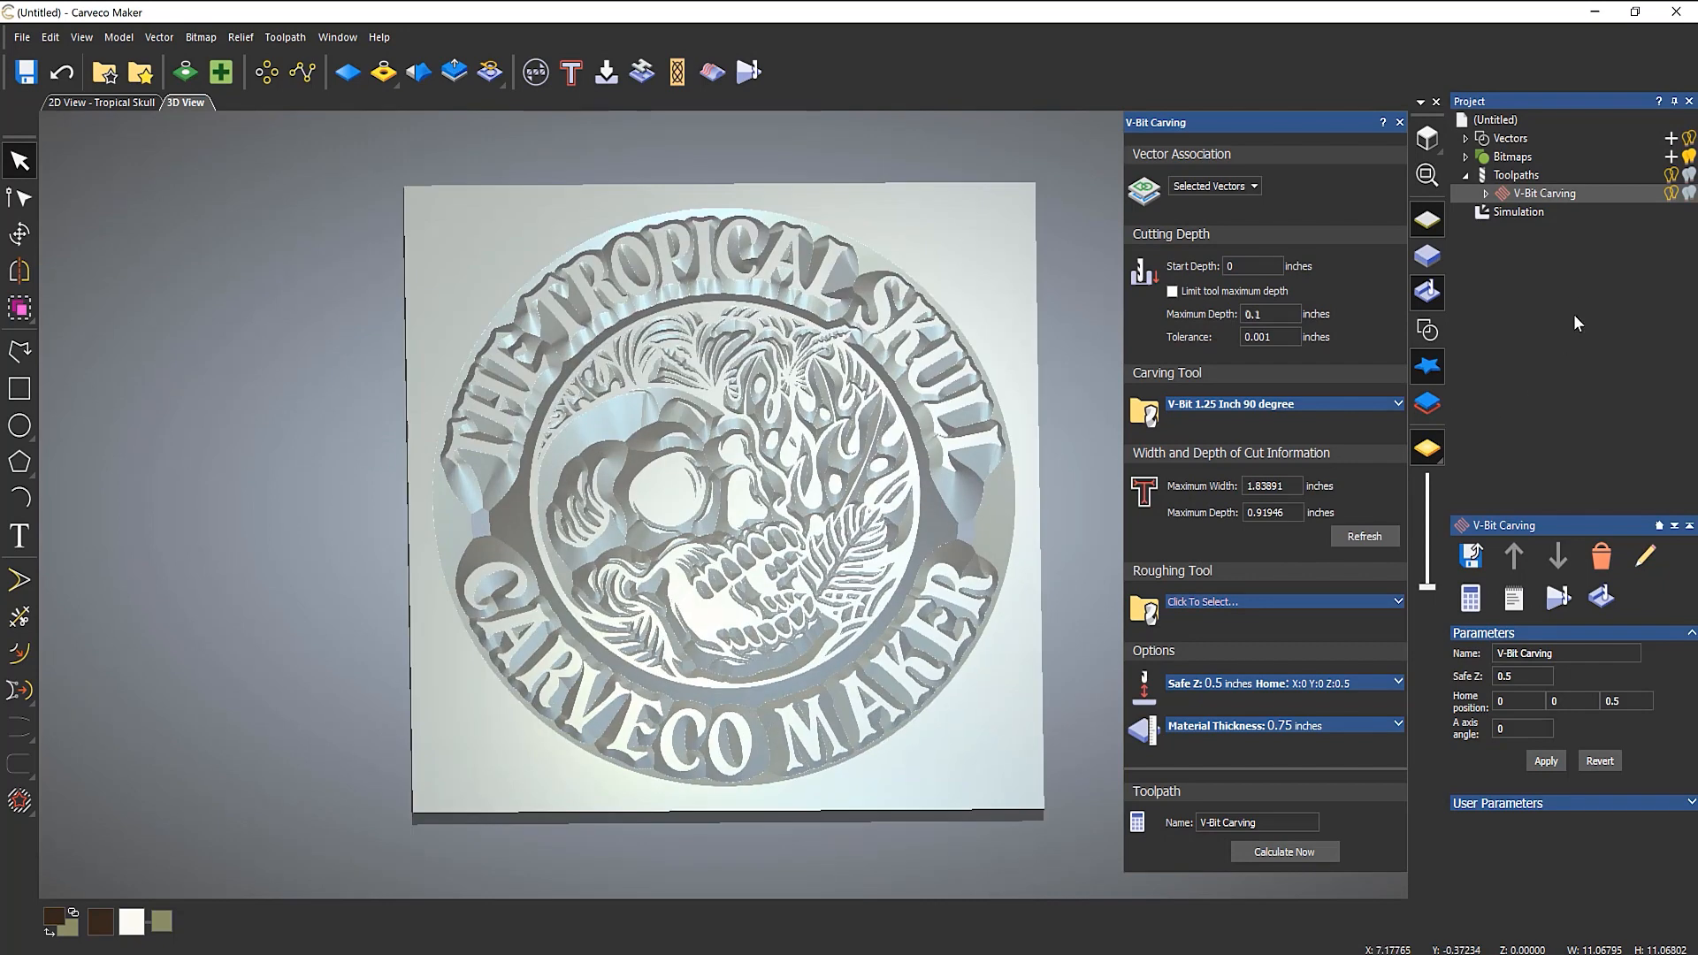
Delete the simulation and display the vectors again with the V-Bit Carving toolpath hidden.
{"action": "left_click", "coordinate": [1513, 213]}
{"action": "right_click", "coordinate": [1530, 337]}
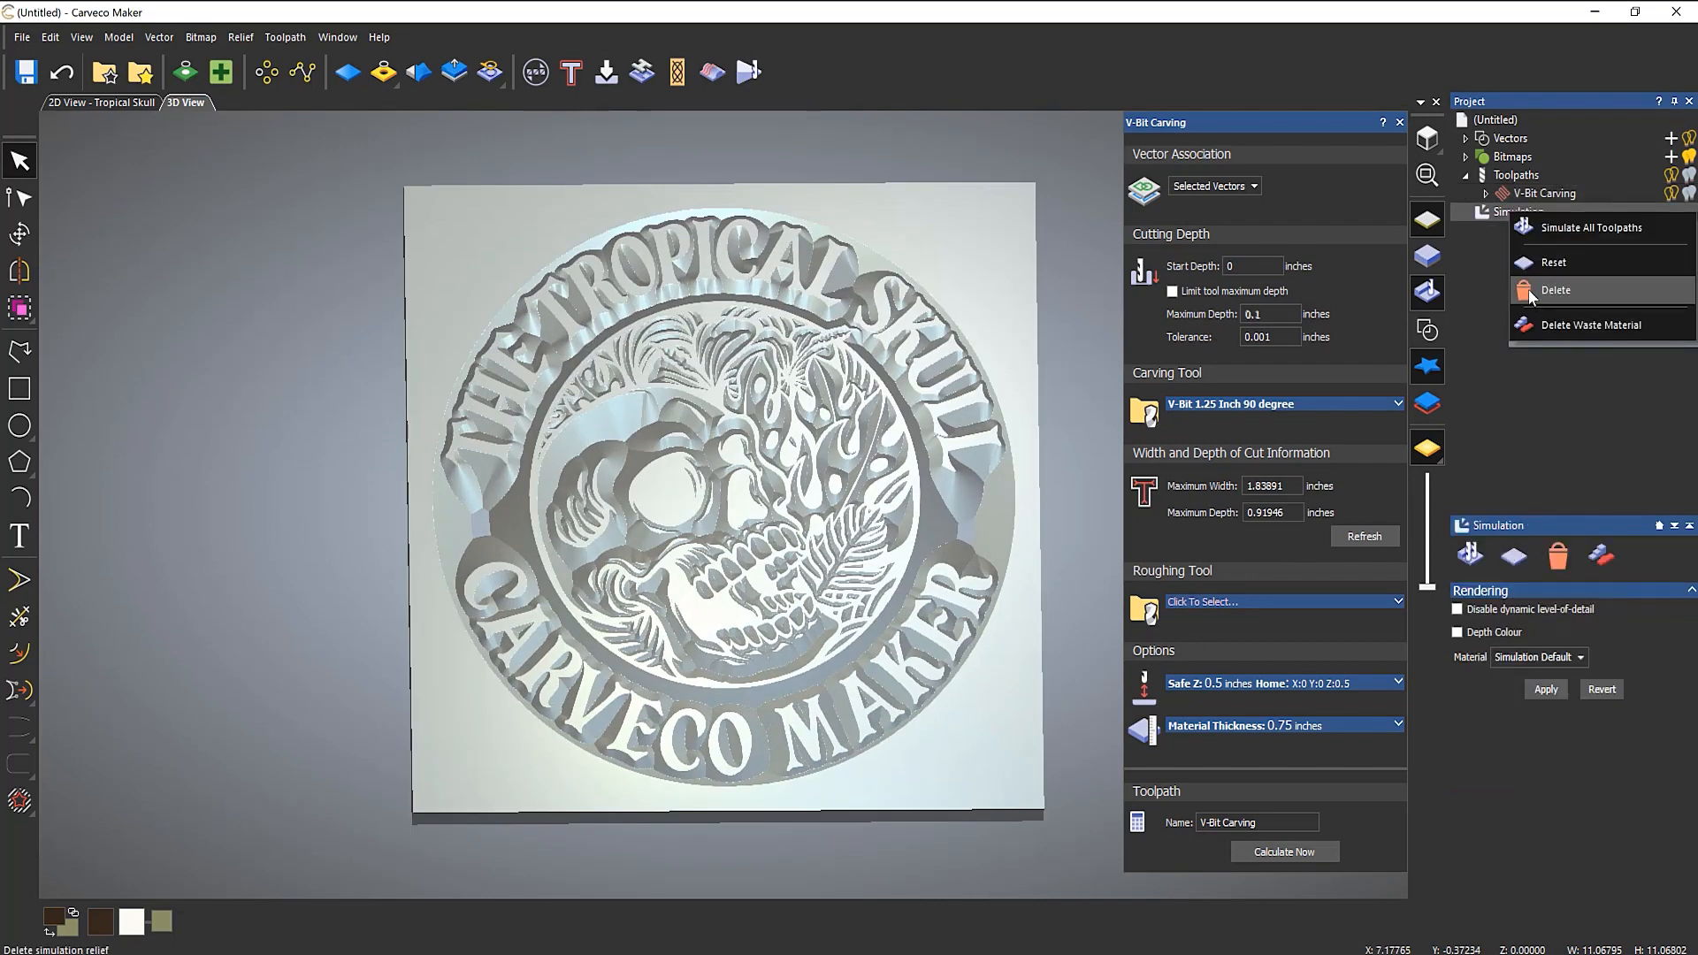
{"action": "left_click", "coordinate": [1528, 289]}
{"action": "left_click", "coordinate": [1436, 331]}
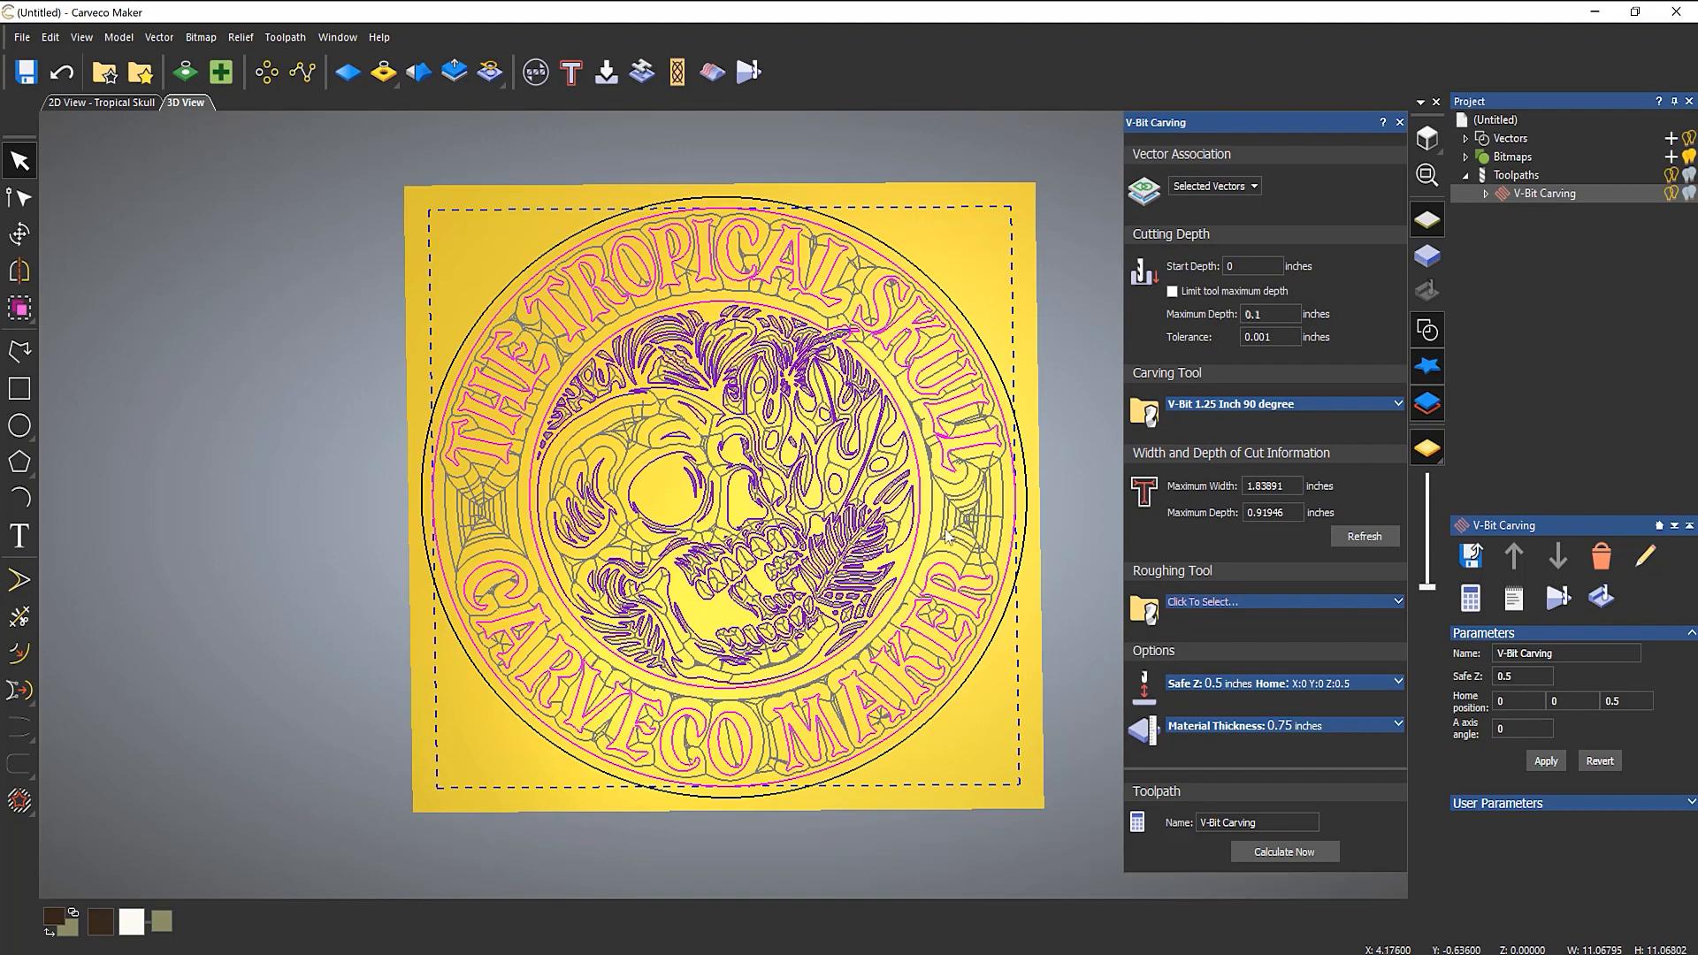
{"action": "left_click", "coordinate": [1670, 192]}
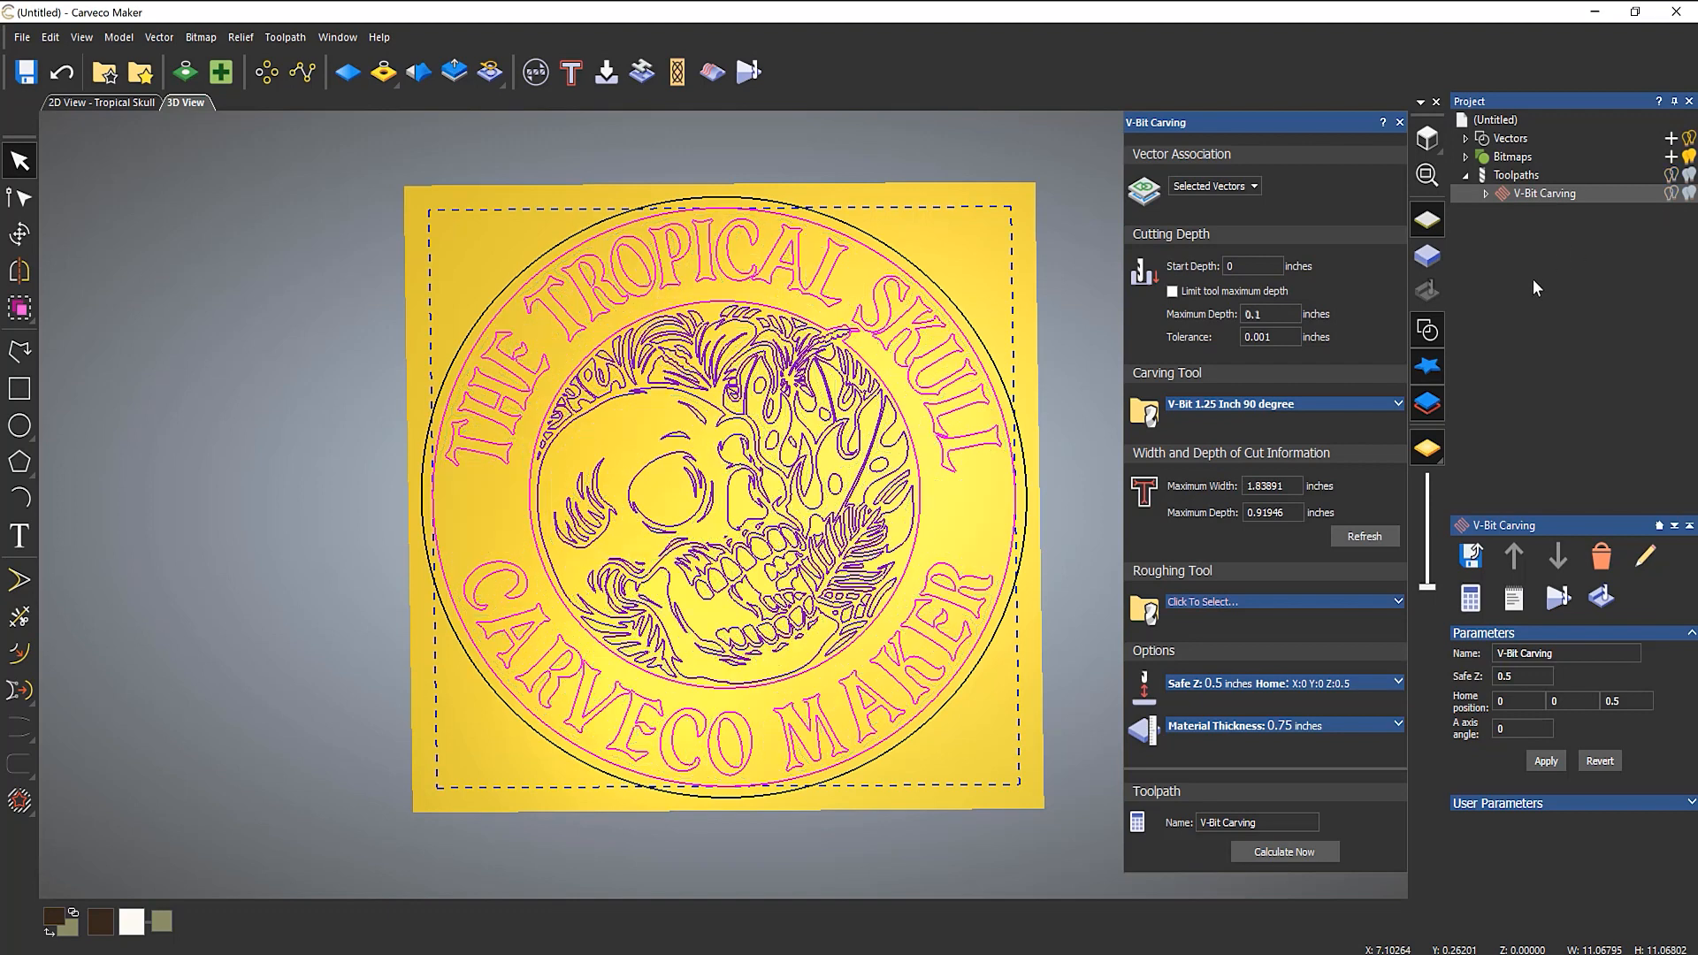
{"action": "left_click", "coordinate": [1427, 137]}
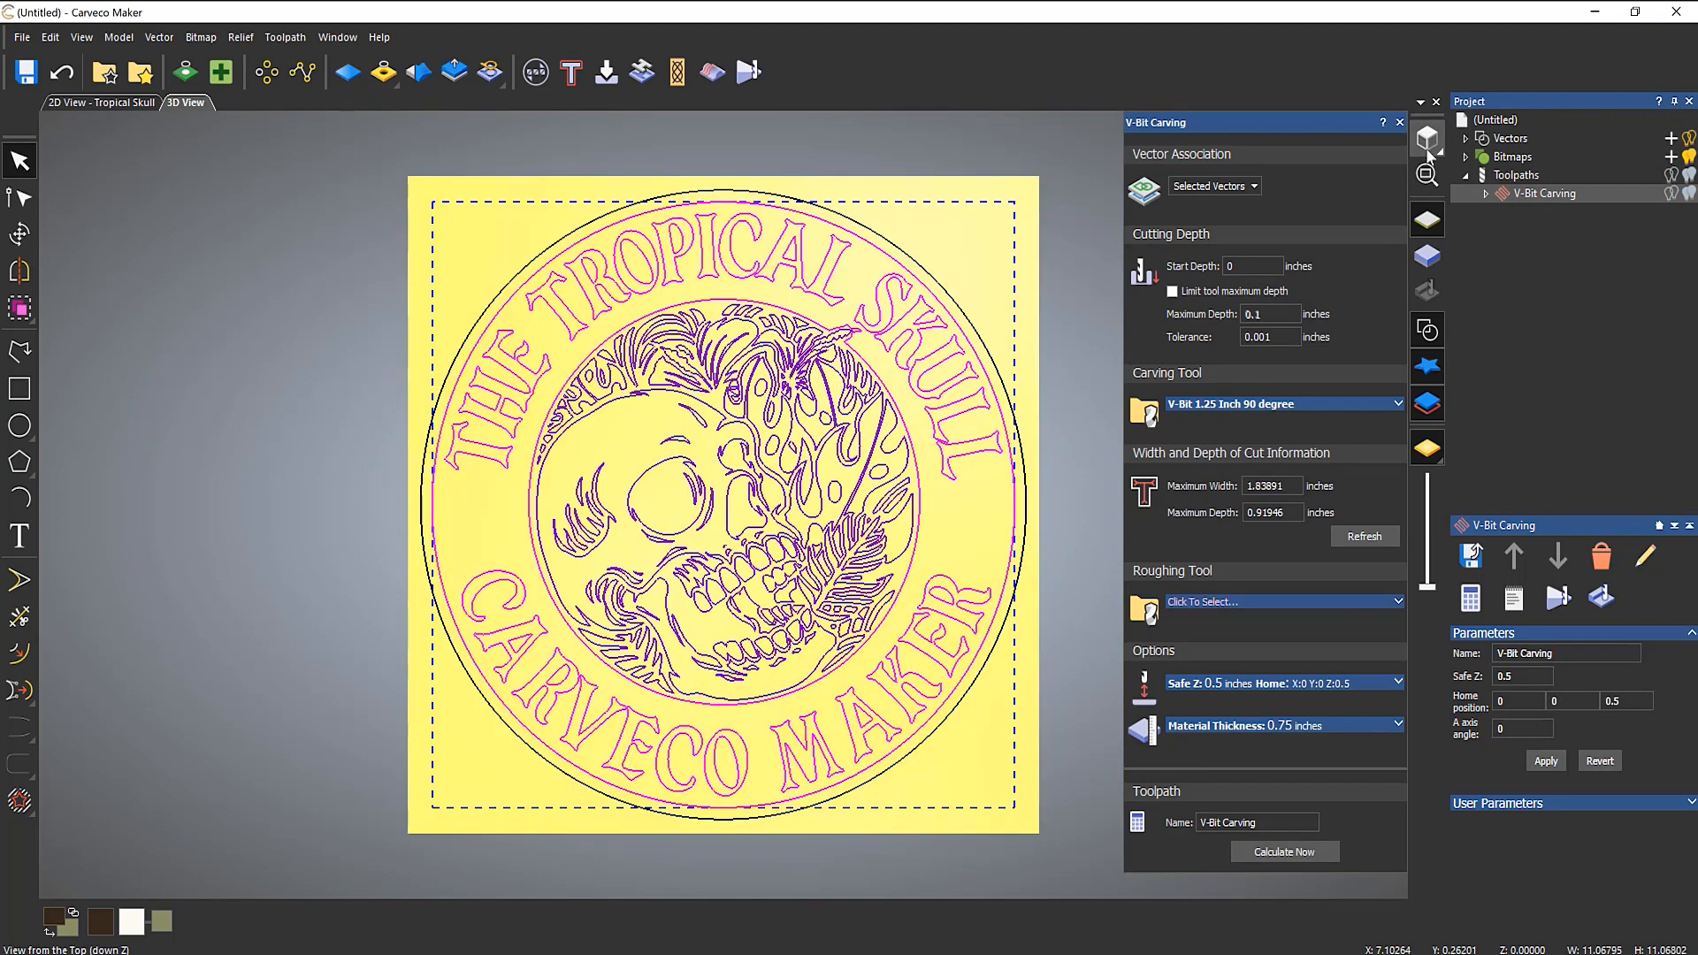
Limit the tool's maximum depth to 0.2 inches and recalculate the V-Bit Carving toolpath.
{"action": "left_click", "coordinate": [1173, 293]}
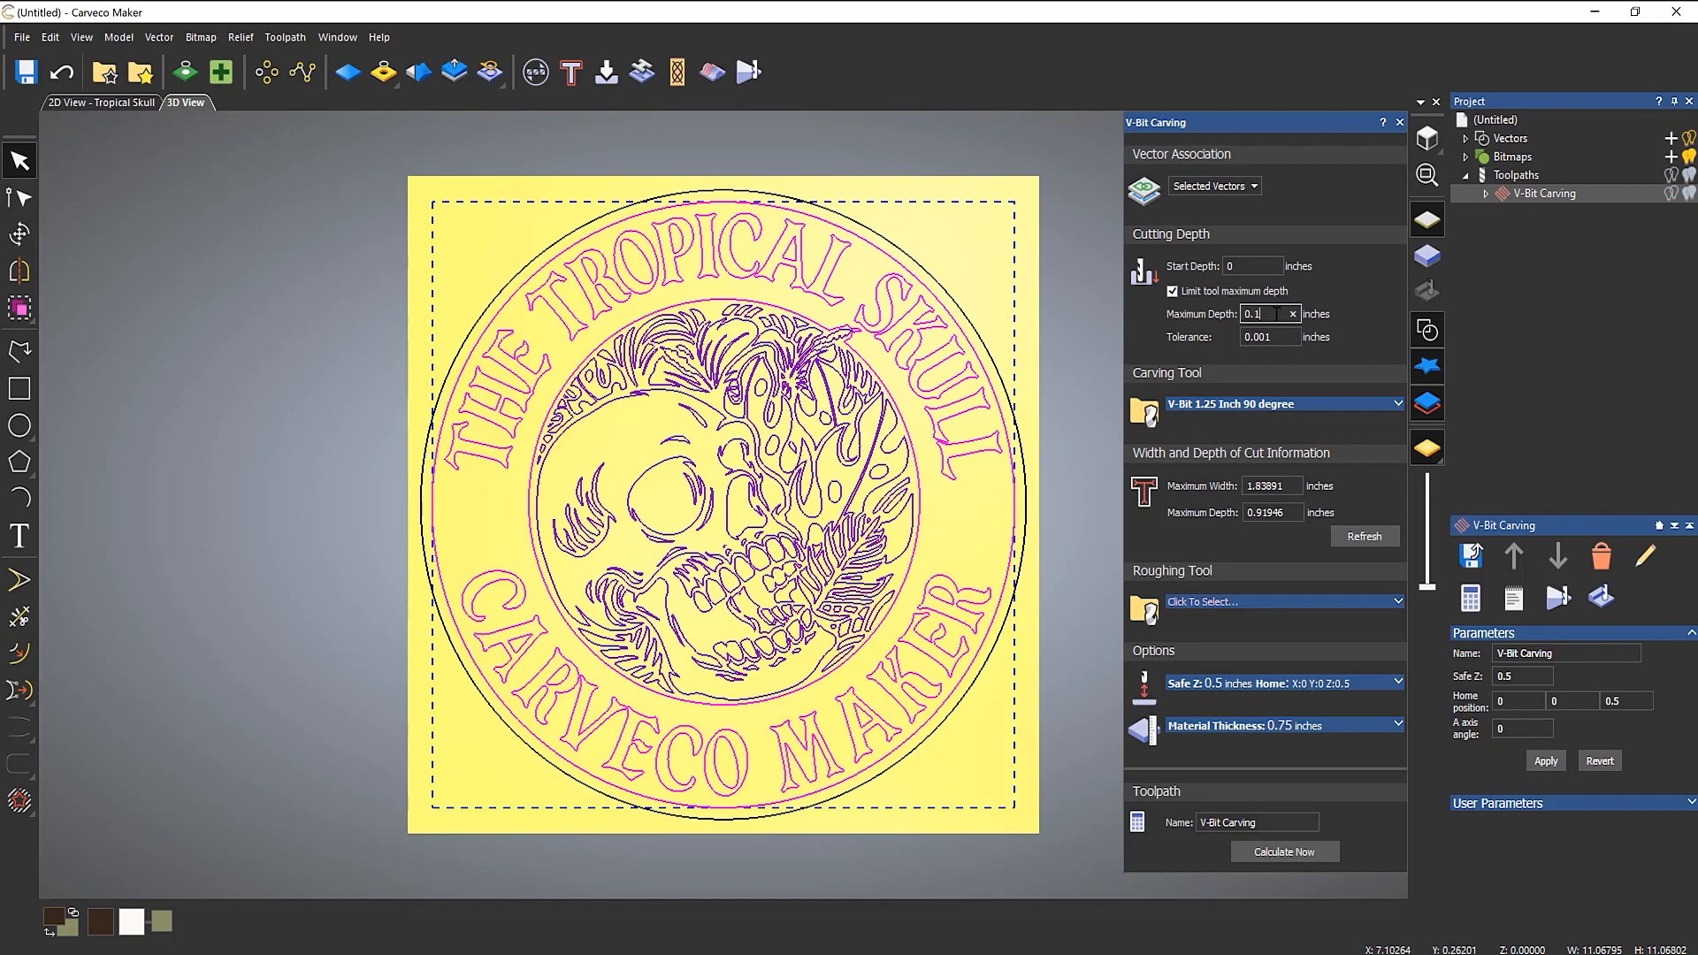
{"action": "key", "text": "BackSpace"}
{"action": "left_click", "coordinate": [1283, 856]}
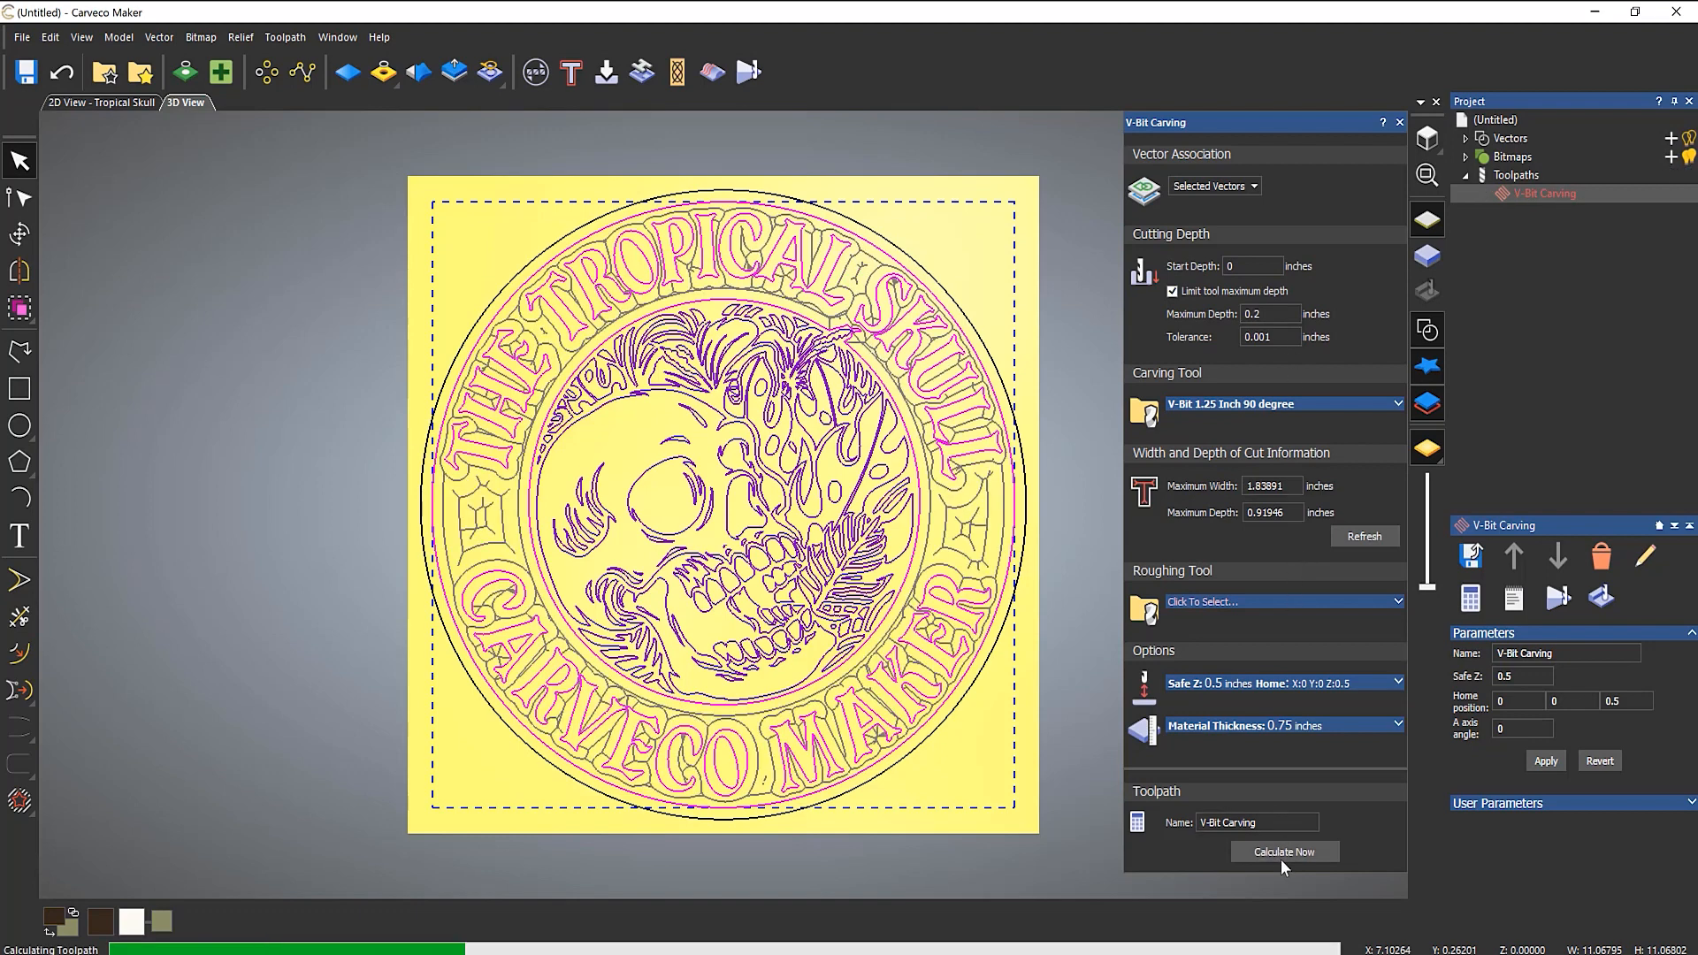
Simulate the depth-limited V-Bit Carving toolpath and examine the carved floor beside the lettering up close.
{"action": "right_click", "coordinate": [1524, 197]}
{"action": "left_click", "coordinate": [1562, 381]}
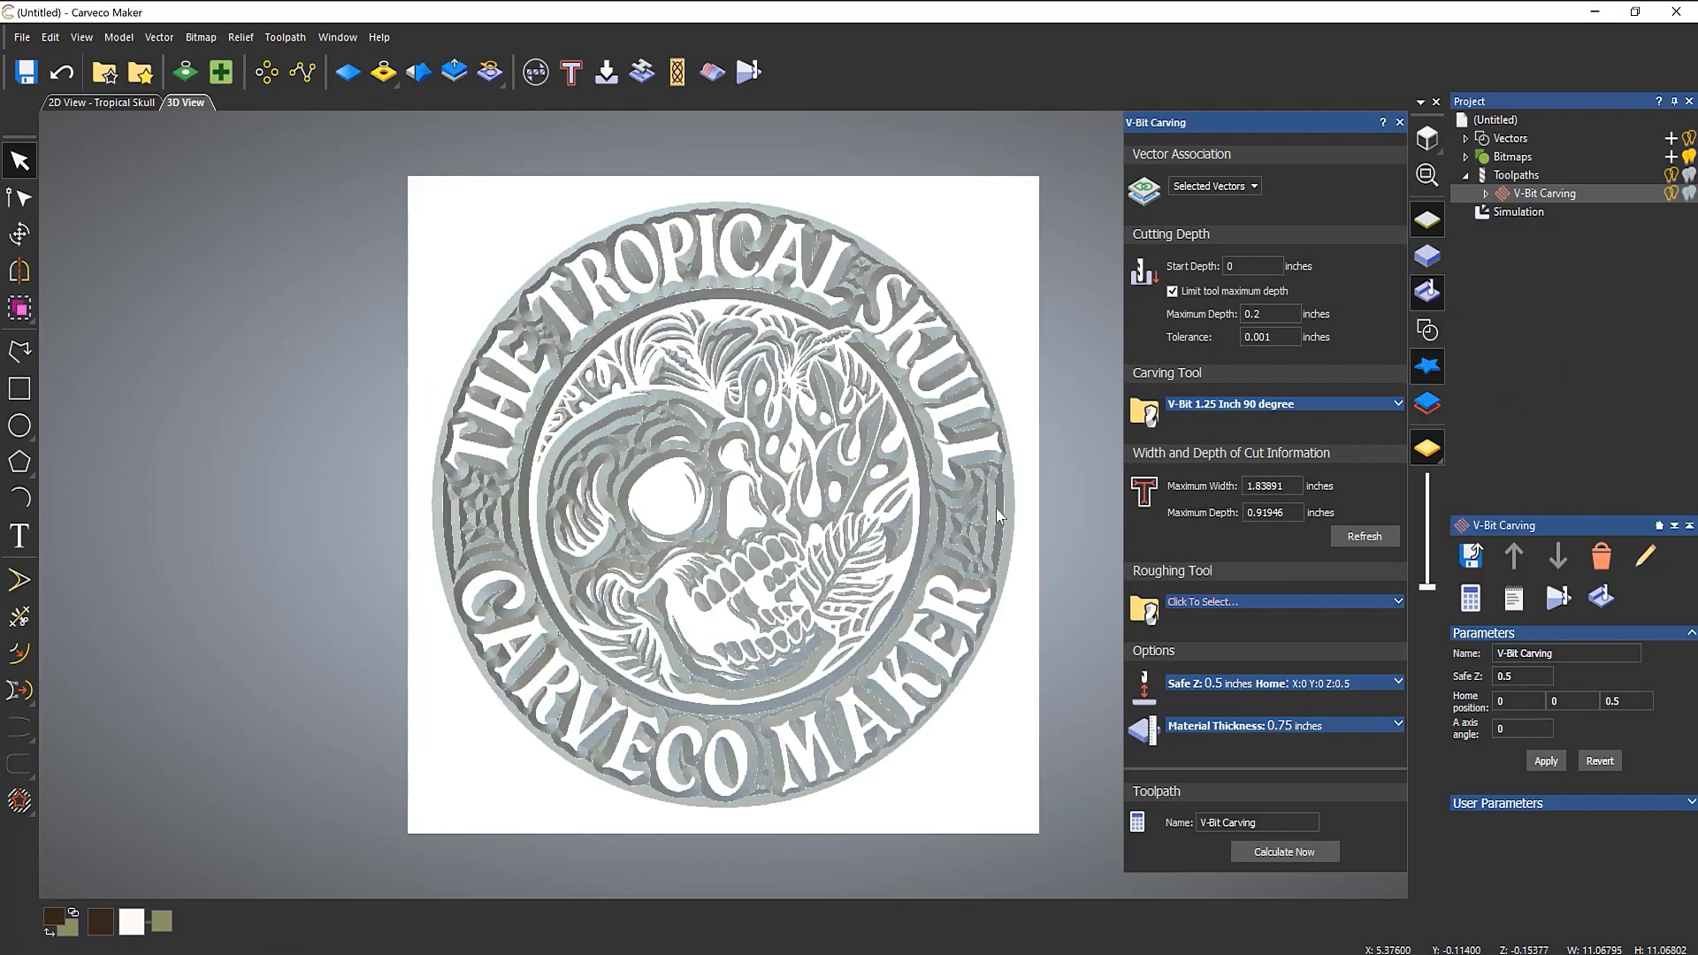
{"action": "left_click_drag", "start_coordinate": [728, 615], "coordinate": [853, 631]}
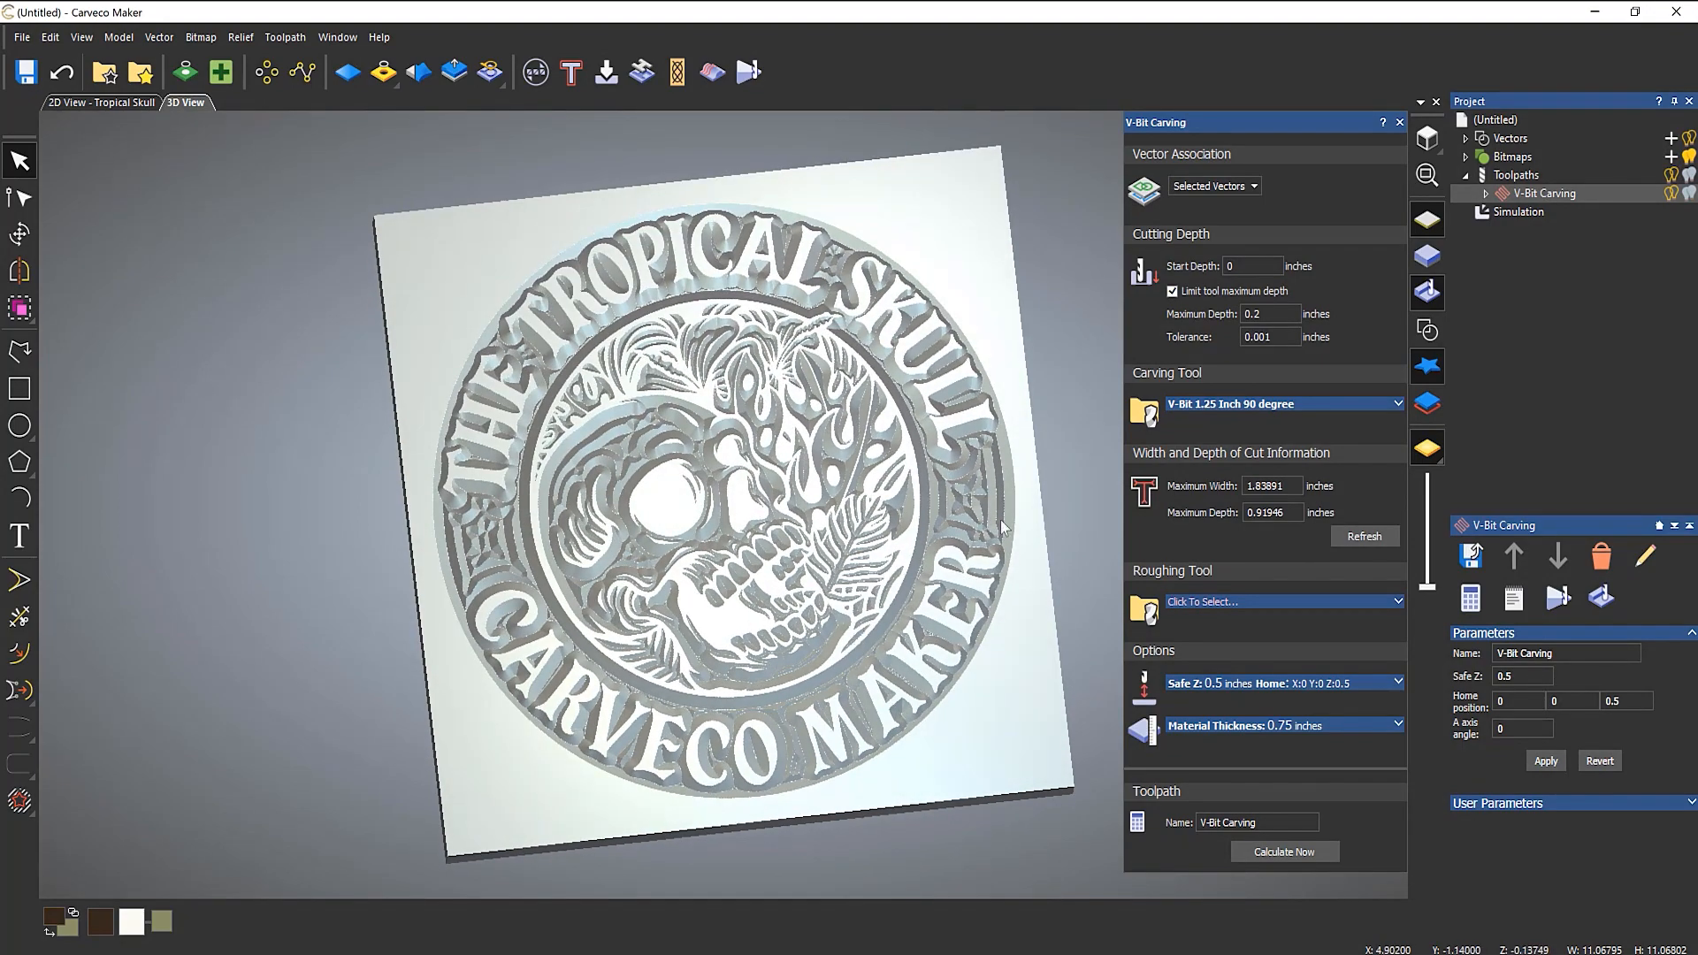
{"action": "scroll", "coordinate": [1042, 475], "scroll_direction": "up", "scroll_amount": 6}
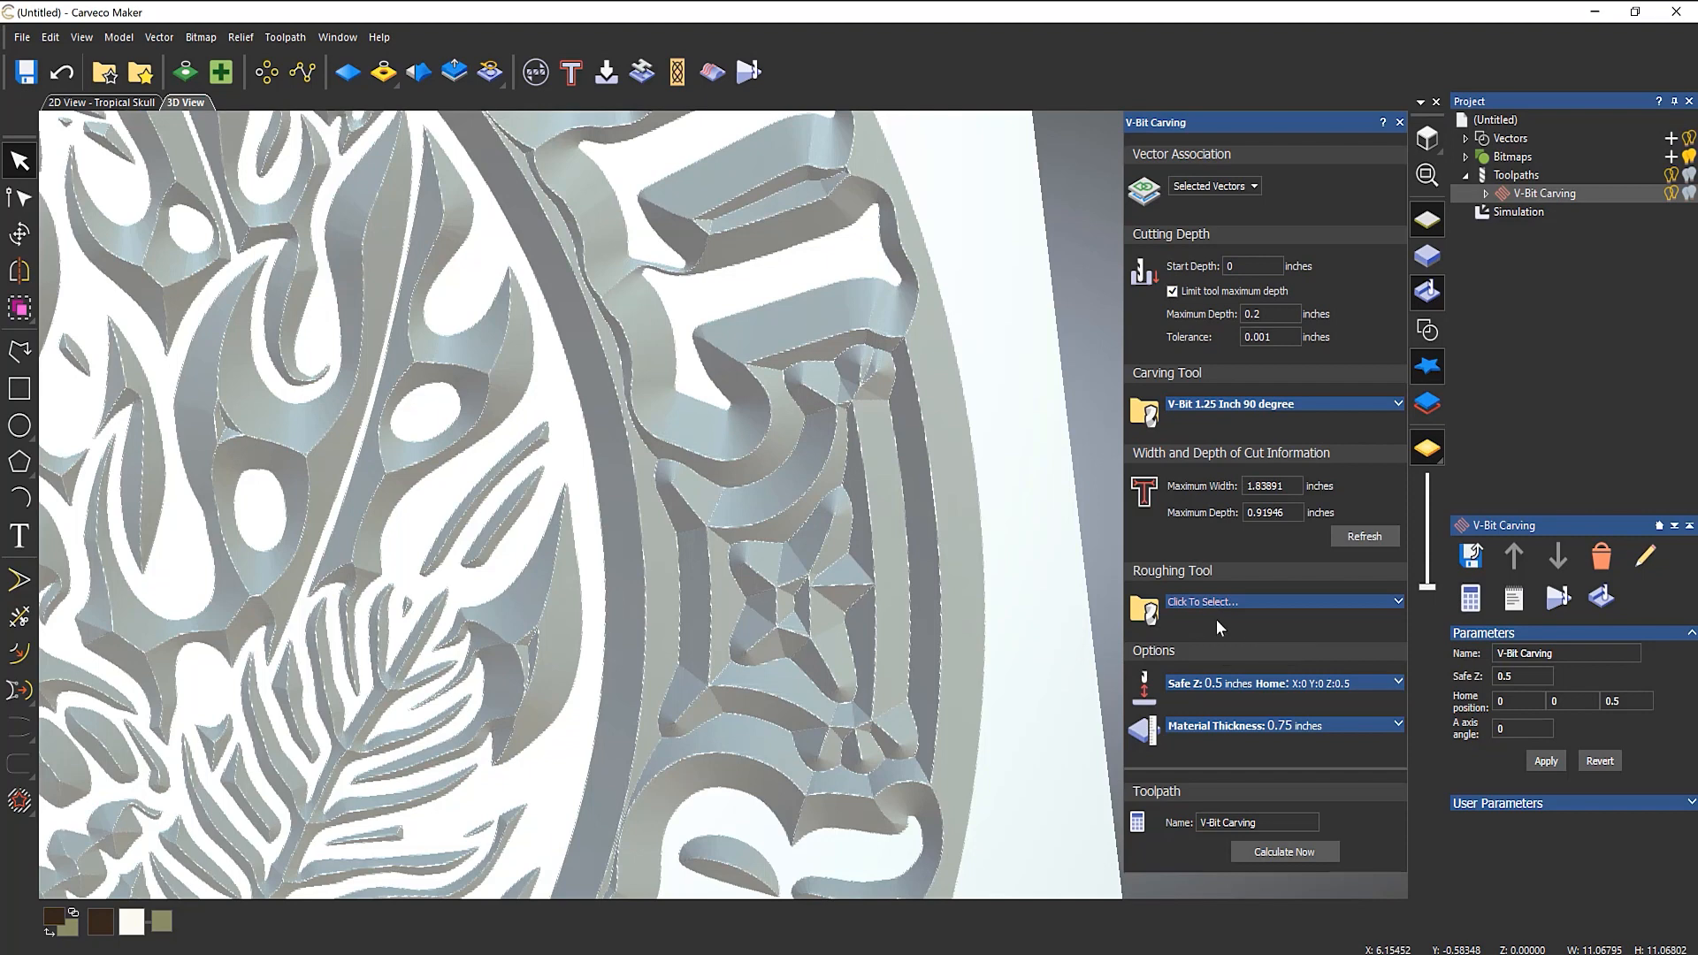
Set the V-bit carving tool's stepover to 0.040 inches and recalculate the toolpath.
{"action": "left_click", "coordinate": [1277, 403]}
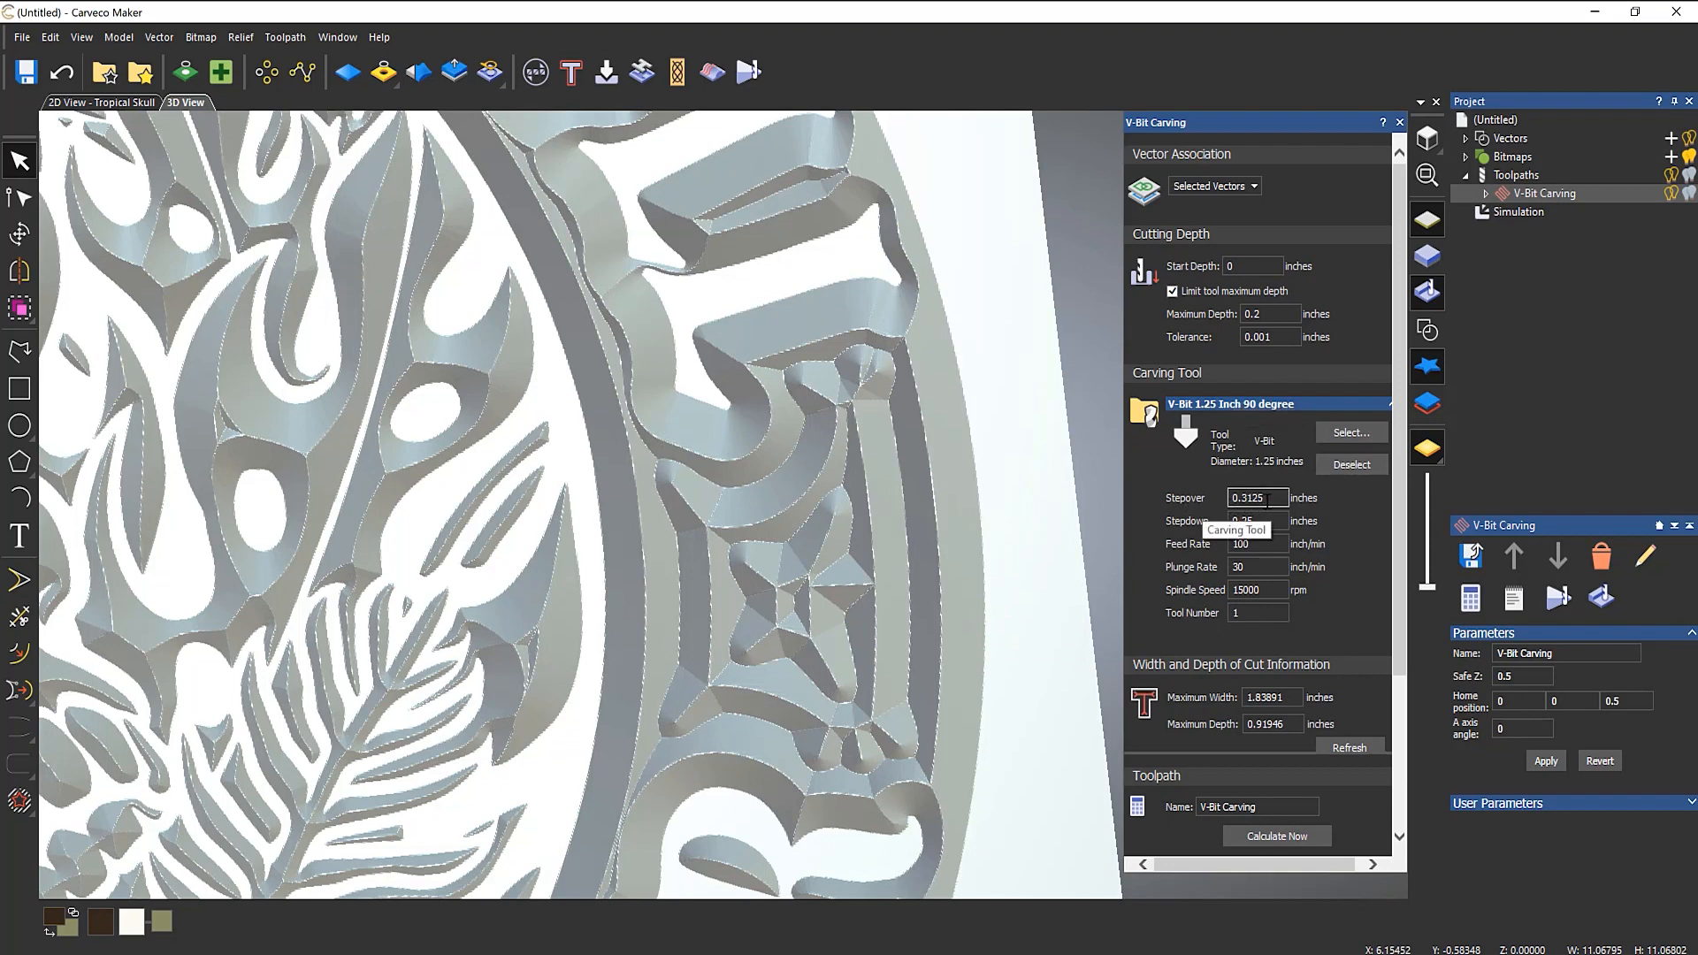
{"action": "left_click_drag", "start_coordinate": [1268, 501], "coordinate": [1248, 500]}
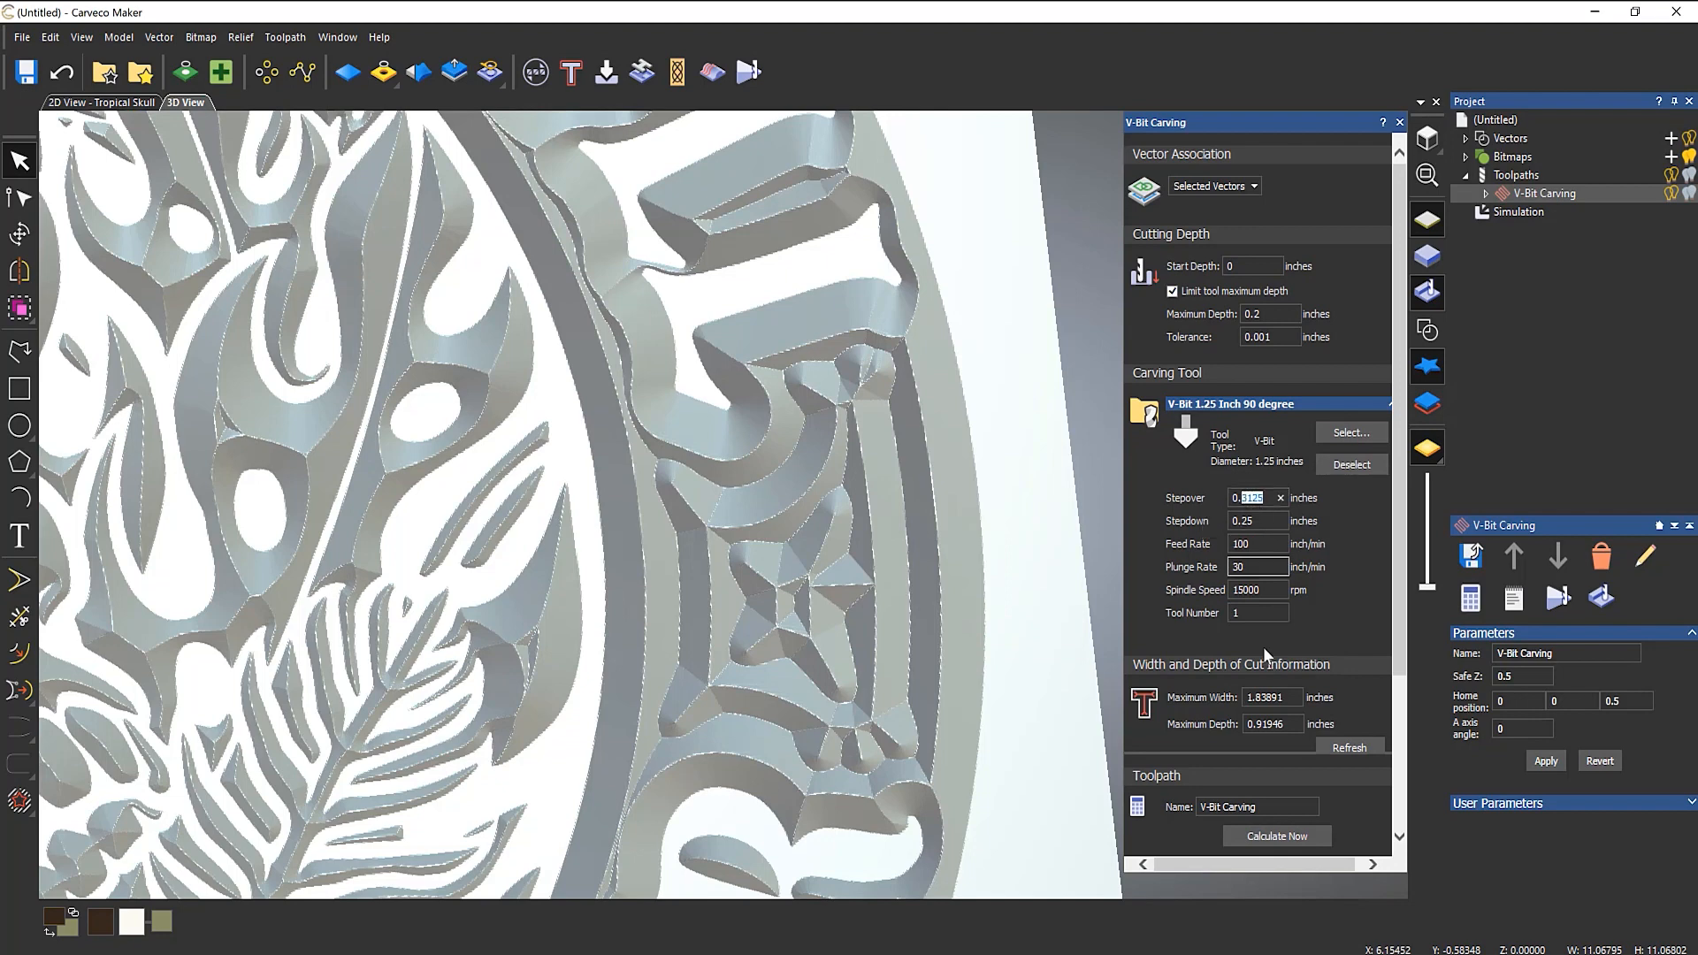
{"action": "type", "text": "040"}
{"action": "left_click", "coordinate": [1264, 405]}
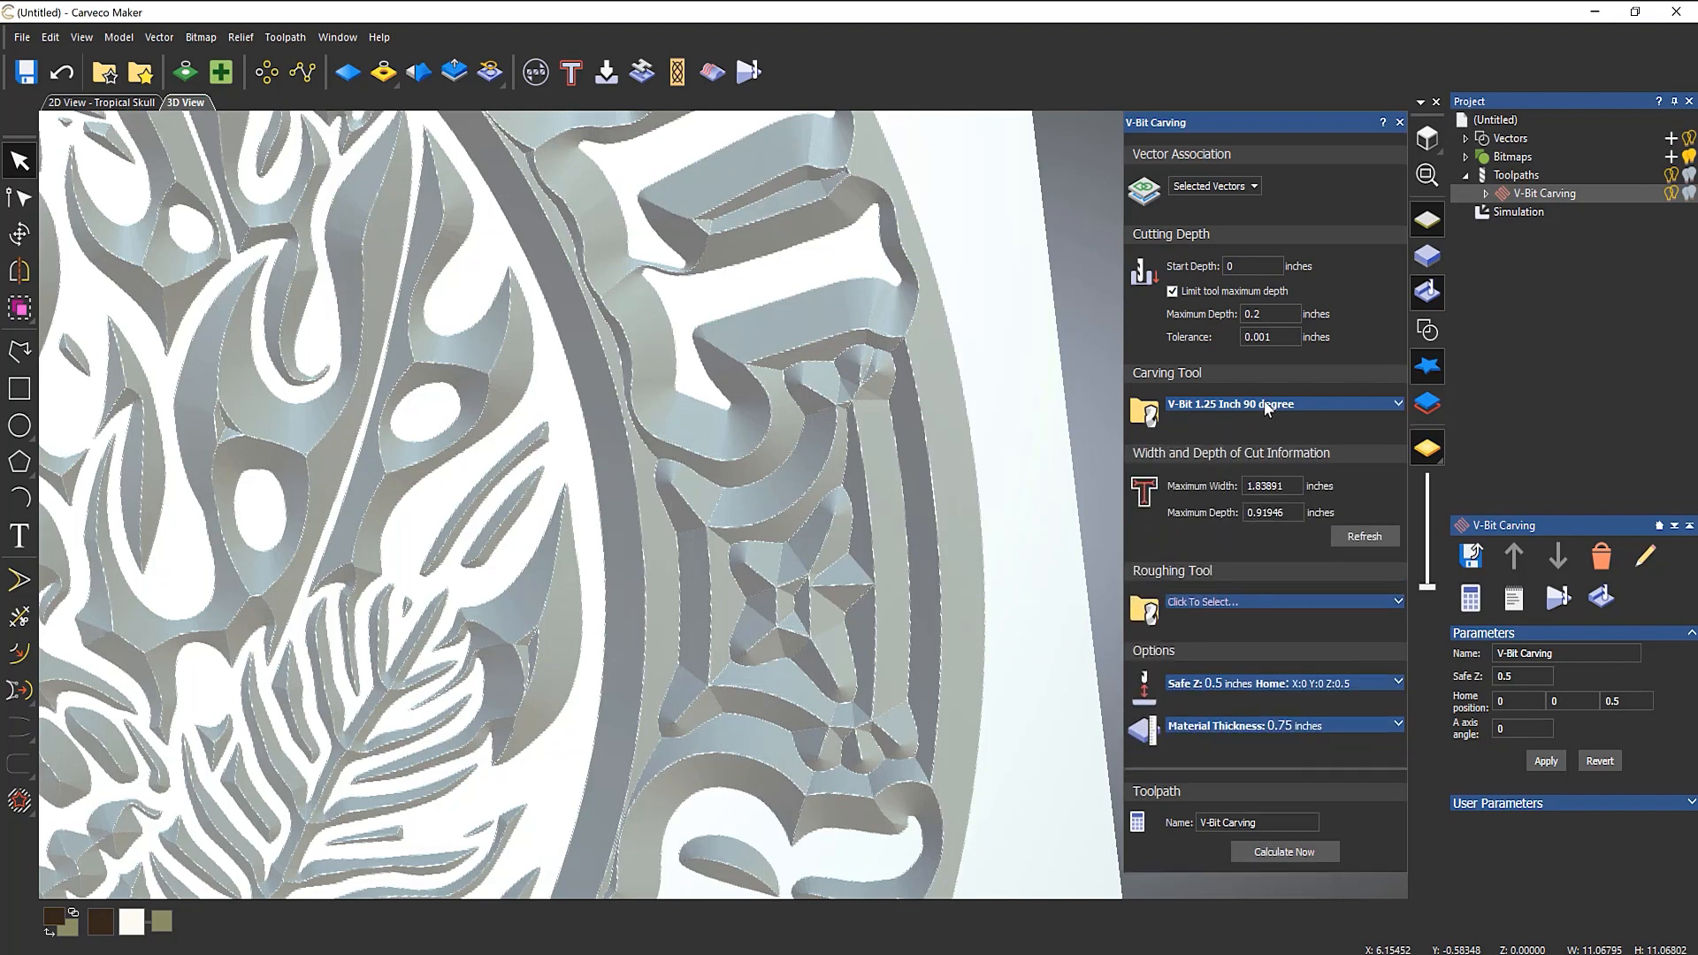
{"action": "left_click", "coordinate": [1276, 850]}
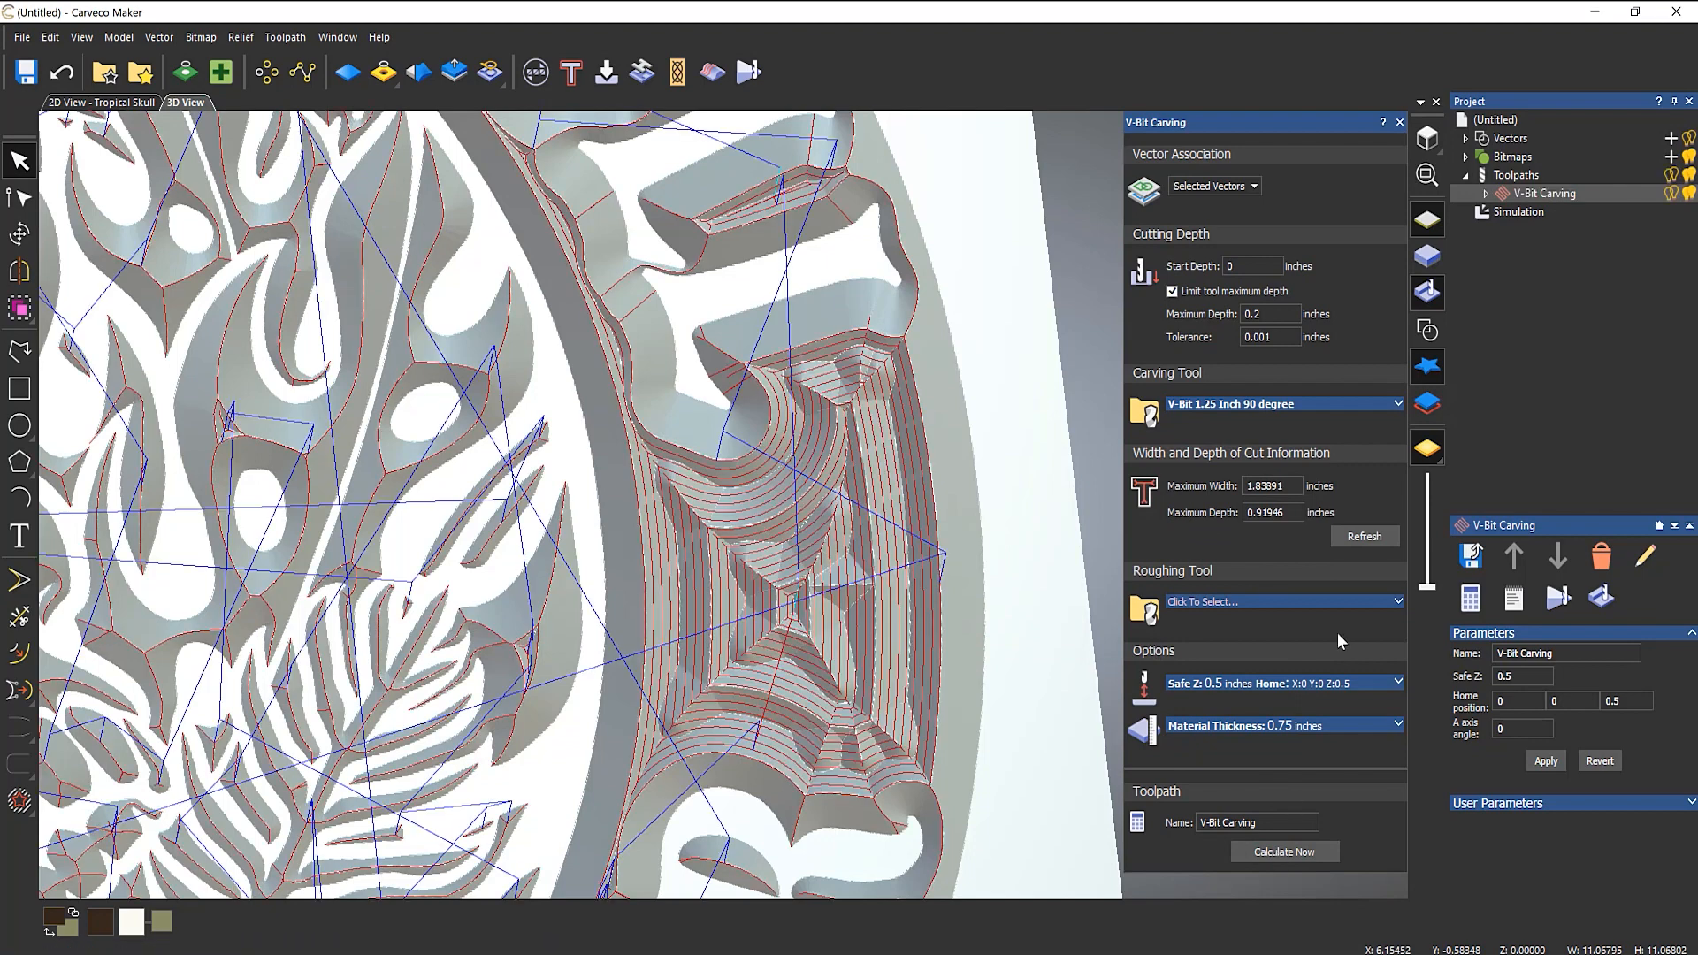
Replace the old simulation with one of the recalculated V-Bit Carving toolpath and examine the carved floor beside the lettering.
{"action": "left_click", "coordinate": [1519, 212]}
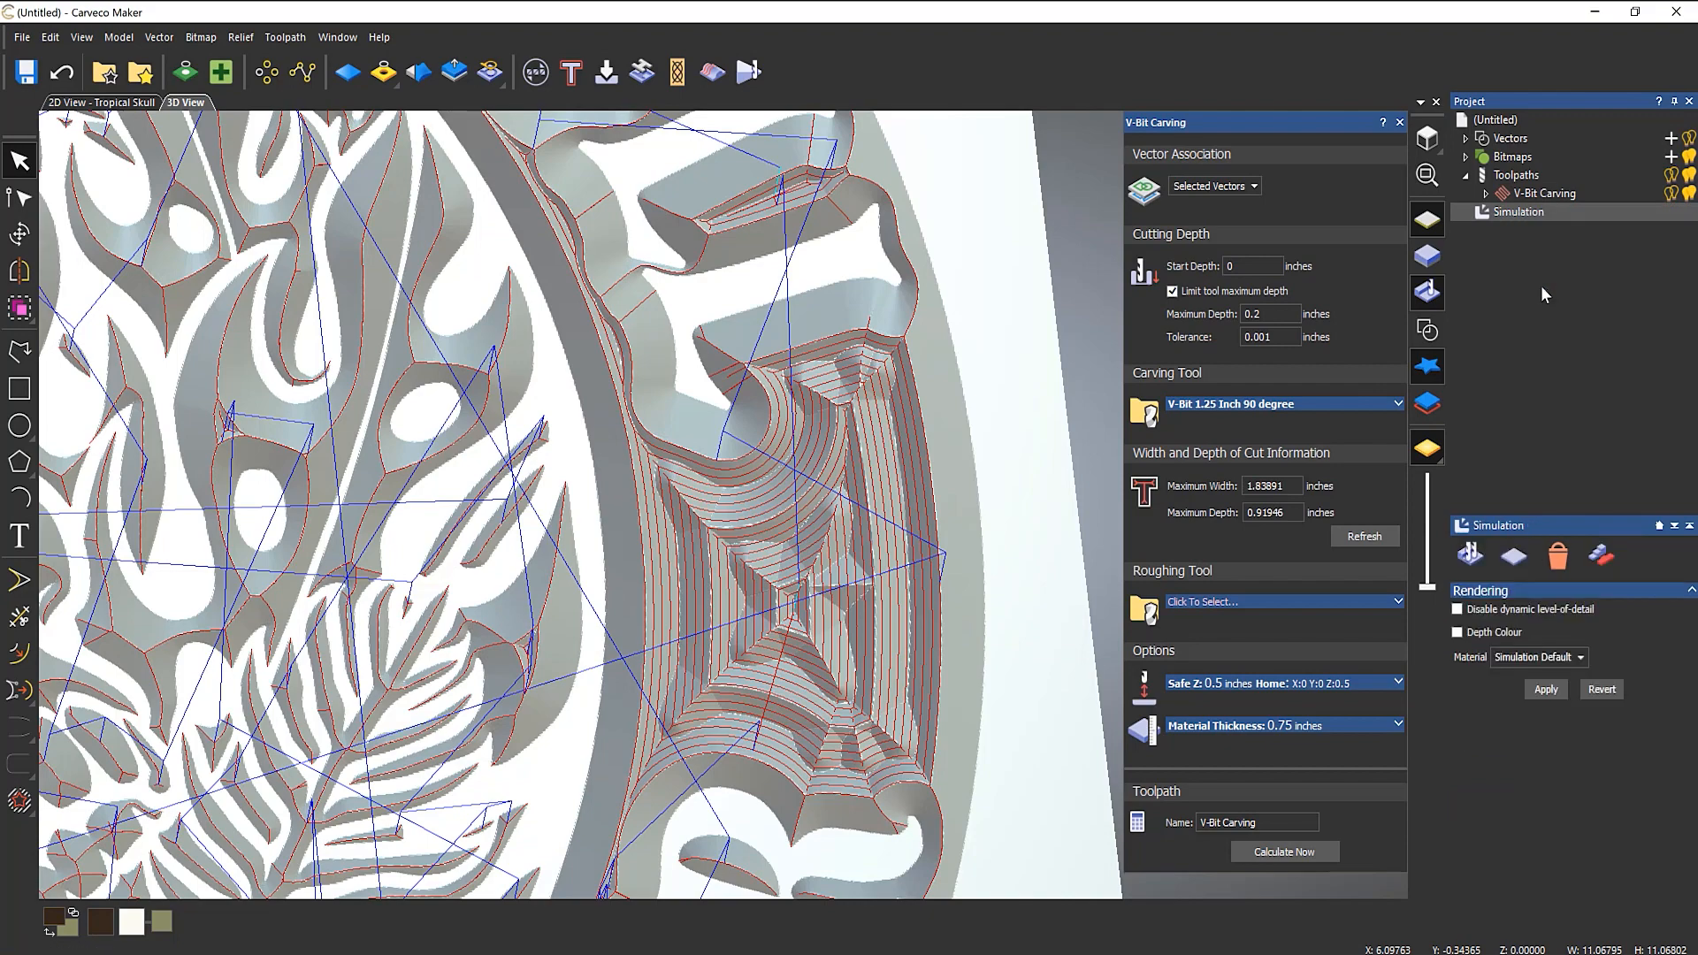
{"action": "key", "text": "Delete"}
{"action": "right_click", "coordinate": [1519, 196]}
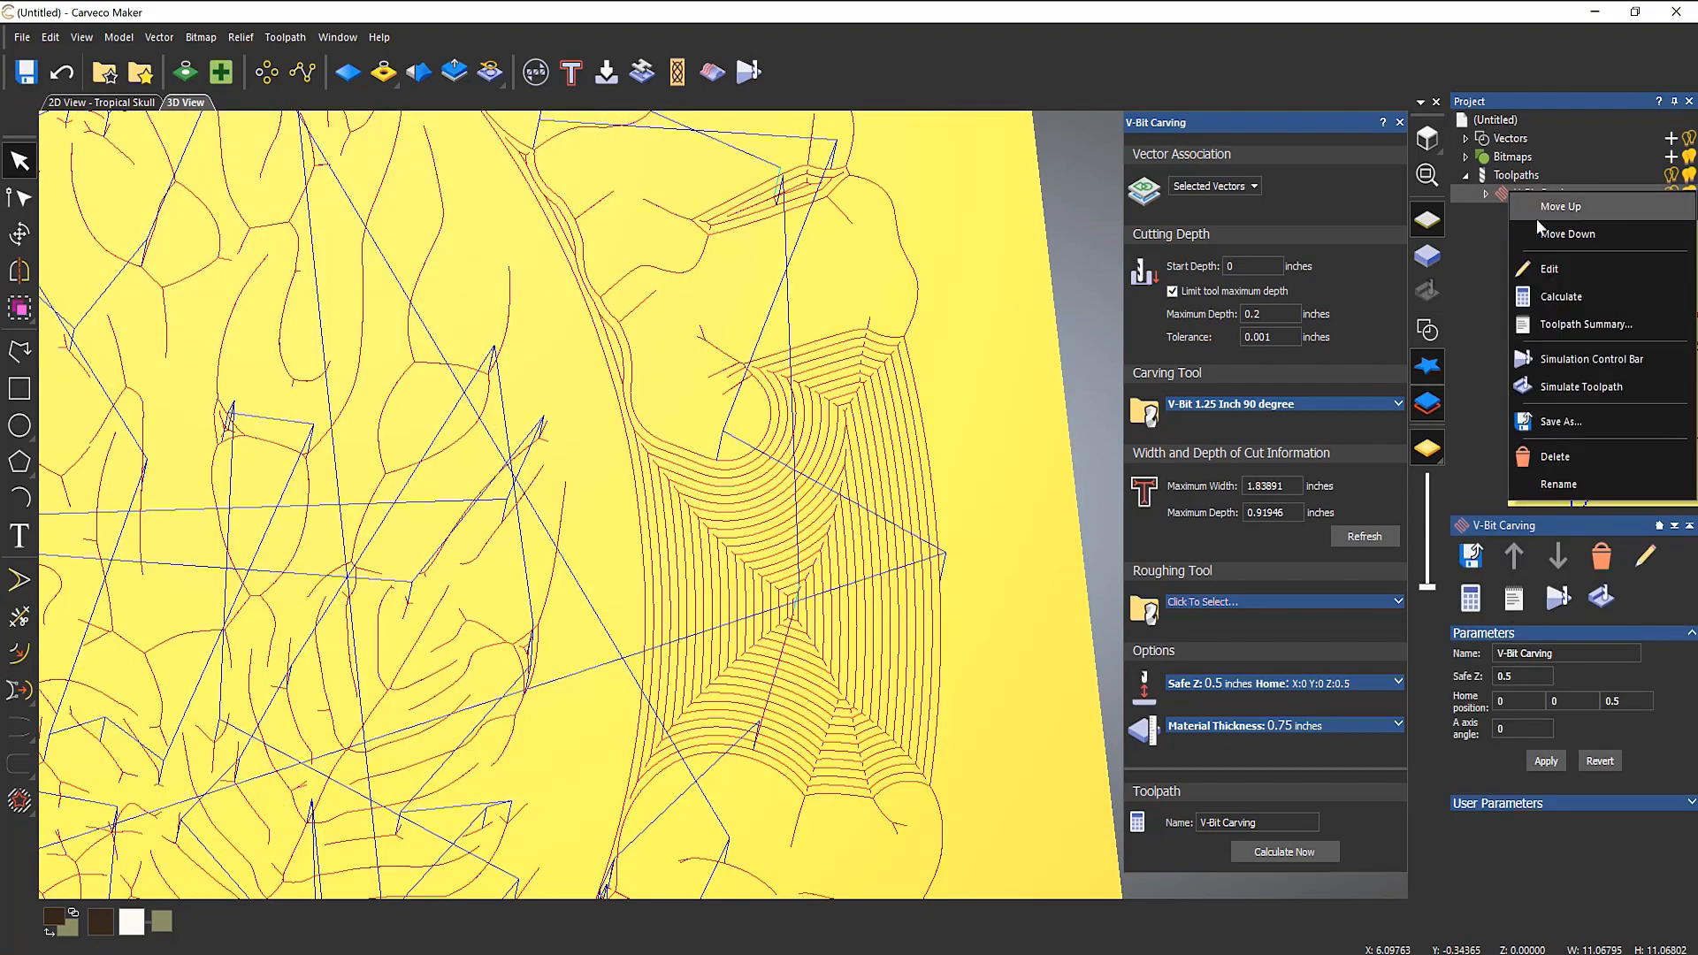
{"action": "left_click", "coordinate": [1577, 387]}
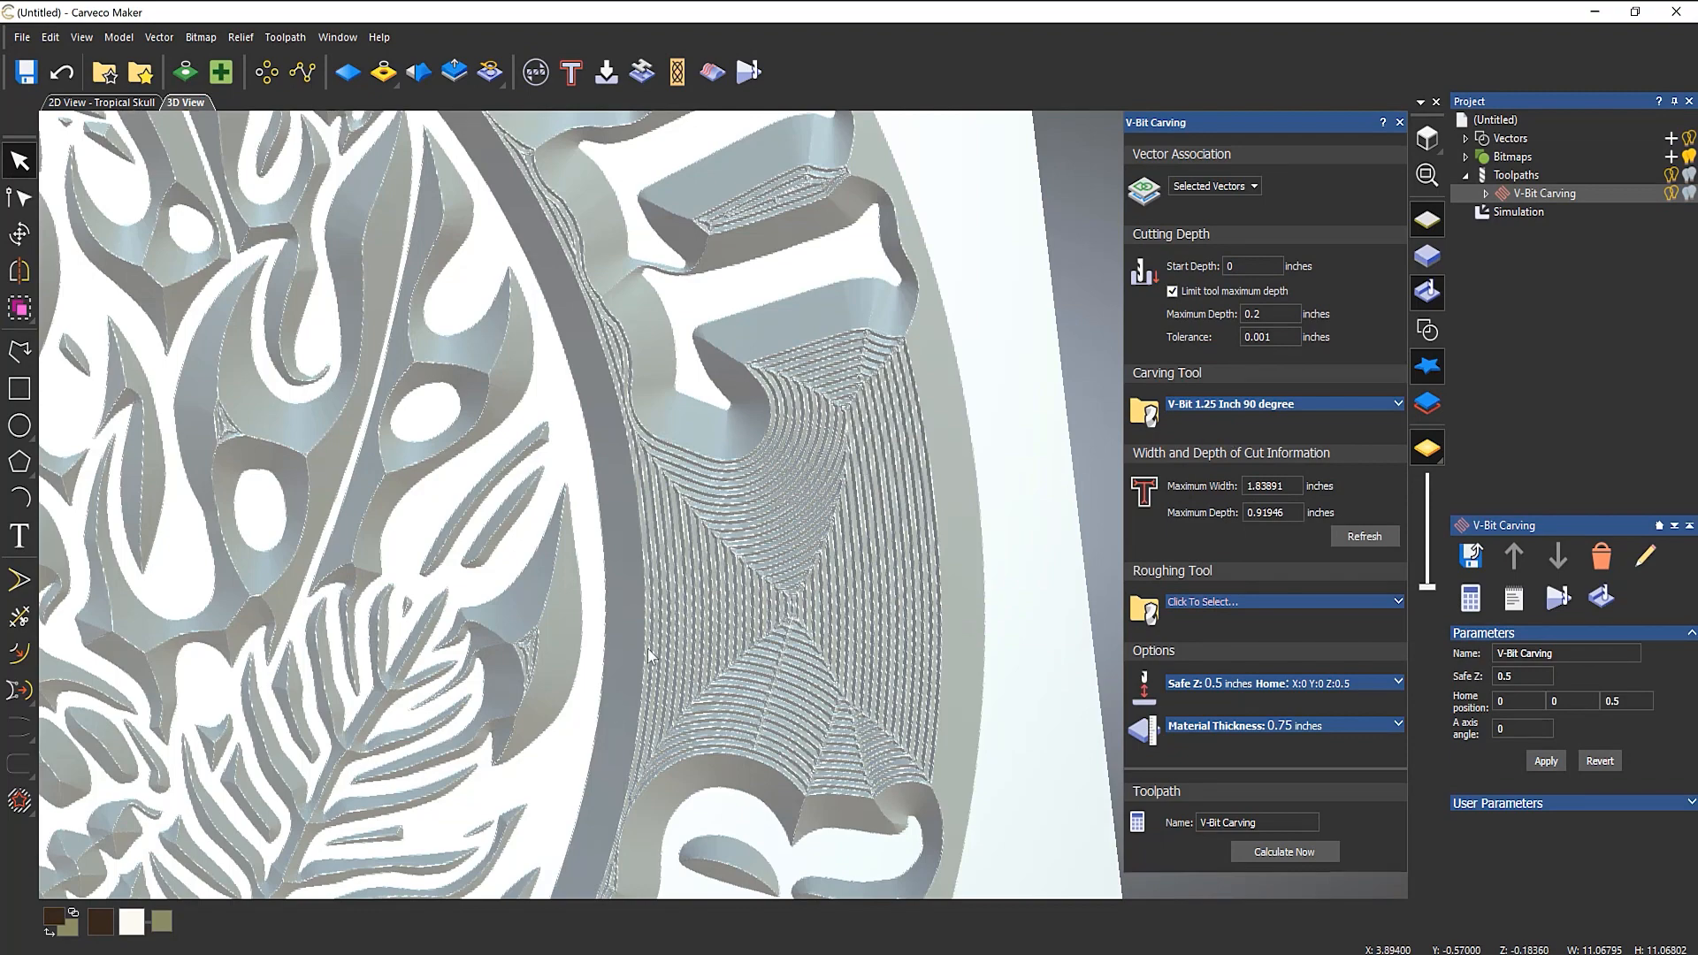
{"action": "scroll", "coordinate": [647, 649], "scroll_direction": "down", "scroll_amount": 4}
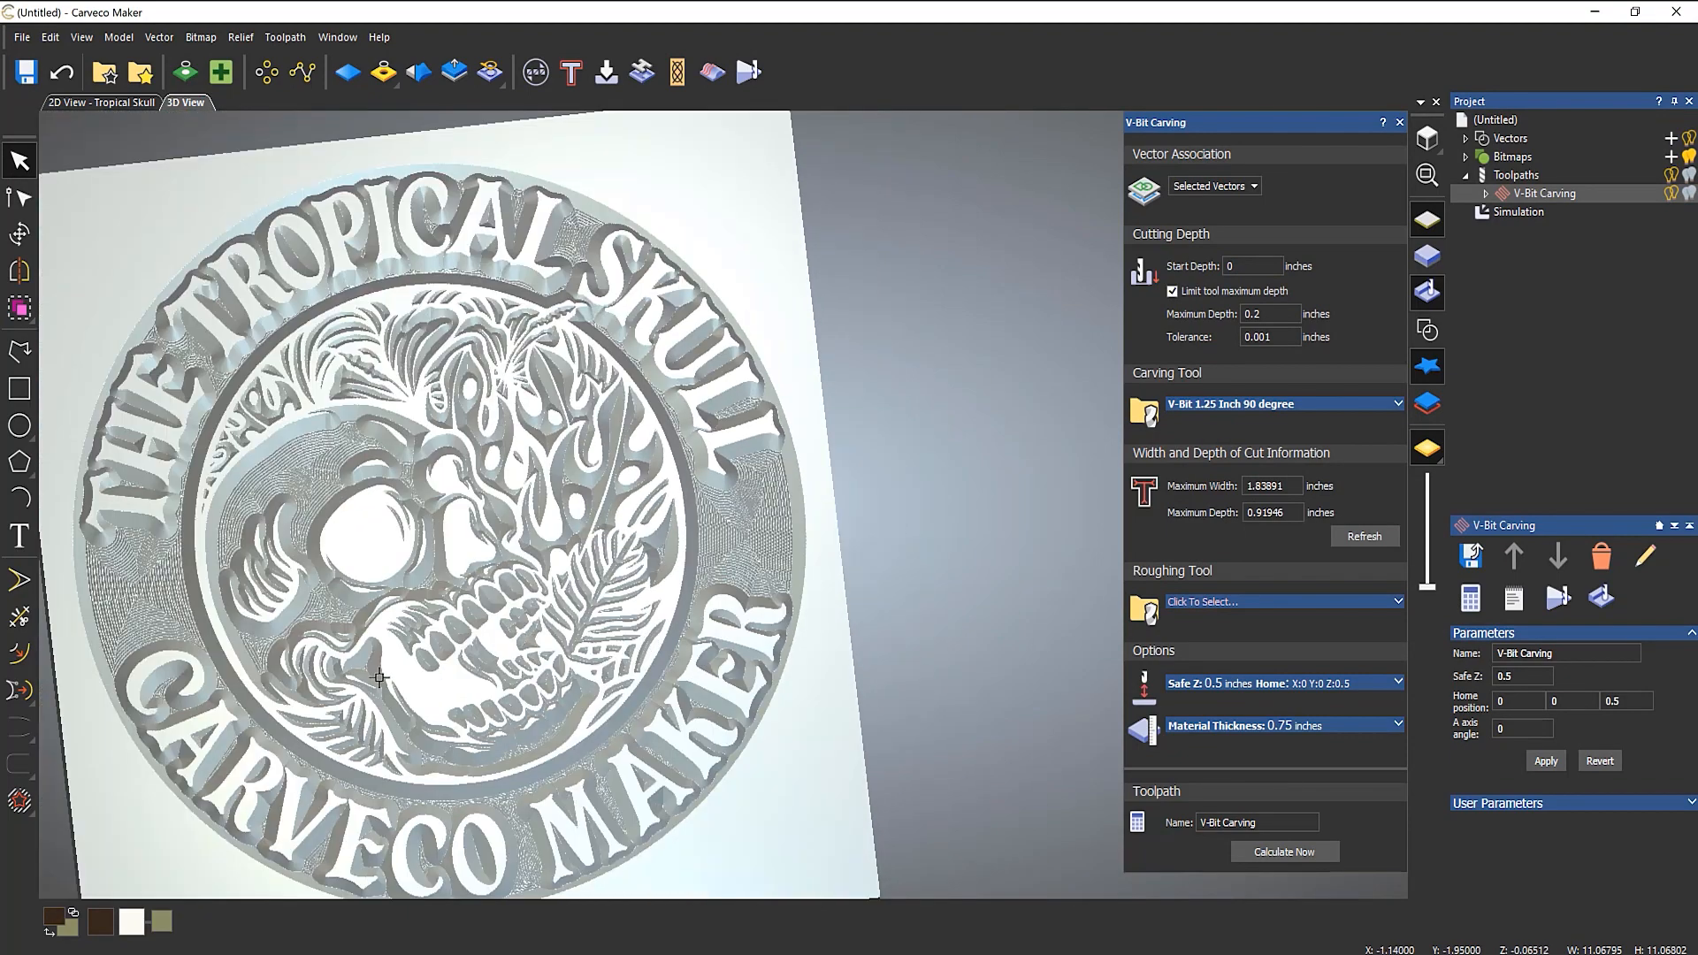
{"action": "scroll", "coordinate": [772, 512], "scroll_direction": "up", "scroll_amount": 5}
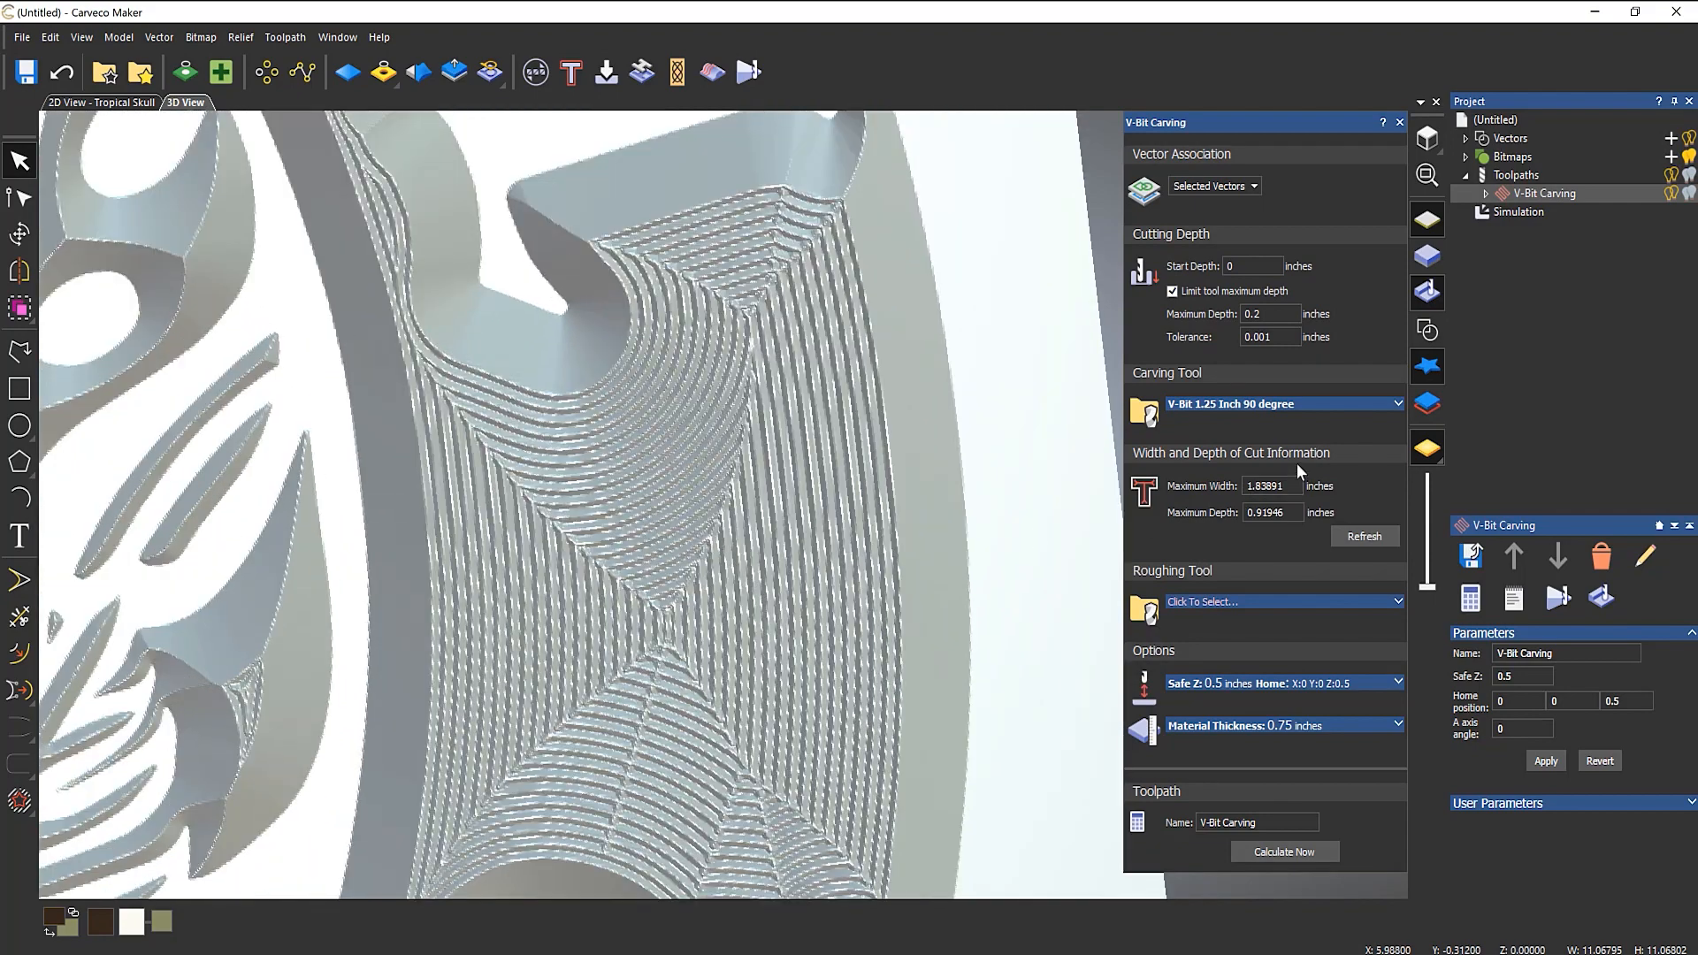
Set the V-bit carving tool's stepover to 0.010 inches and recalculate the V-Bit Carving toolpath.
{"action": "left_click", "coordinate": [1276, 408]}
{"action": "left_click", "coordinate": [1254, 498]}
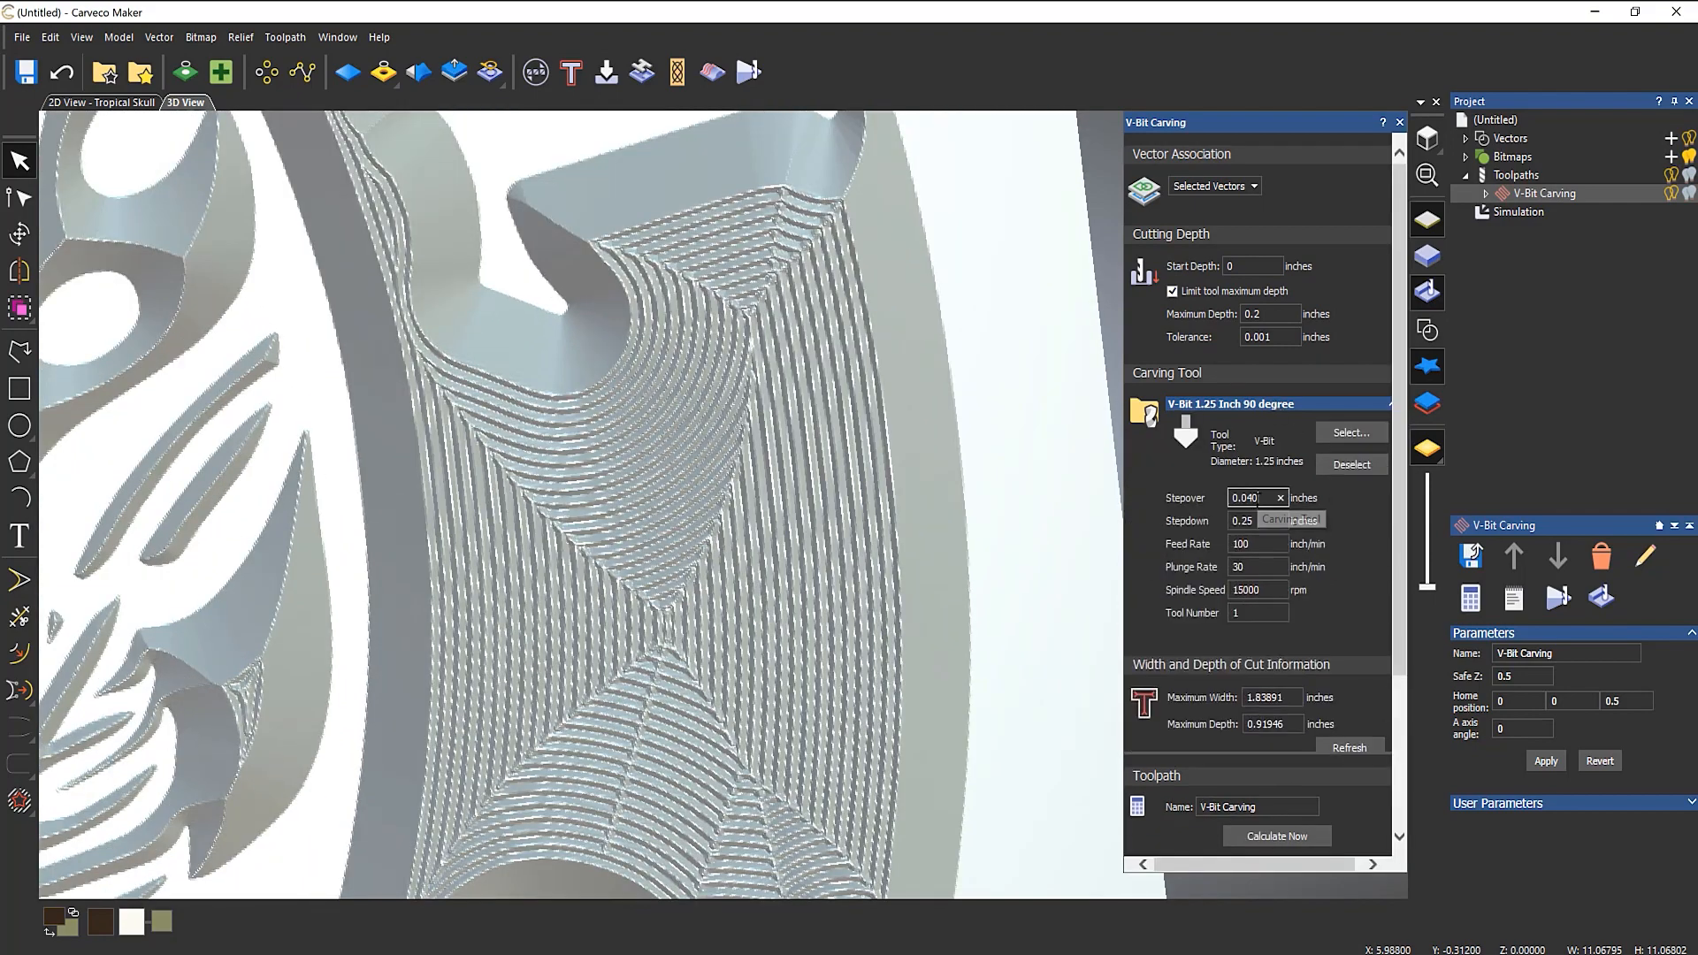
{"action": "left_click_drag", "start_coordinate": [1254, 498], "coordinate": [1248, 498]}
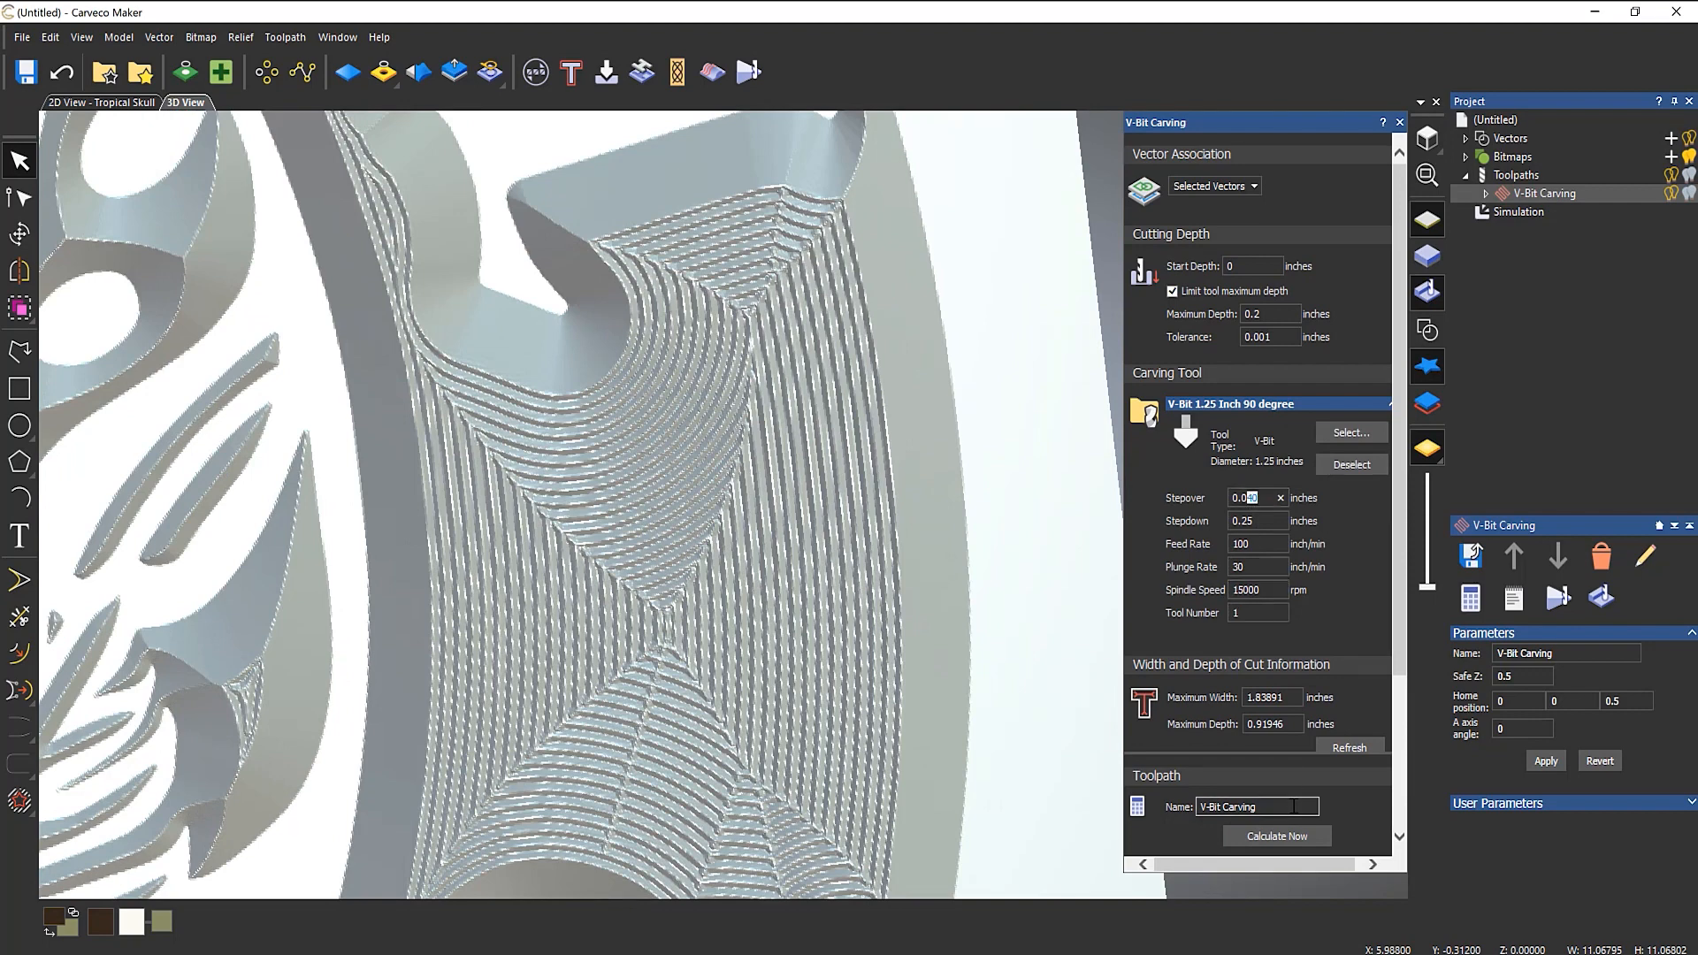
{"action": "type", "text": "10"}
{"action": "left_click", "coordinate": [1277, 836]}
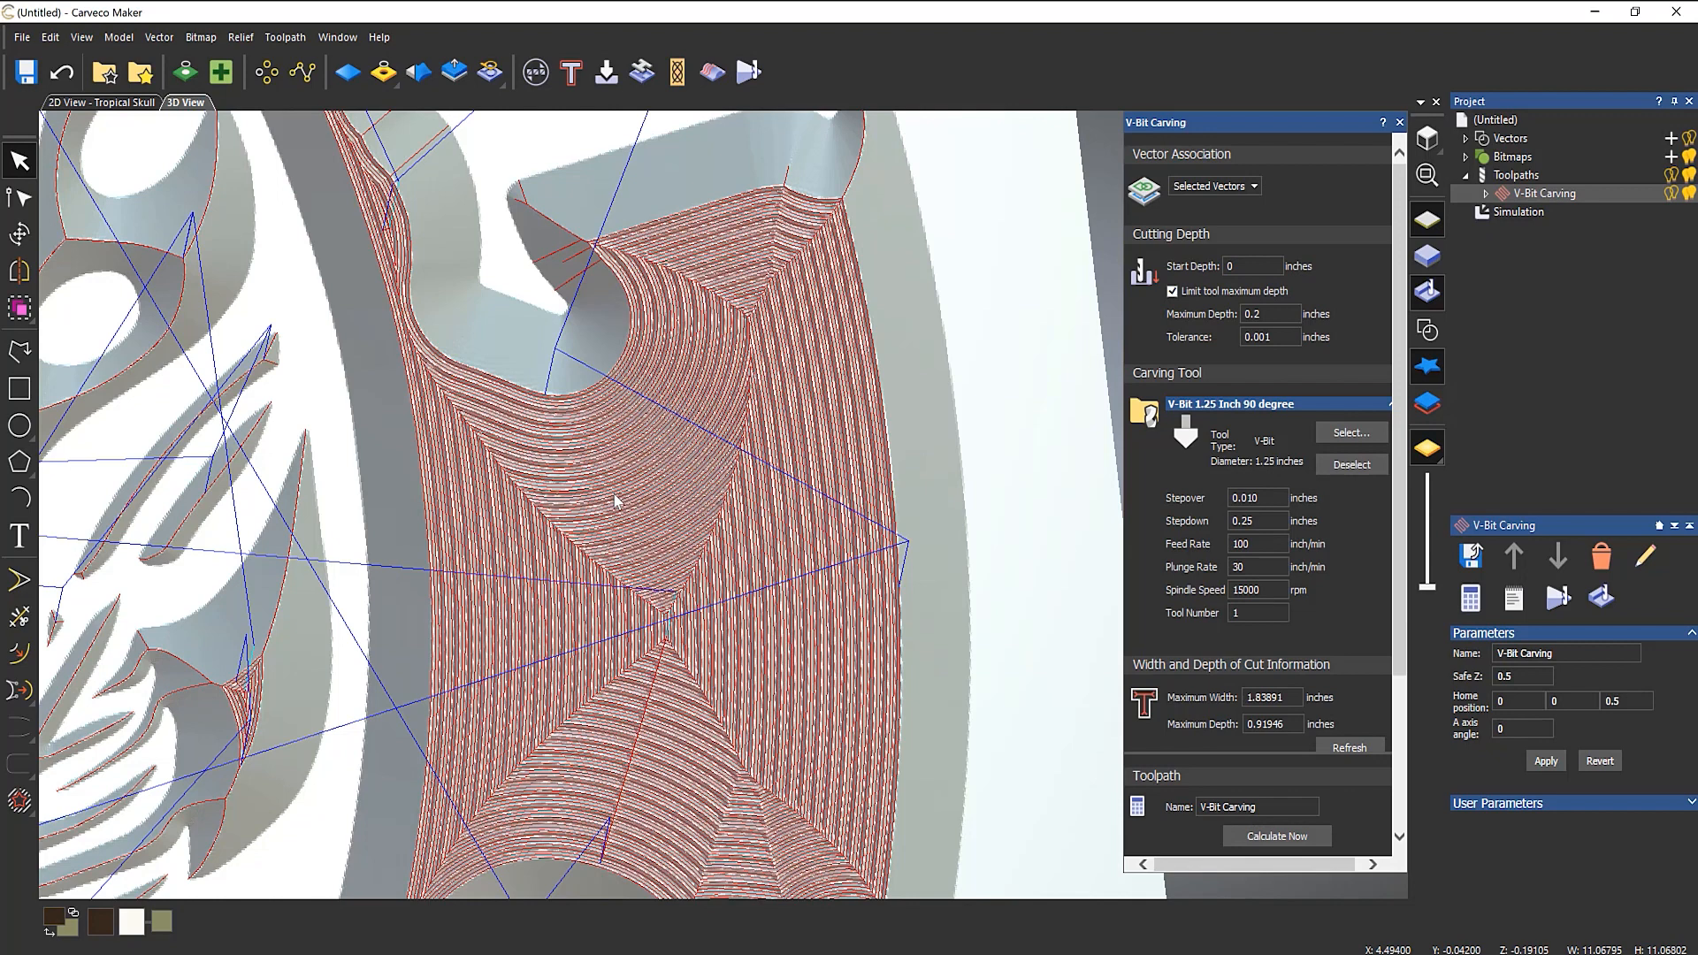
Replace the simulation with one of the finer-stepover toolpath and examine the carved floor up close and across the whole design.
{"action": "left_click", "coordinate": [1498, 215]}
{"action": "right_click", "coordinate": [1503, 214]}
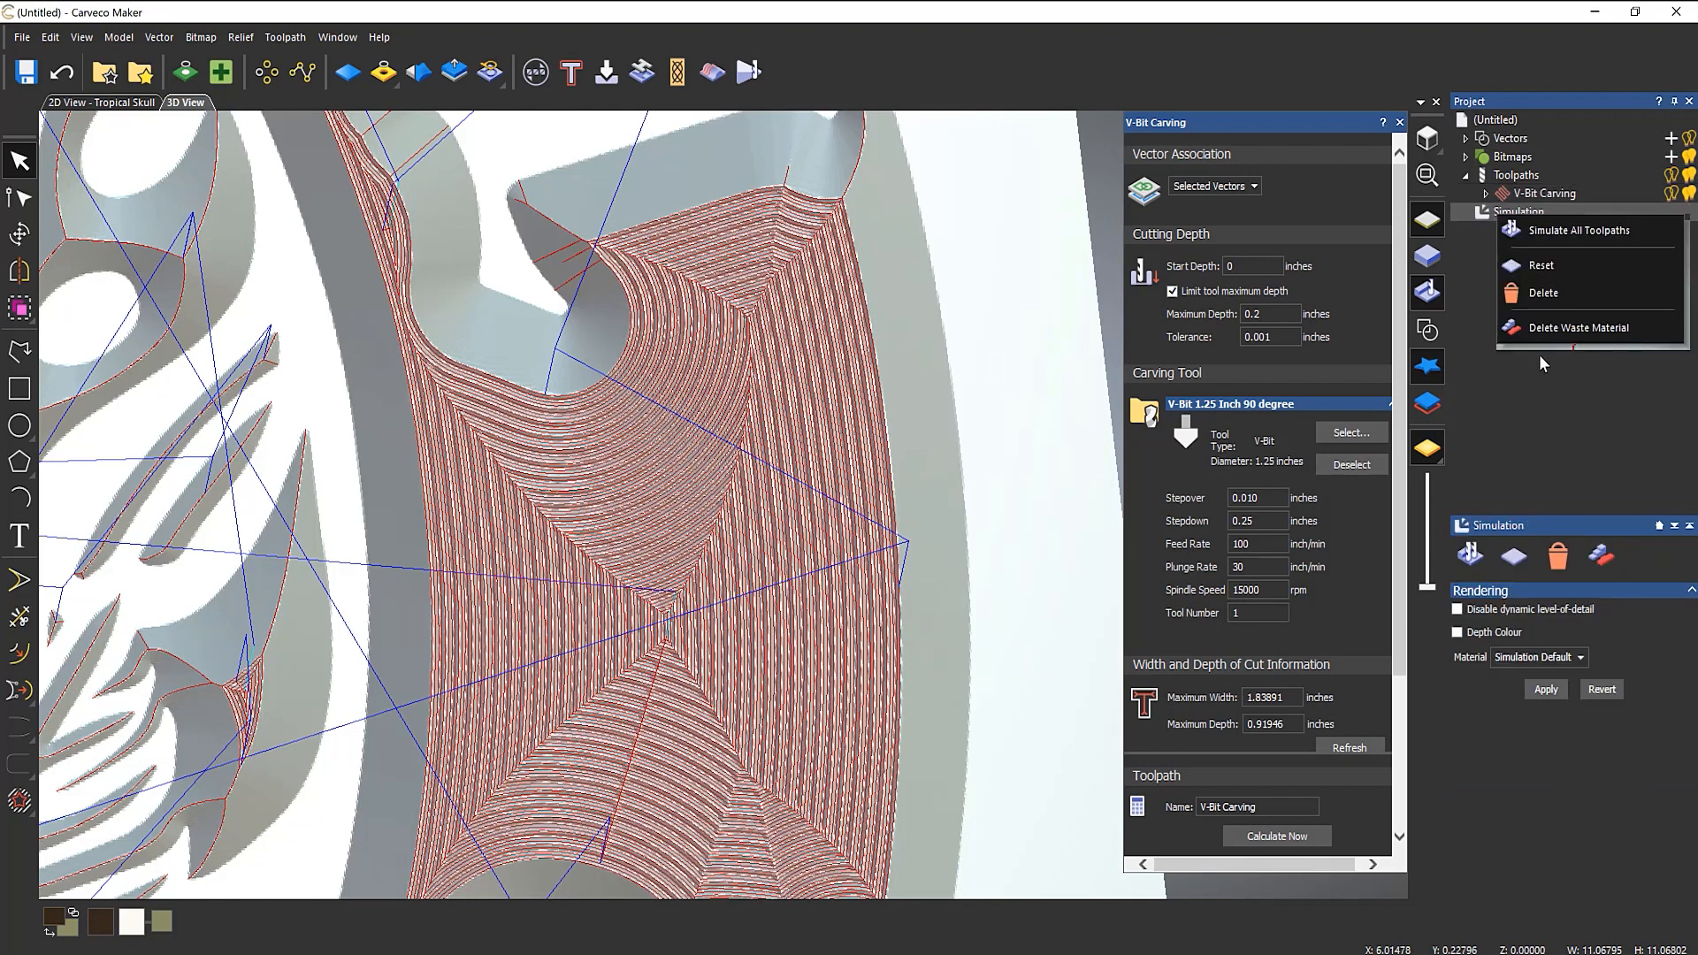
{"action": "left_click", "coordinate": [1542, 299]}
{"action": "right_click", "coordinate": [1525, 198]}
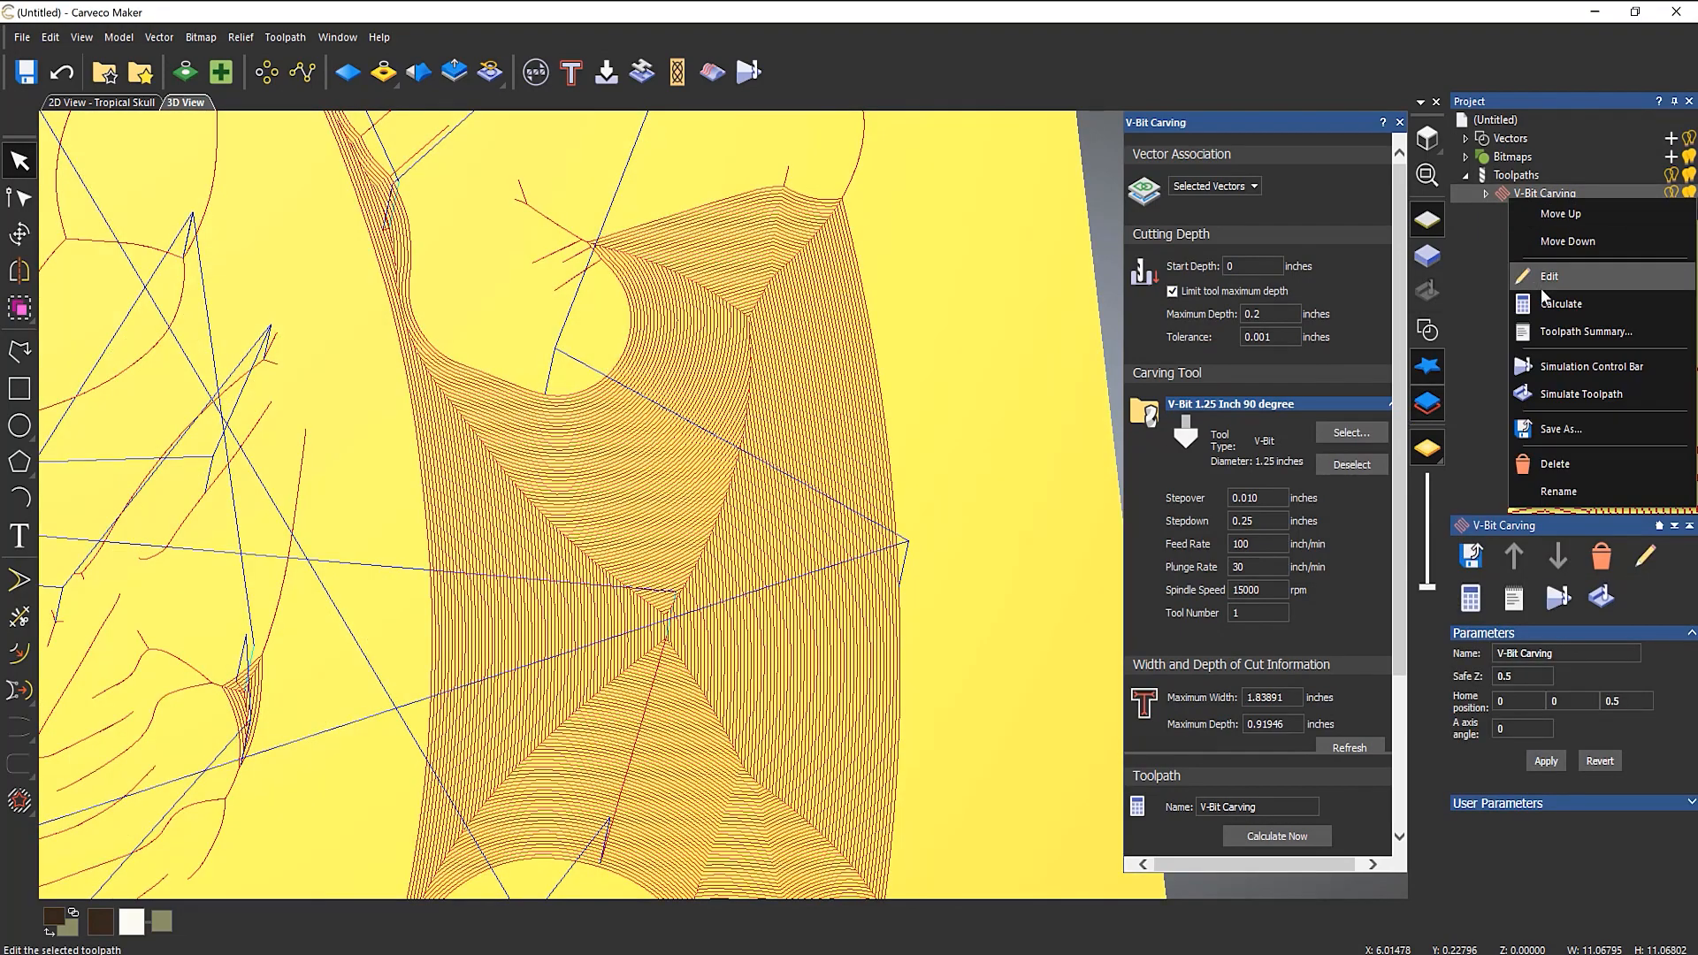
{"action": "left_click", "coordinate": [1565, 382]}
{"action": "scroll", "coordinate": [585, 632], "scroll_direction": "up", "scroll_amount": 6}
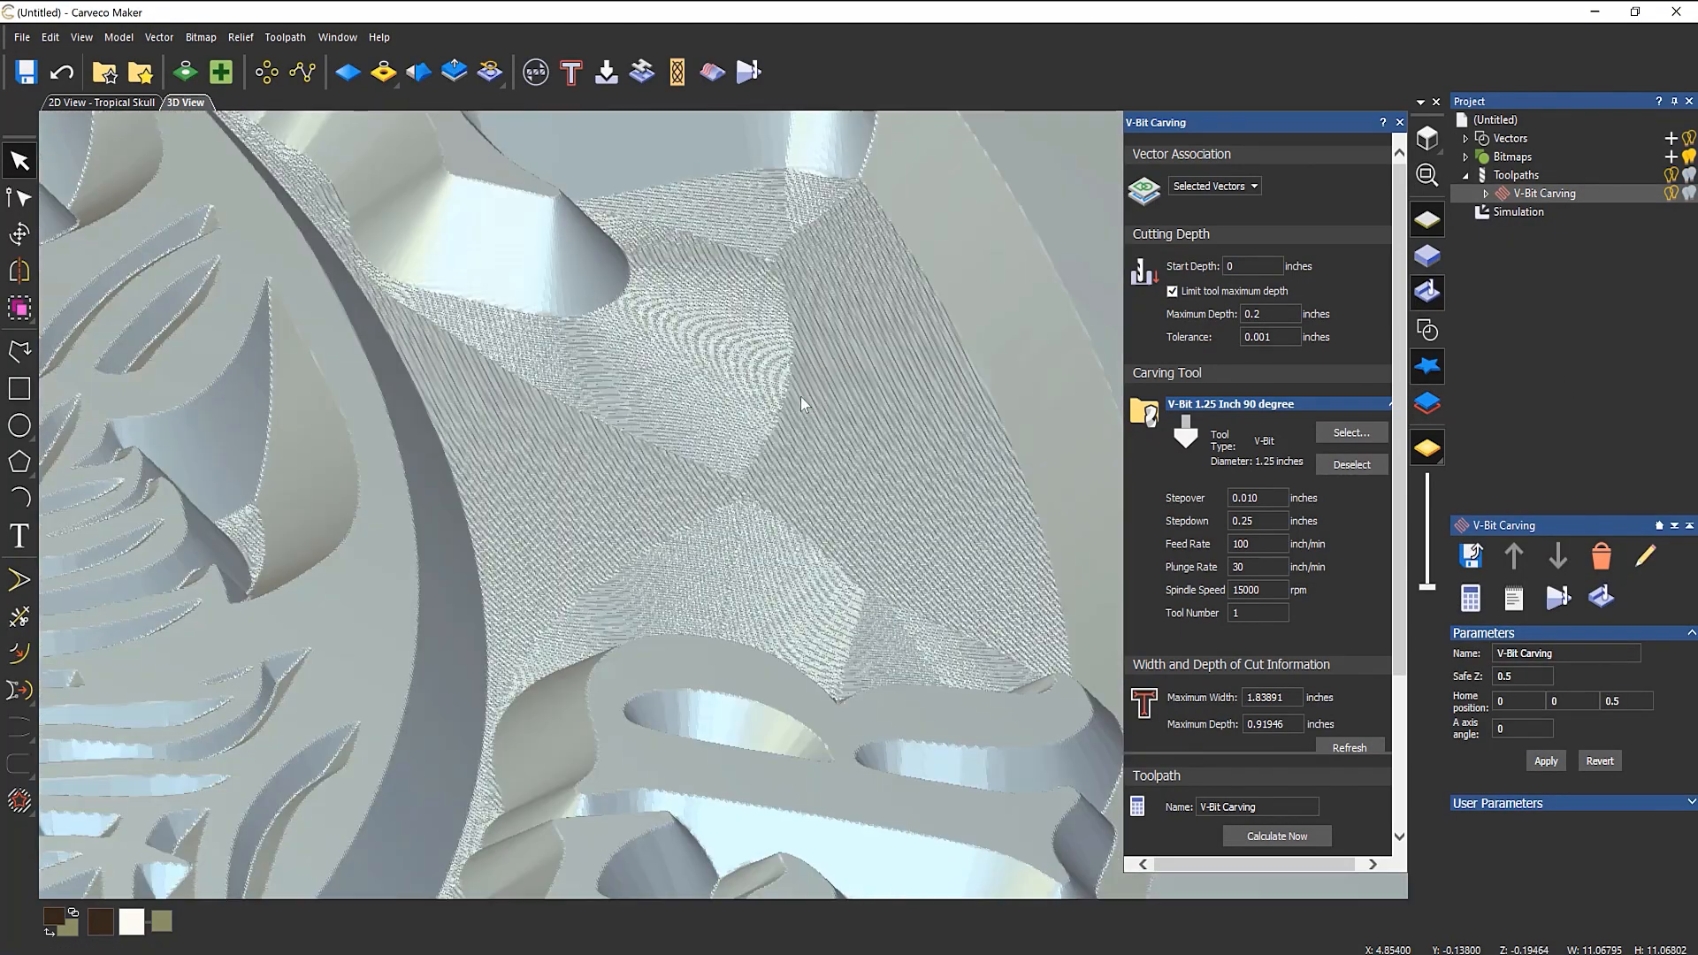
{"action": "left_click_drag", "start_coordinate": [800, 397], "coordinate": [717, 616]}
{"action": "scroll", "coordinate": [623, 501], "scroll_direction": "down", "scroll_amount": 3}
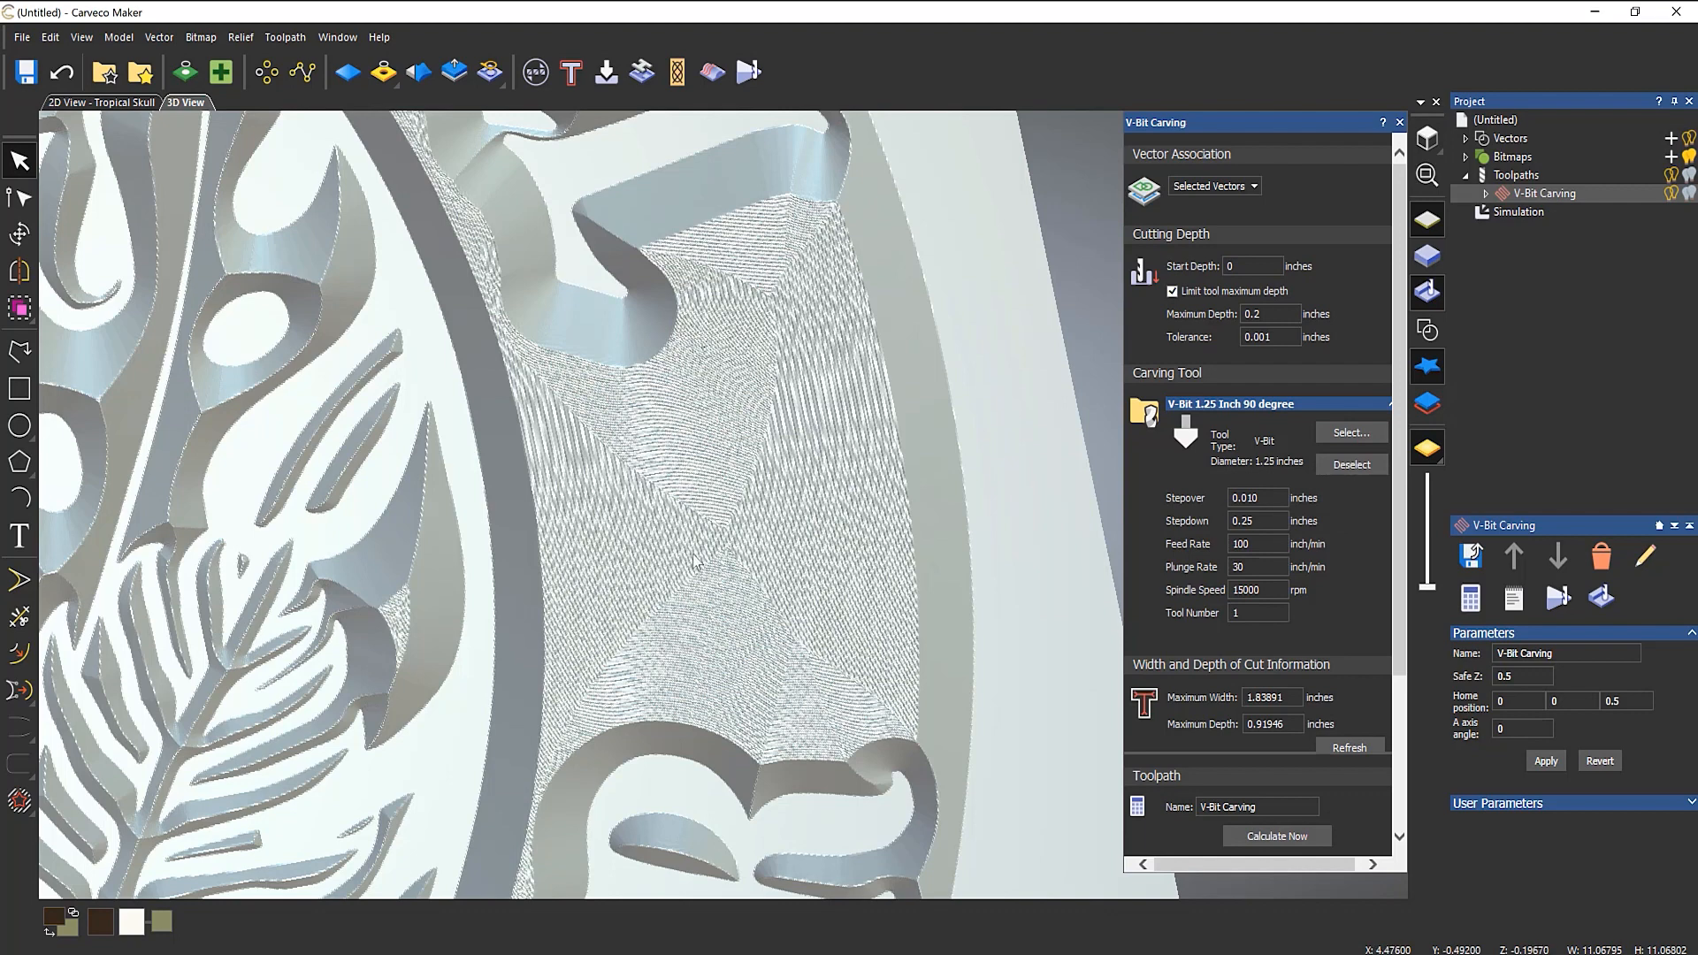
{"action": "scroll", "coordinate": [694, 562], "scroll_direction": "down", "scroll_amount": 6}
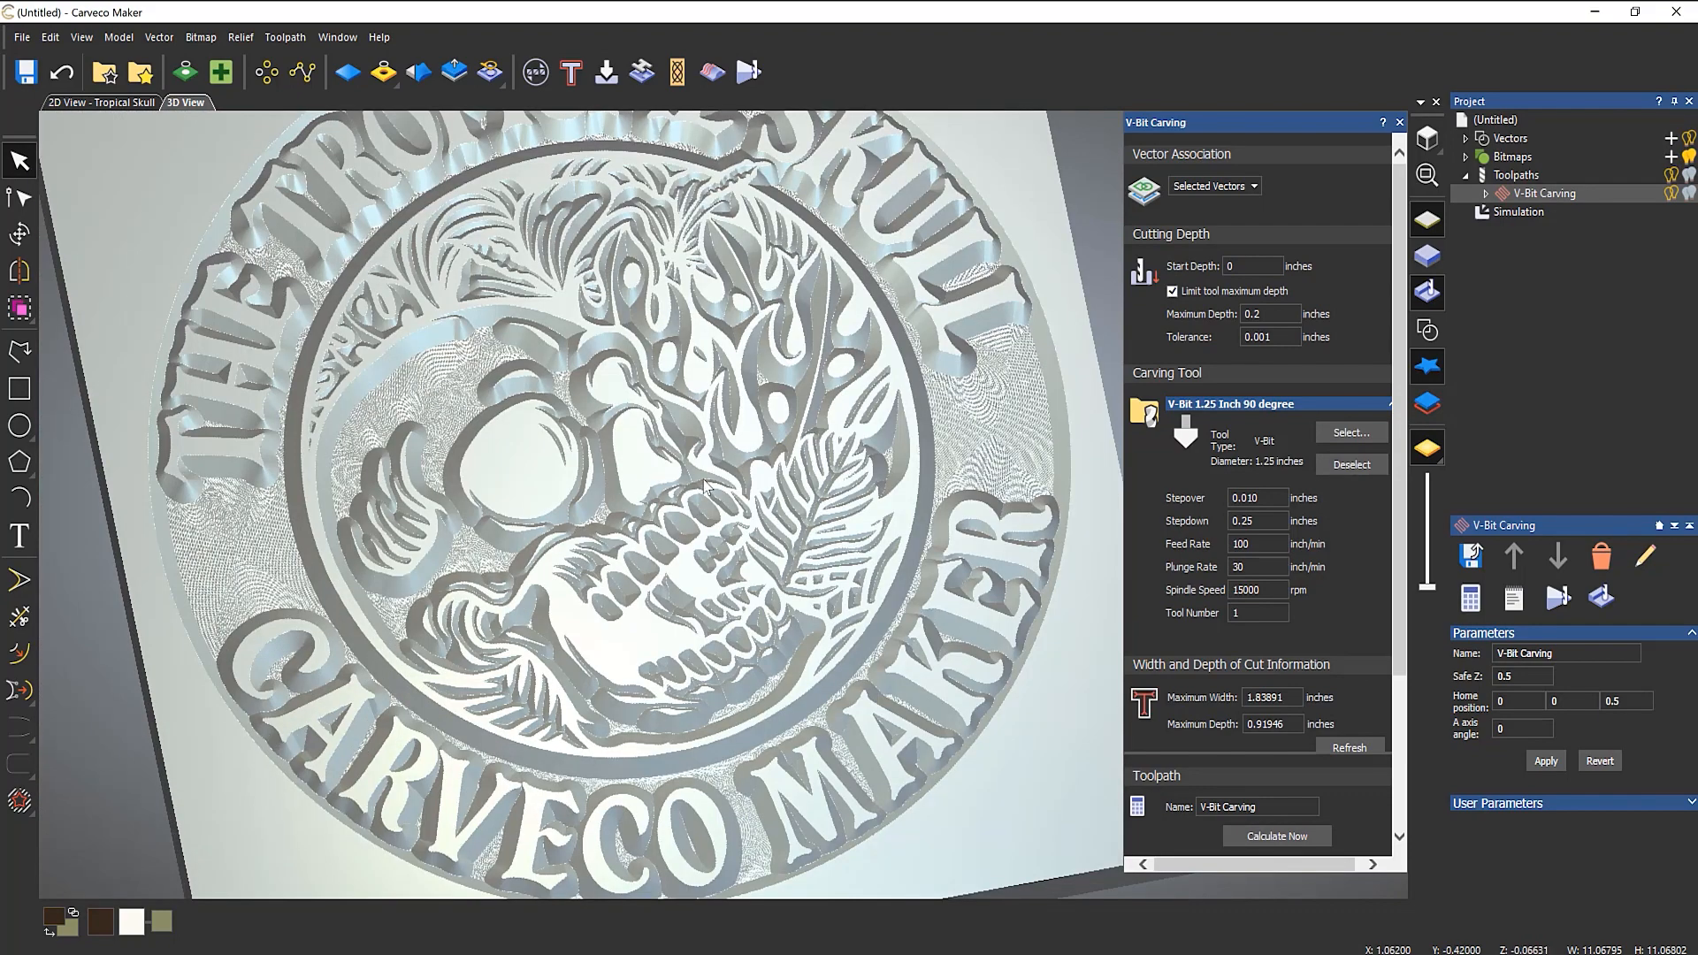
{"action": "left_click_drag", "start_coordinate": [668, 433], "coordinate": [996, 551]}
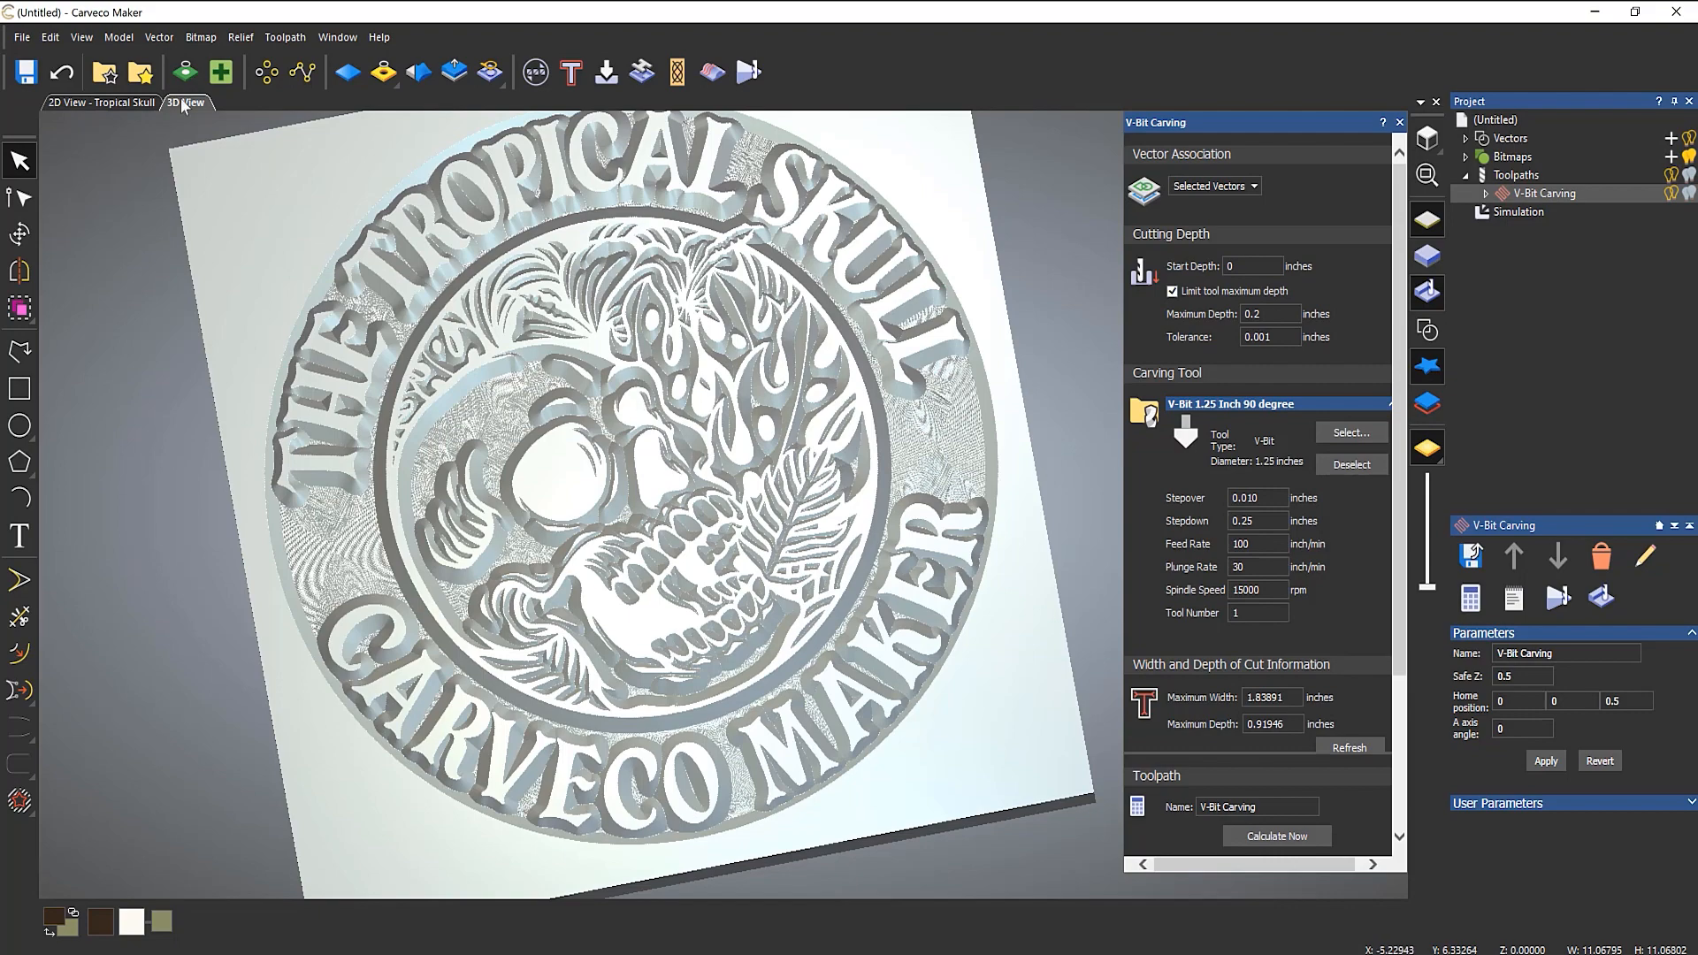
Hide the V-Bit Carving toolpath in the 2D view and display the vectors over the 3D model.
{"action": "left_click", "coordinate": [105, 103]}
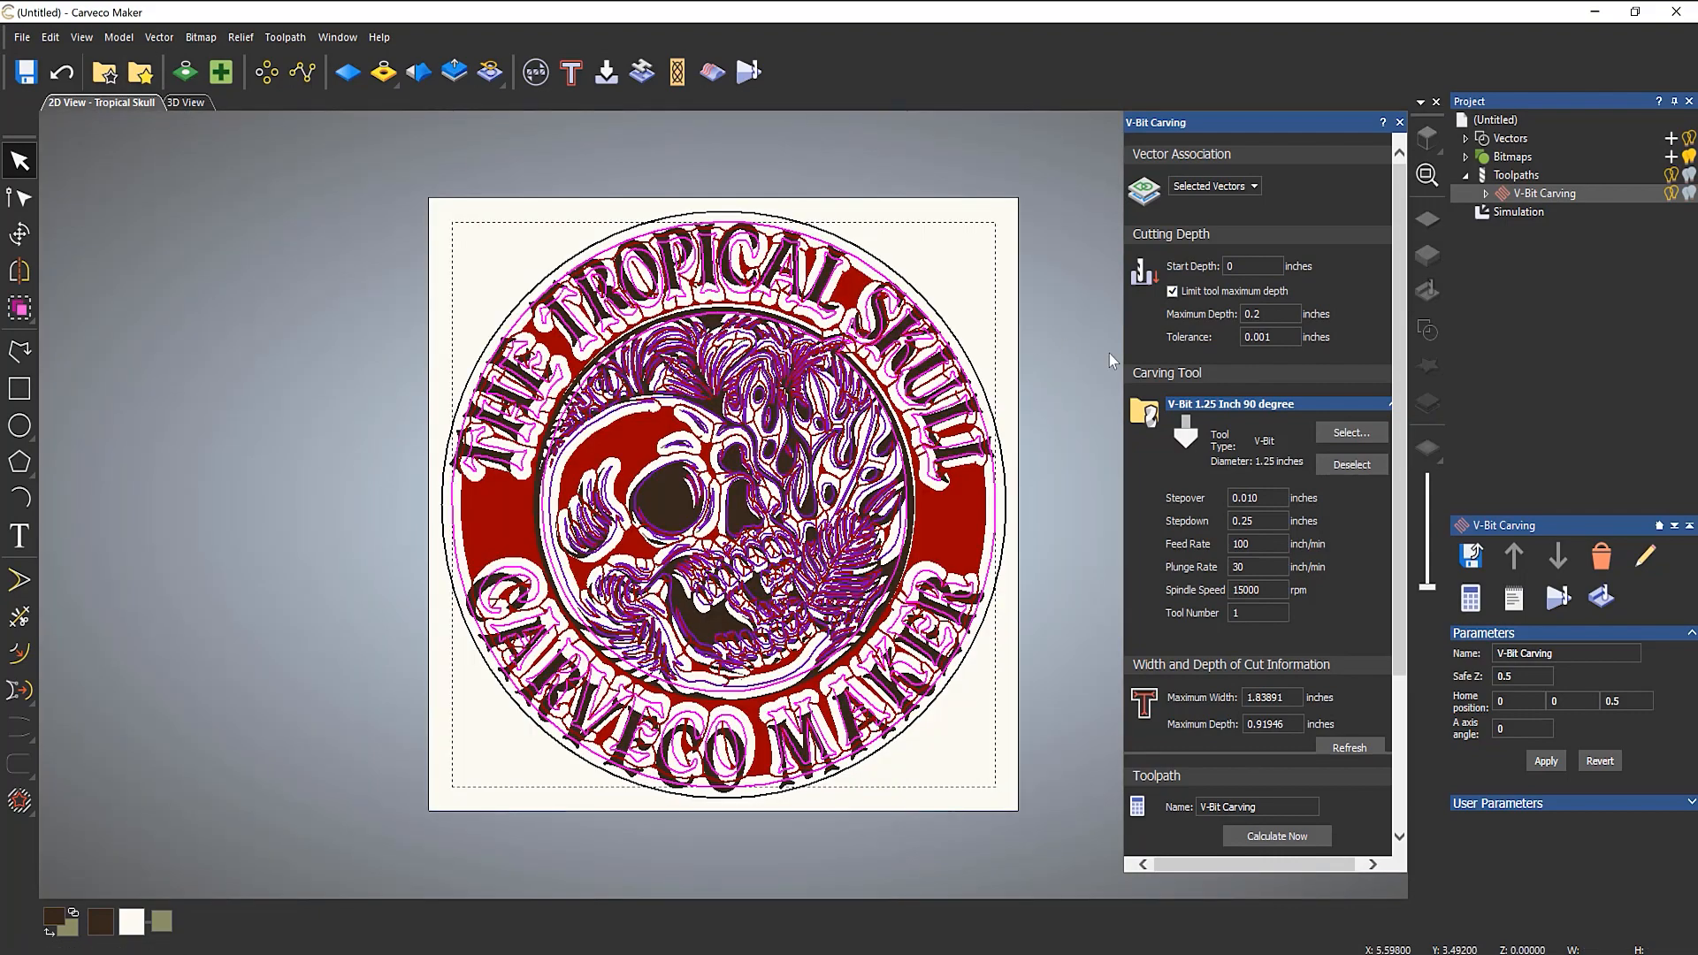
{"action": "left_click", "coordinate": [1670, 194]}
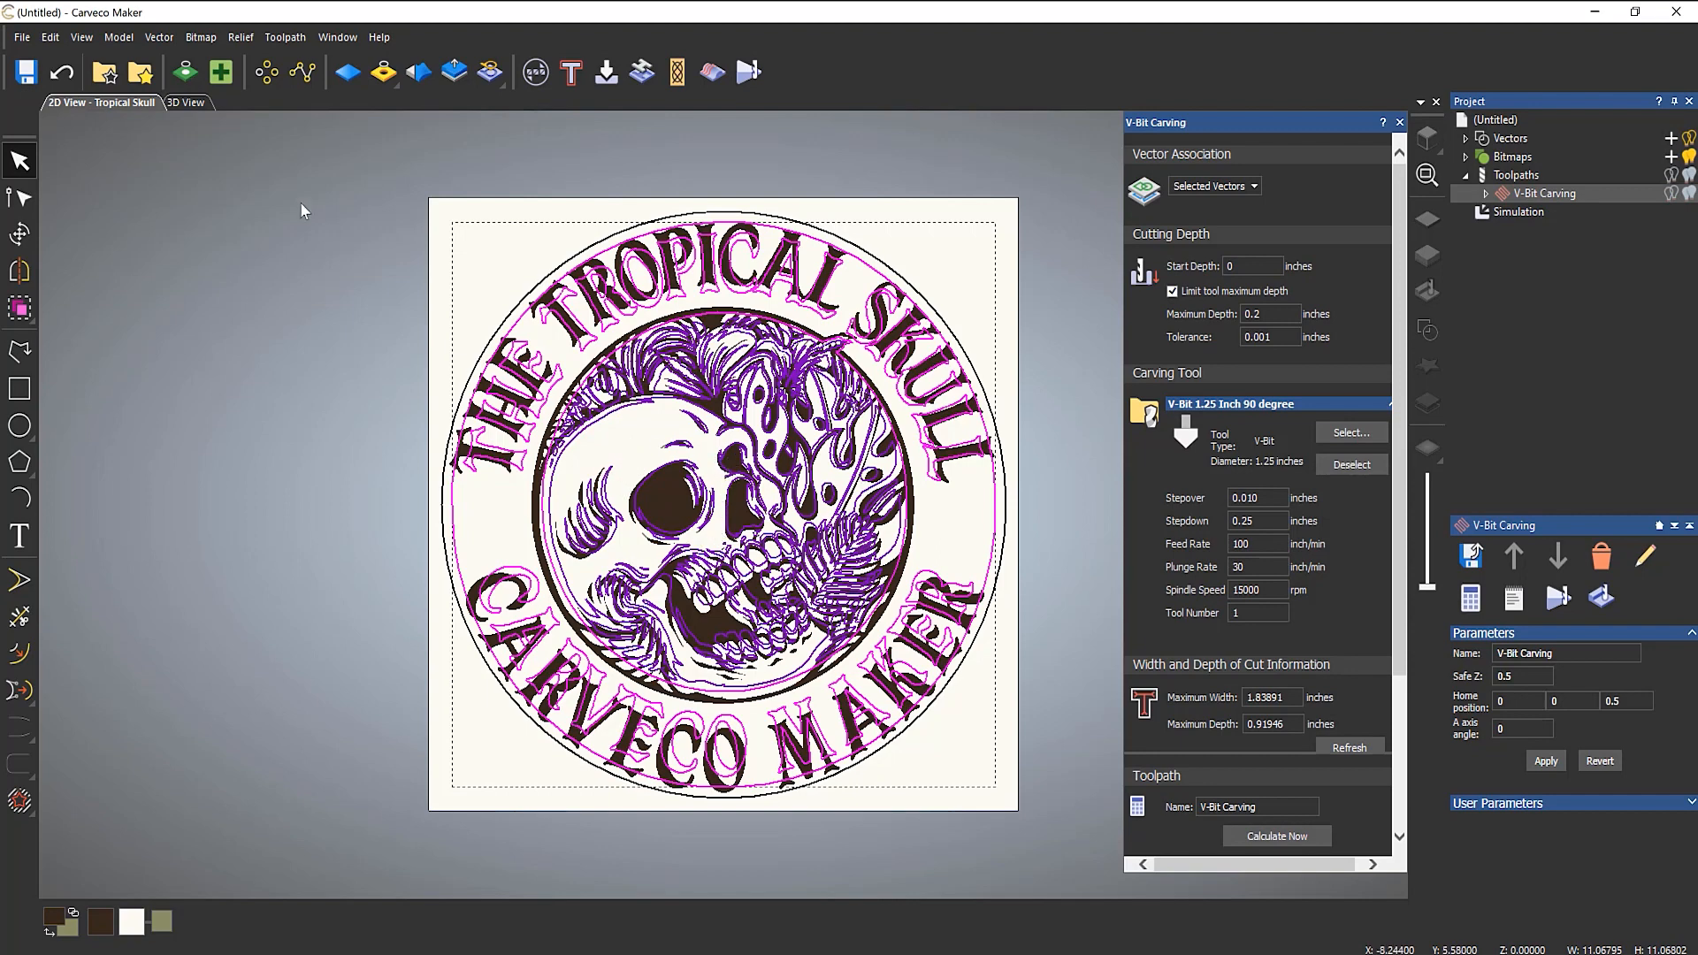
{"action": "left_click", "coordinate": [183, 103]}
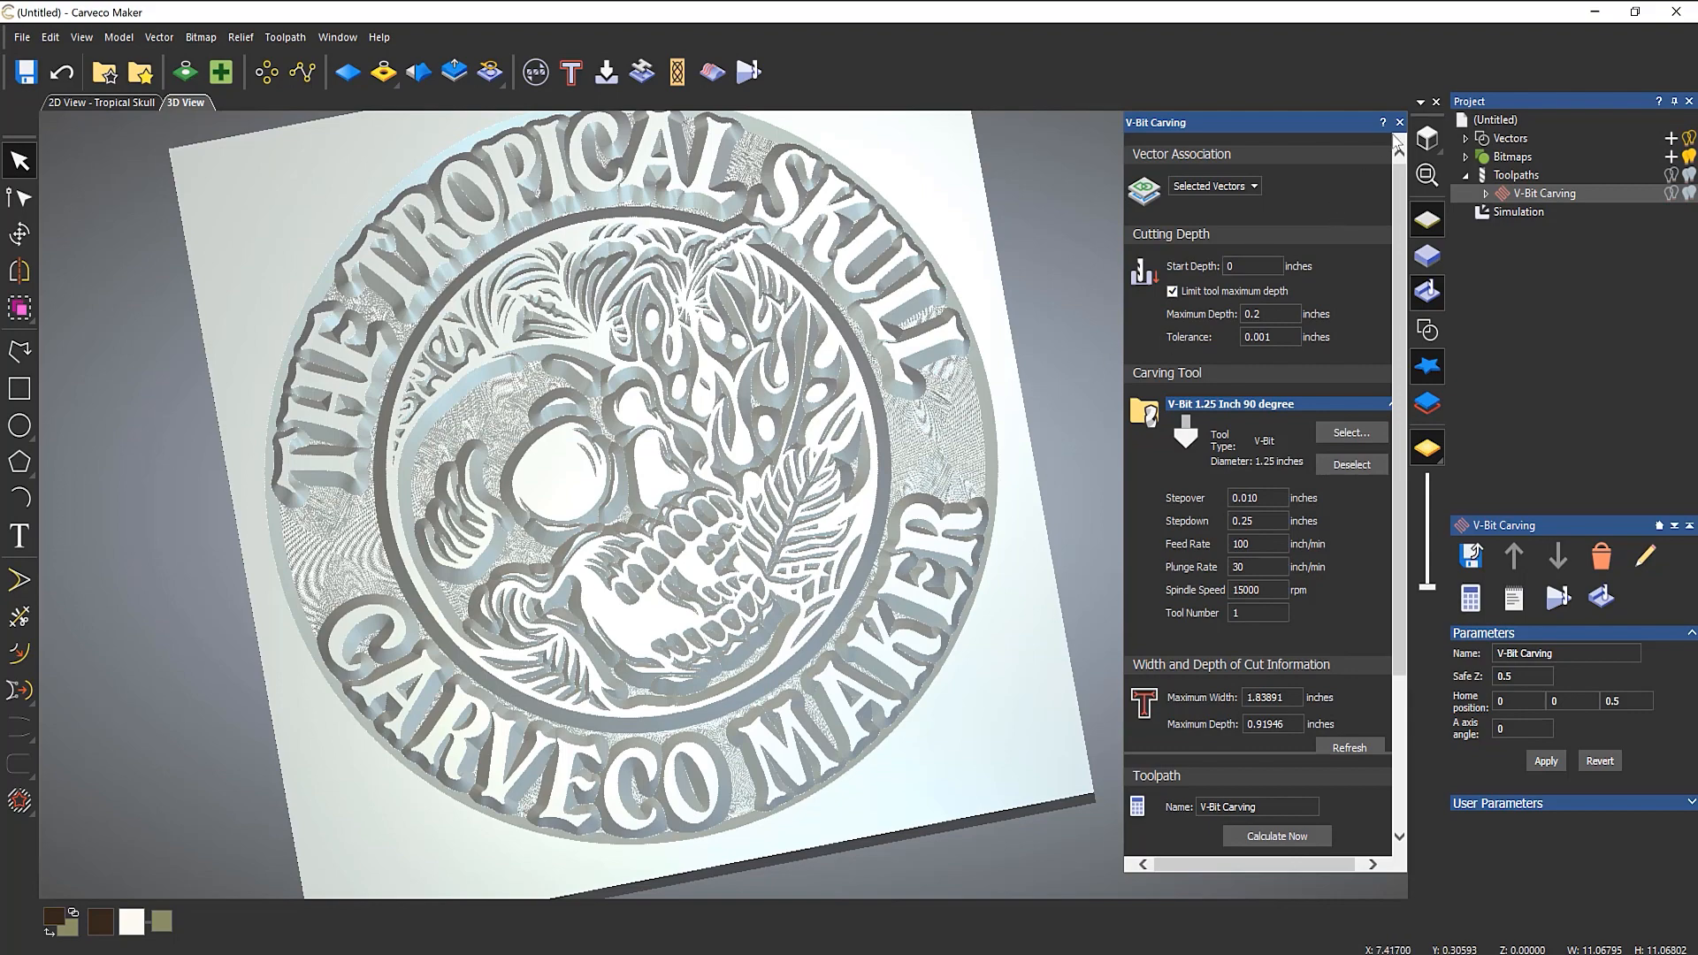
{"action": "left_click", "coordinate": [1427, 330]}
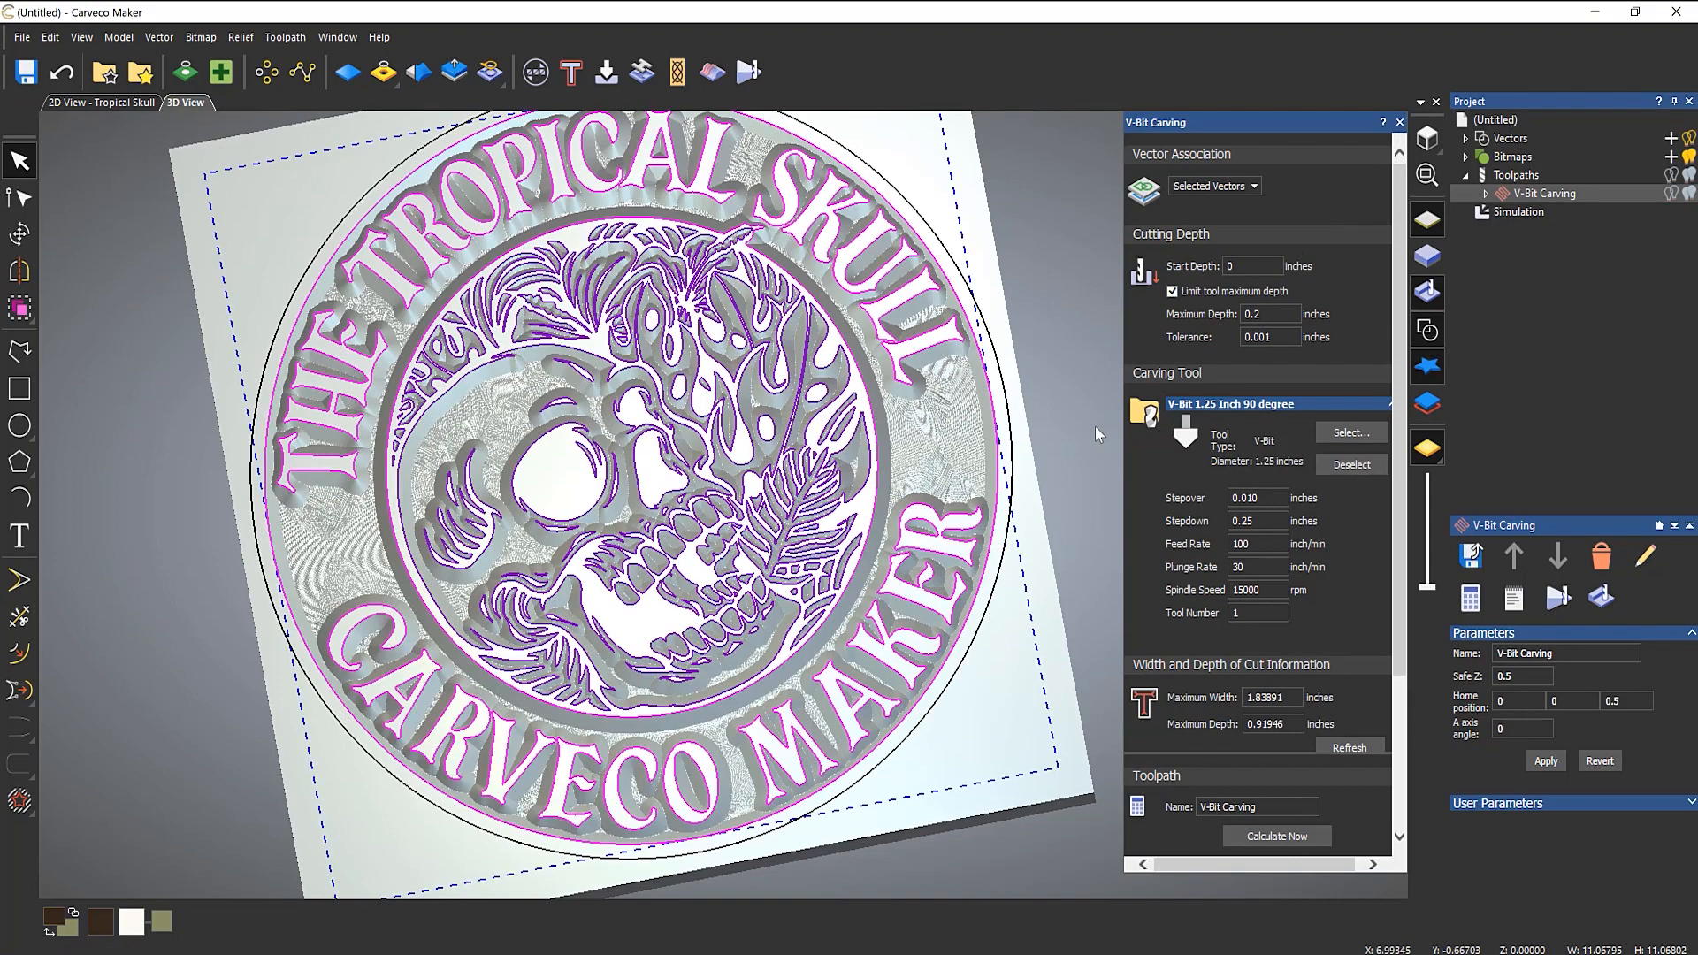
Delete the simulation and look at the vectors on the model from straight above.
{"action": "left_click", "coordinate": [1510, 213]}
{"action": "right_click", "coordinate": [1512, 212]}
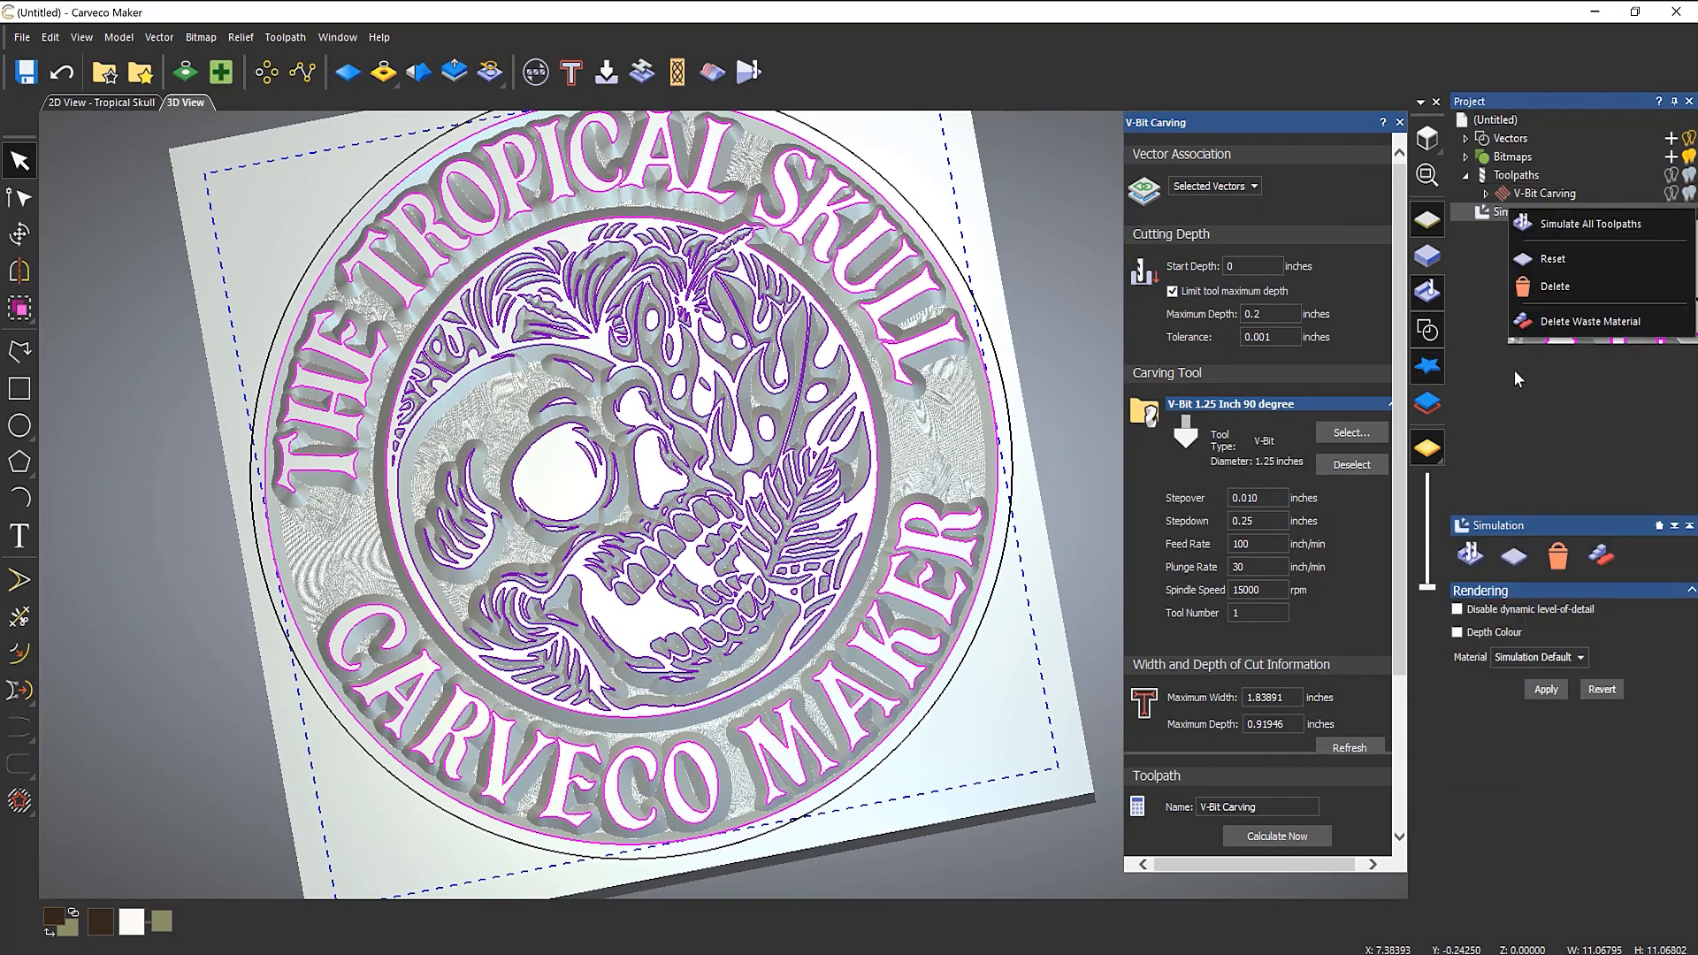
{"action": "left_click", "coordinate": [1537, 289]}
{"action": "left_click", "coordinate": [1425, 139]}
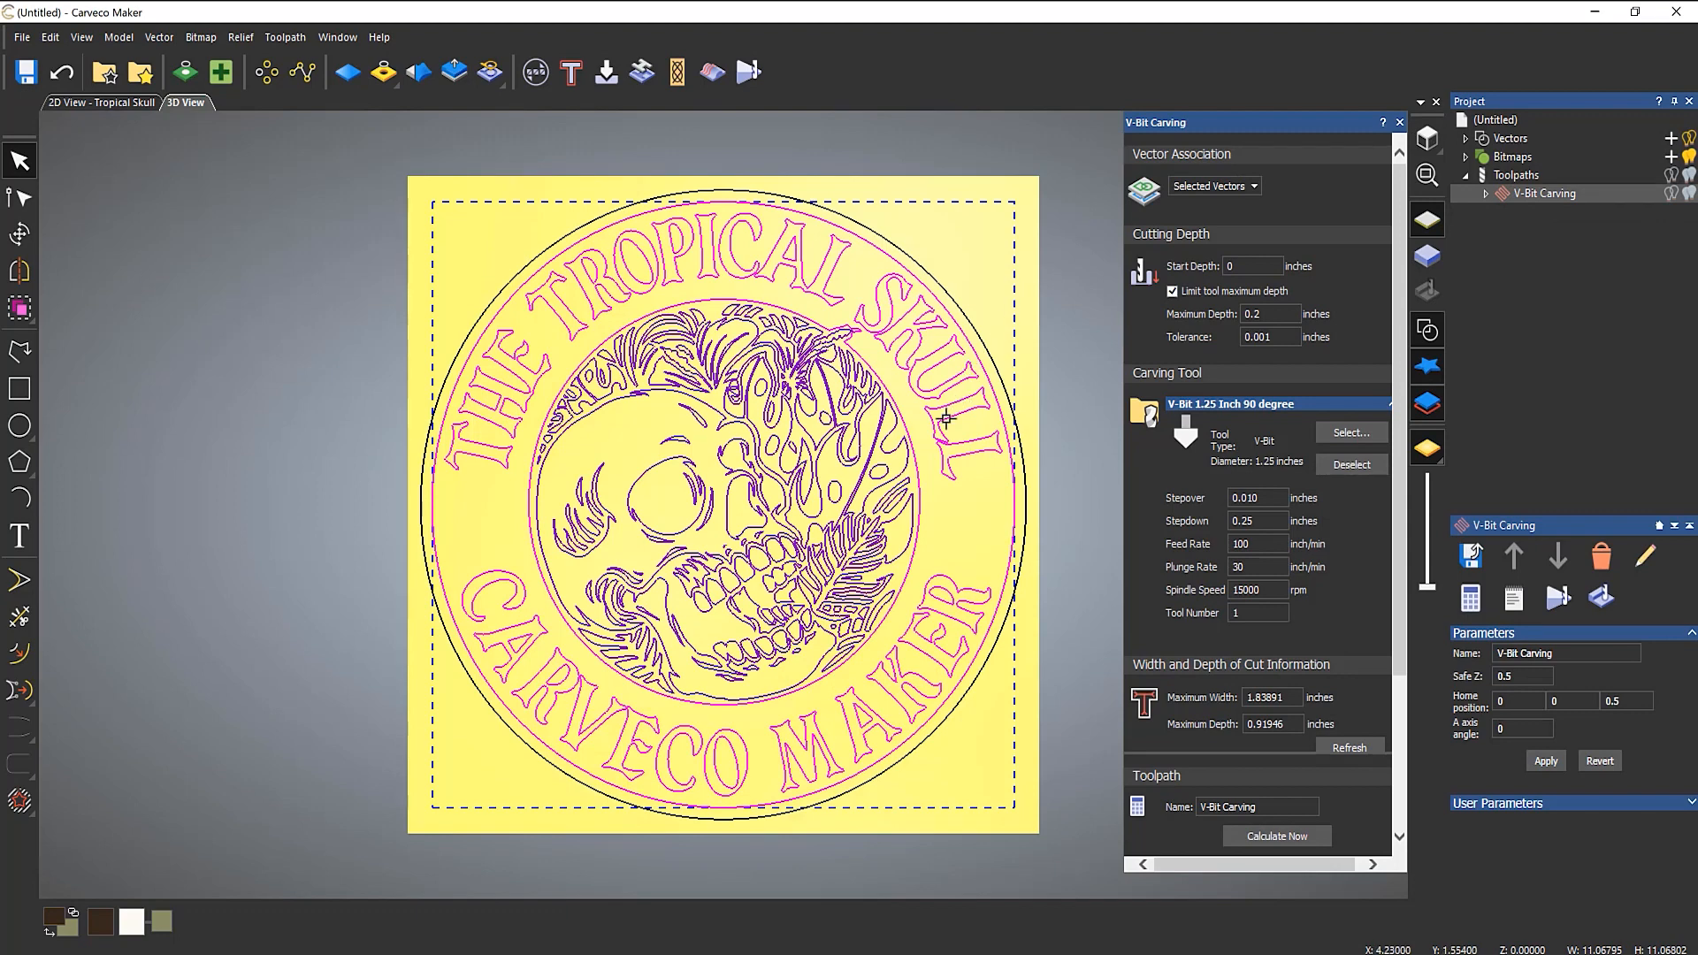
Recalculate the V-Bit Carving toolpath without the inner skull artwork vectors, simulate it, and close the toolpath settings.
{"action": "left_click", "coordinate": [698, 493]}
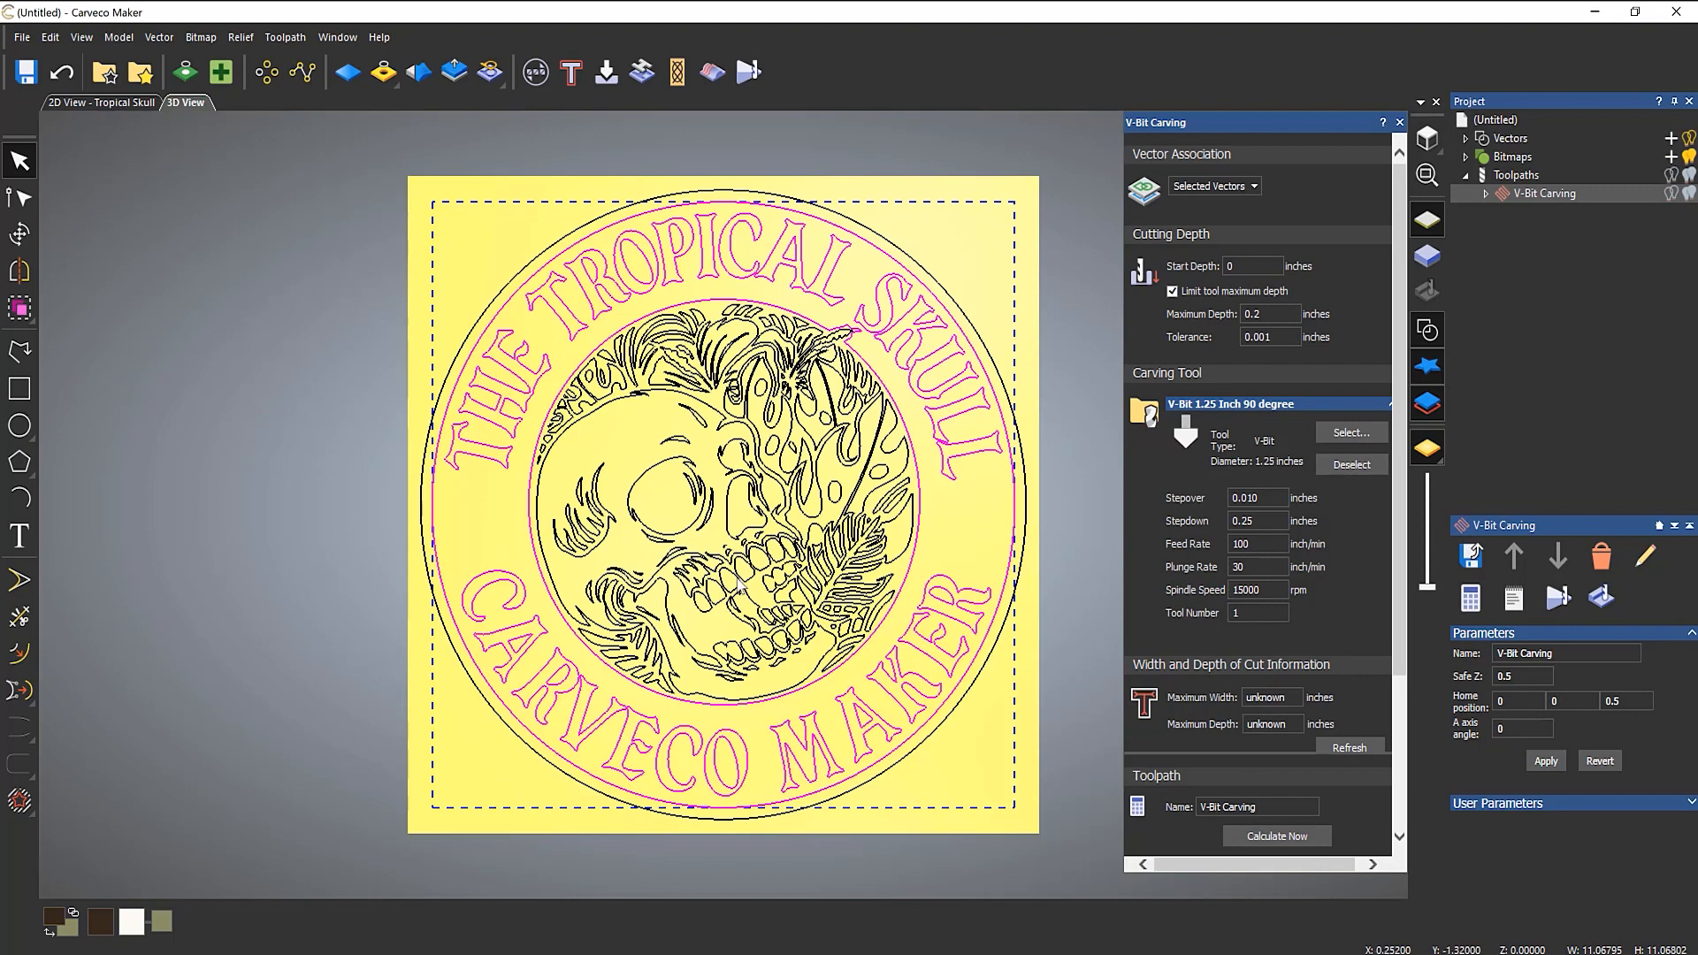
{"action": "left_click", "coordinate": [1278, 838]}
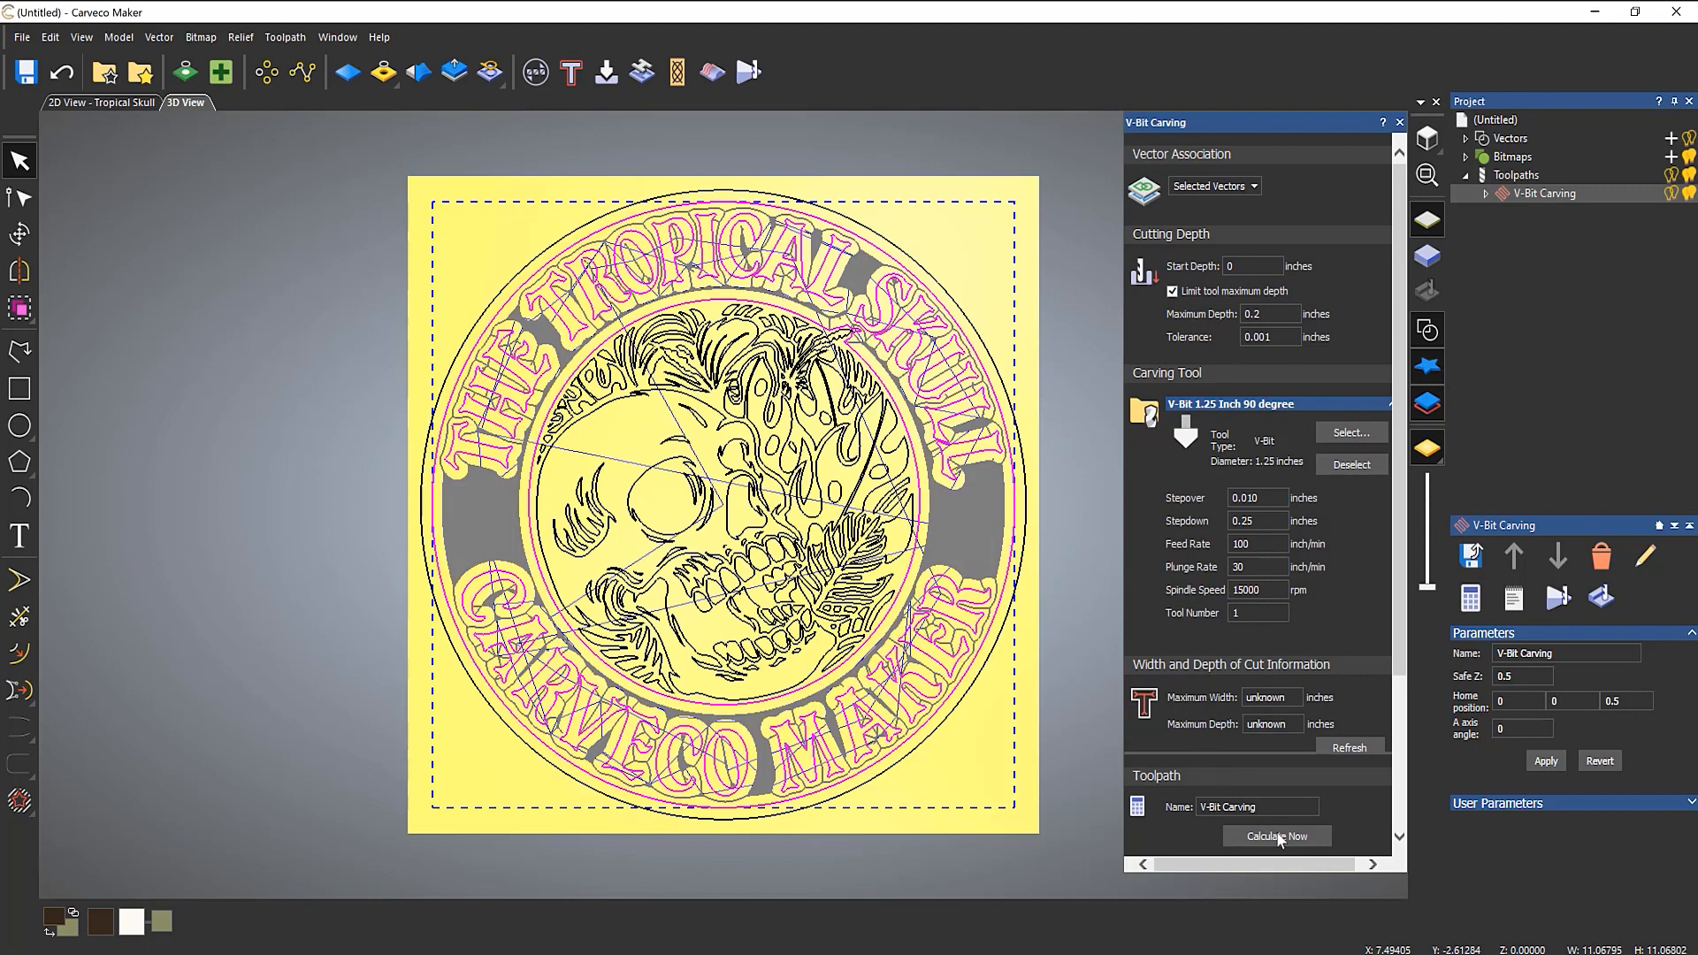
{"action": "right_click", "coordinate": [1508, 193]}
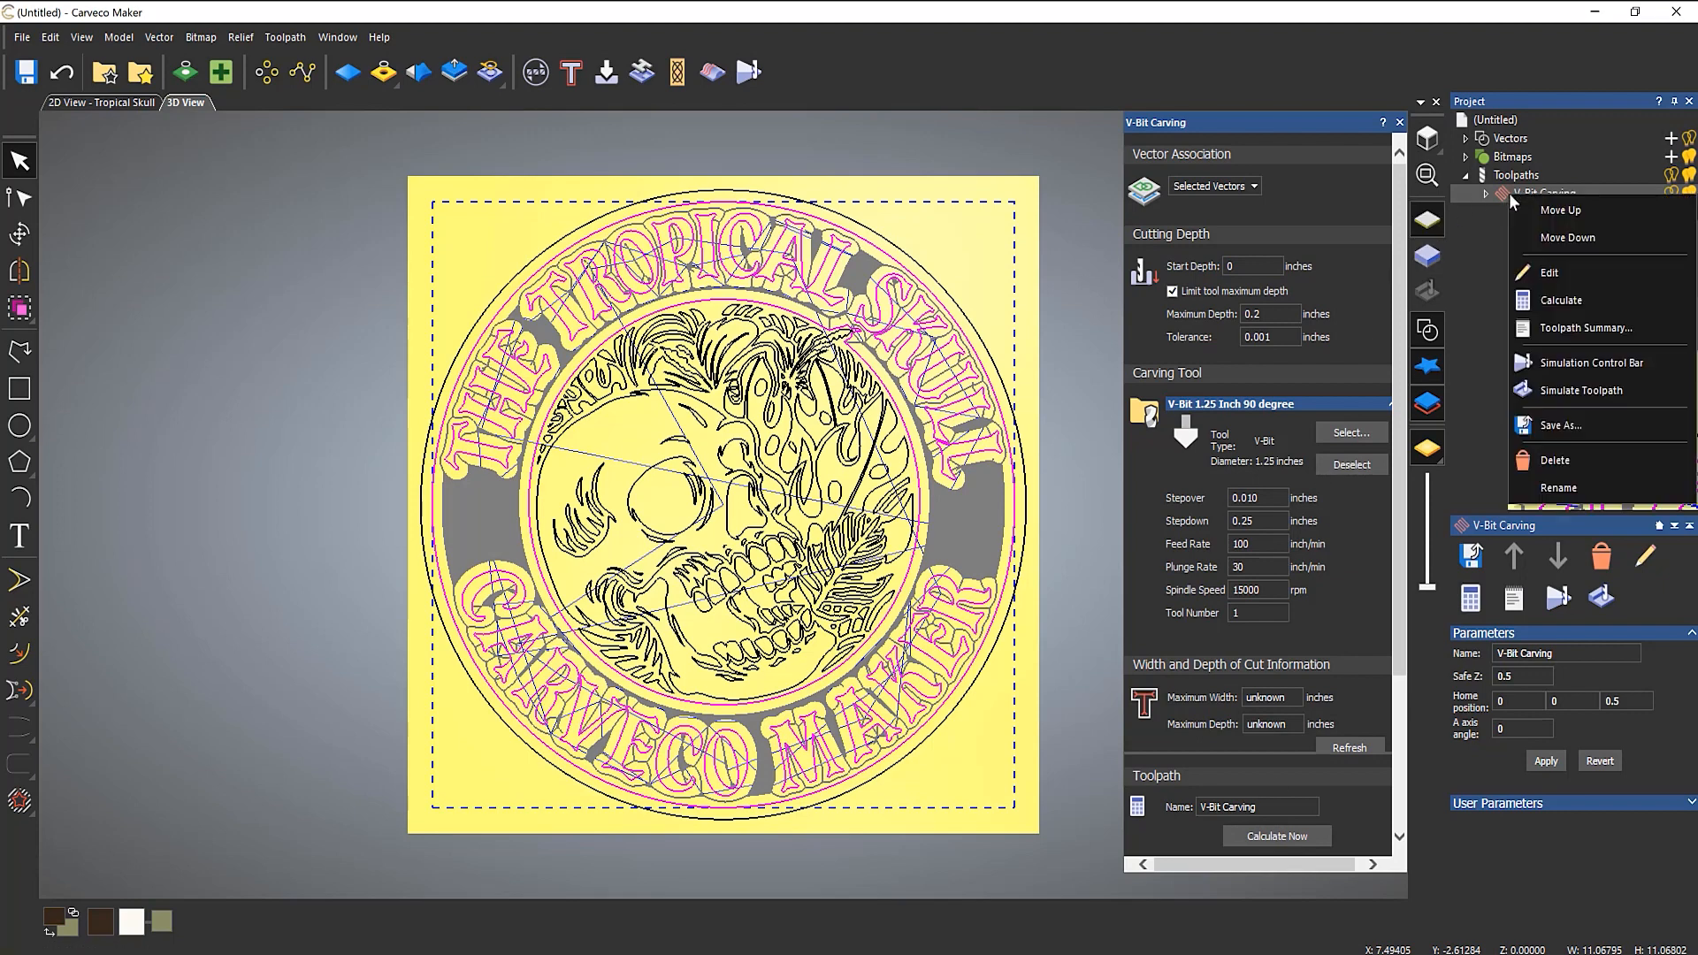
{"action": "left_click", "coordinate": [1553, 394]}
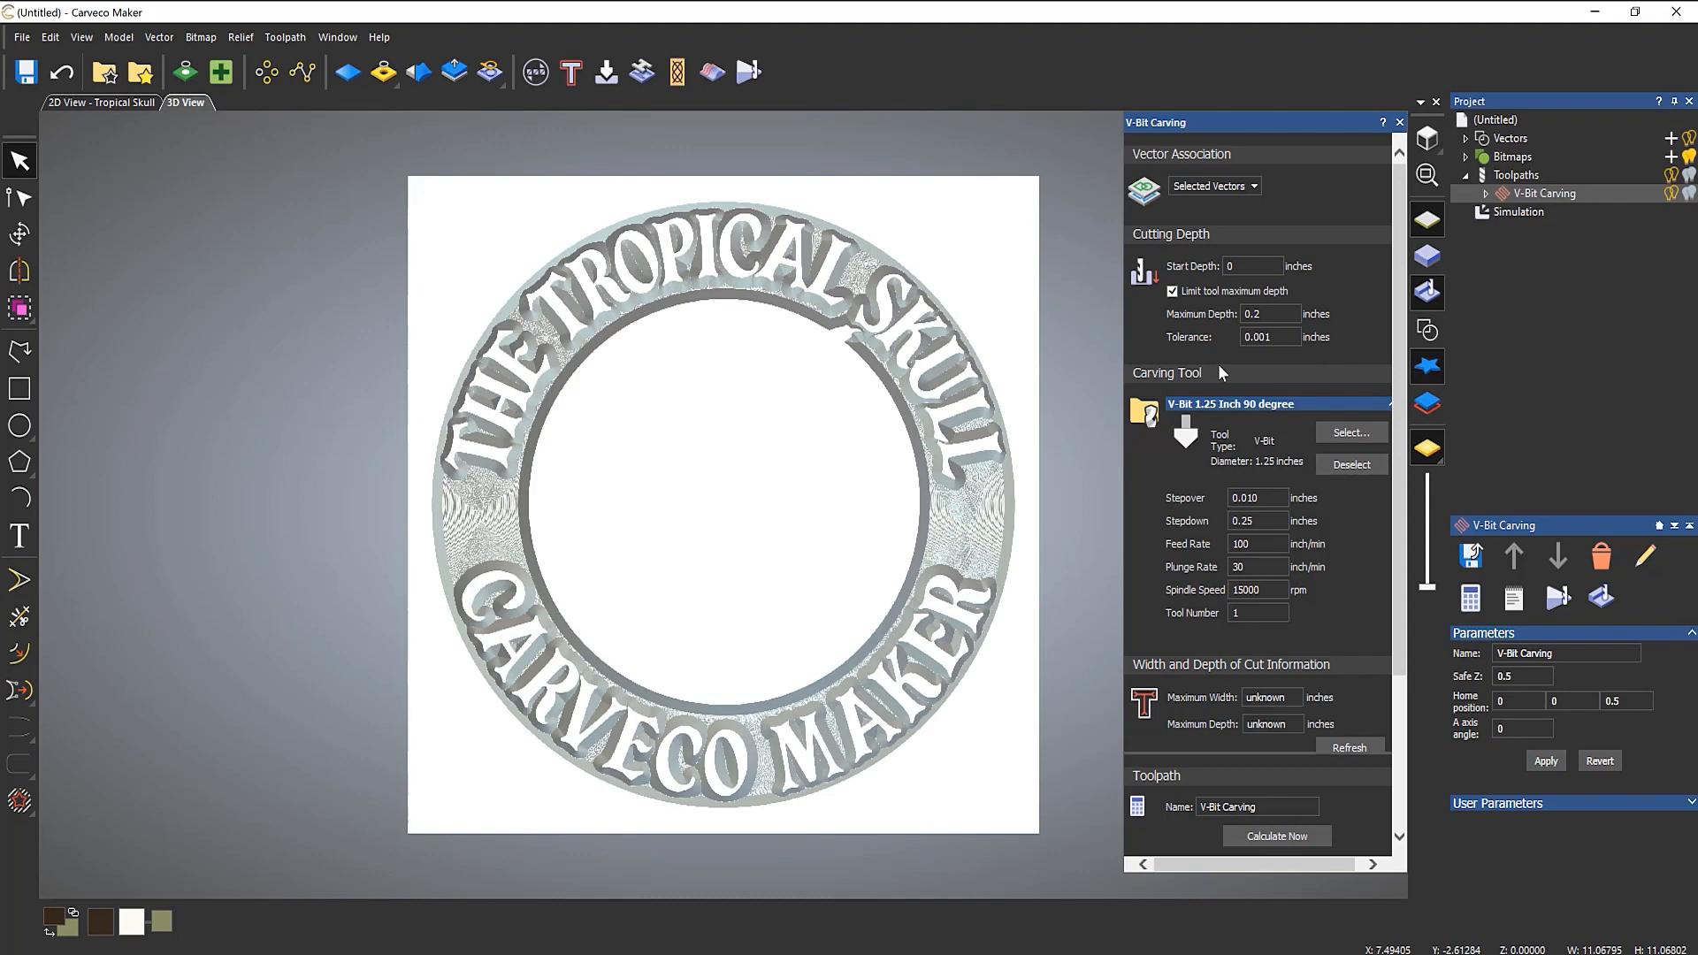
{"action": "left_click", "coordinate": [1399, 122]}
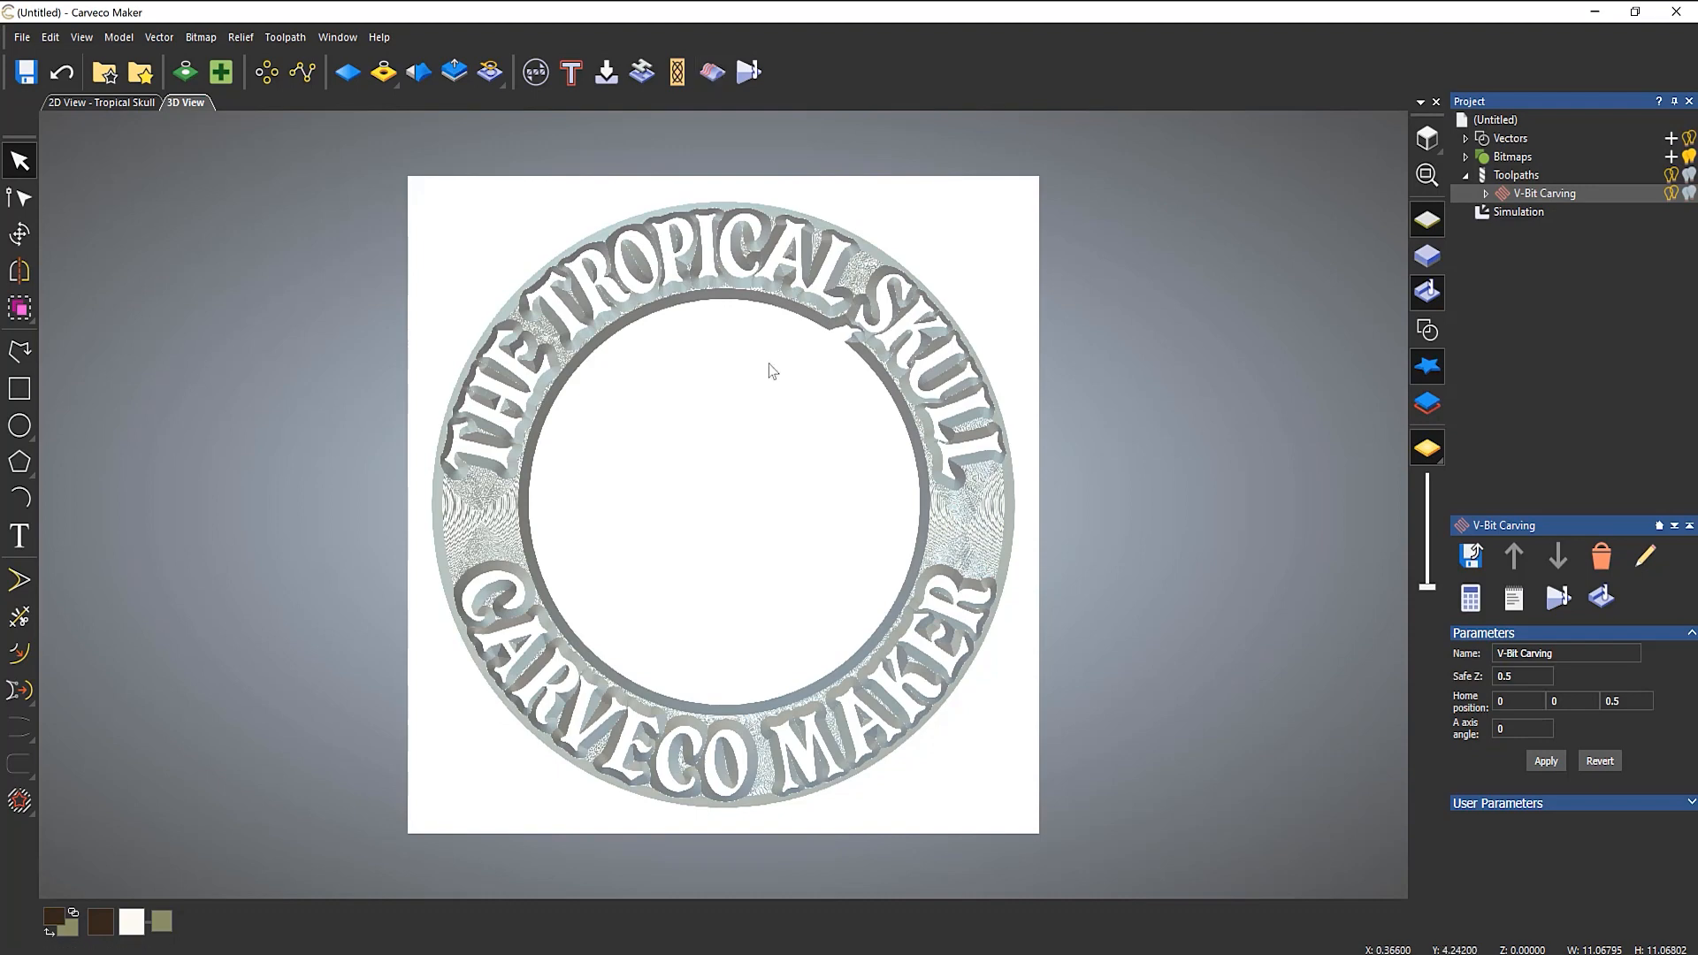
Delete the lettering ring's simulation and display the vectors again with the V-Bit Carving toolpath hidden.
{"action": "left_click", "coordinate": [1508, 214]}
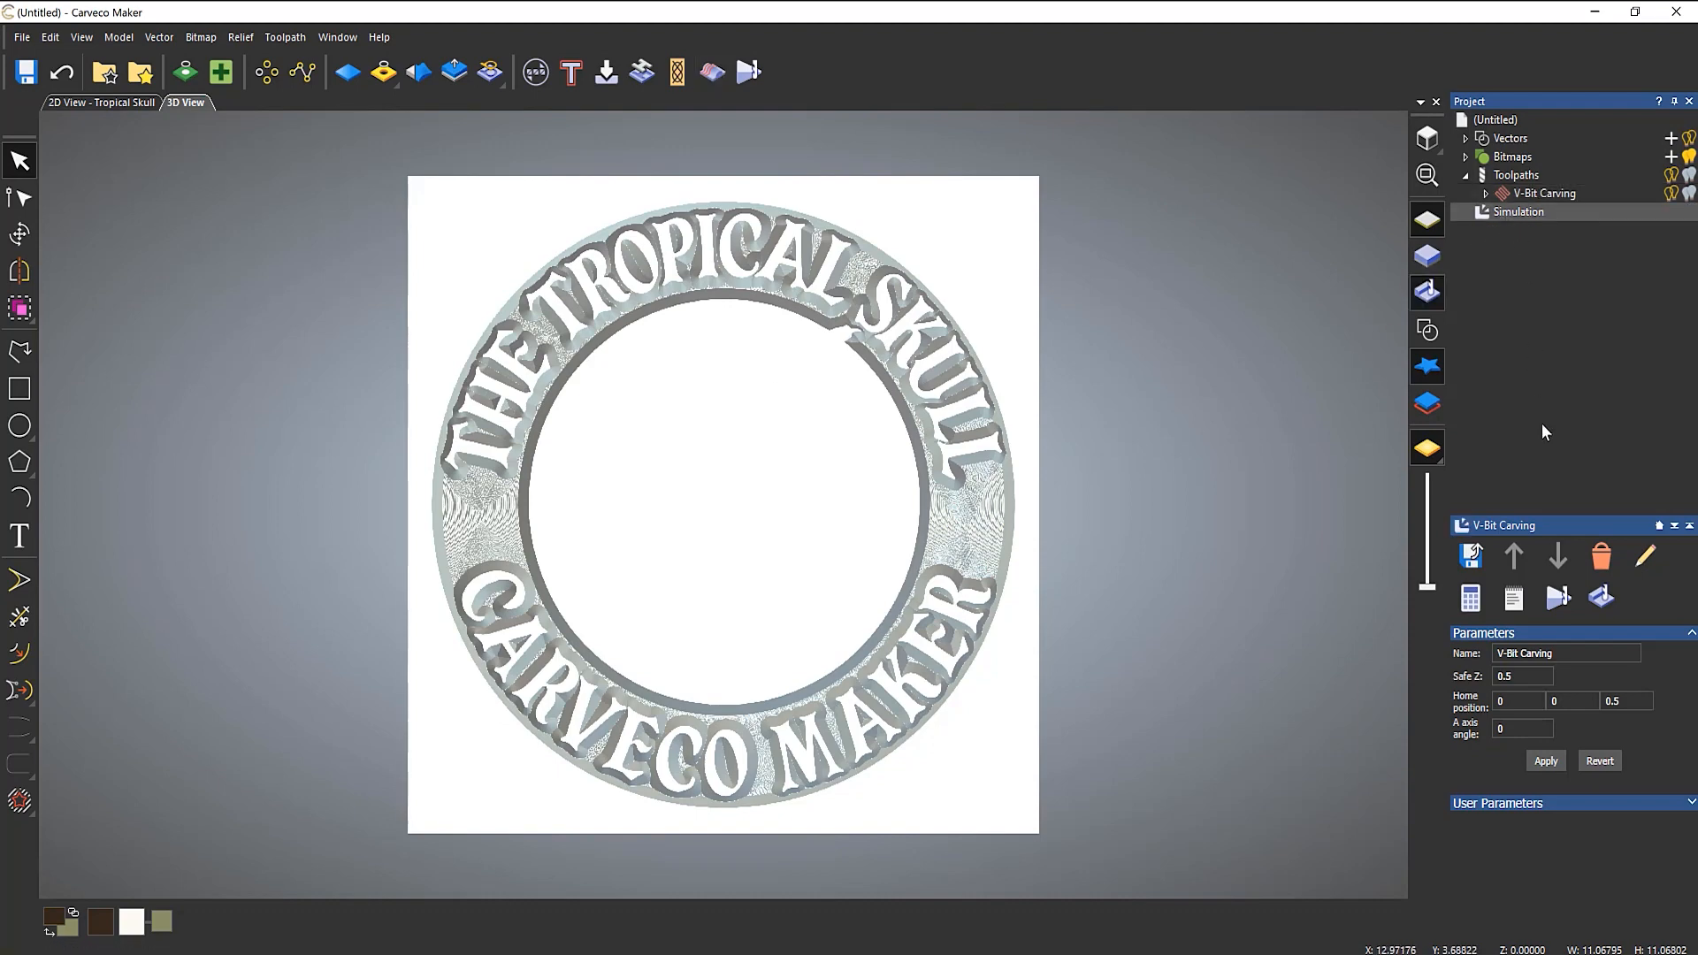
{"action": "right_click", "coordinate": [1505, 213]}
{"action": "left_click", "coordinate": [1548, 293]}
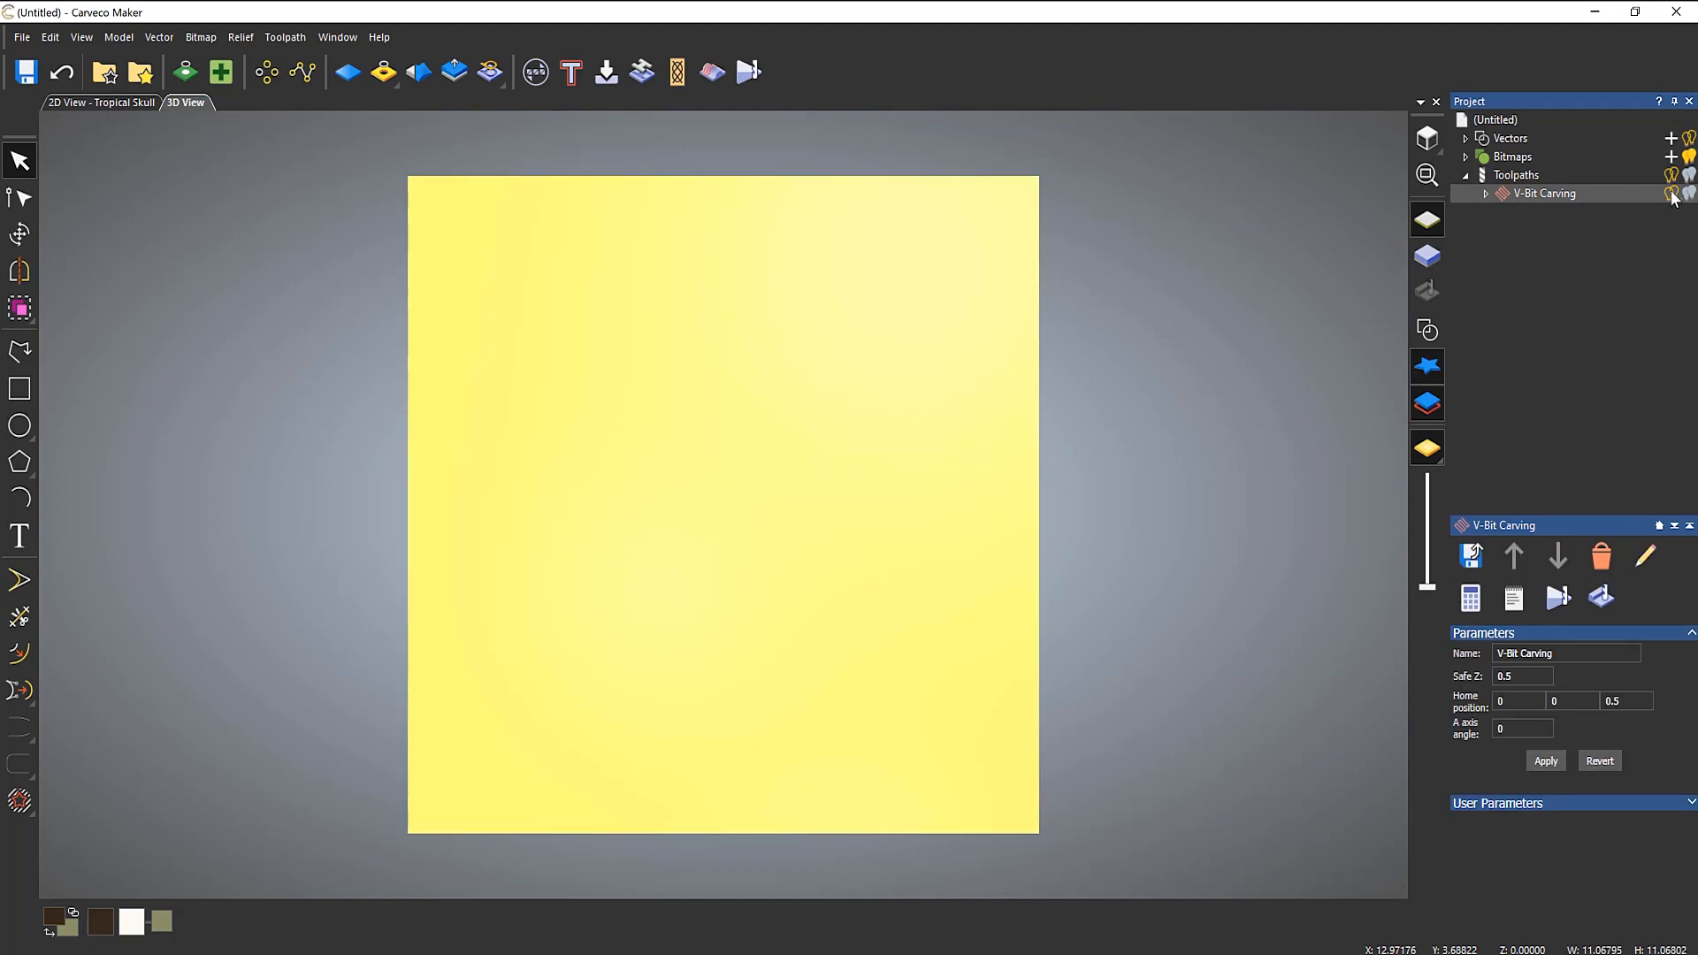
{"action": "left_click", "coordinate": [1671, 194]}
{"action": "left_click", "coordinate": [1426, 331]}
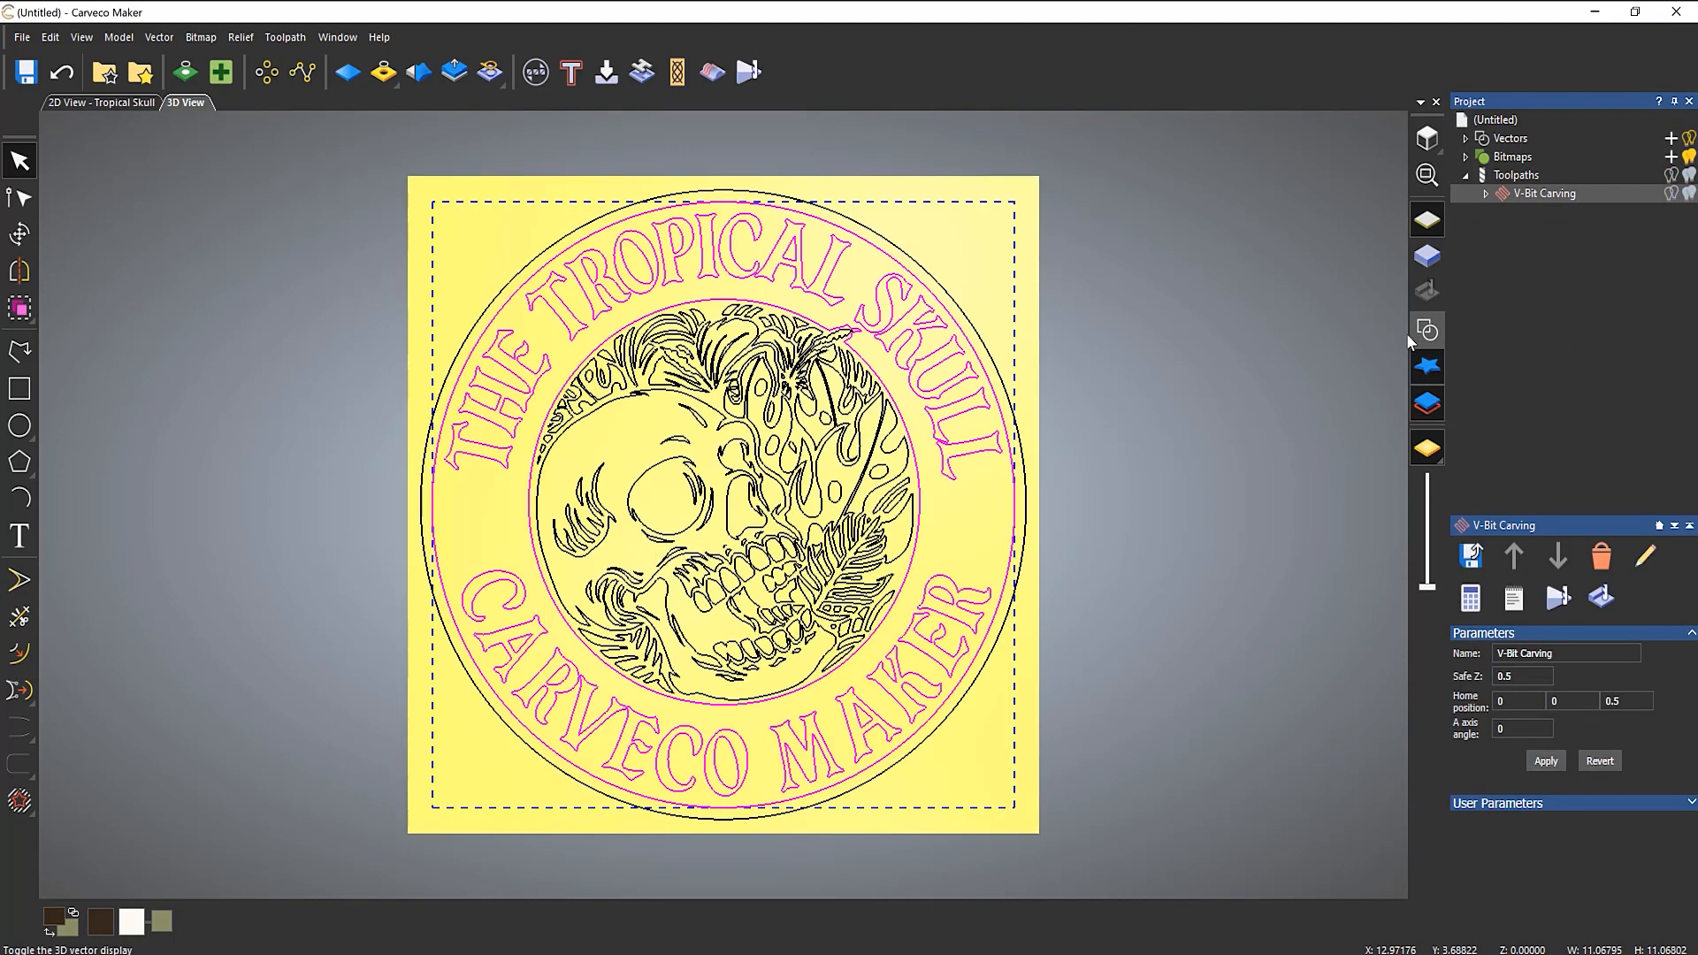
Clear the vector selection and start a second V-Bit Carving toolpath for the inner skull artwork and its surrounding circle.
{"action": "left_click", "coordinate": [936, 530]}
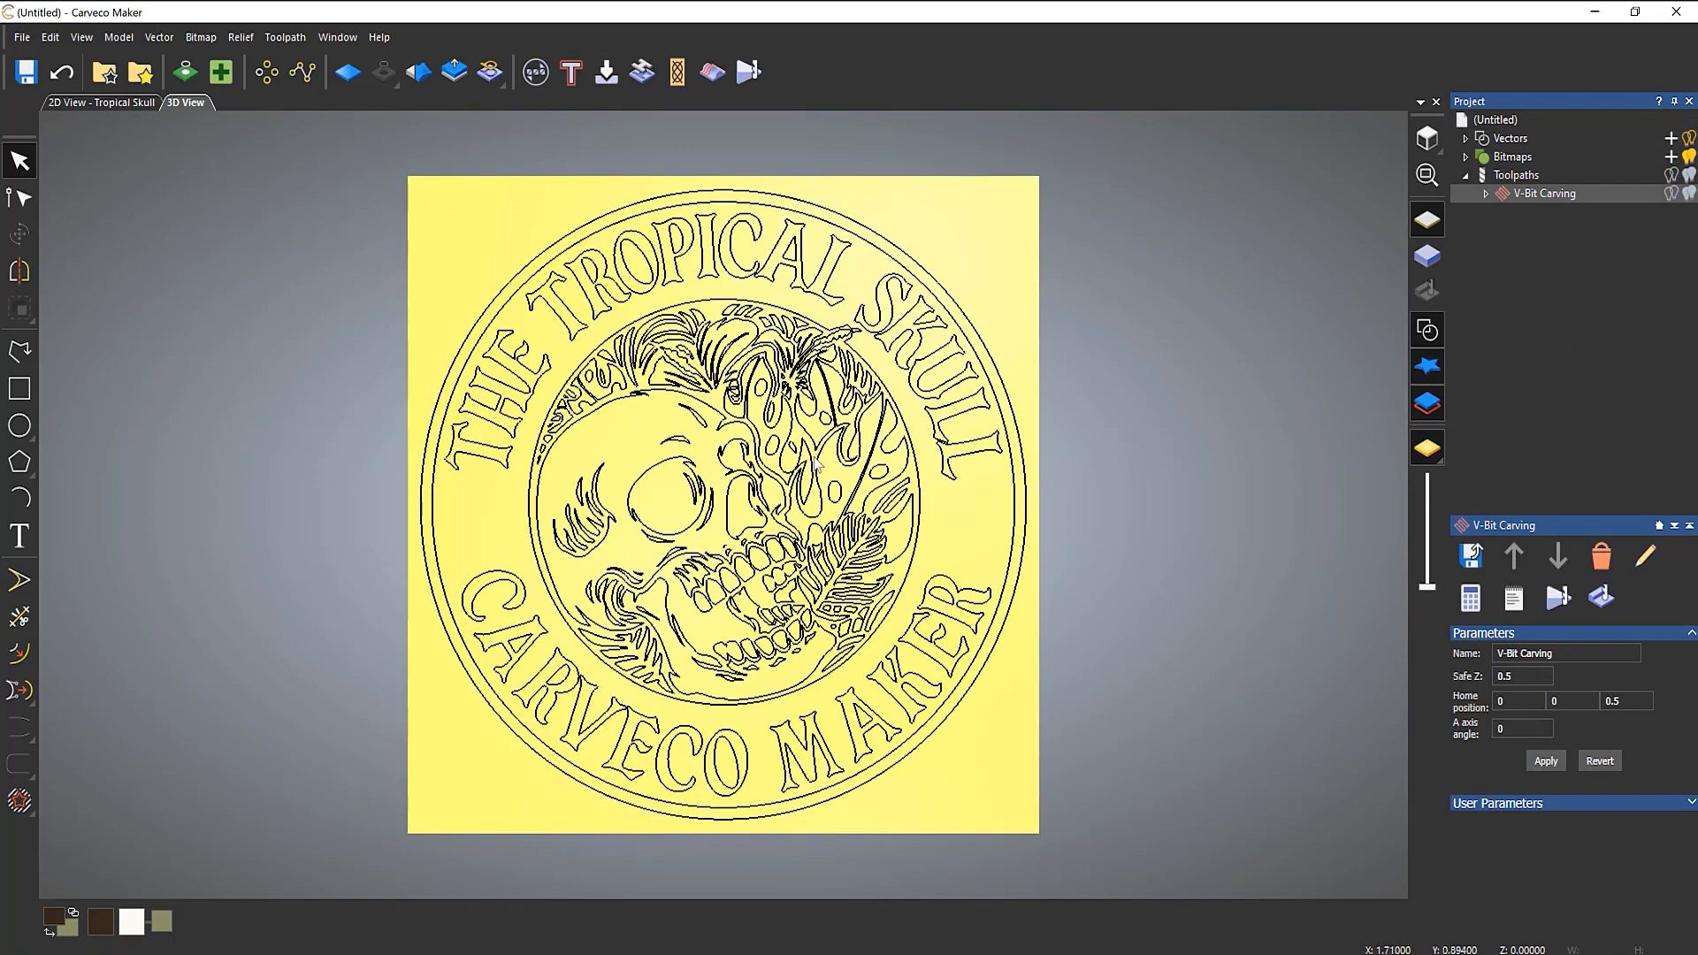
{"action": "left_click", "coordinate": [1512, 176]}
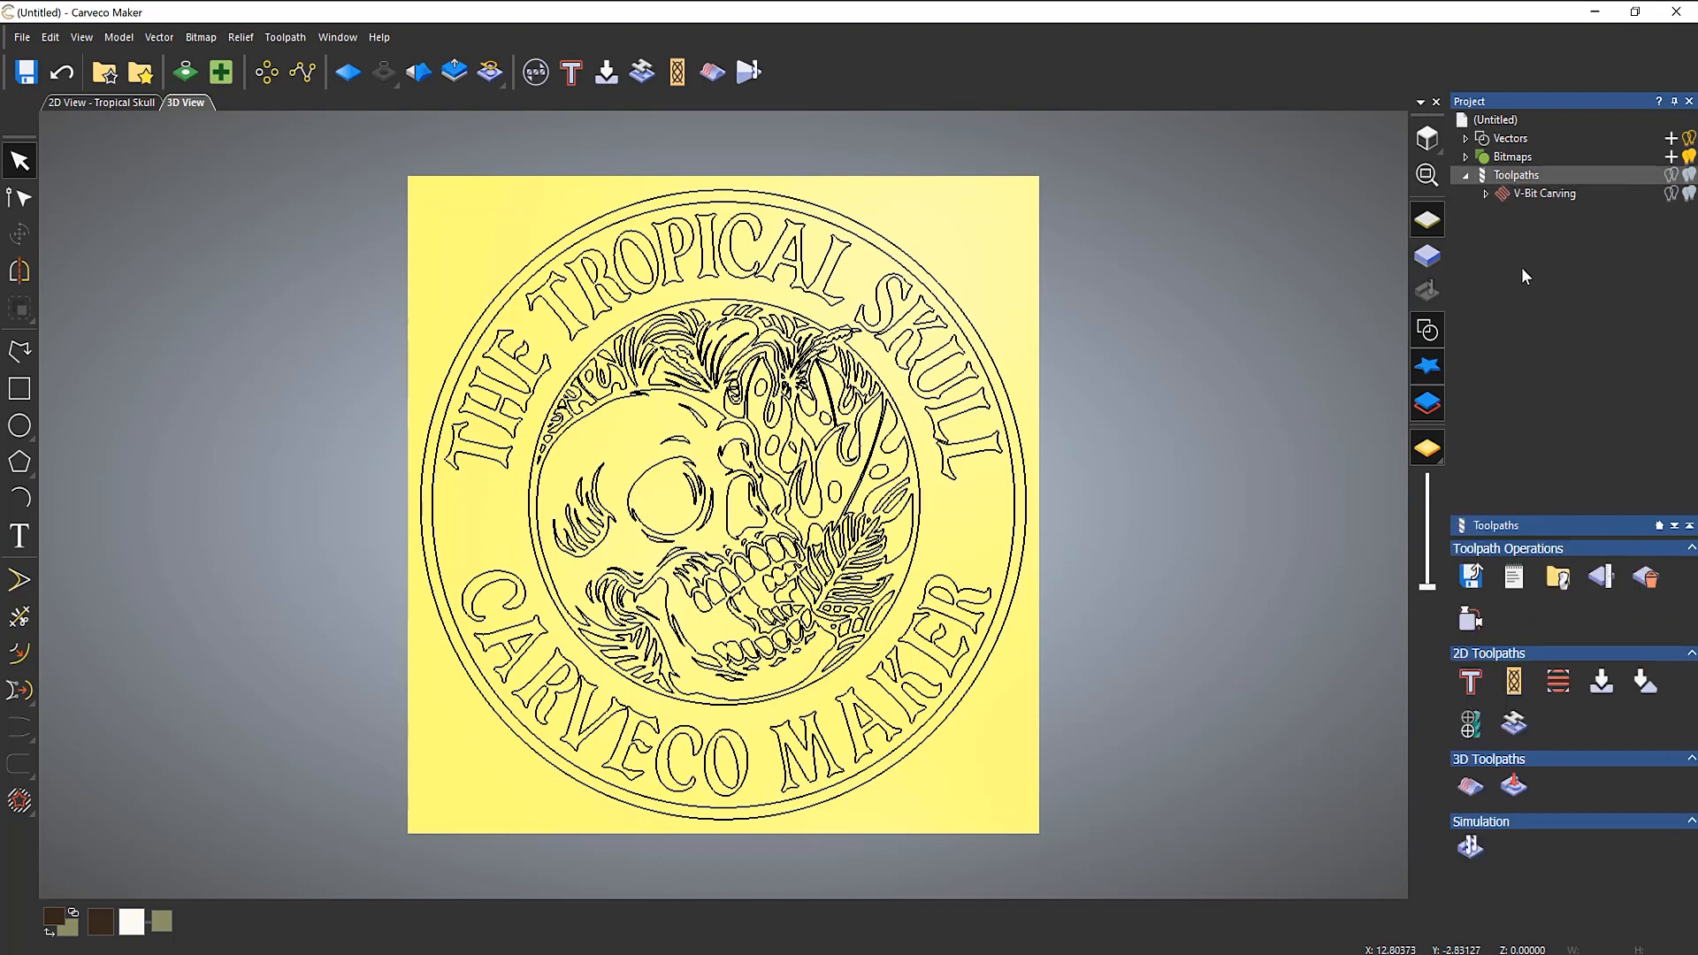
{"action": "left_click", "coordinate": [1602, 681]}
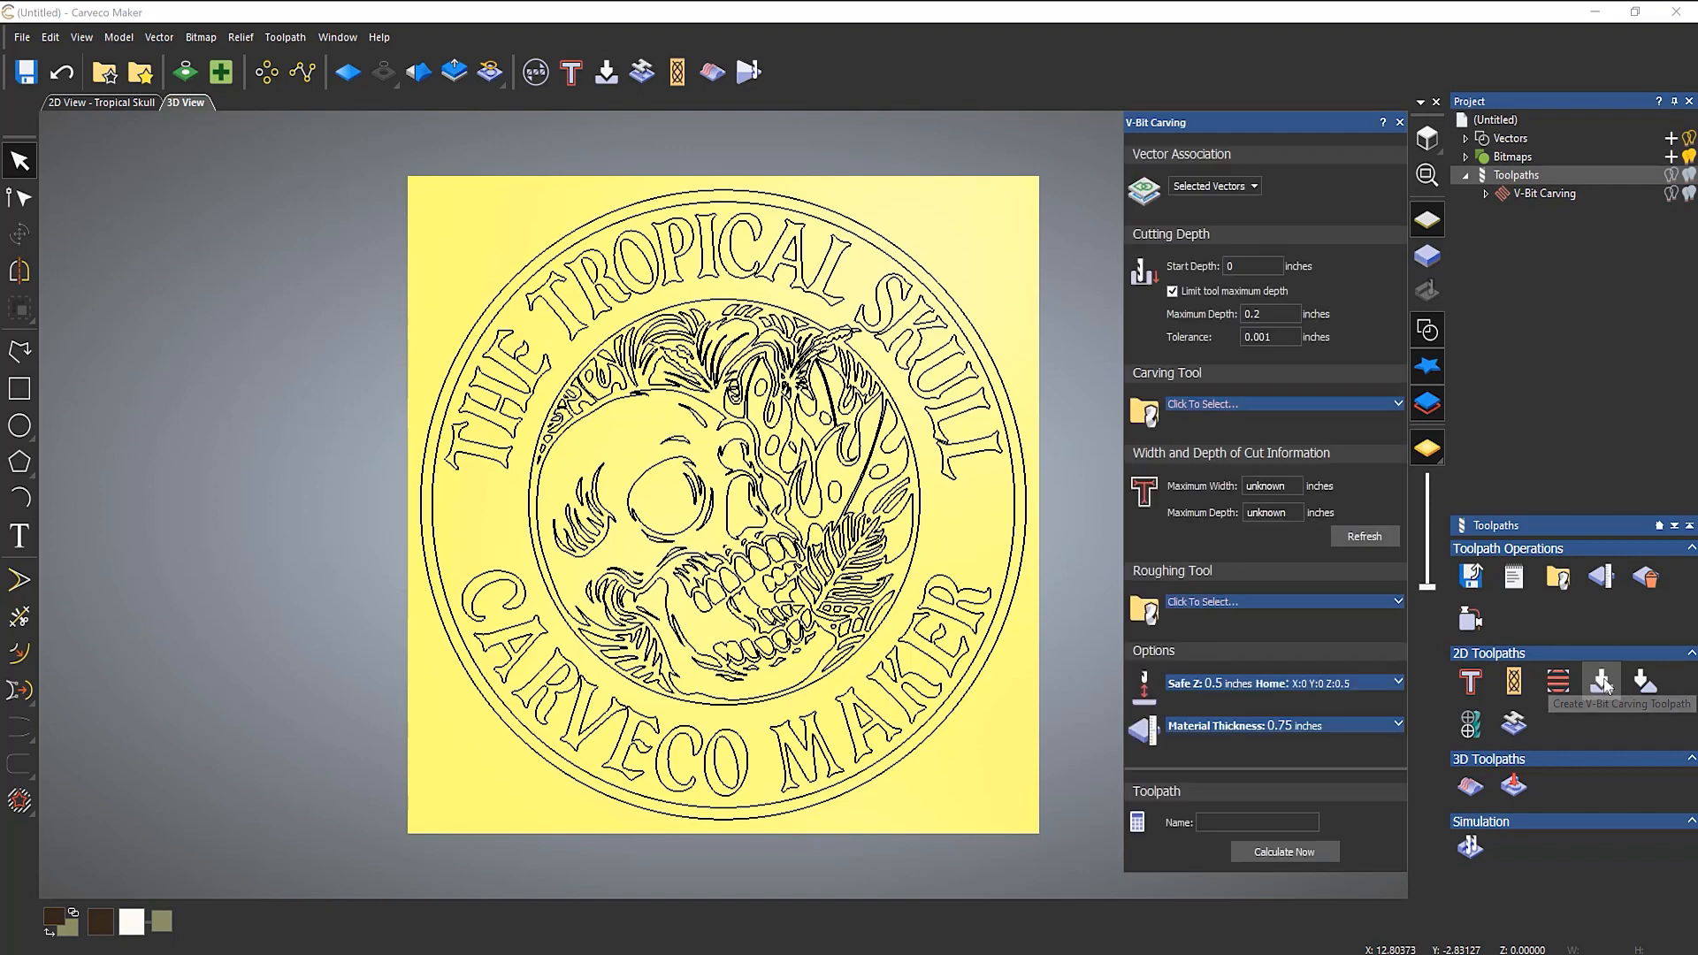
{"action": "left_click", "coordinate": [885, 450]}
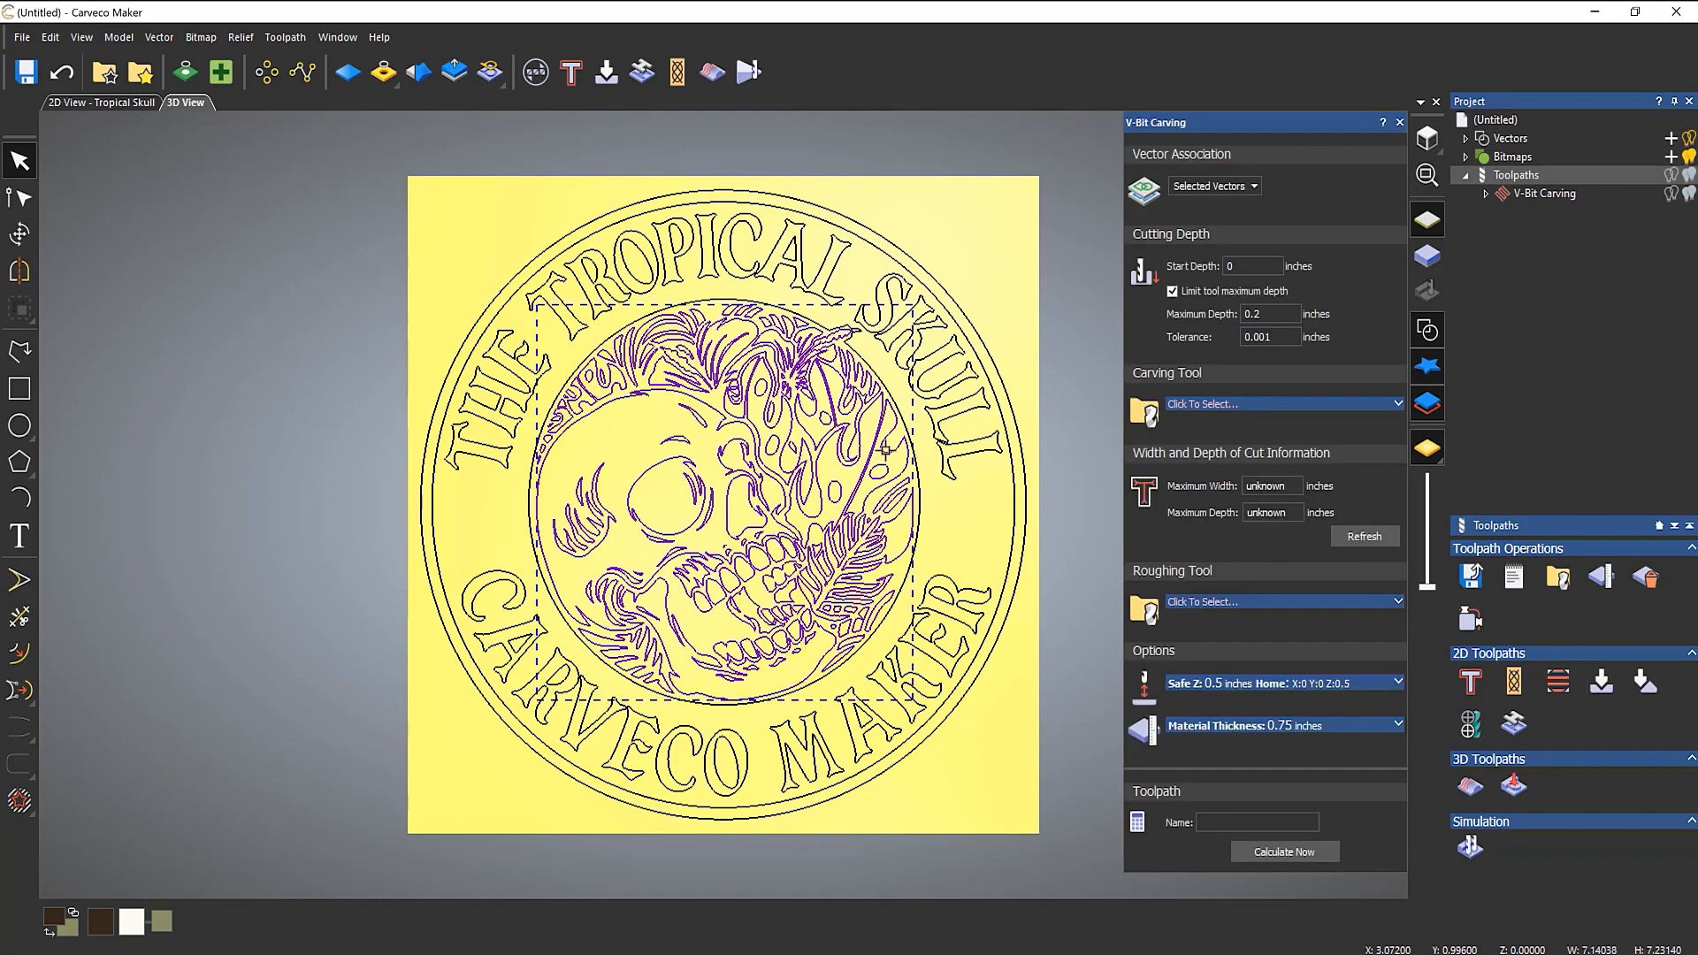
{"action": "left_click", "coordinate": [530, 516], "text": "shift"}
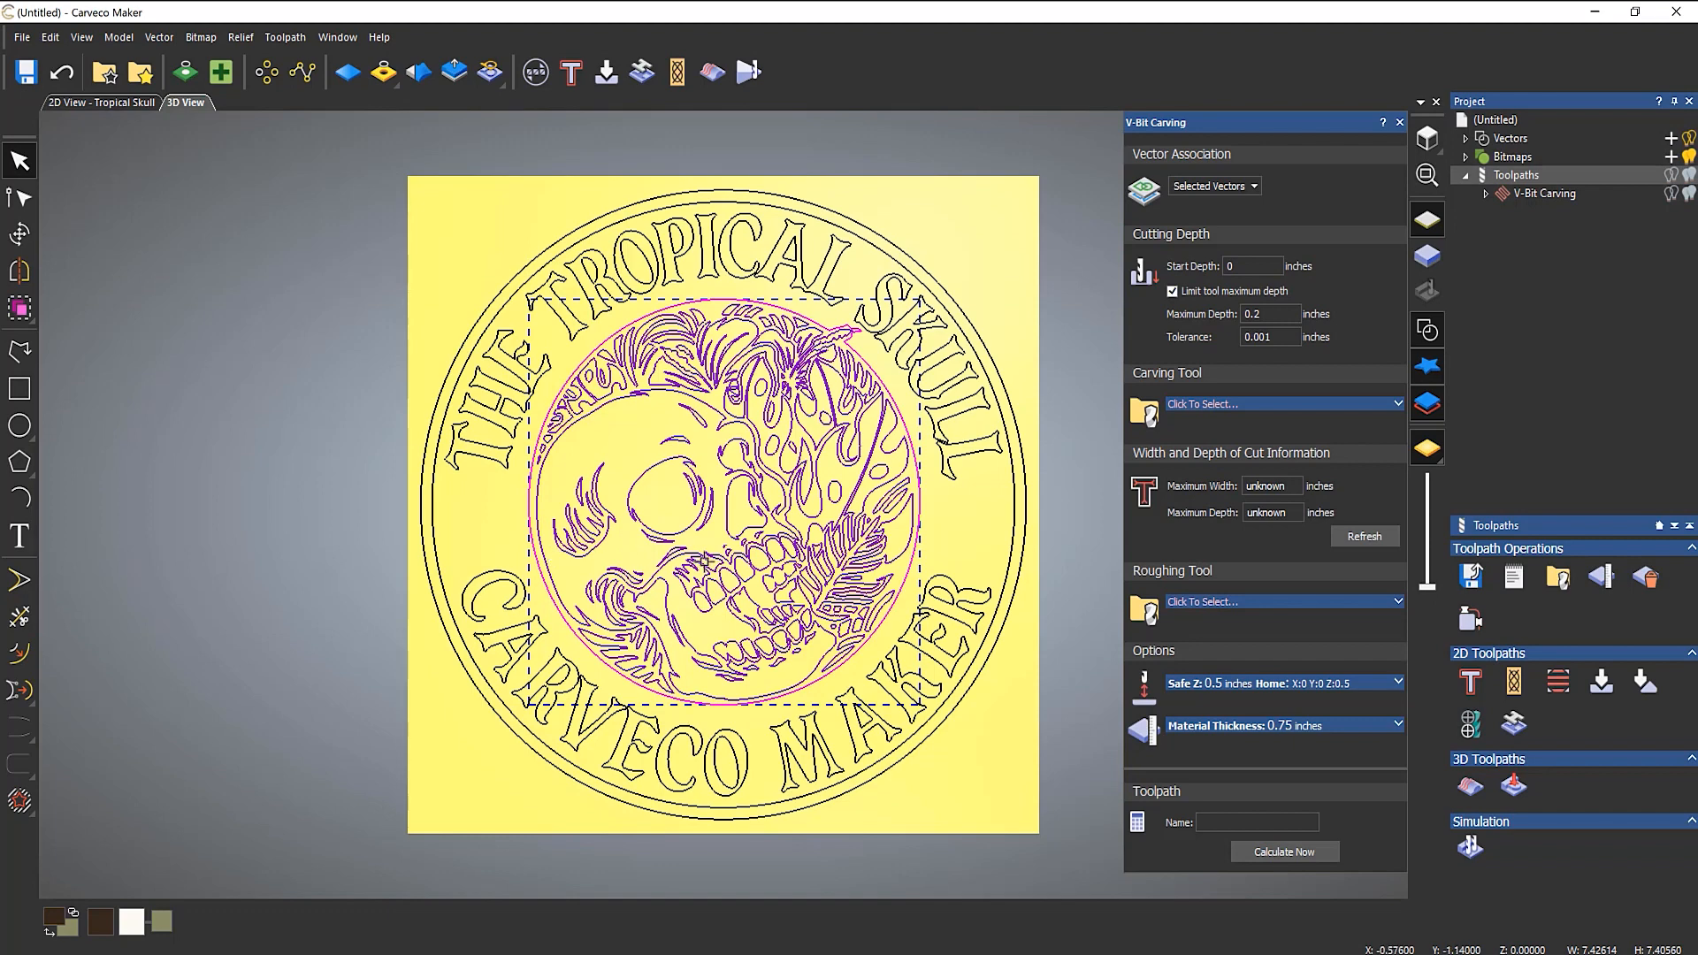
Choose the V-Bit 1.25 Inch 90 degree carving tool with the depth limit turned off, and refresh the width and depth of cut information.
{"action": "left_click", "coordinate": [1171, 292]}
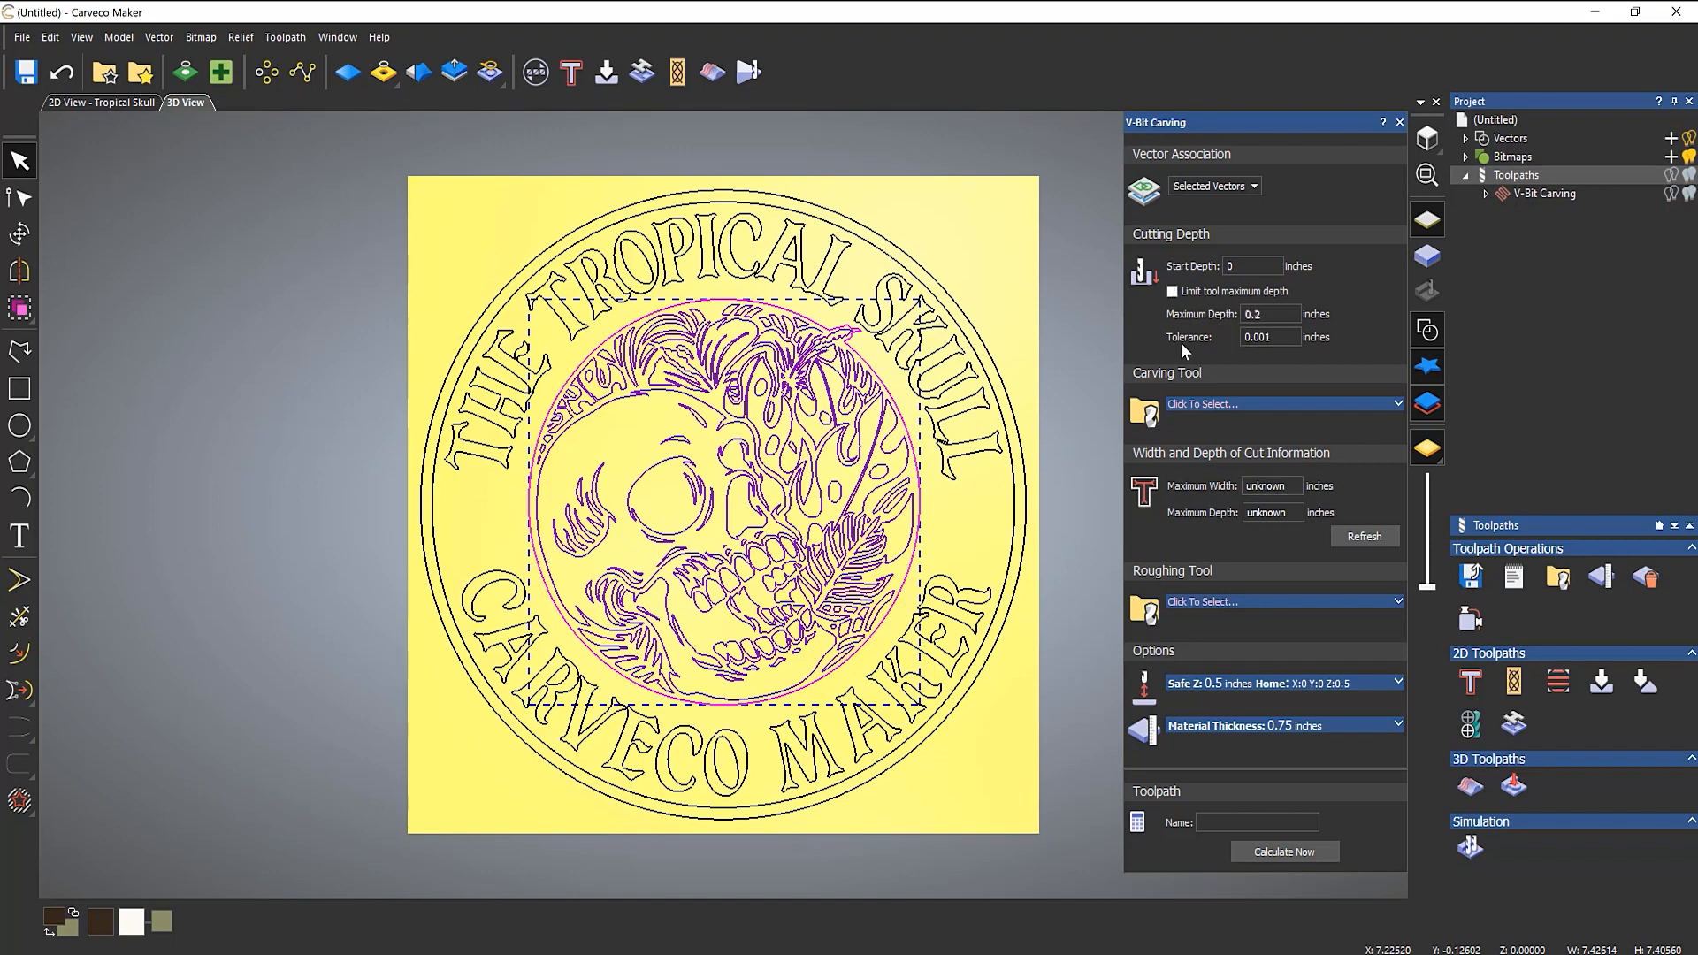
{"action": "left_click", "coordinate": [1222, 404]}
{"action": "scroll", "coordinate": [778, 576], "scroll_direction": "down", "scroll_amount": 5}
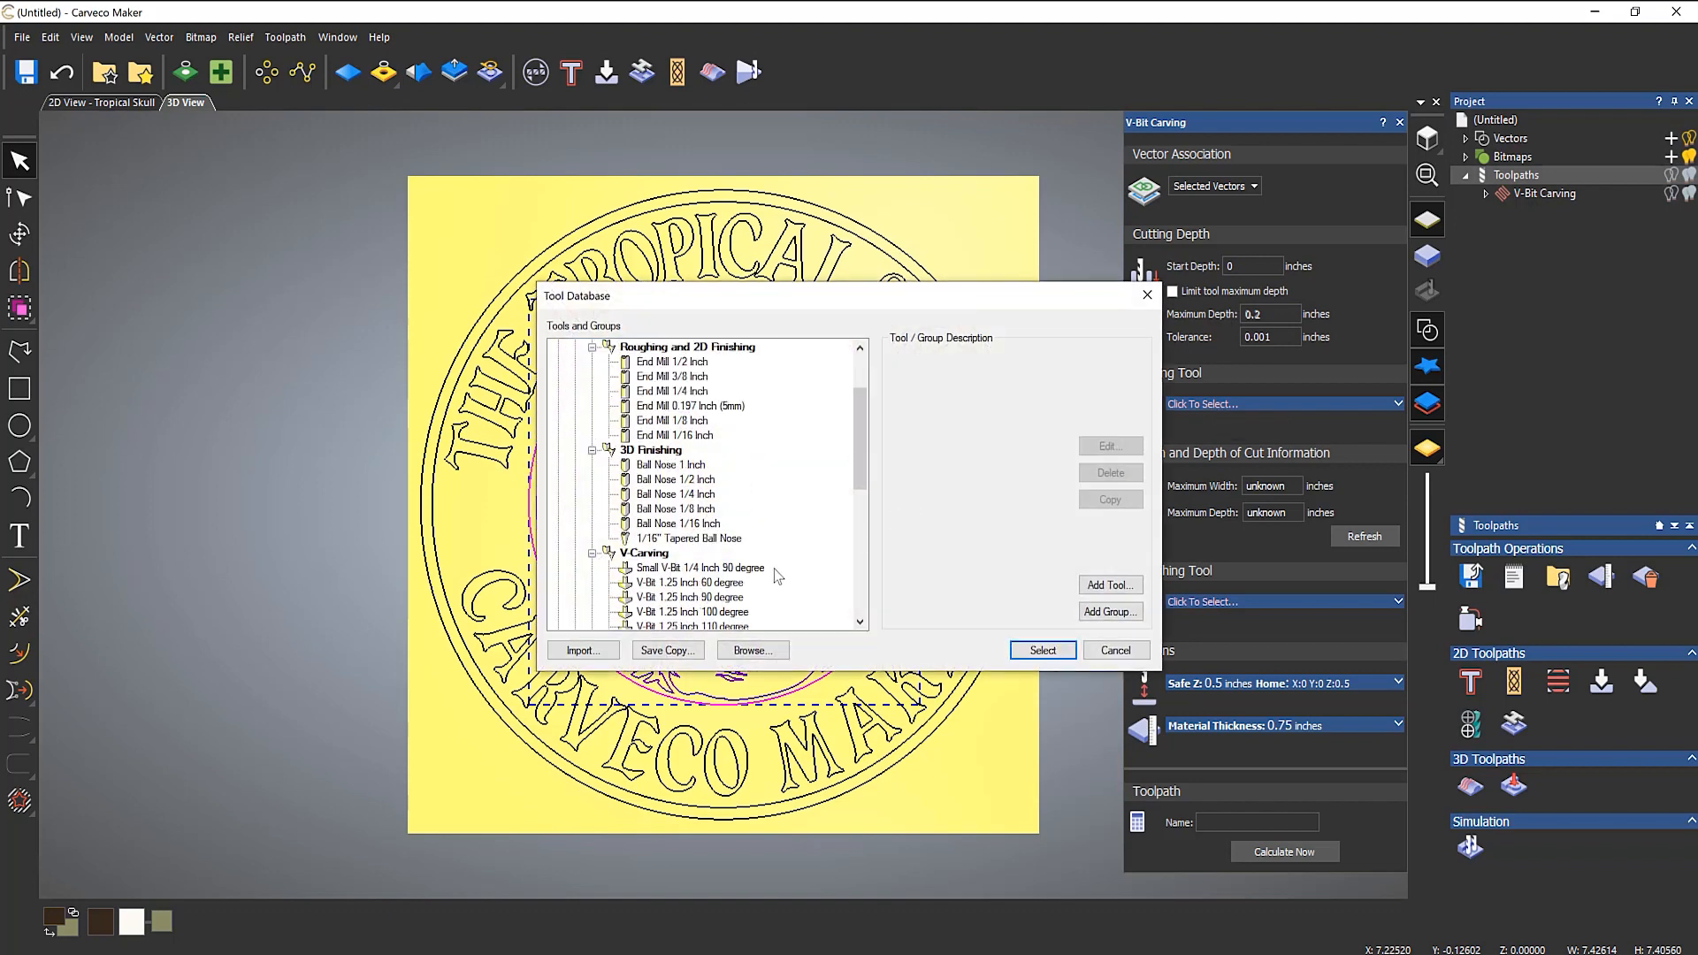
{"action": "left_click", "coordinate": [714, 465]}
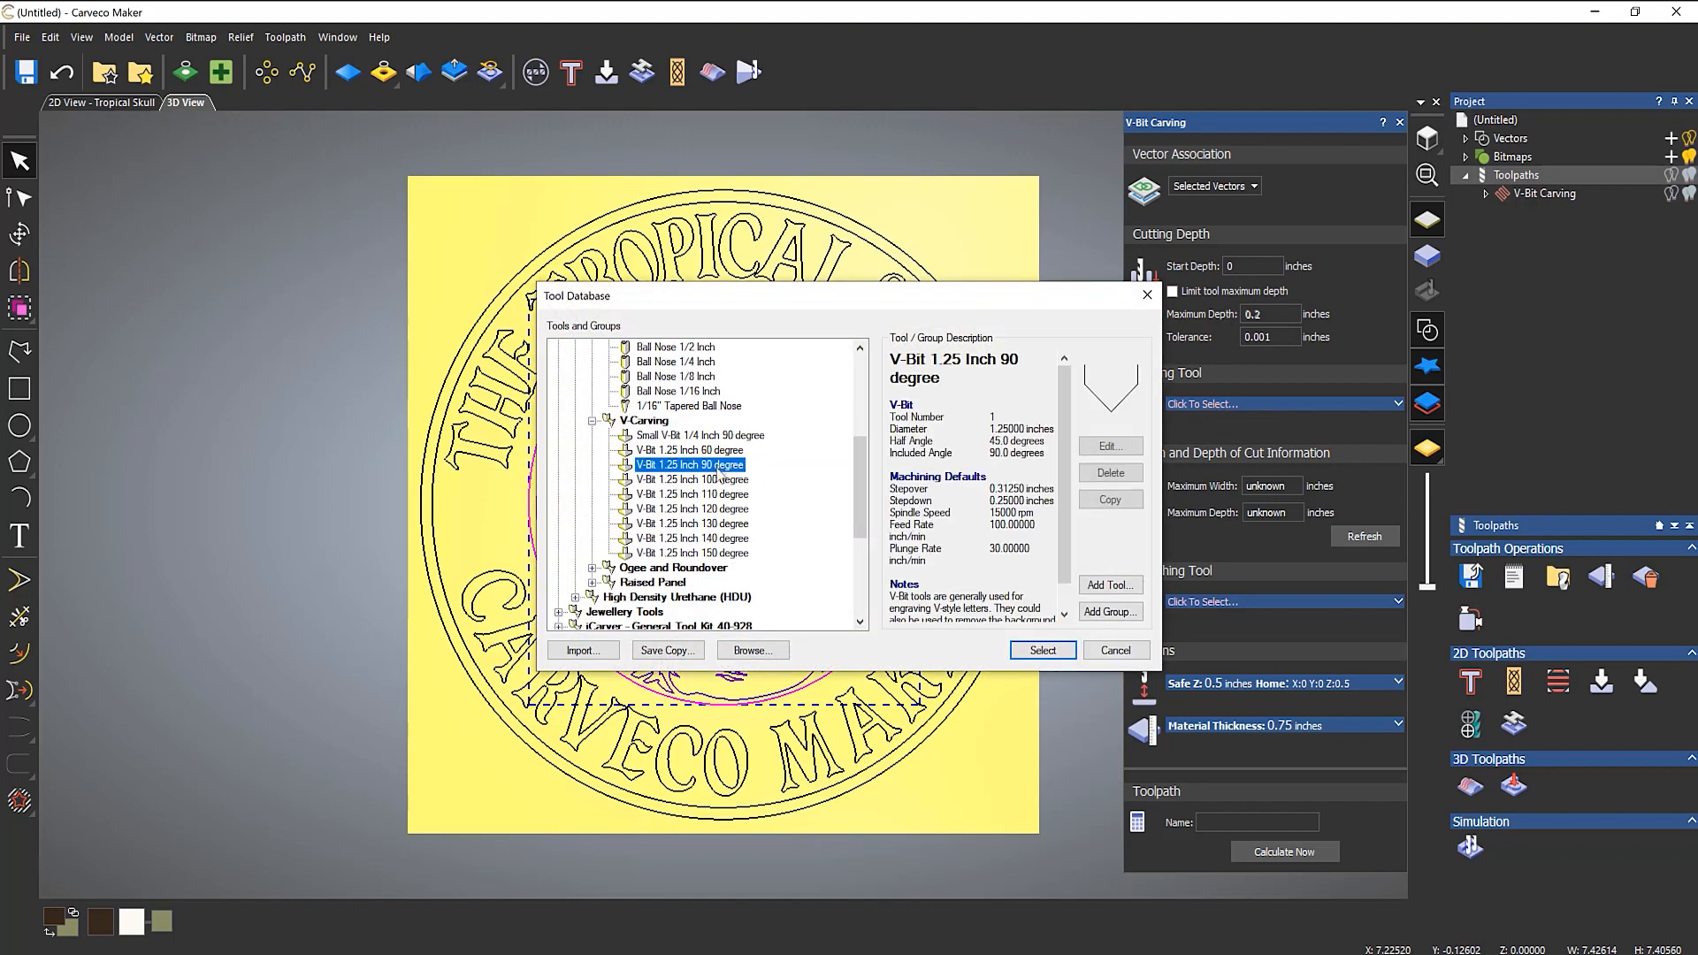
{"action": "left_click", "coordinate": [1032, 655]}
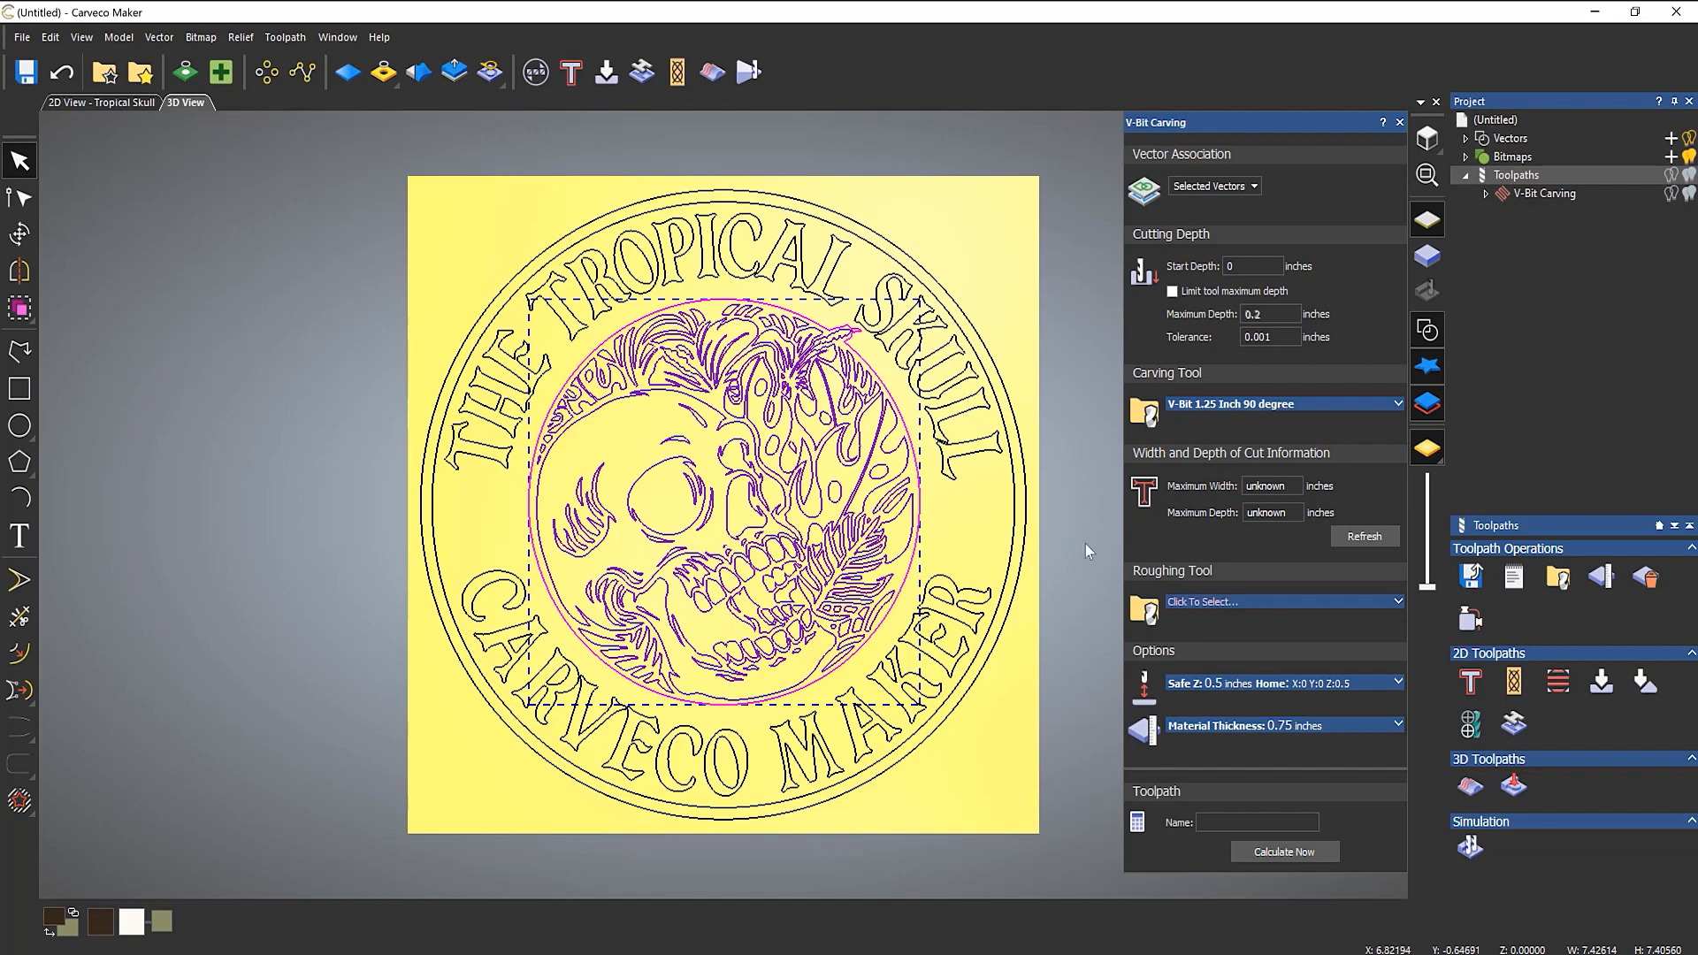
{"action": "left_click", "coordinate": [1360, 537]}
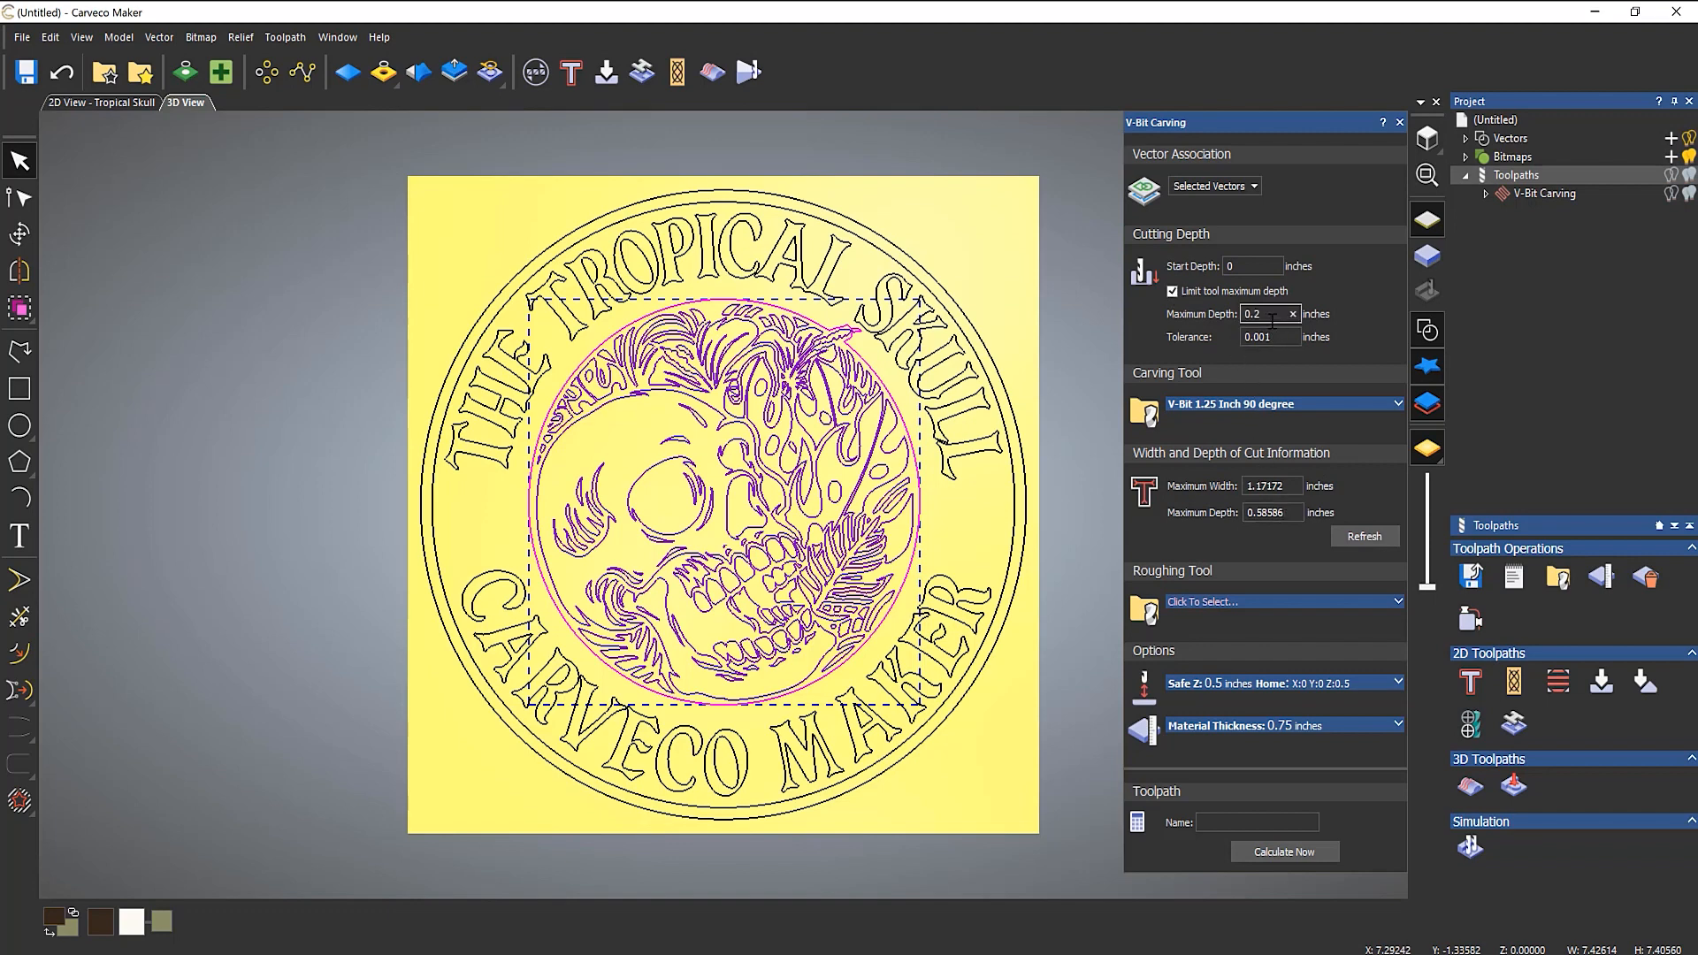
Limit the carving tool's maximum depth to 0.125 inches and calculate the skull's V-Bit Carving toolpath.
{"action": "key", "text": "BackSpace"}
{"action": "type", "text": "125"}
{"action": "left_click", "coordinate": [1298, 848]}
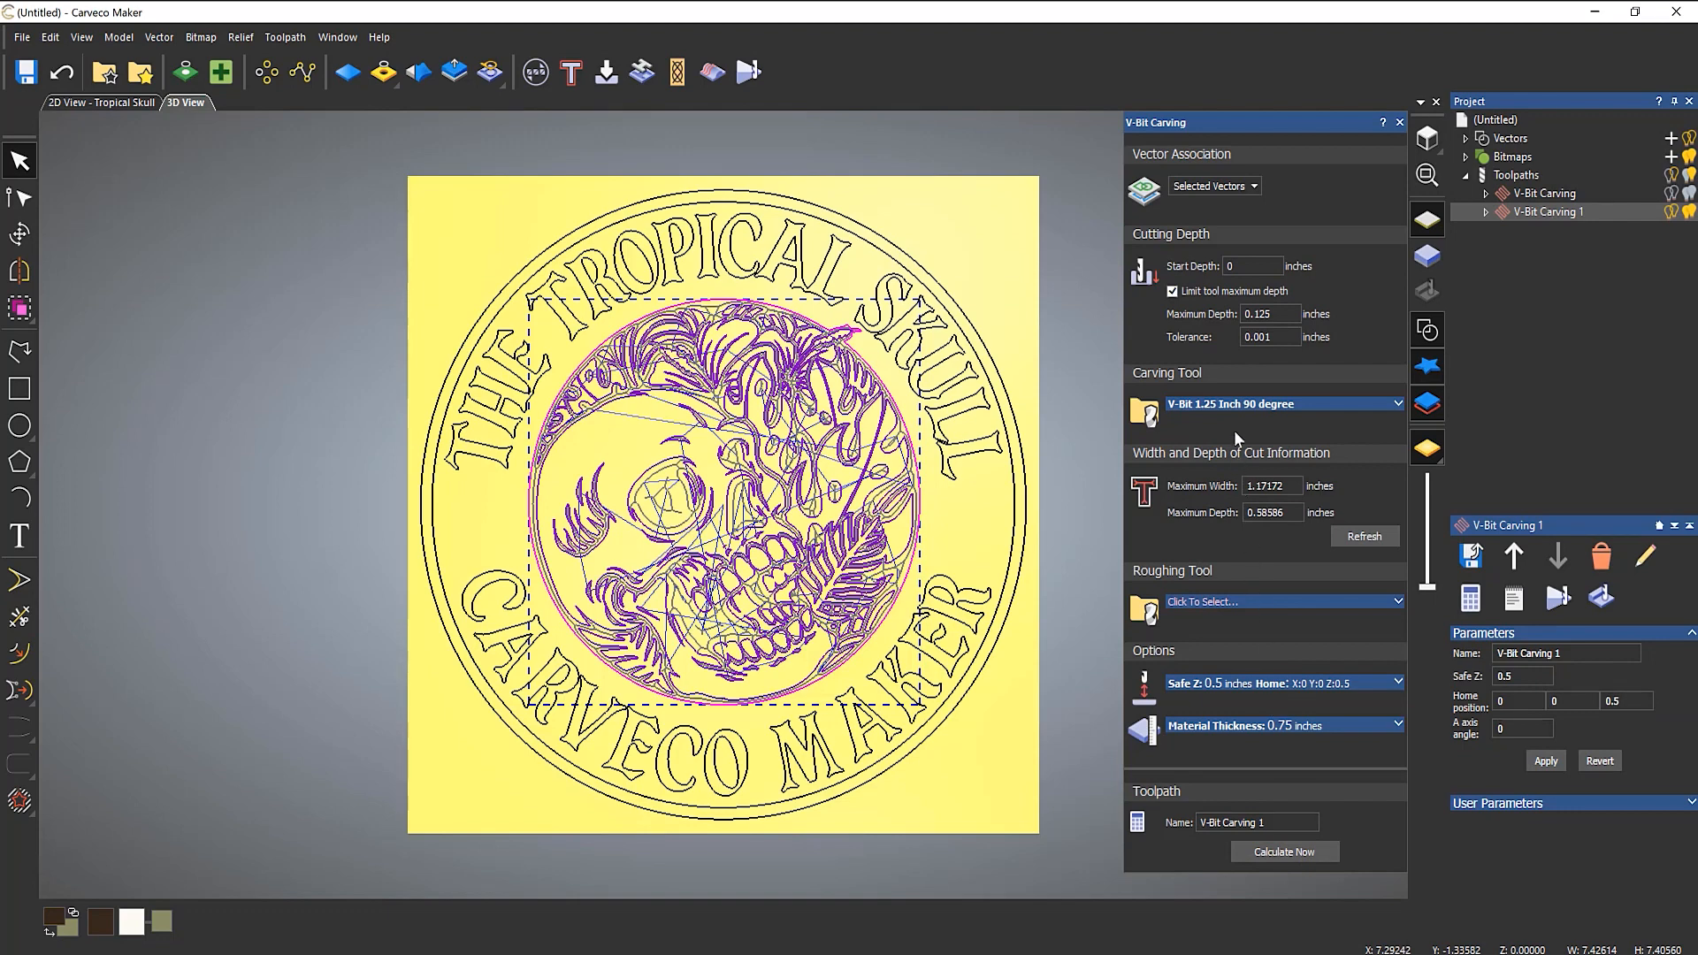
Set the V-bit's stepover to 0.010 inches, recalculate the skull toolpath, and close its settings.
{"action": "left_click", "coordinate": [1232, 406]}
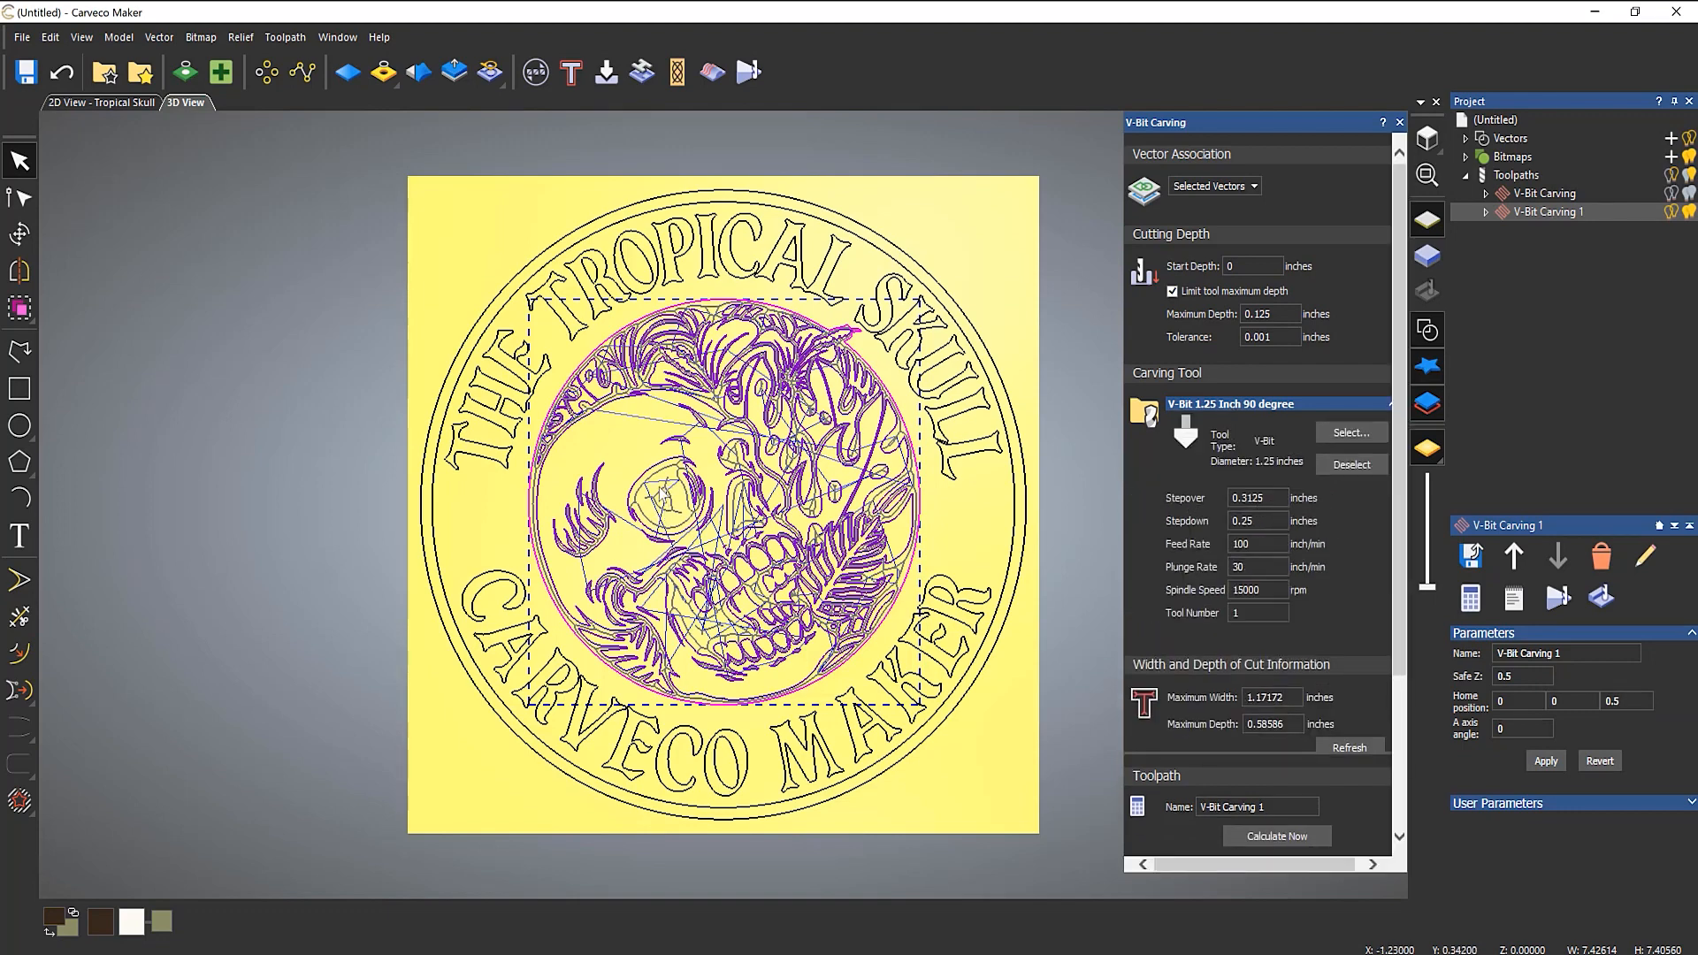
{"action": "double_click", "coordinate": [1254, 498]}
{"action": "type", "text": "010"}
{"action": "left_click", "coordinate": [1299, 843]}
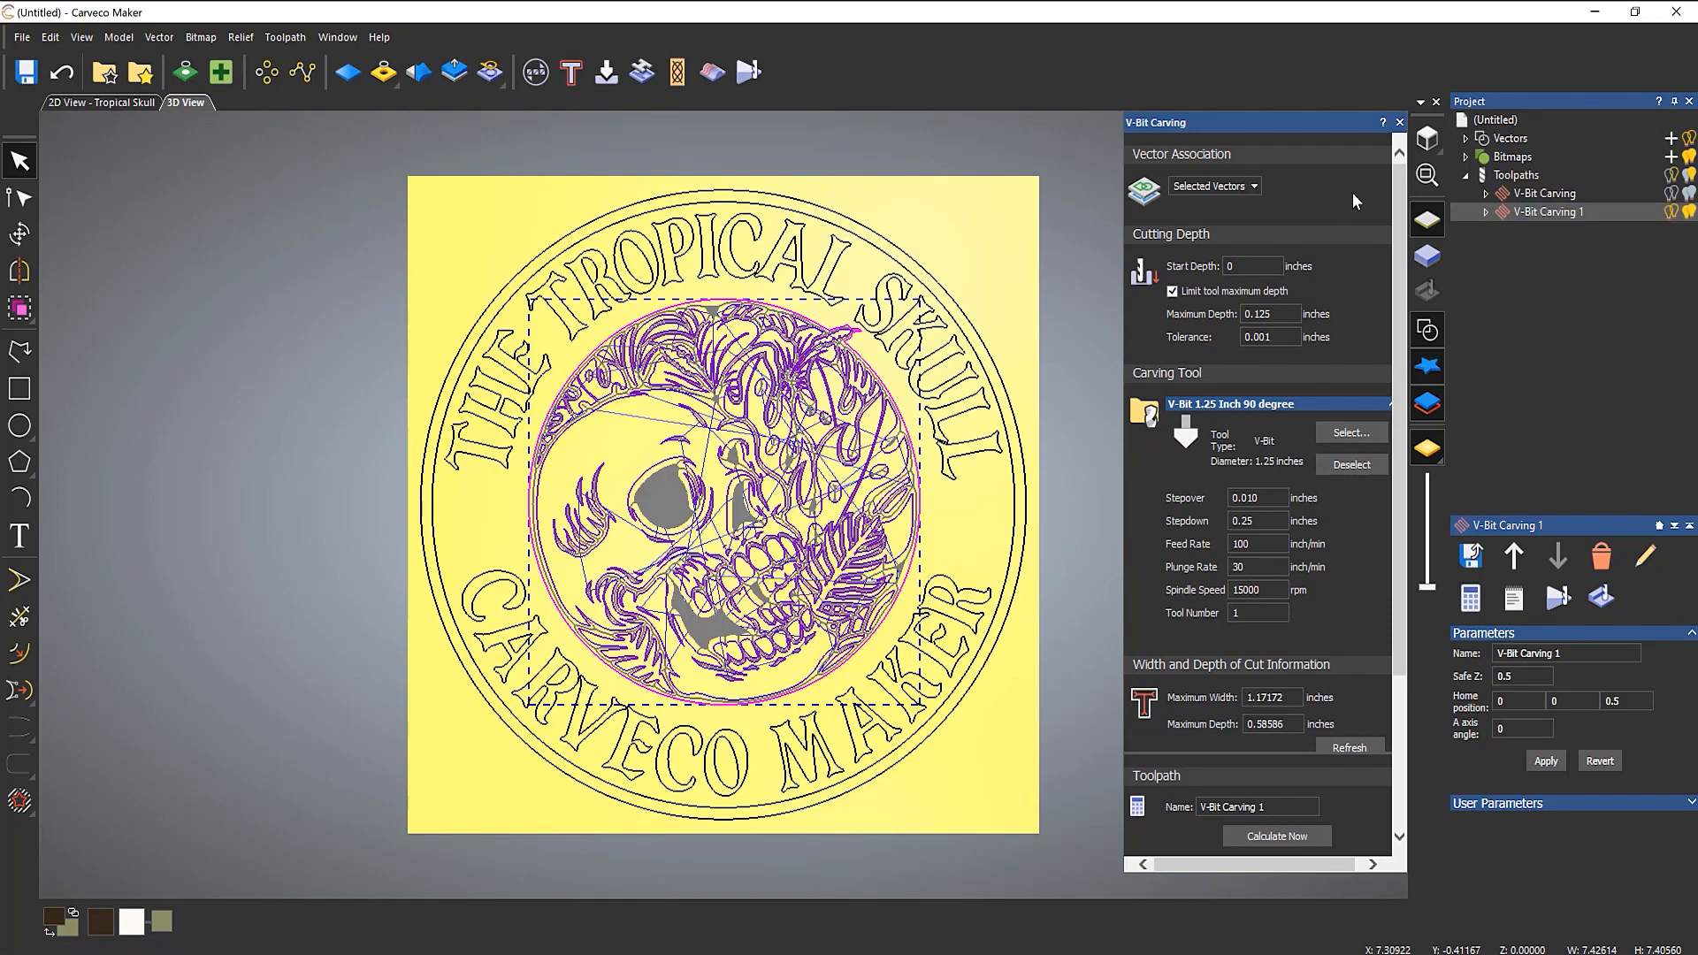
{"action": "left_click", "coordinate": [1399, 123]}
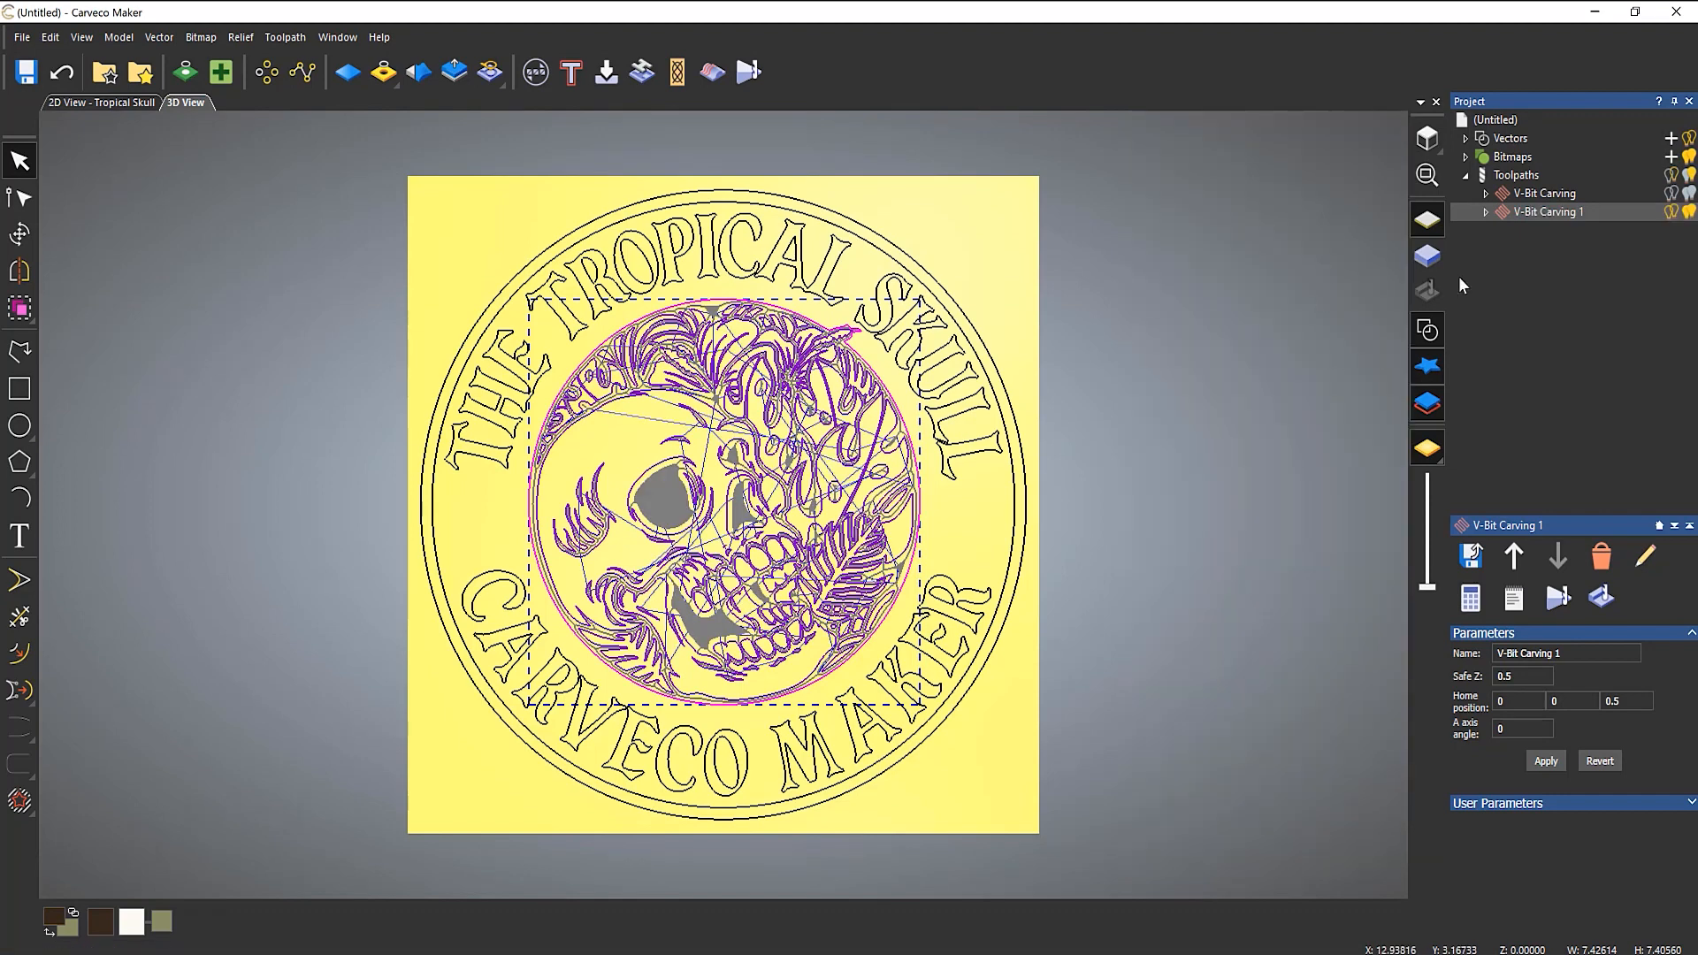
Simulate the V-Bit Carving 1 toolpath for the skull, followed by the V-Bit Carving toolpath for the lettering ring.
{"action": "right_click", "coordinate": [1520, 212]}
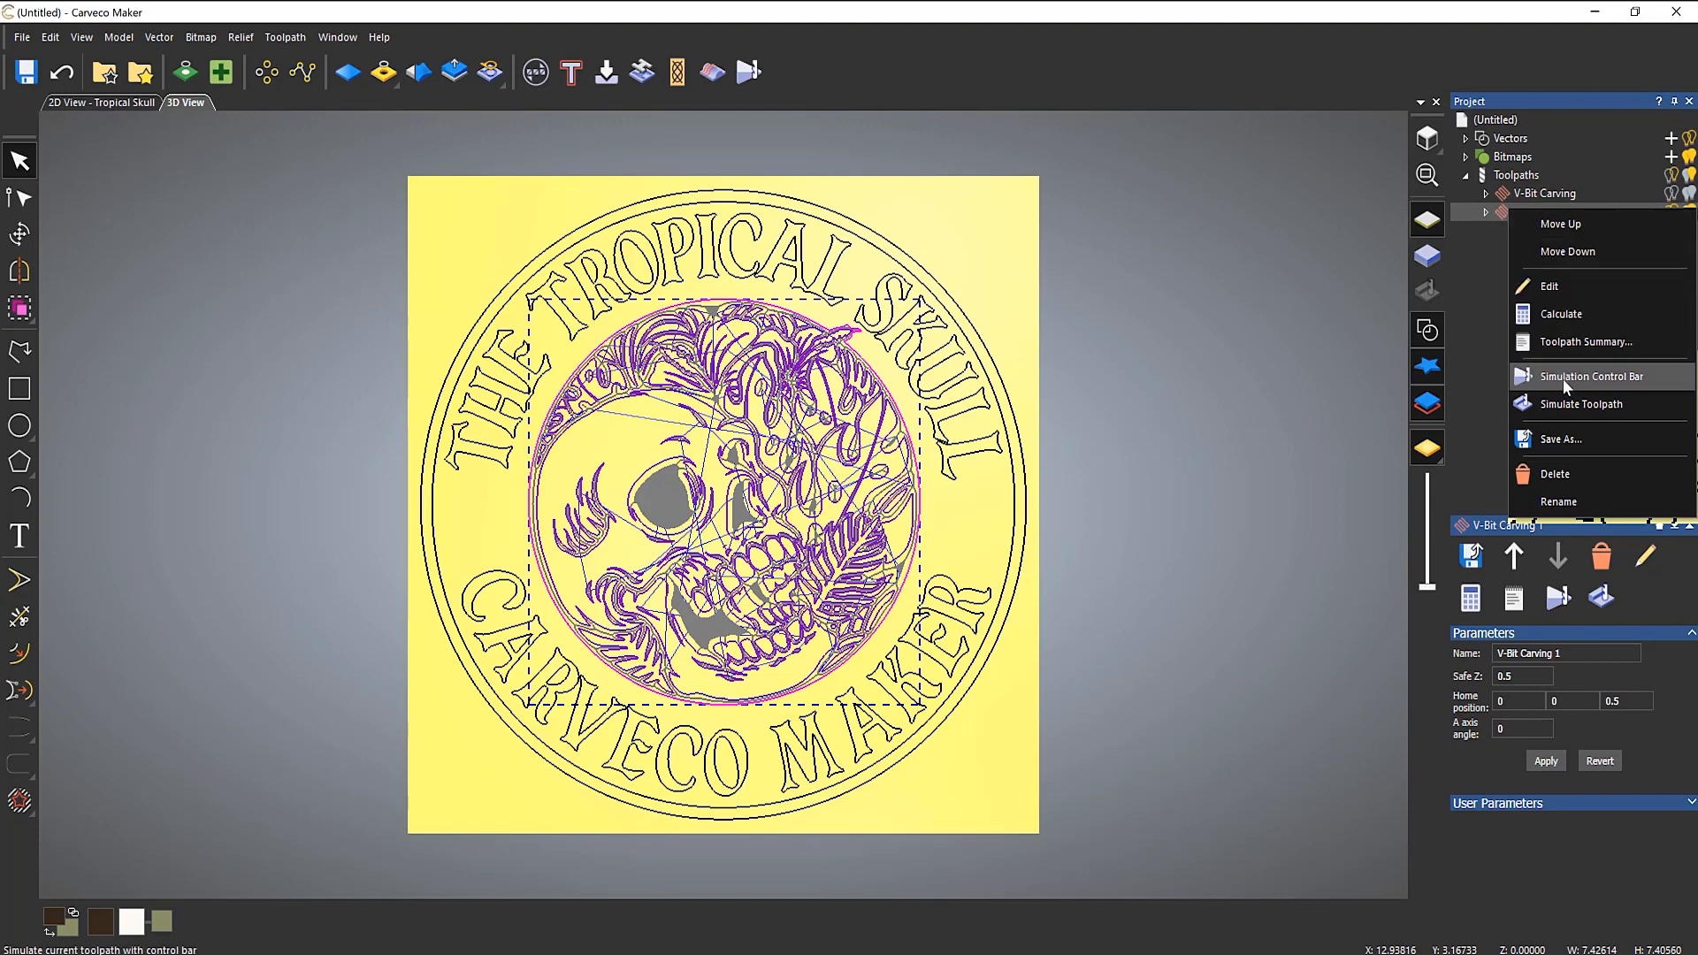
{"action": "left_click", "coordinate": [1576, 405]}
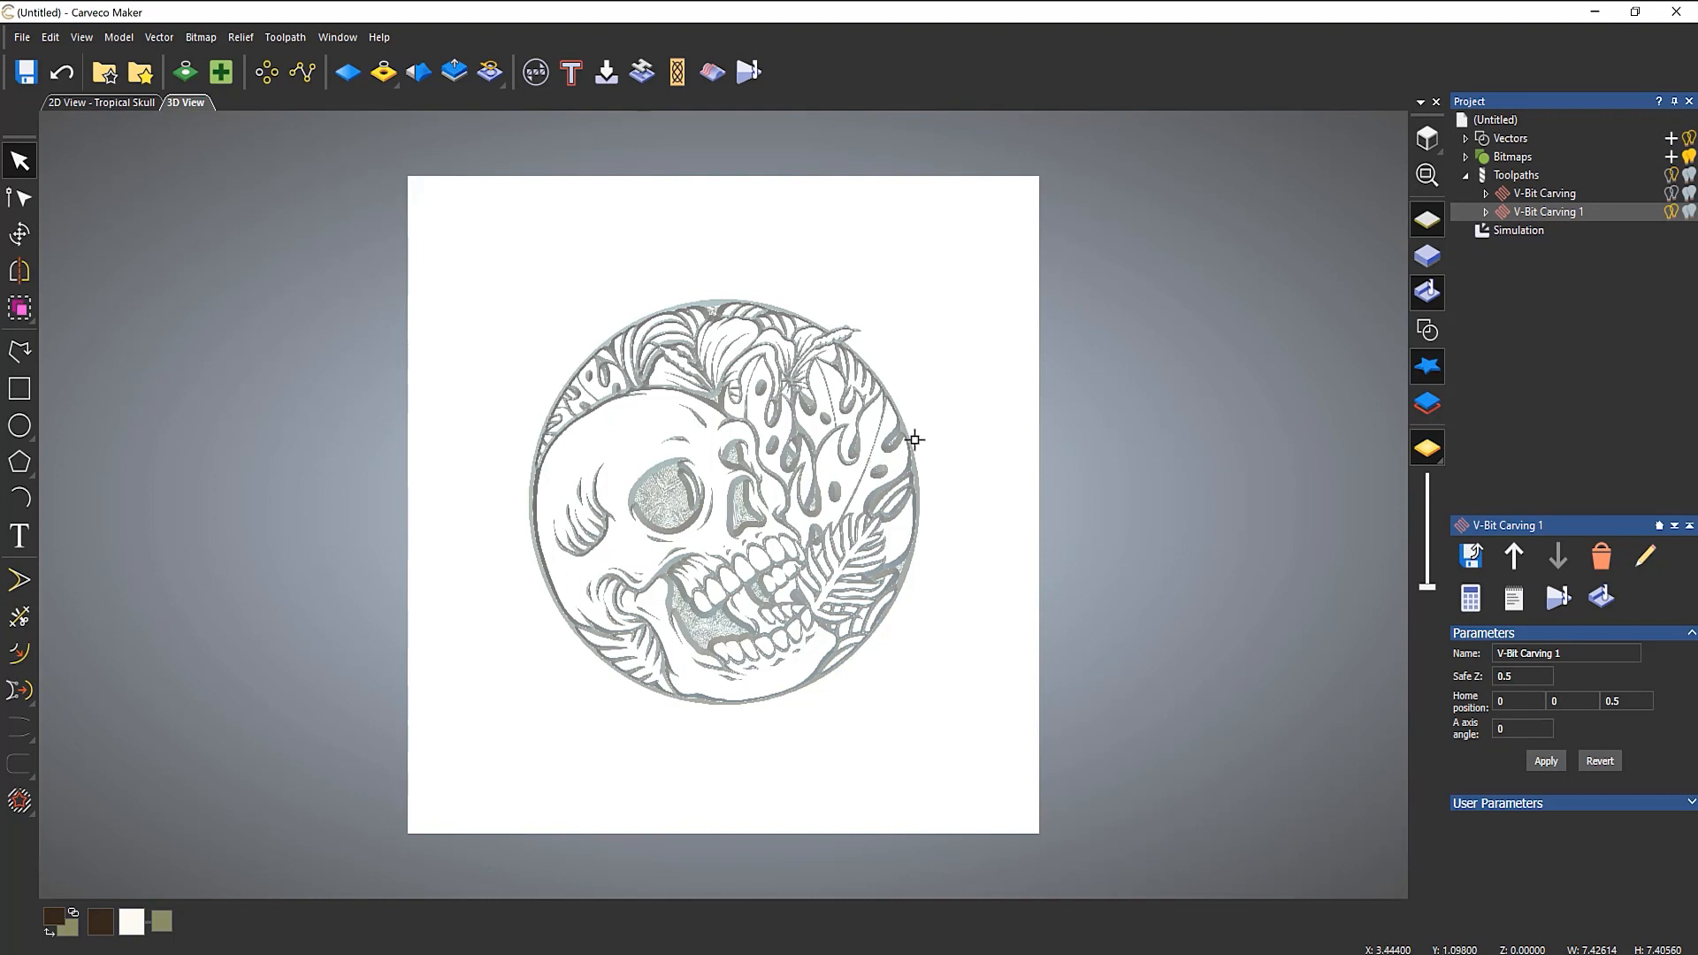
{"action": "right_click", "coordinate": [1537, 194]}
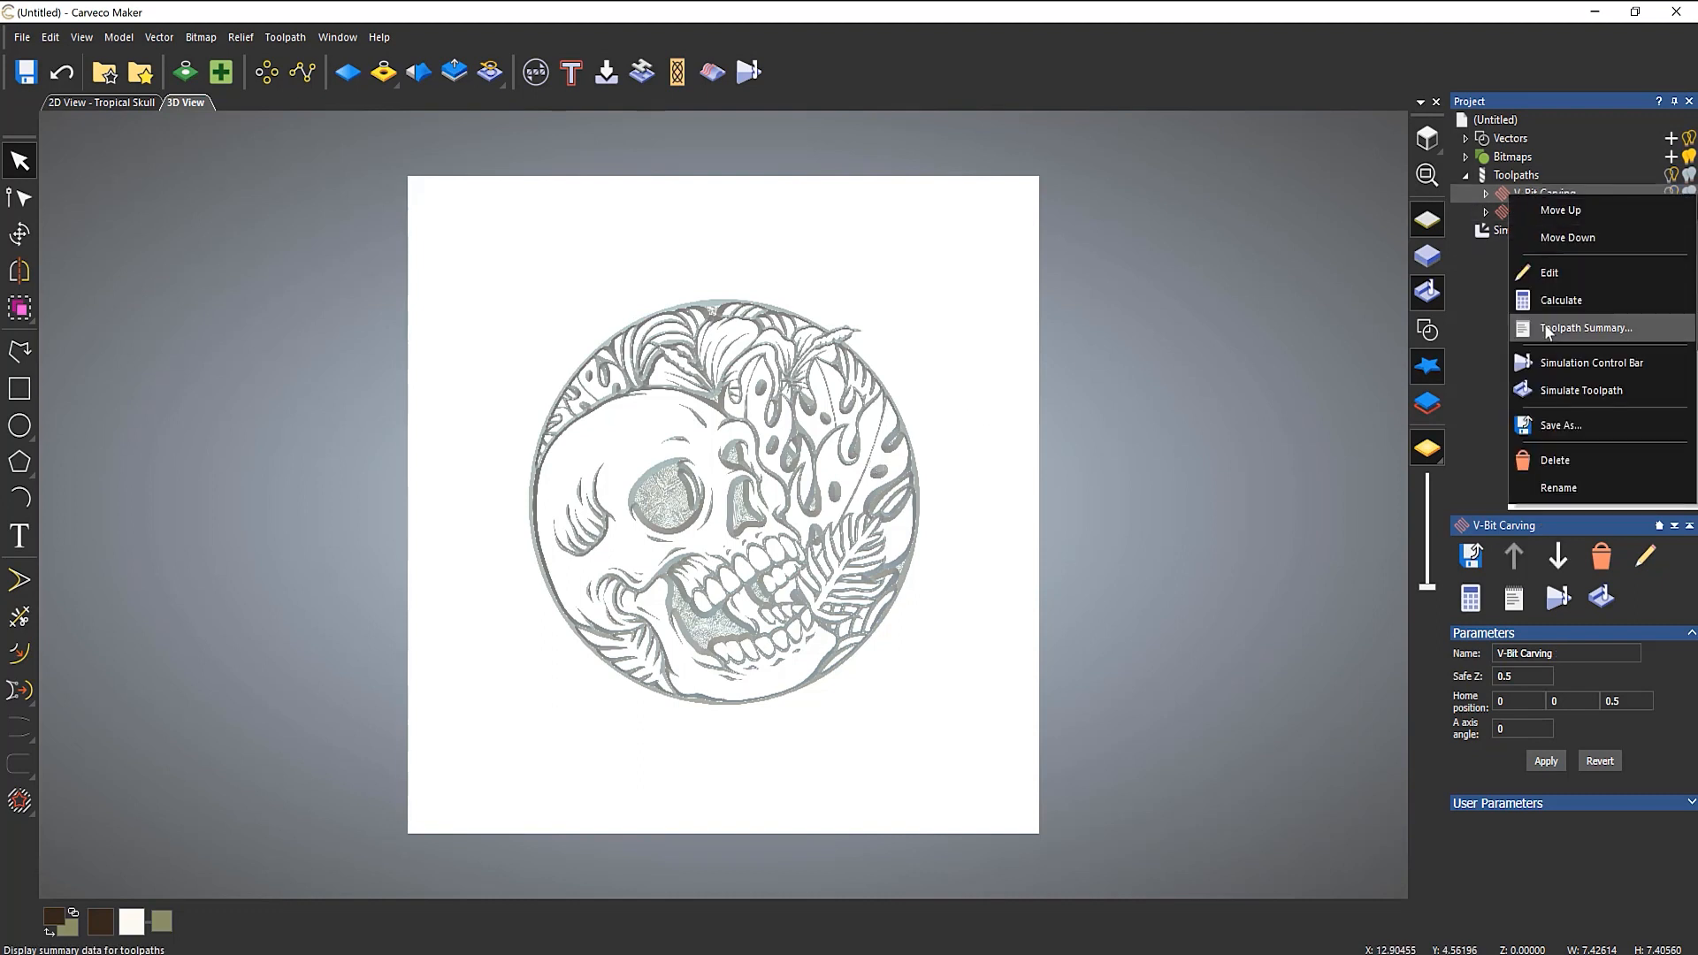
{"action": "left_click", "coordinate": [1572, 395]}
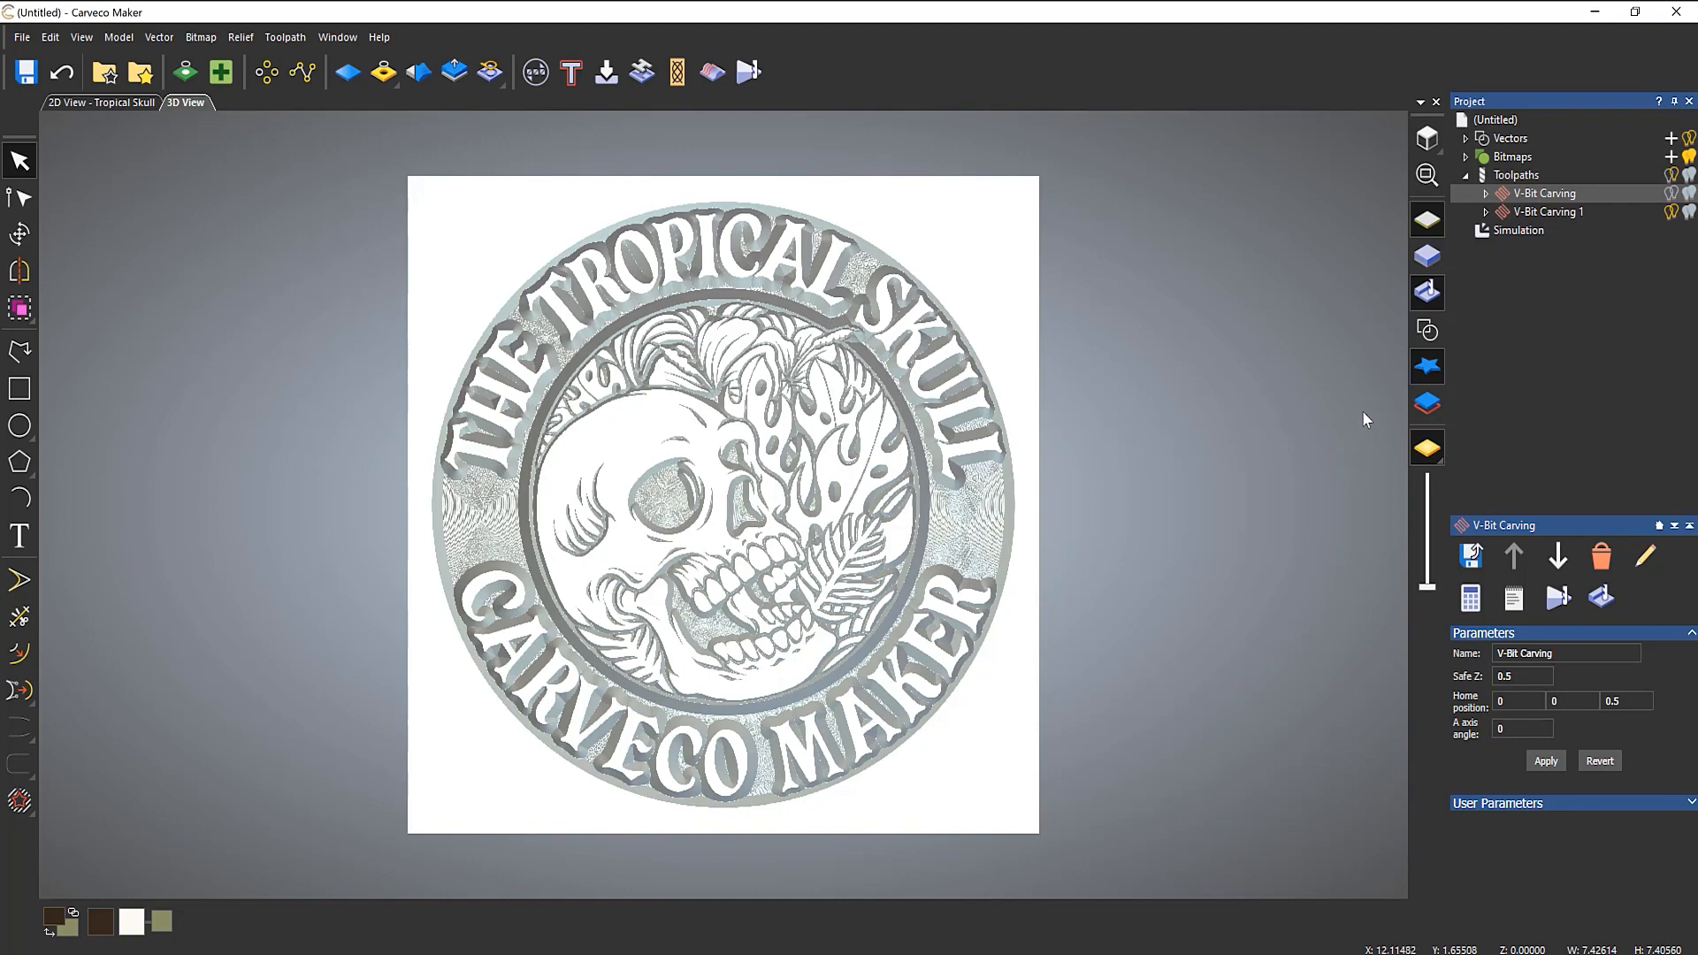
Display the vectors over the simulation and select only the outermost circle.
{"action": "left_click", "coordinate": [1426, 329]}
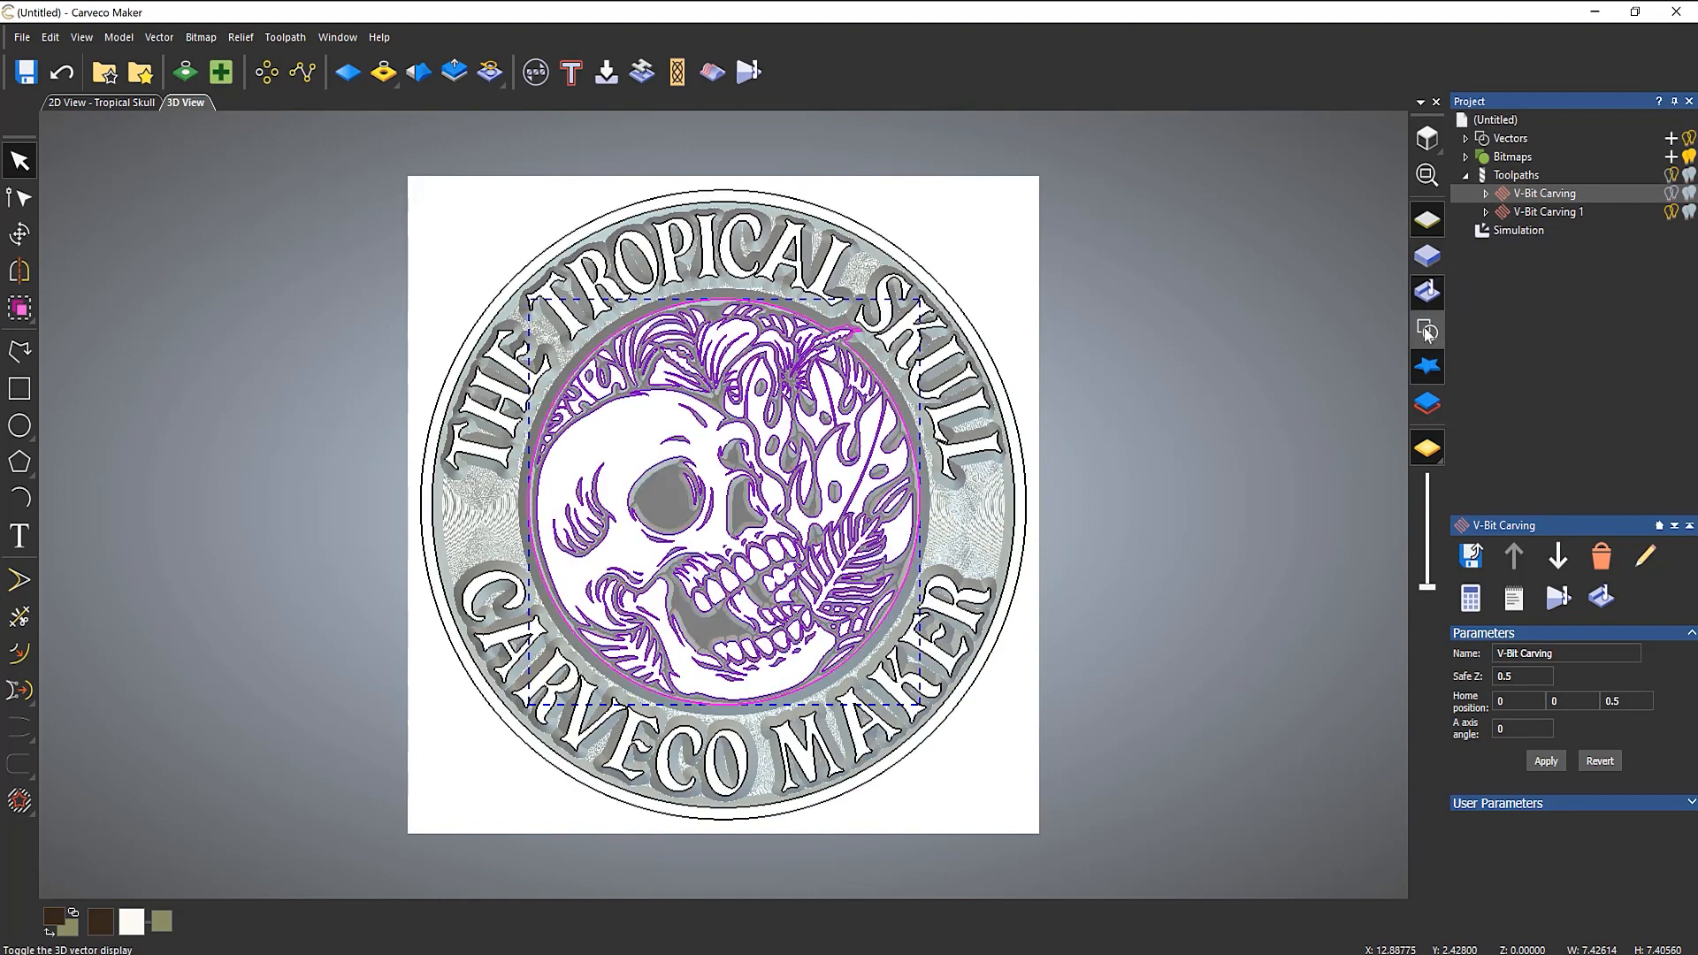
{"action": "left_click", "coordinate": [1217, 522]}
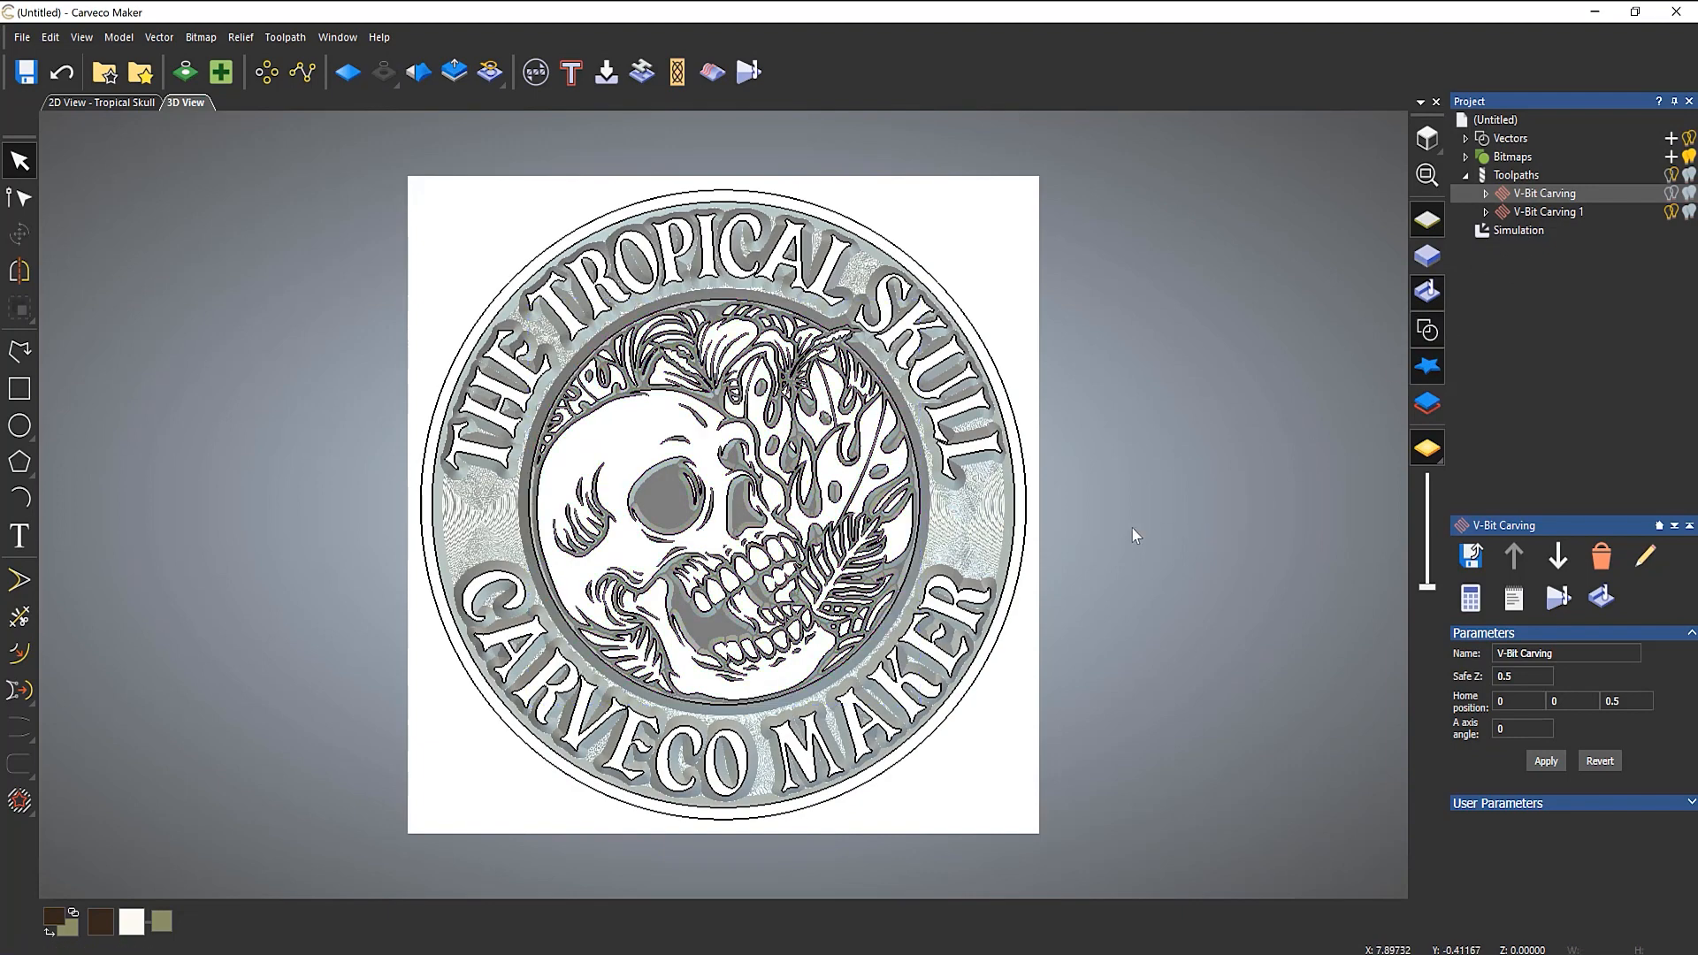
{"action": "left_click", "coordinate": [1029, 515]}
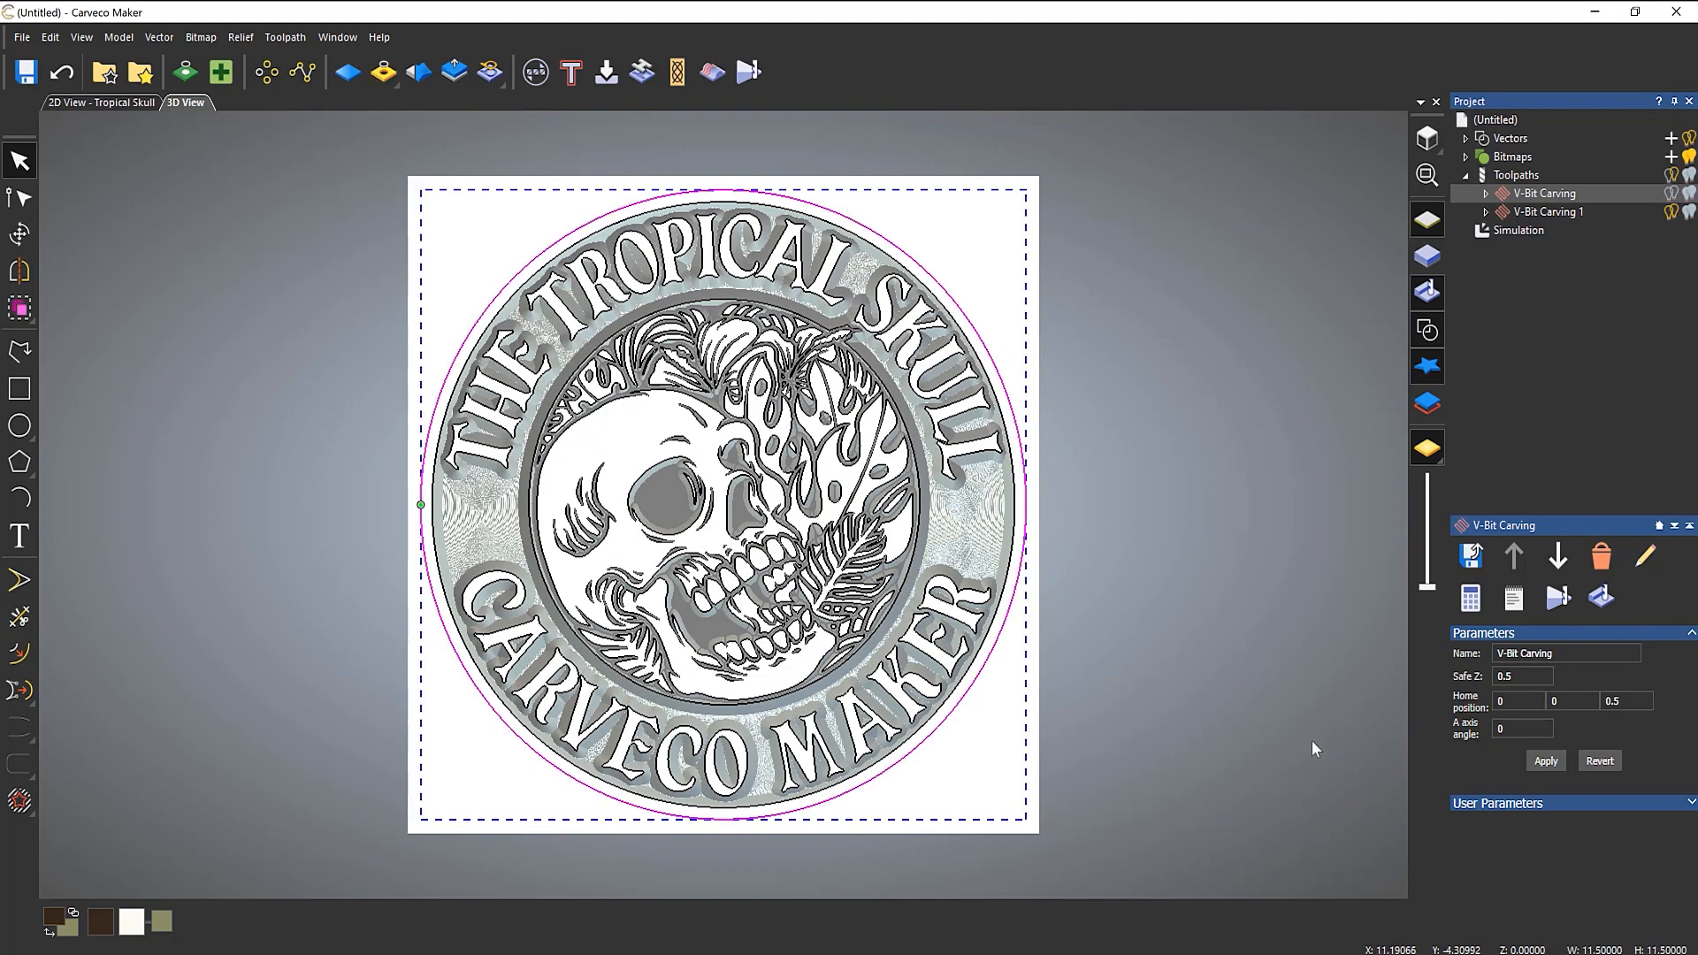
Set up an outside Profiling toolpath with a 0.75 inch finish depth, the End Mill 1/4 Inch tool and zig-zag ramping moves.
{"action": "left_click", "coordinate": [1514, 175]}
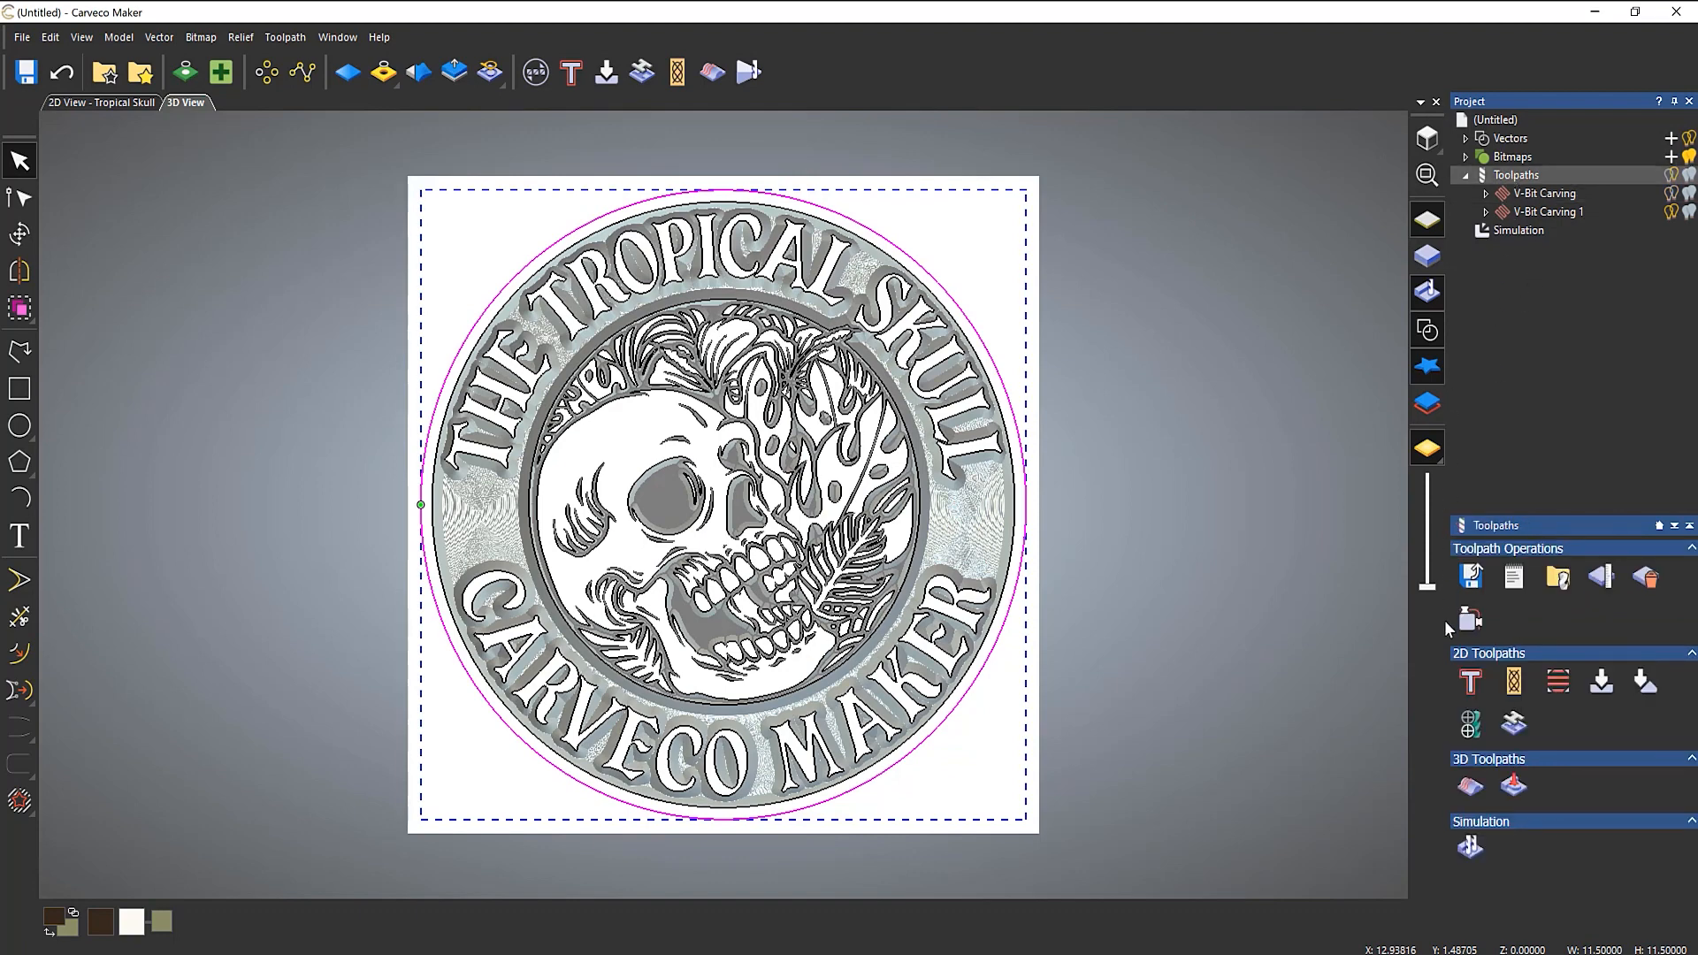
{"action": "left_click", "coordinate": [1468, 683]}
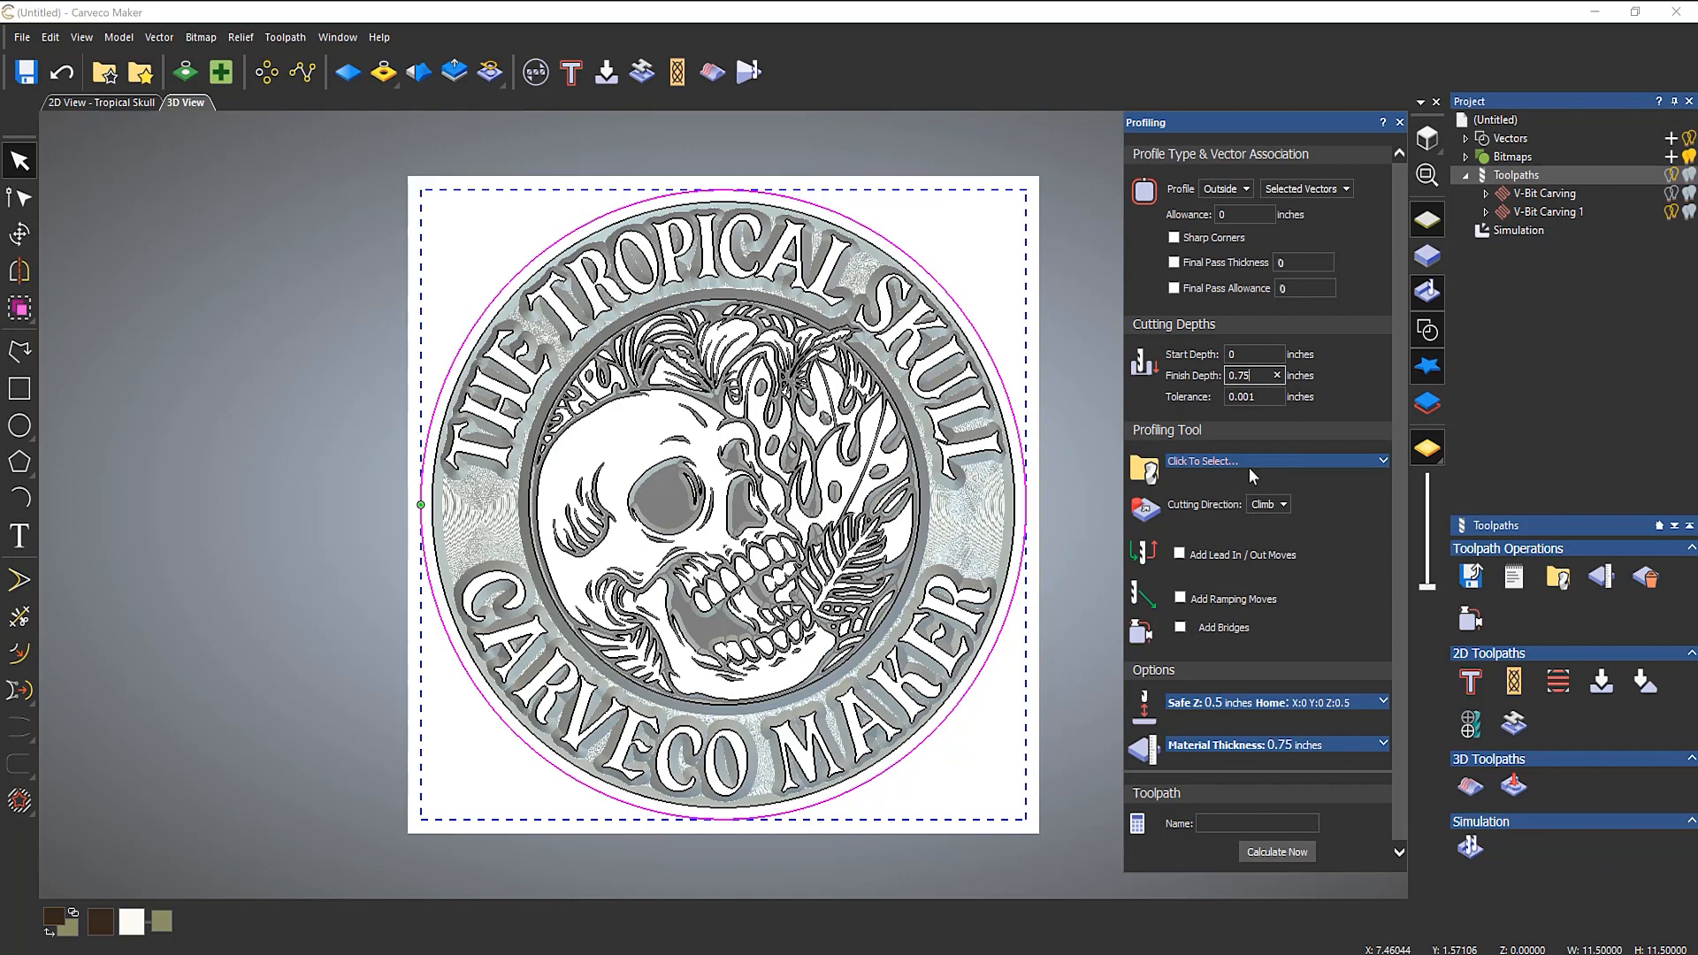
{"action": "left_click", "coordinate": [1204, 461]}
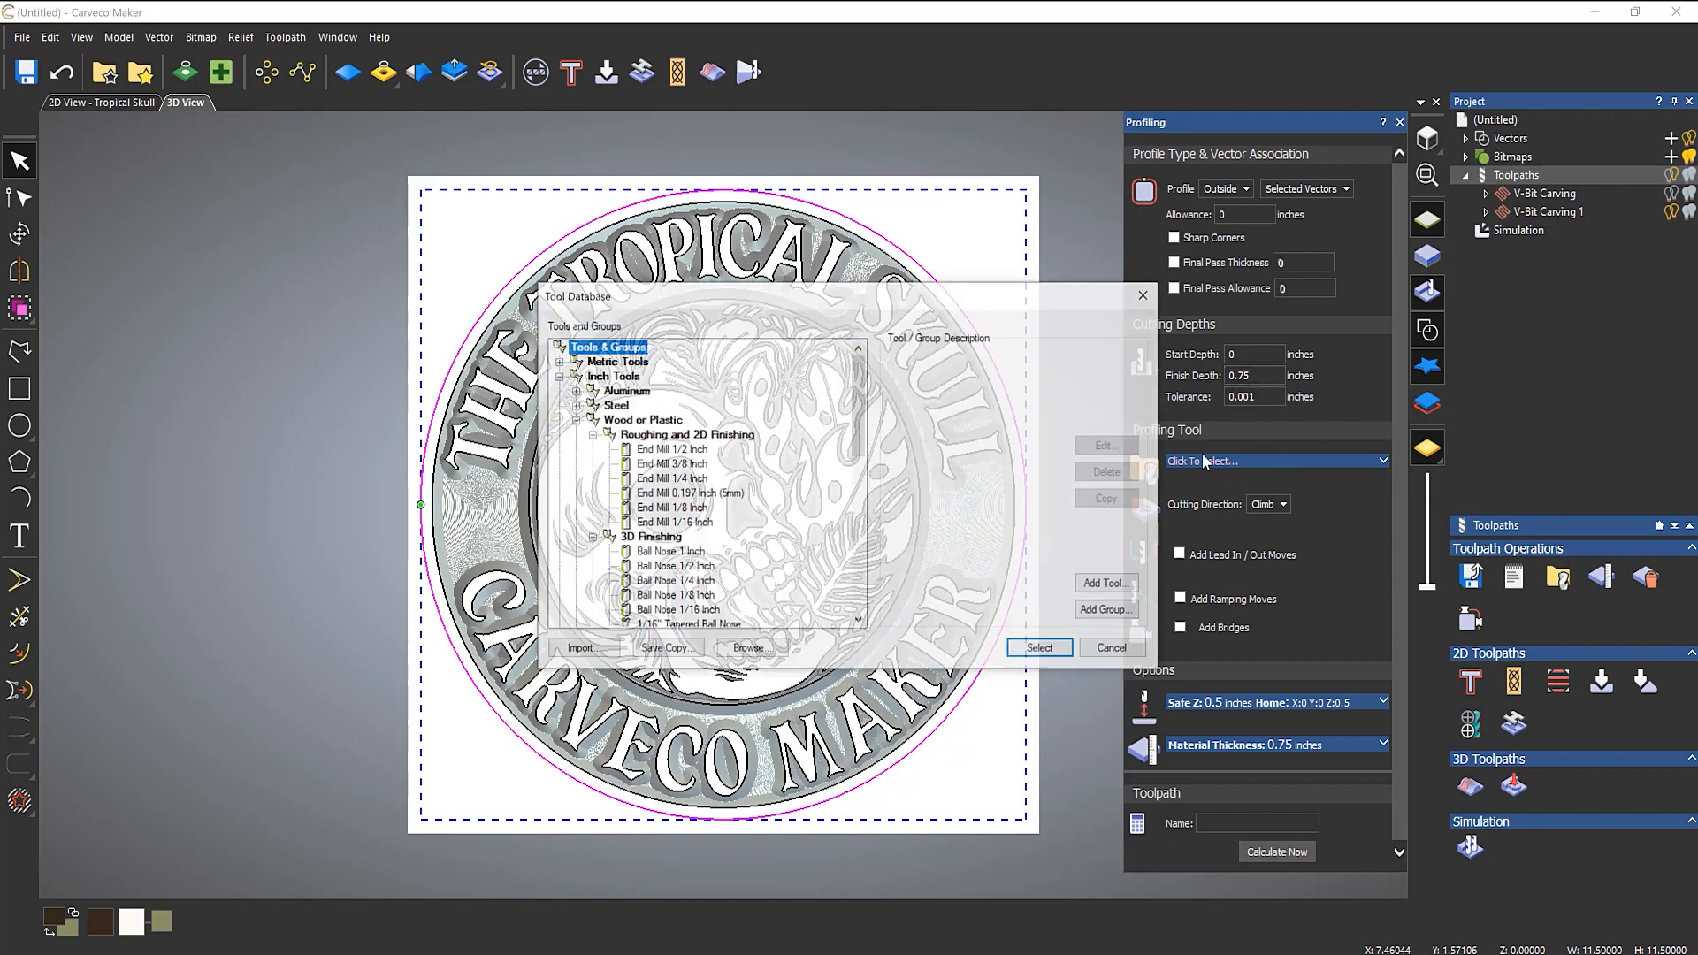
{"action": "left_click", "coordinate": [683, 480]}
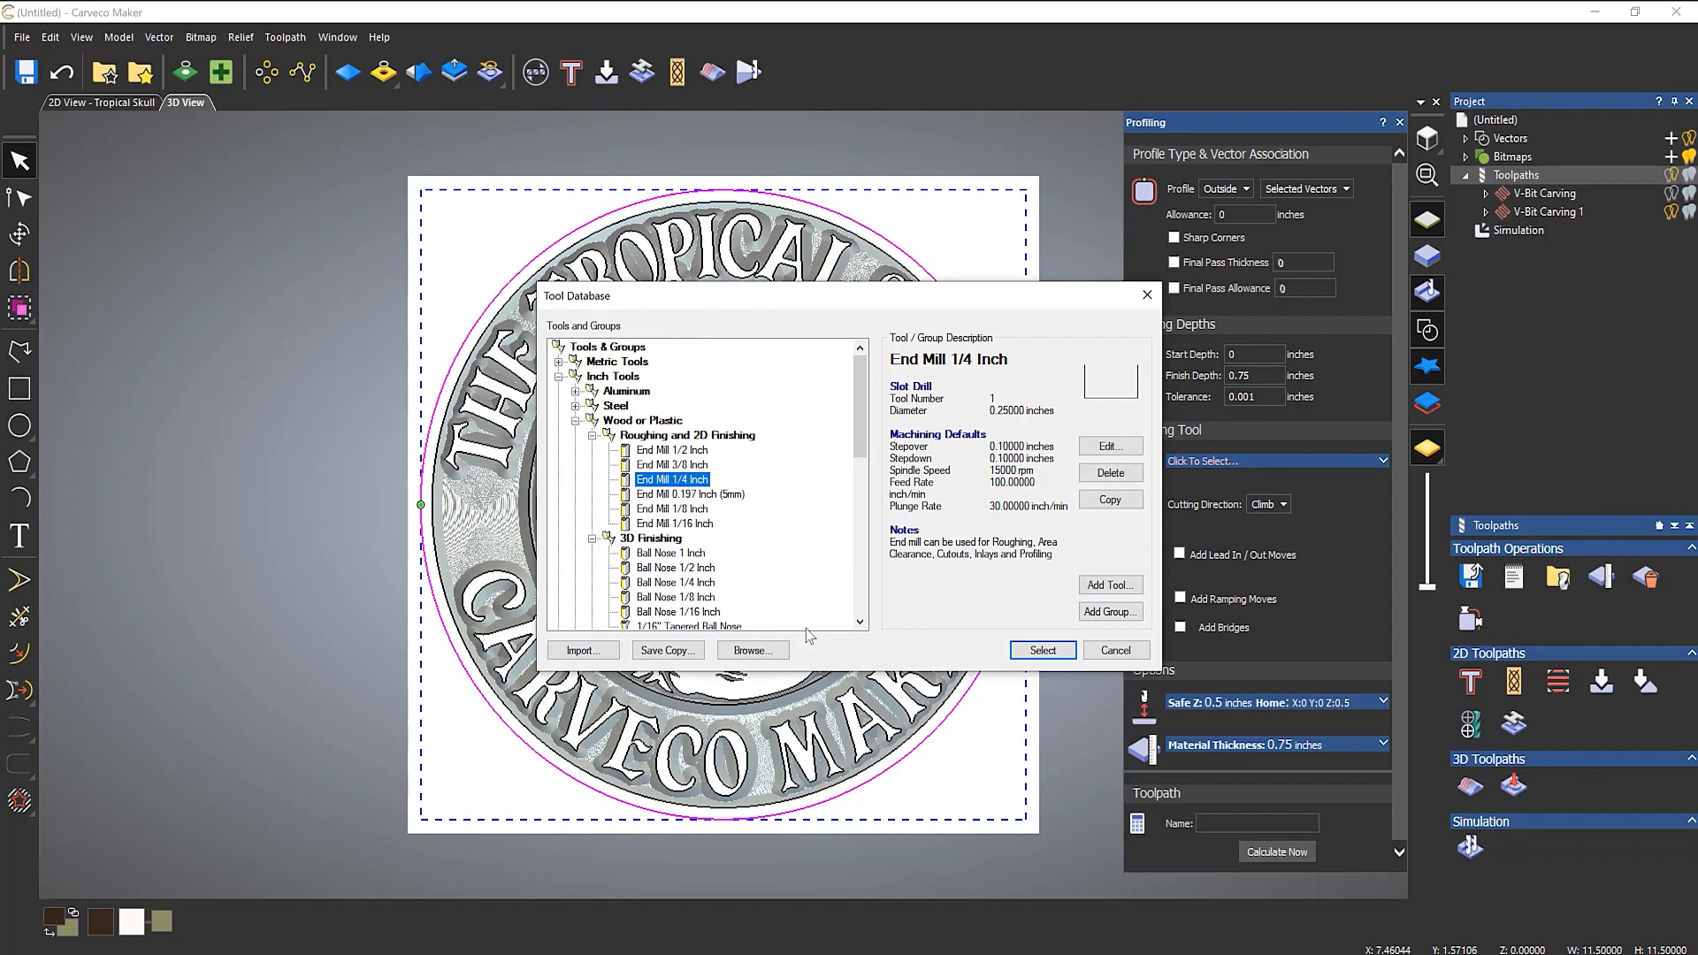
{"action": "left_click", "coordinate": [1050, 651]}
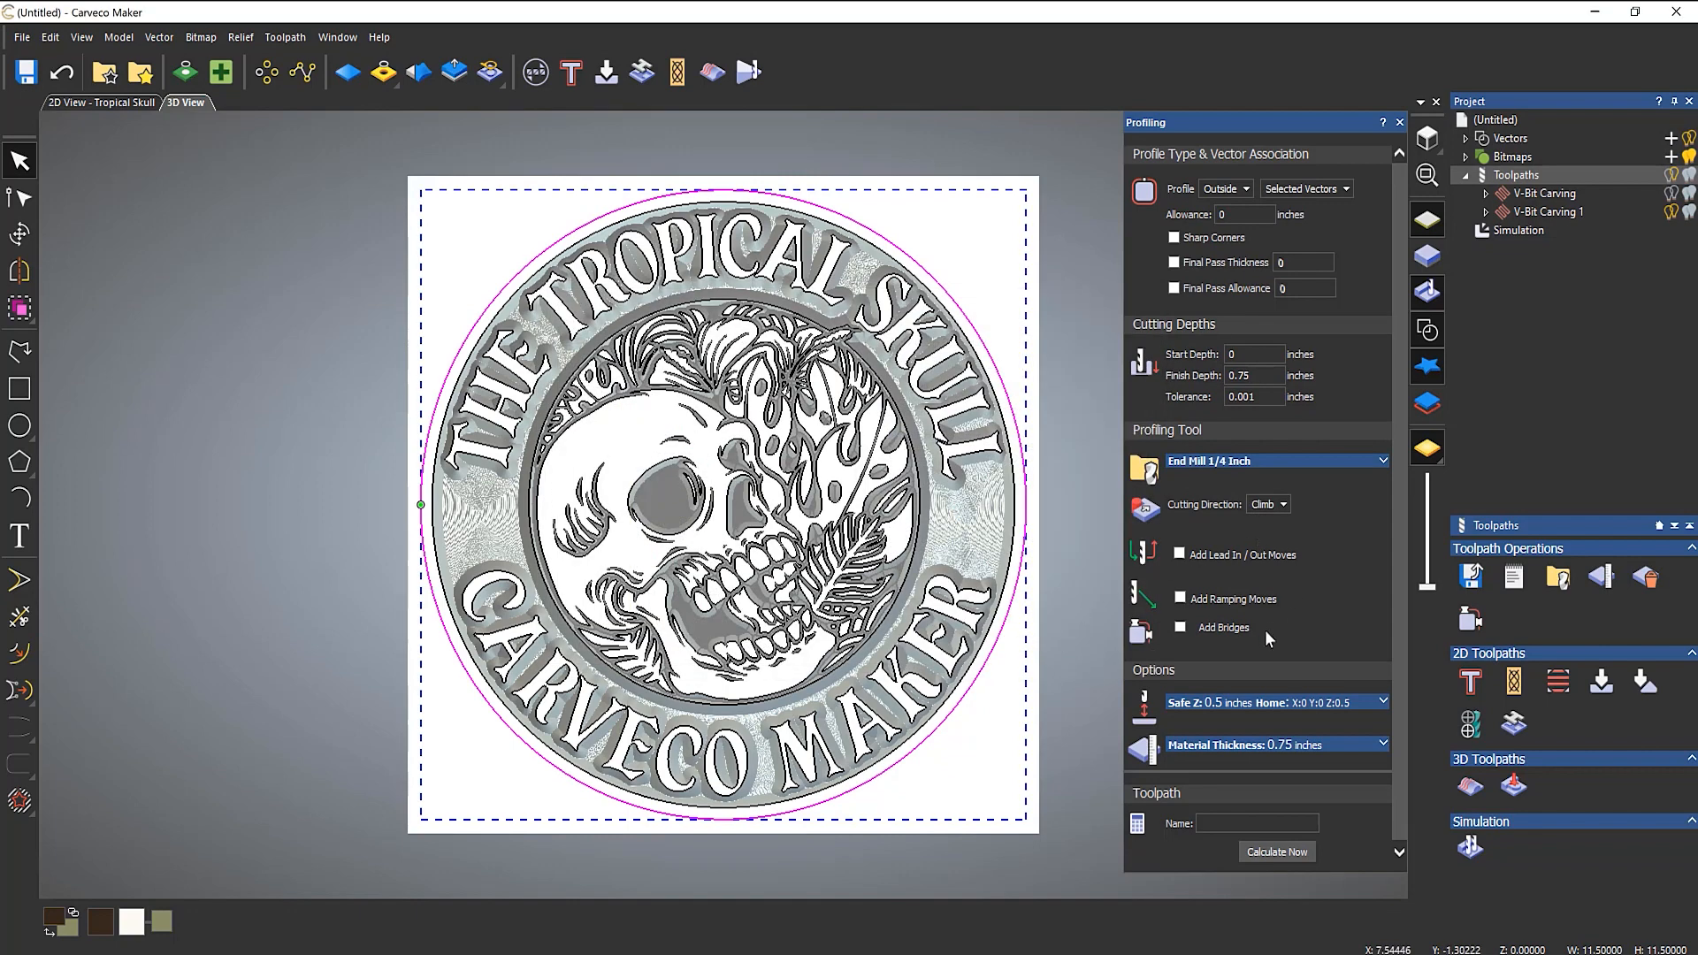
{"action": "left_click", "coordinate": [1181, 598]}
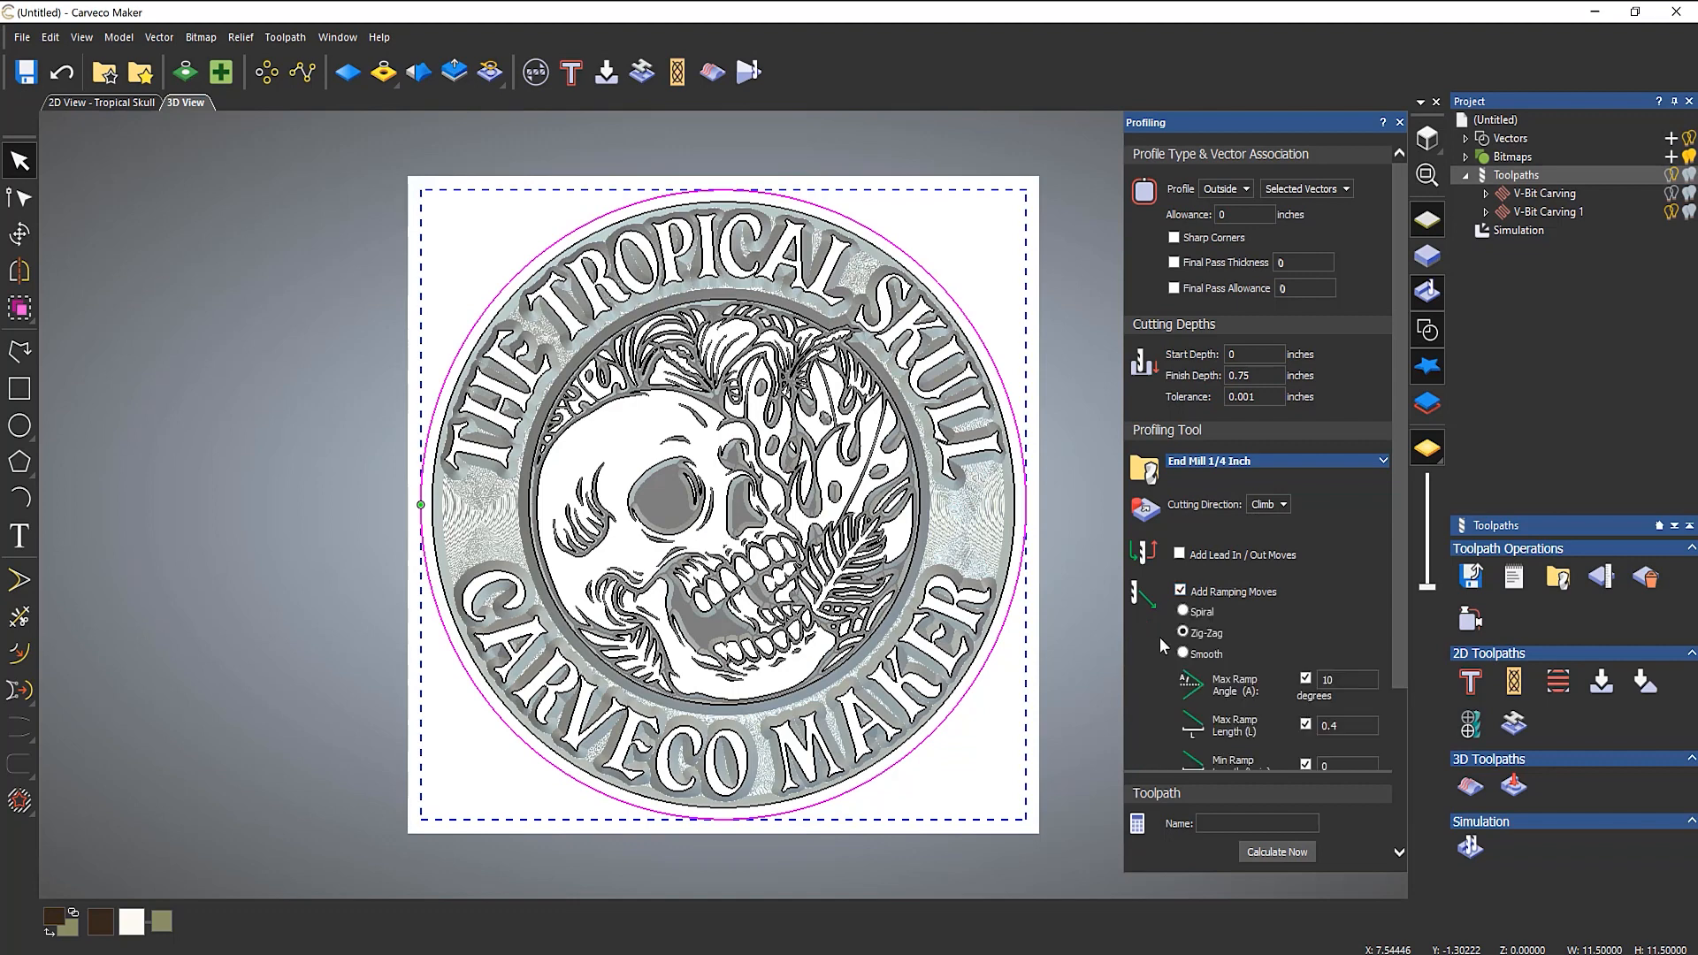
Add four 2D bridges to the outer circle automatically, each 0.1 inches long and 0.1 inches thick.
{"action": "scroll", "coordinate": [1160, 637], "scroll_direction": "down", "scroll_amount": 3}
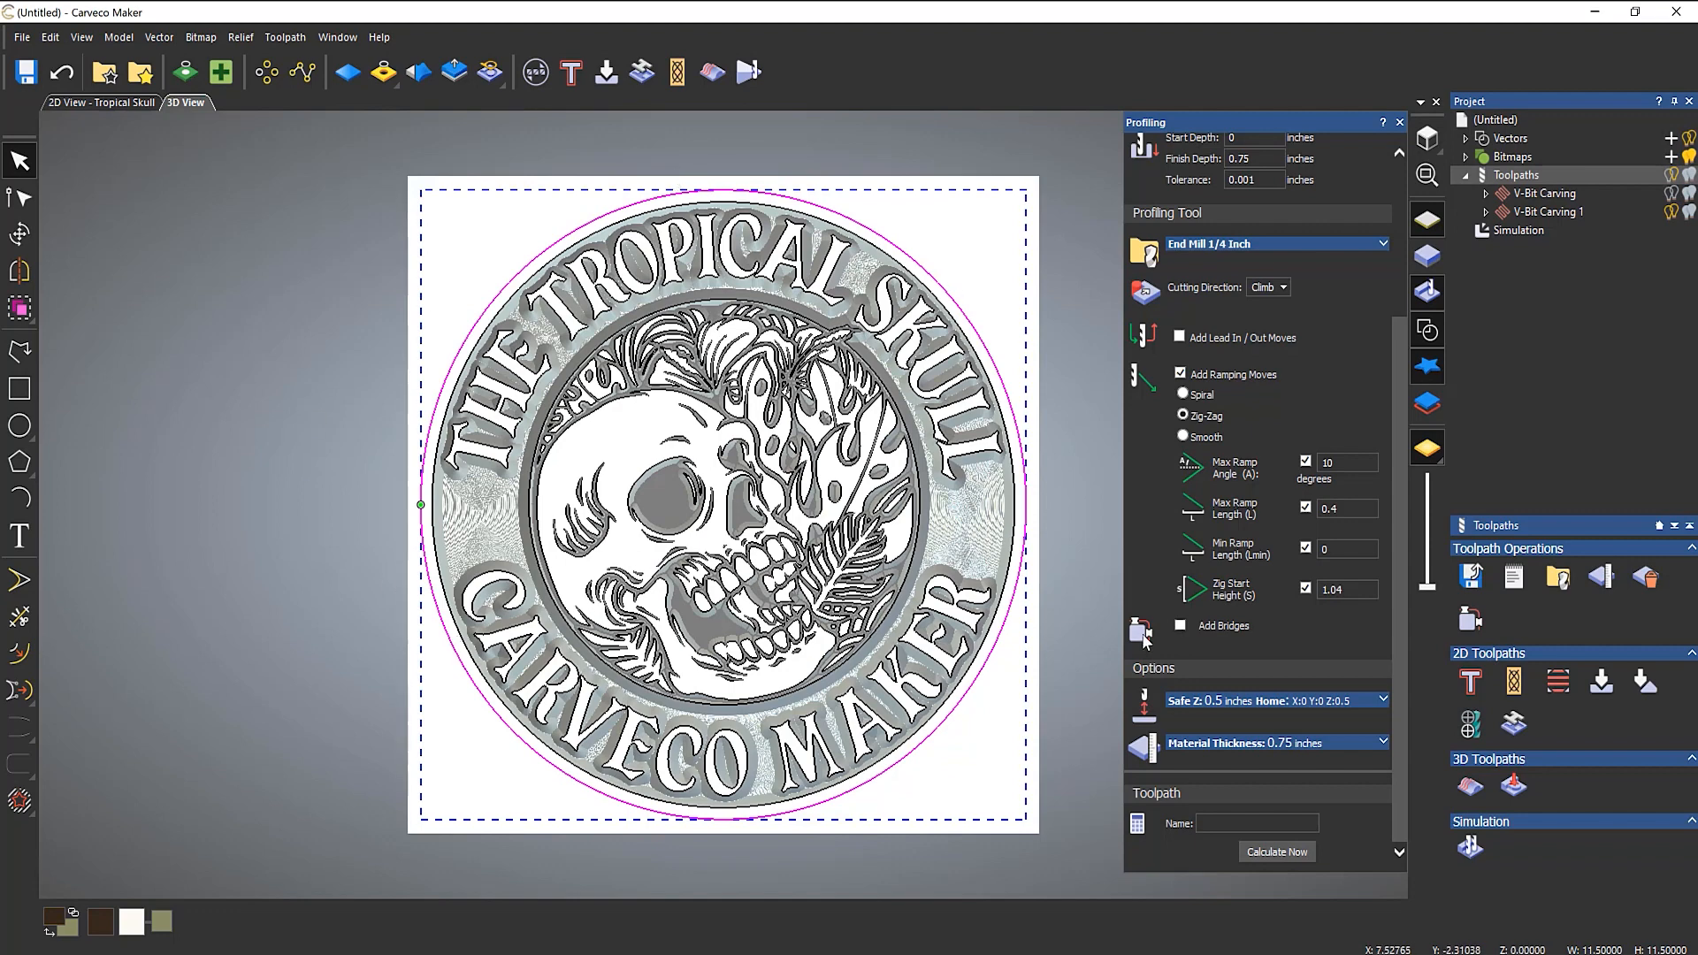
{"action": "left_click", "coordinate": [1180, 625]}
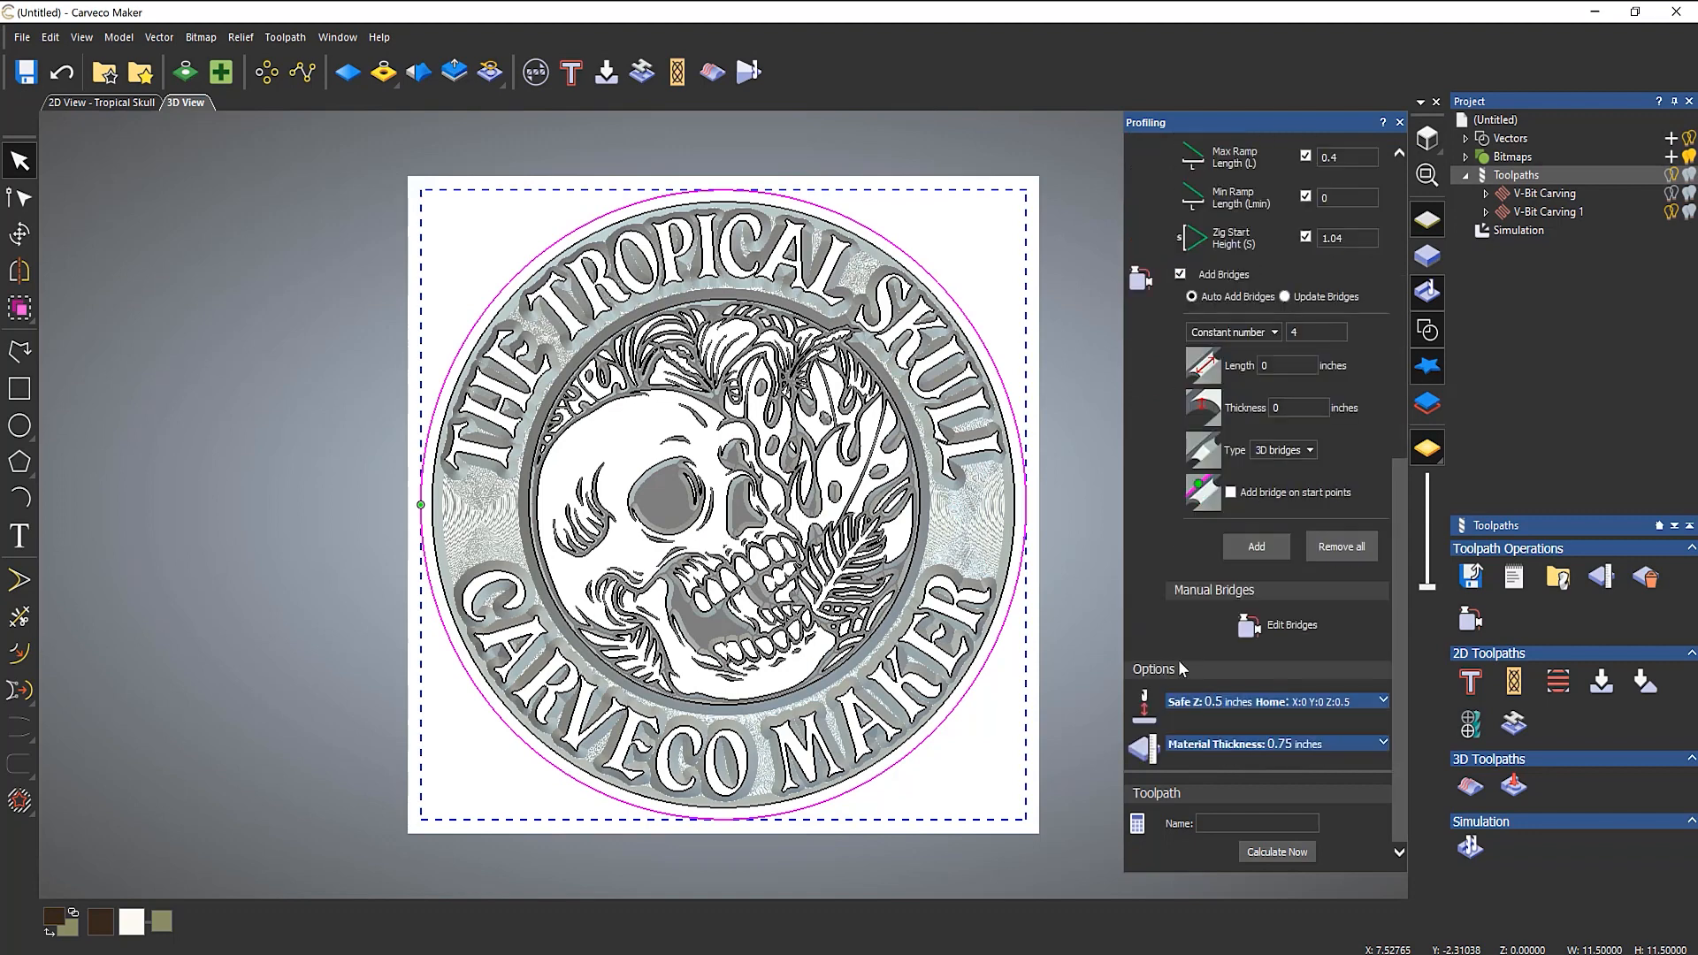
{"action": "scroll", "coordinate": [1237, 469], "scroll_direction": "down", "scroll_amount": 3}
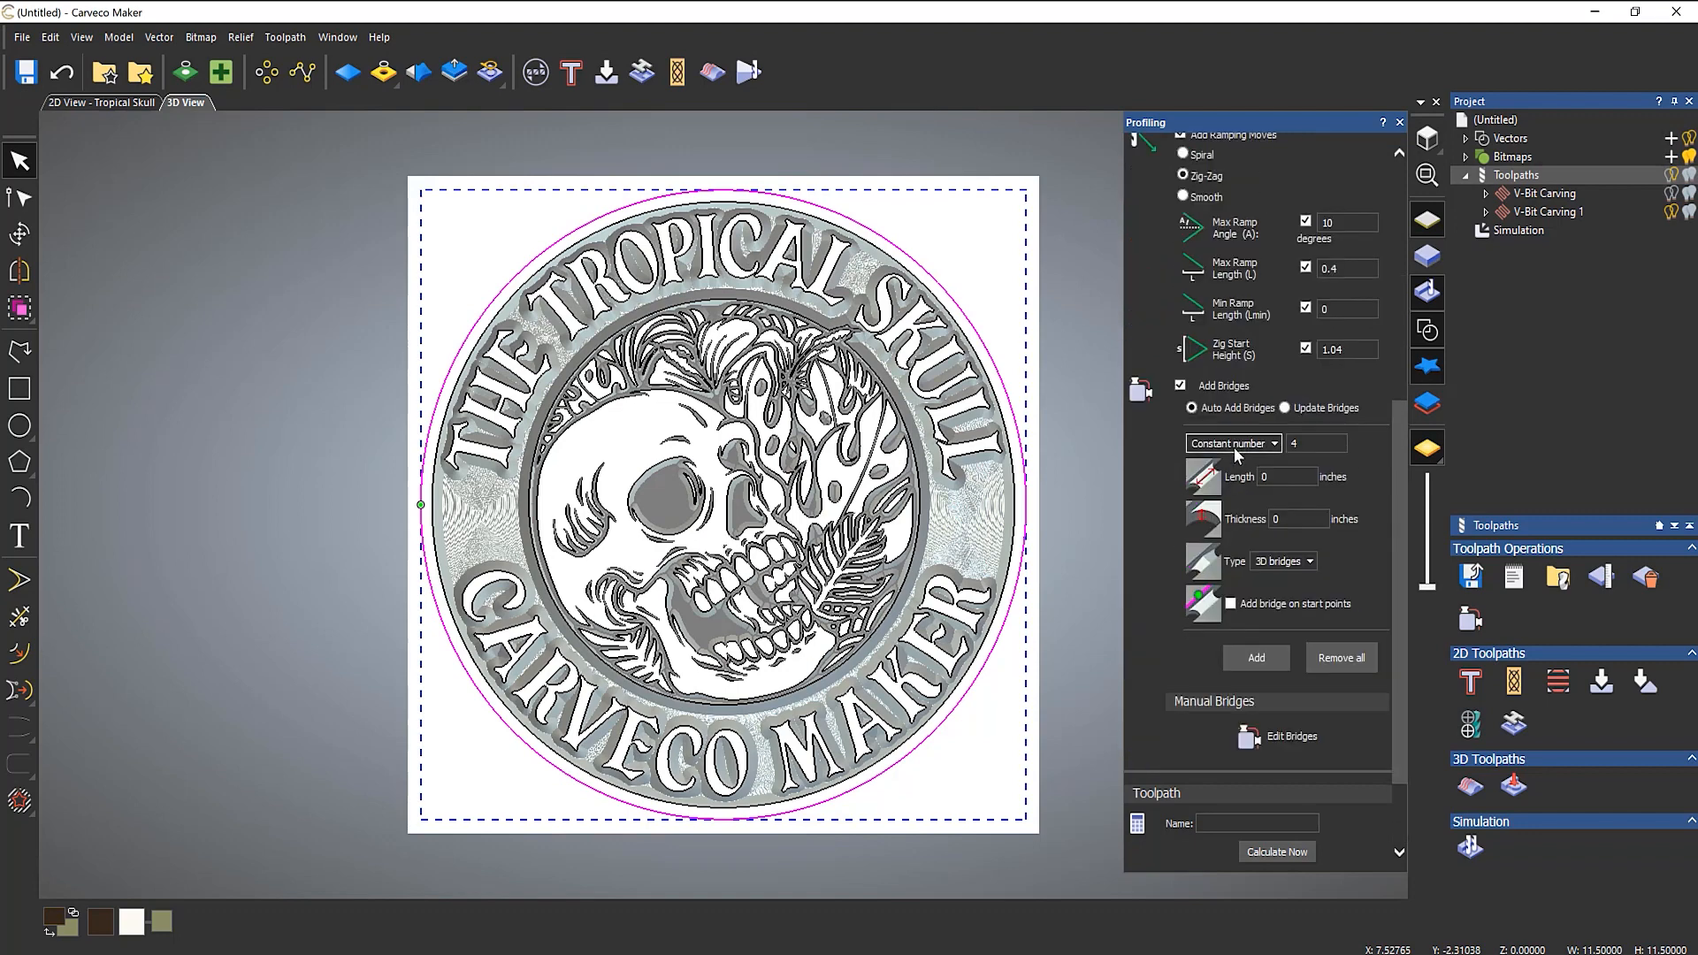
{"action": "left_click", "coordinate": [1304, 443]}
{"action": "left_click", "coordinate": [1282, 478]}
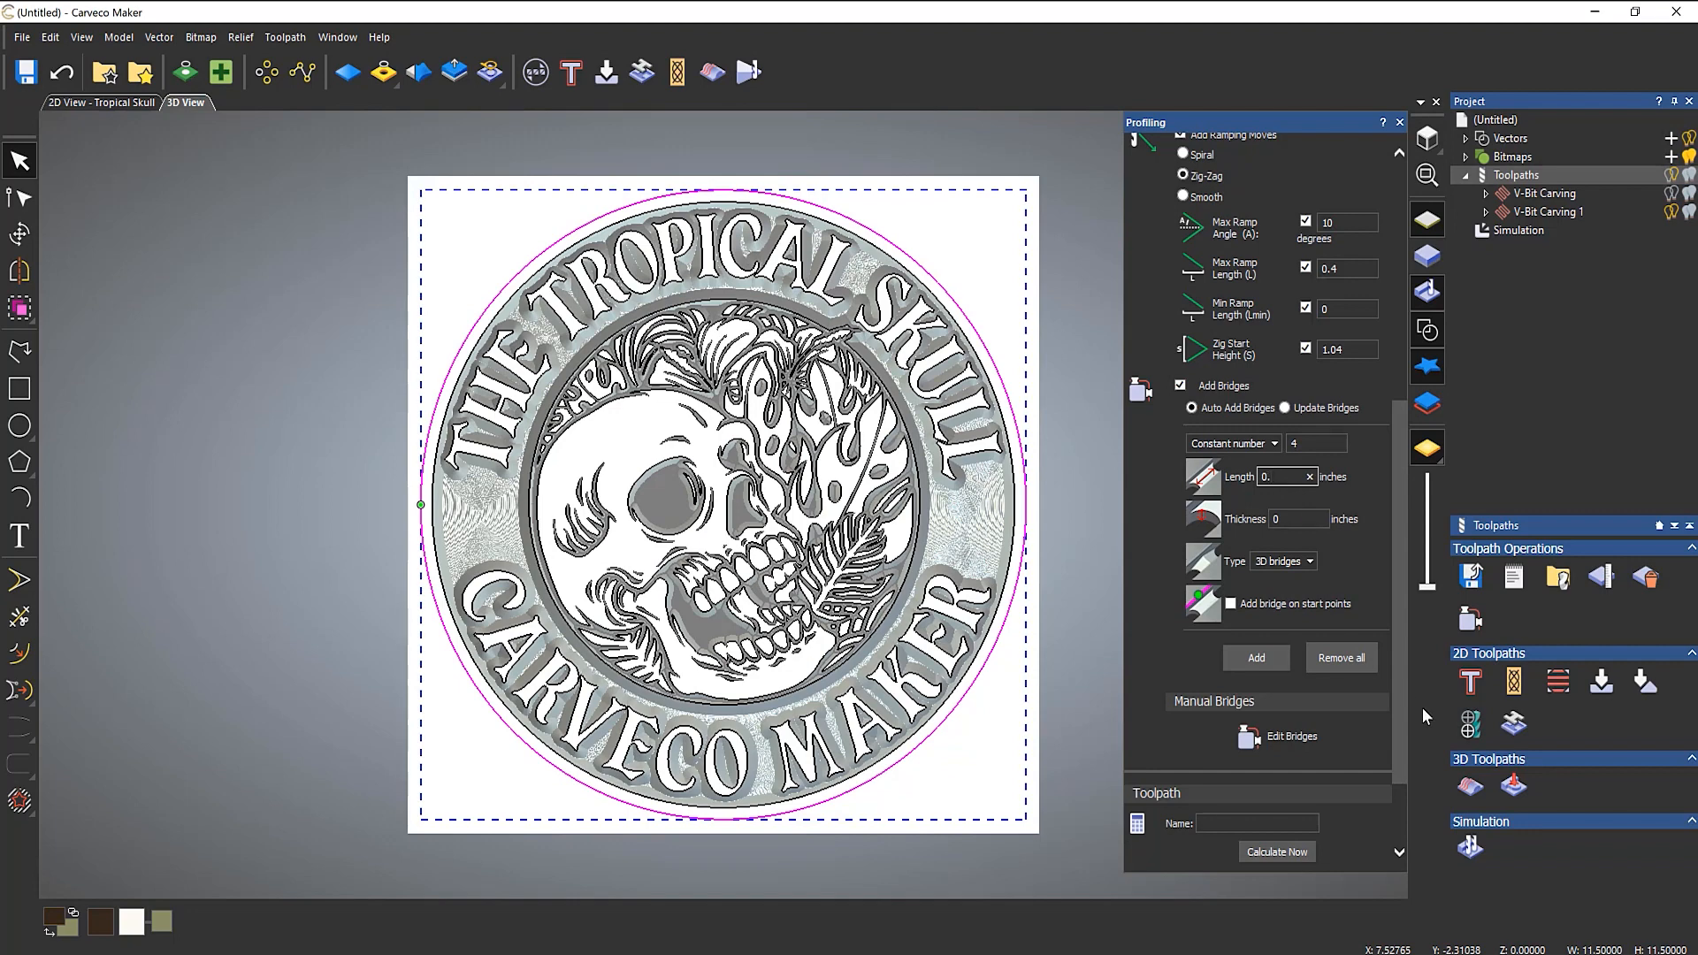
{"action": "type", "text": "0.1"}
{"action": "key", "text": "Tab"}
{"action": "left_click", "coordinate": [1283, 562]}
{"action": "left_click", "coordinate": [1284, 582]}
{"action": "left_click", "coordinate": [1267, 658]}
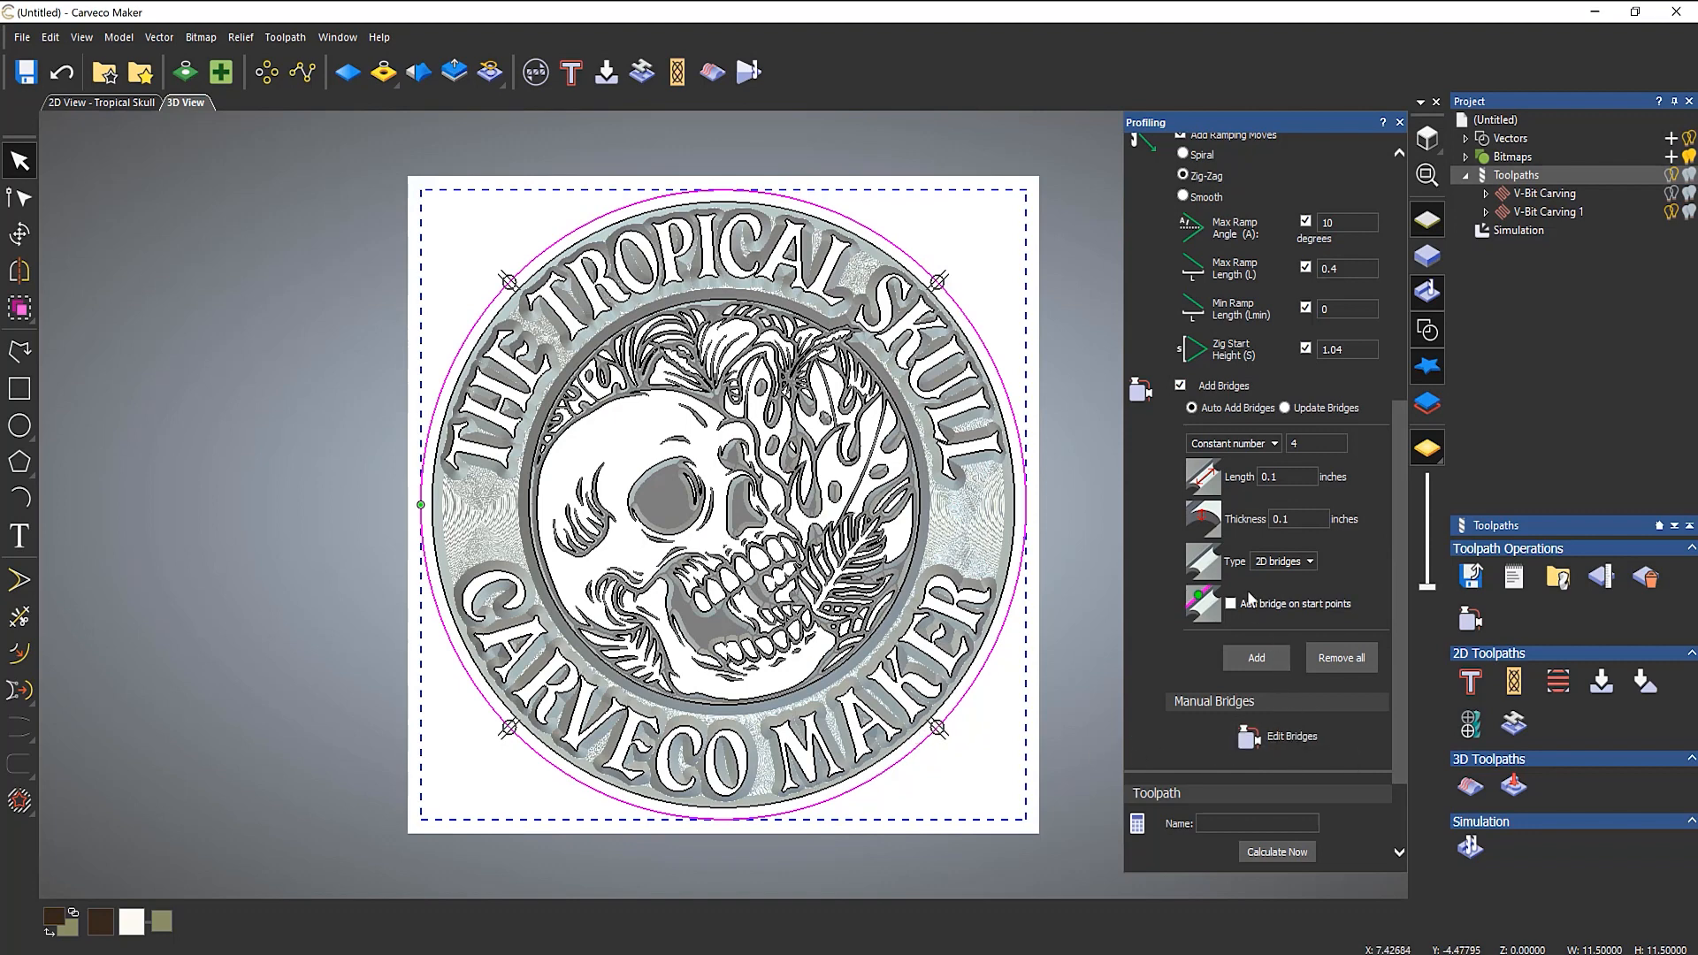
Calculate the Profile toolpath and examine its passes around one of the bridges up close at an angle.
{"action": "scroll", "coordinate": [1251, 538], "scroll_direction": "down", "scroll_amount": 2}
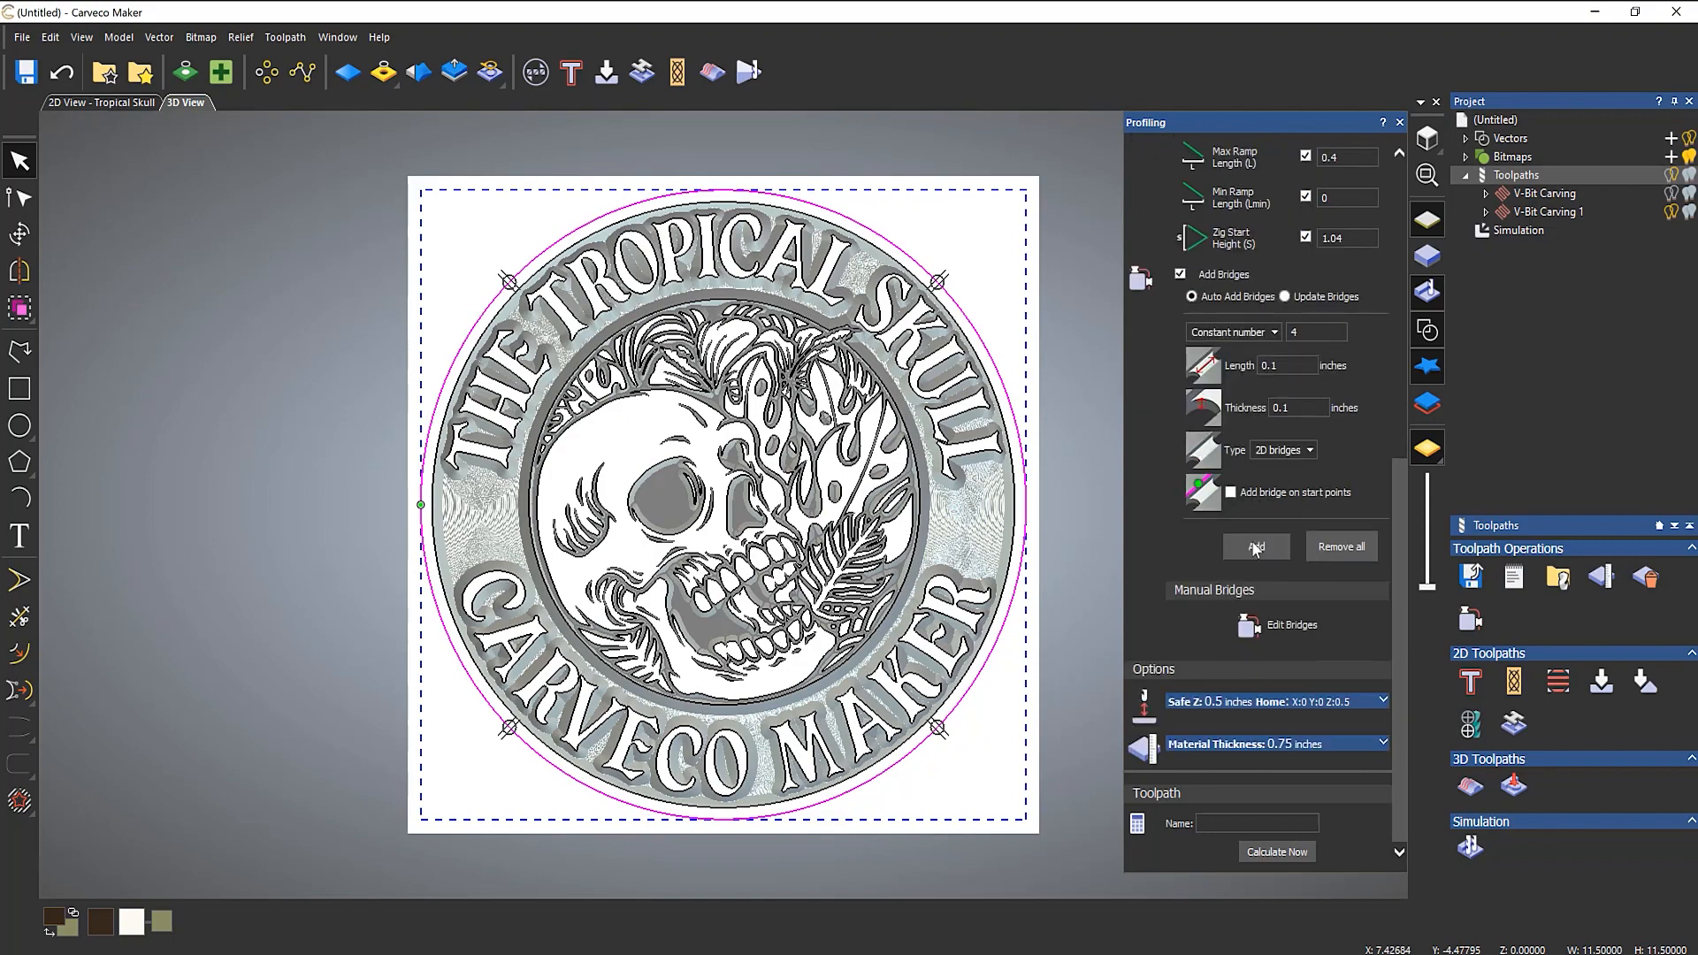
{"action": "left_click", "coordinate": [1289, 856]}
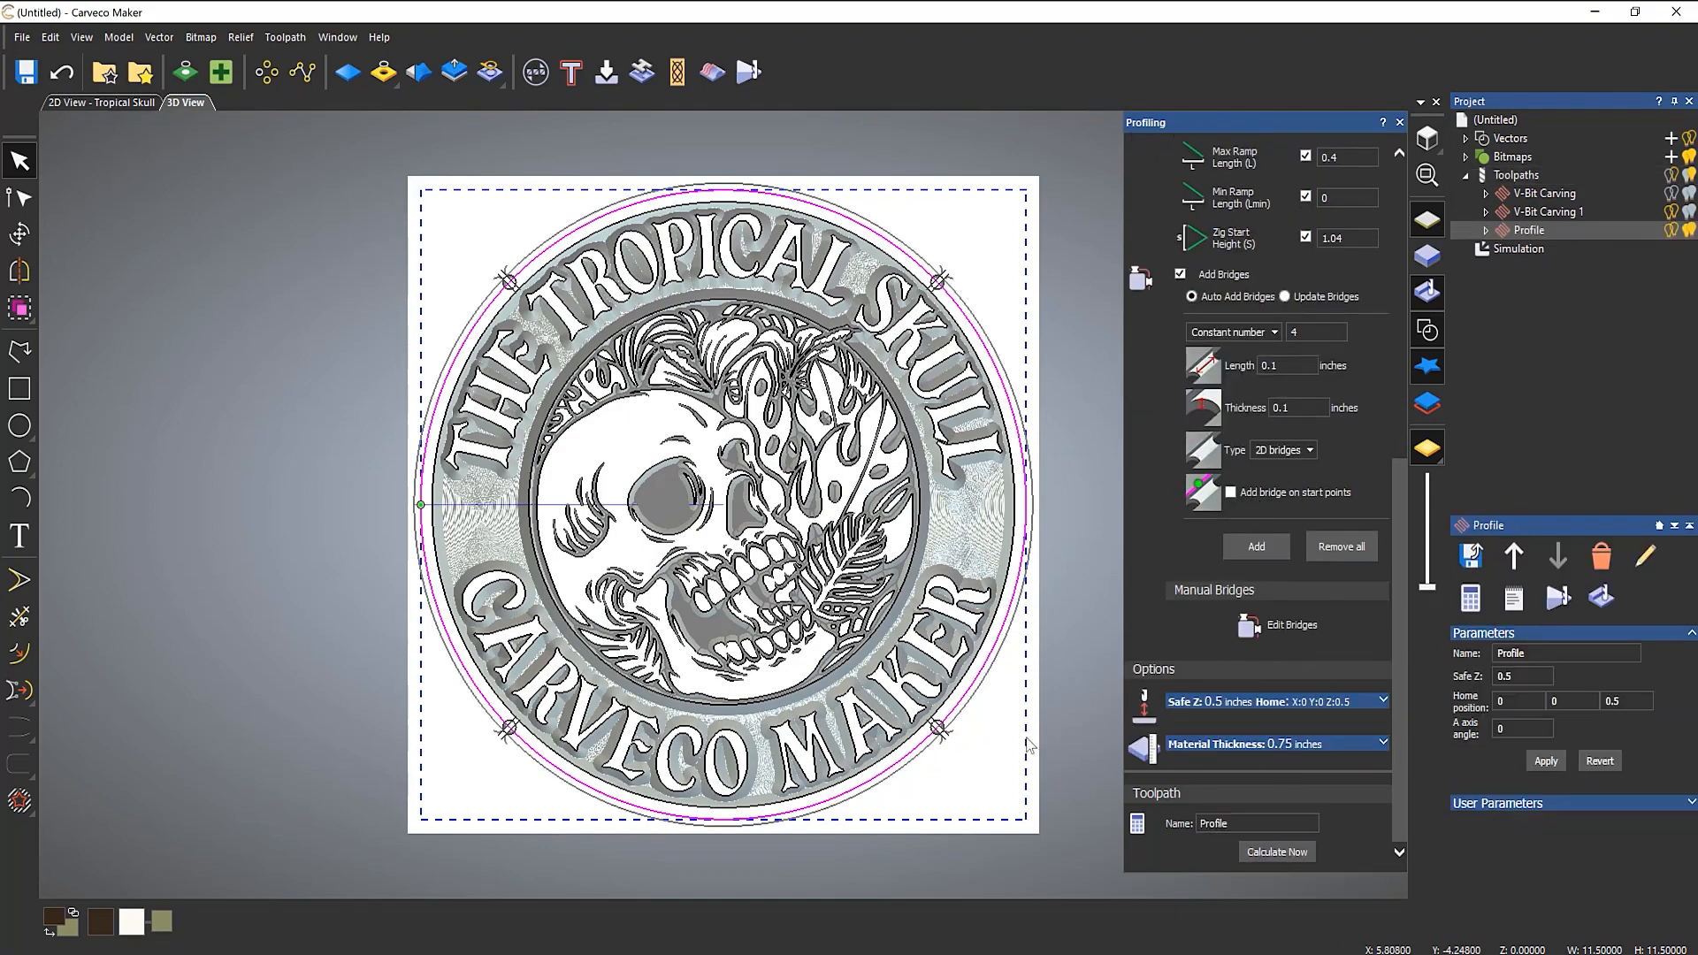
{"action": "scroll", "coordinate": [1028, 745], "scroll_direction": "up", "scroll_amount": 5}
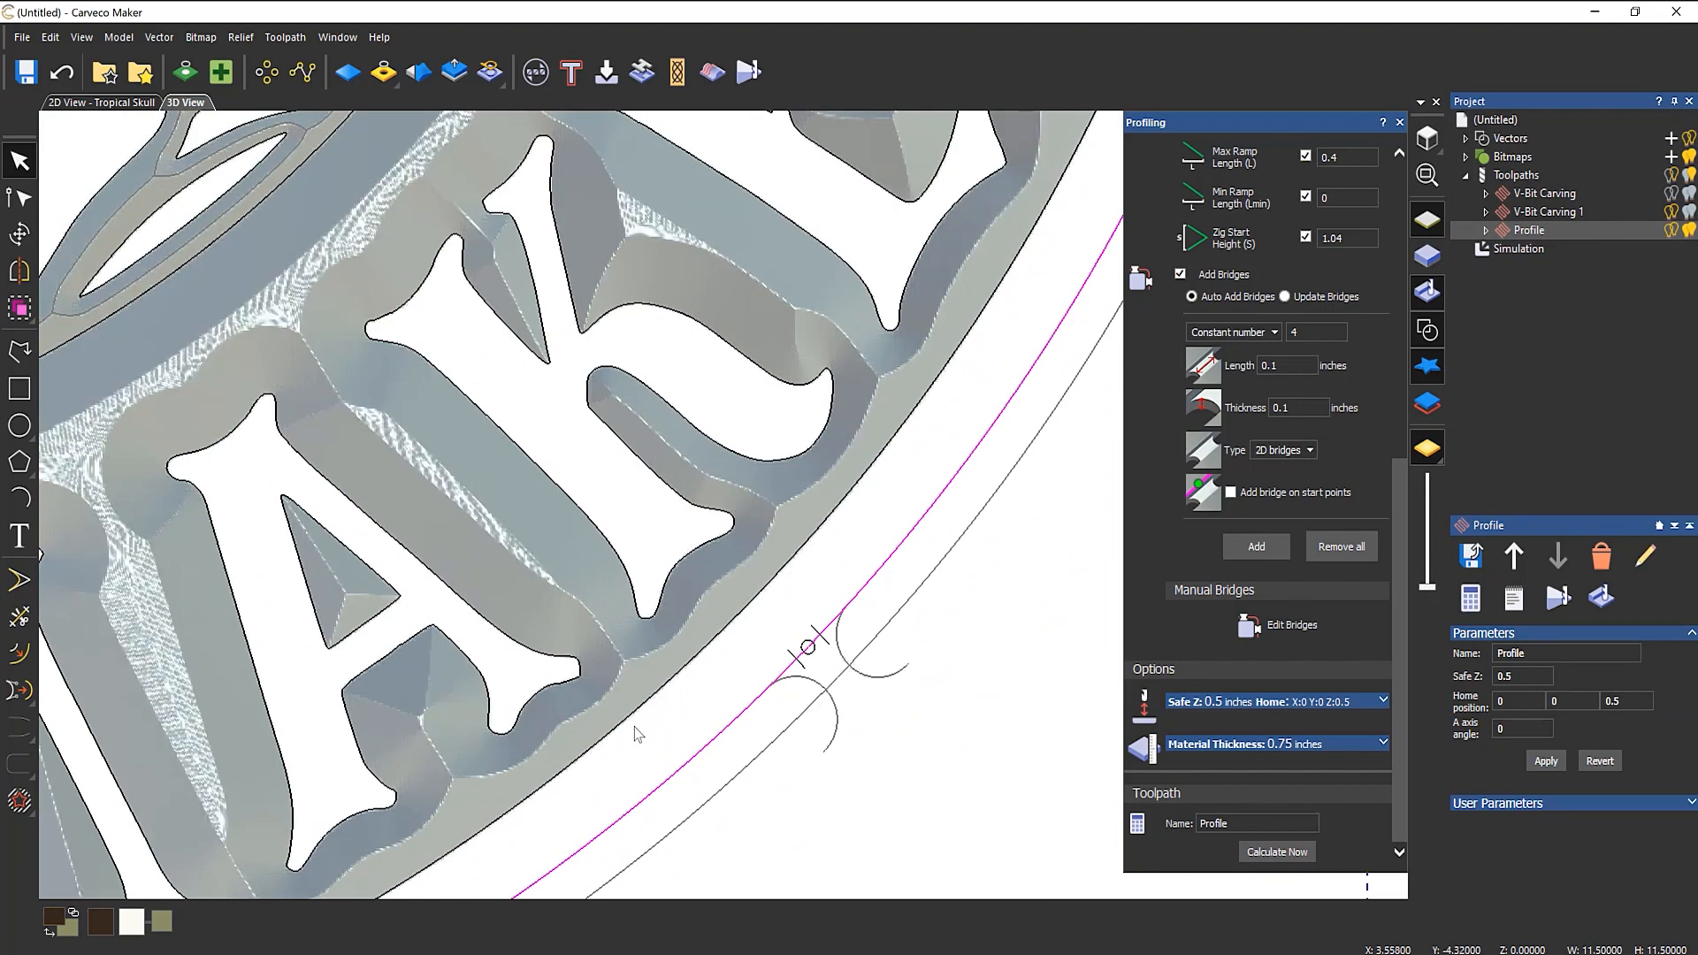
{"action": "left_click_drag", "start_coordinate": [548, 656], "coordinate": [438, 400]}
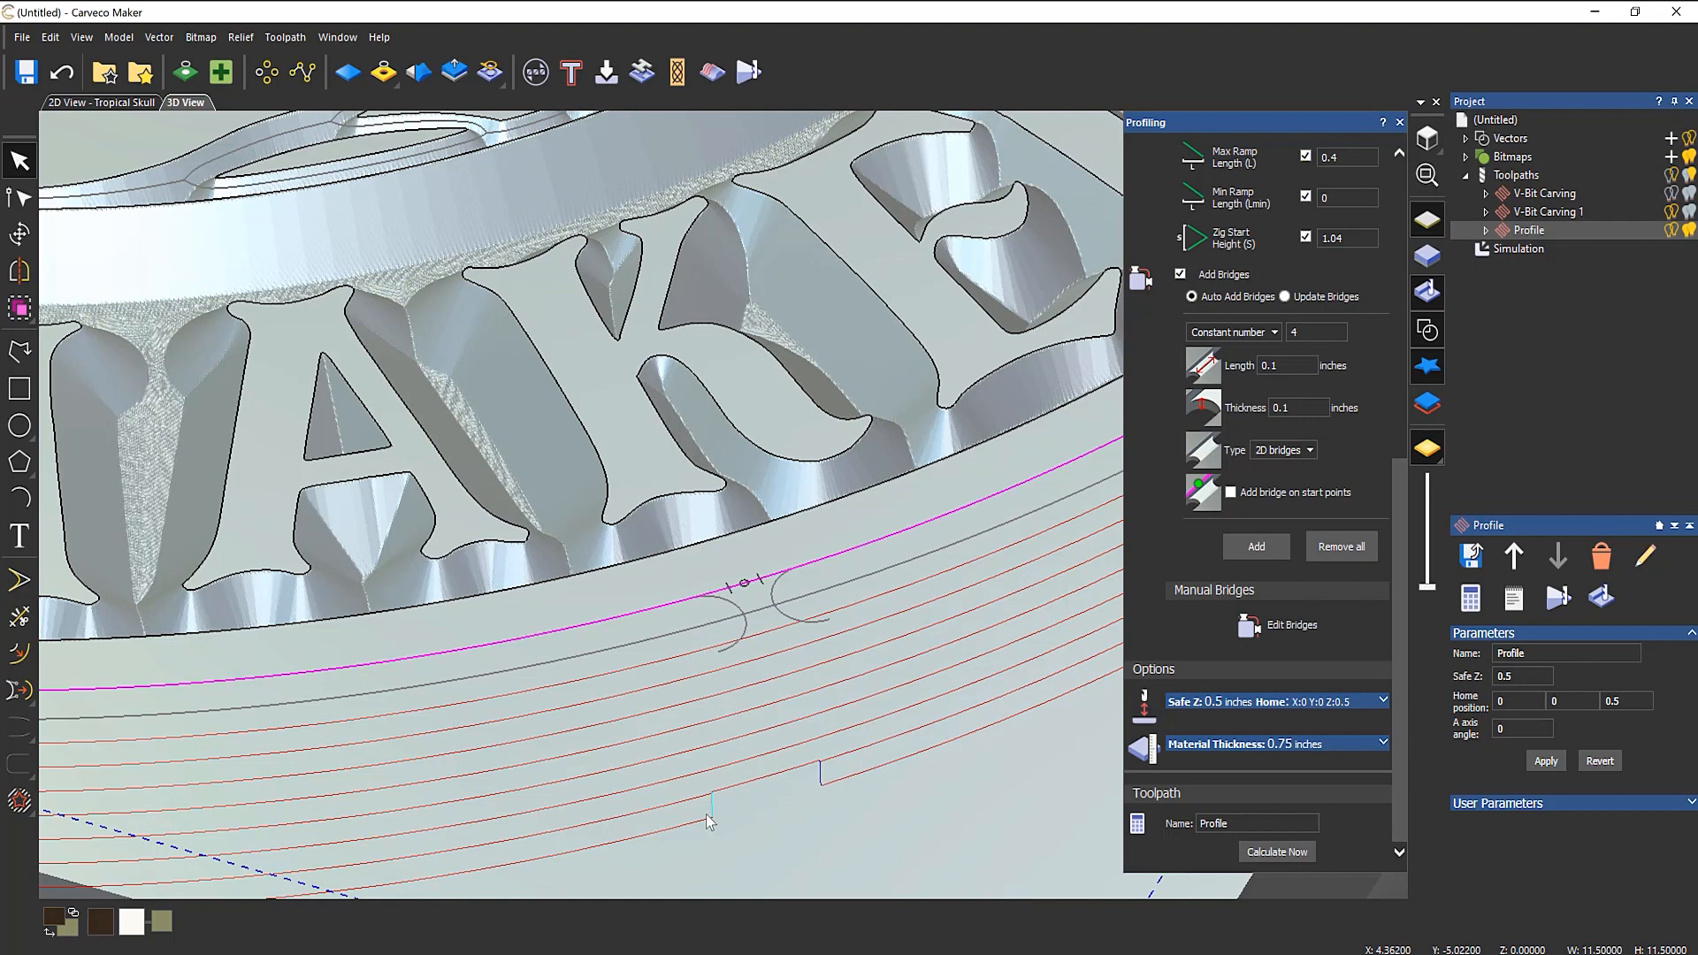
Close the profiling settings, simulate the Profile toolpath from above, and inspect the cut-out at an angle.
{"action": "left_click", "coordinate": [1424, 145]}
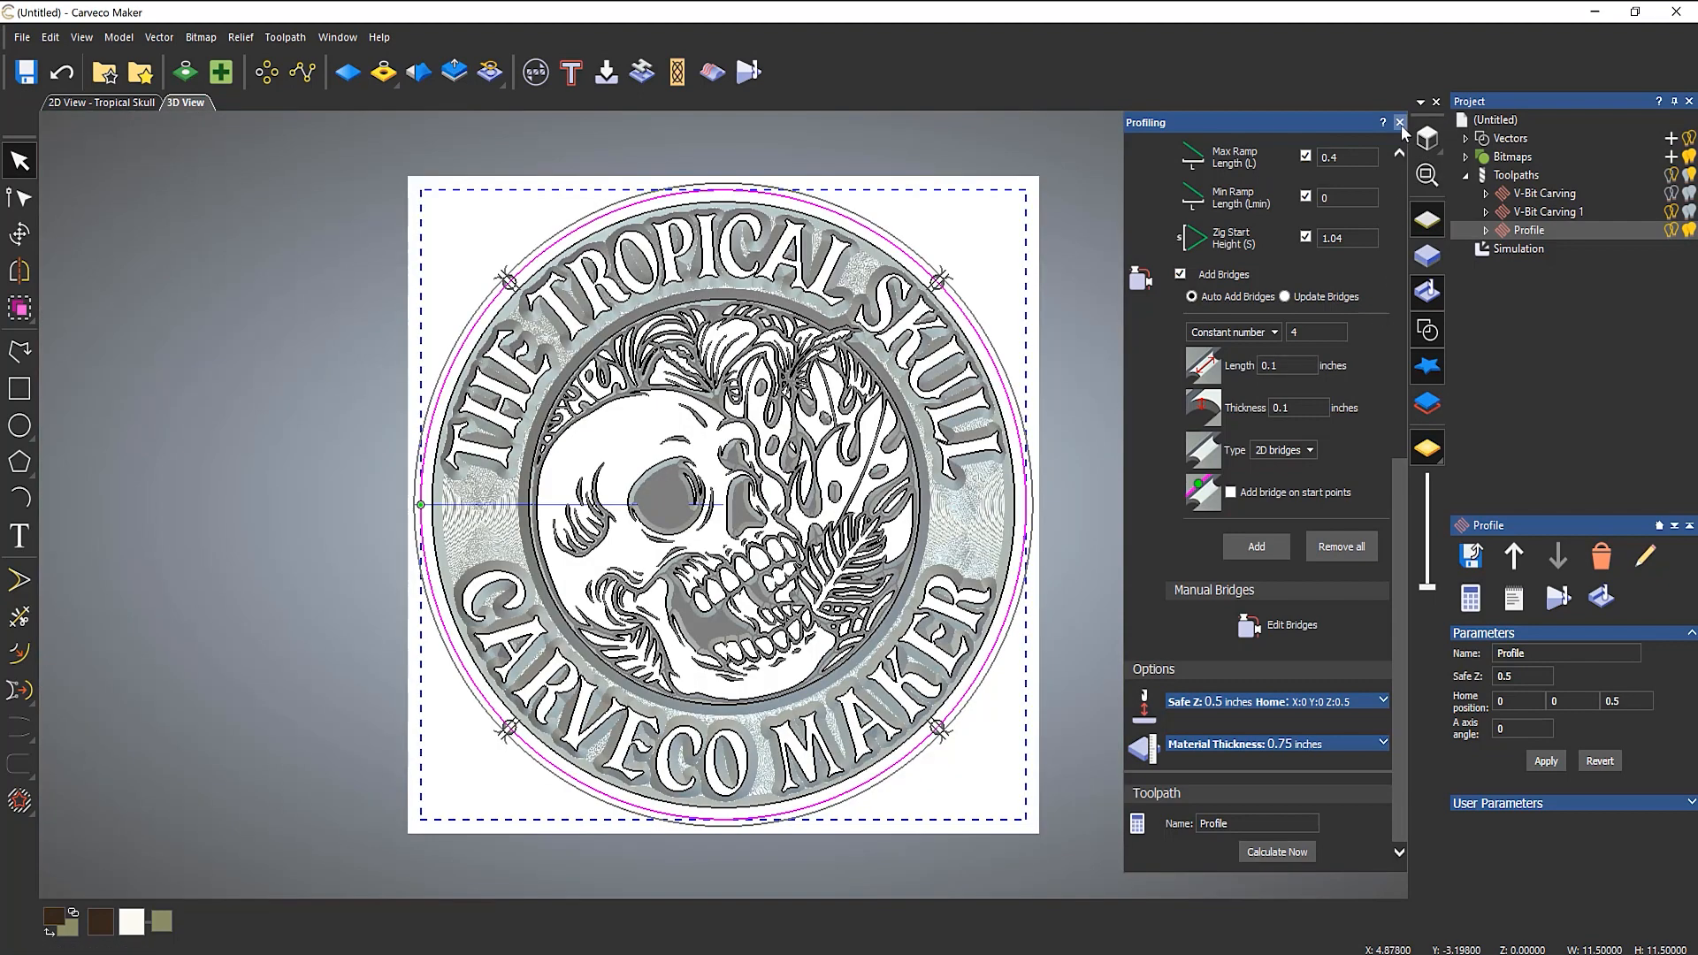
{"action": "left_click", "coordinate": [1399, 123]}
{"action": "right_click", "coordinate": [1510, 229]}
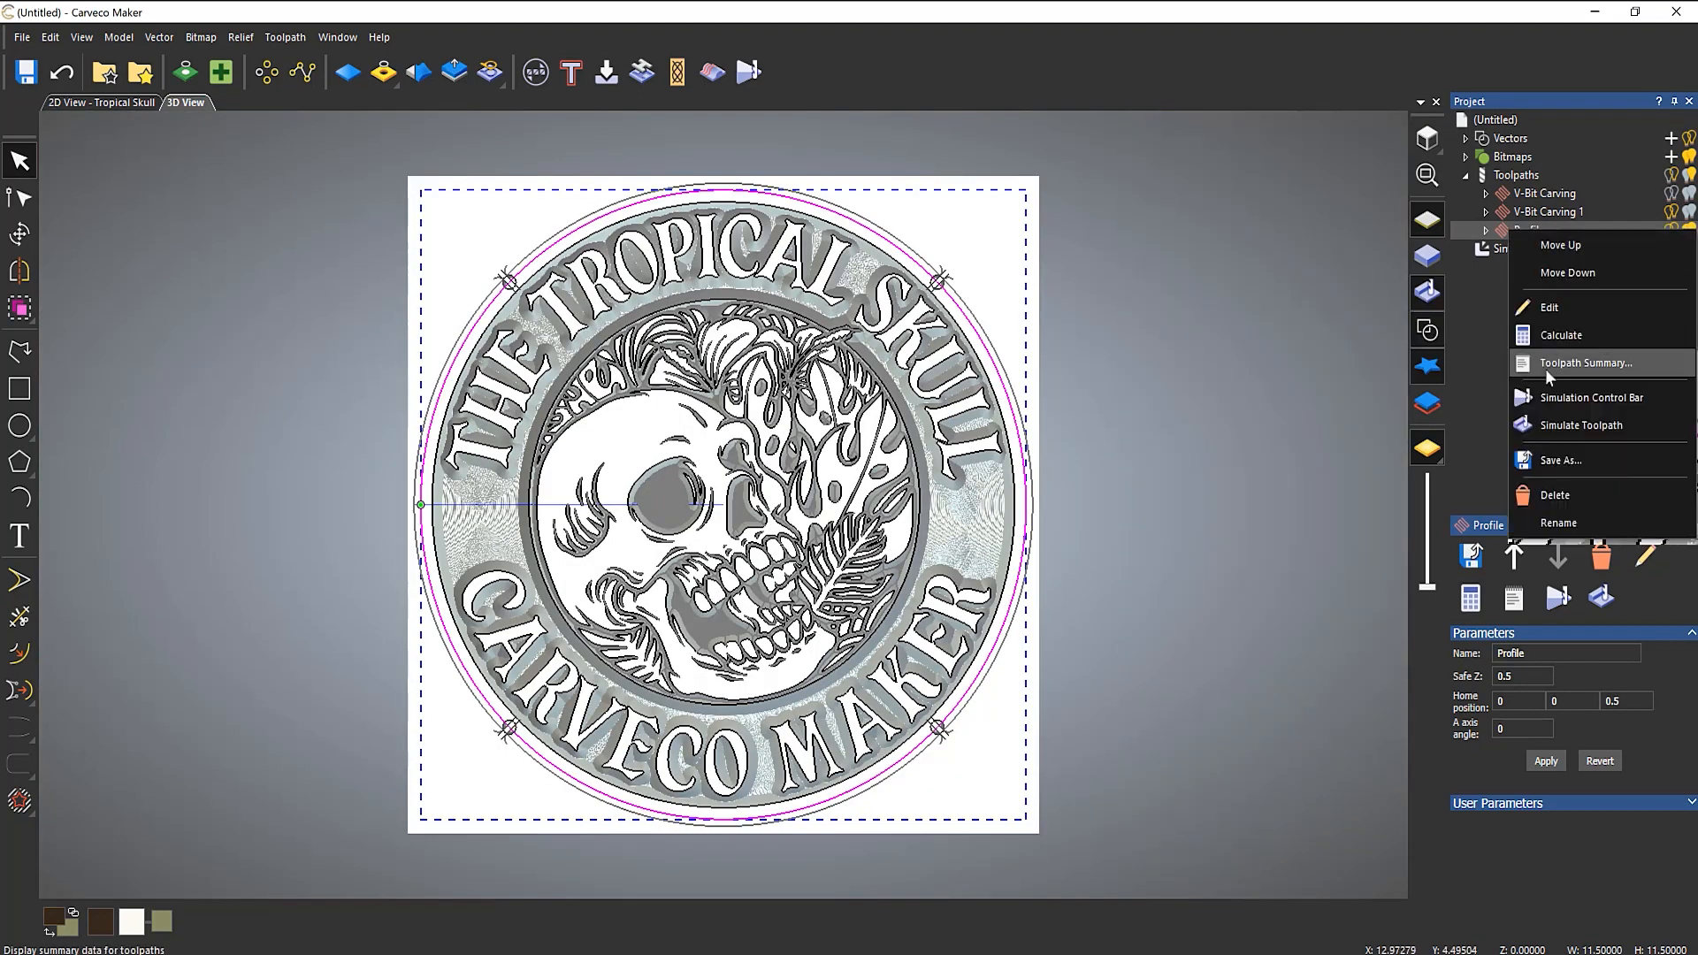
{"action": "left_click", "coordinate": [1566, 426]}
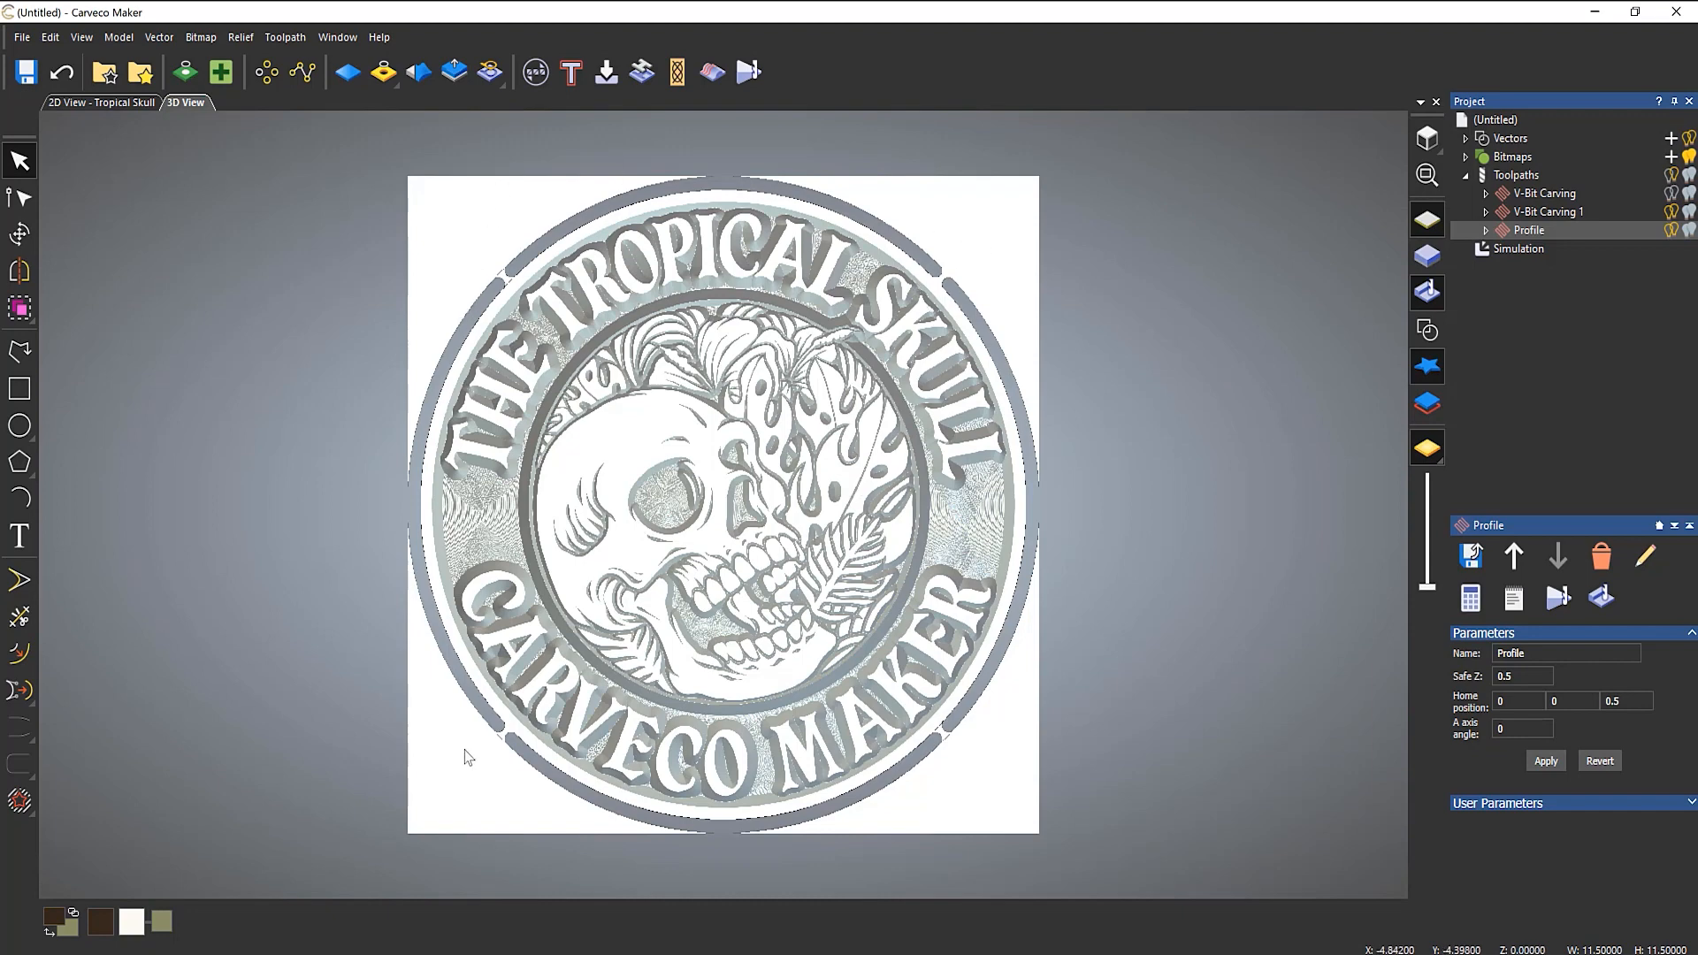
{"action": "left_click_drag", "start_coordinate": [868, 762], "coordinate": [967, 627]}
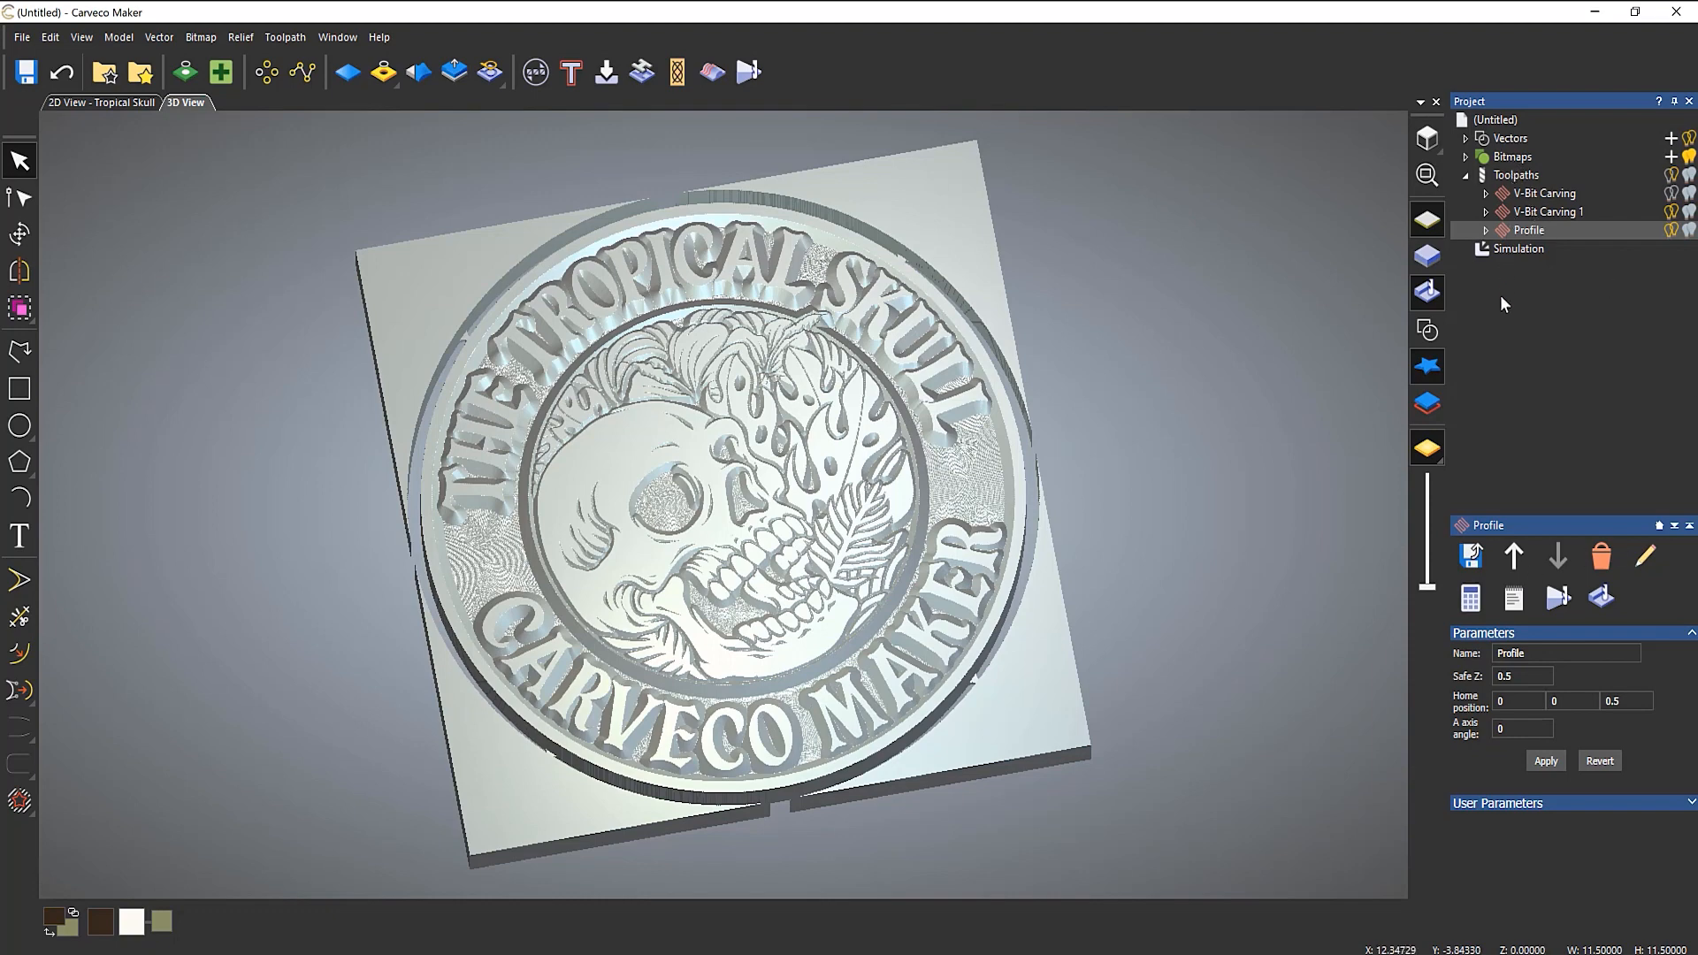
Start saving all toolpaths, choosing the Desktop's Tropical Skull Example folder as the destination and Tropical Skull as the file name.
{"action": "left_click", "coordinate": [1523, 177]}
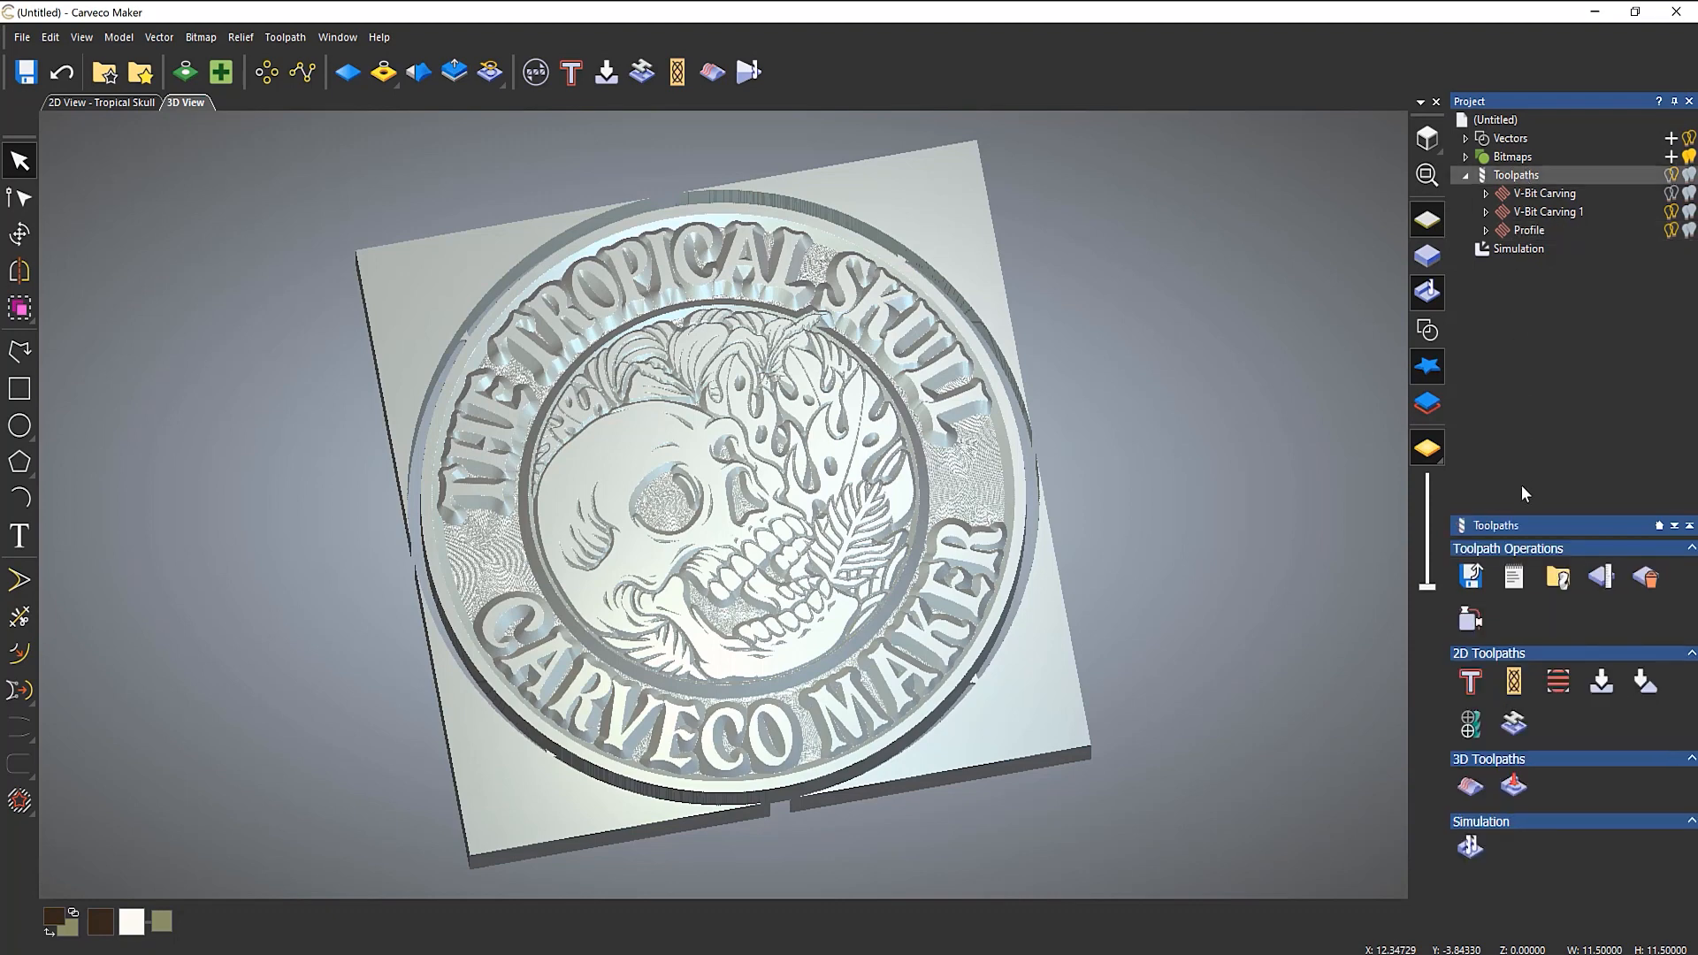
{"action": "left_click", "coordinate": [1475, 587]}
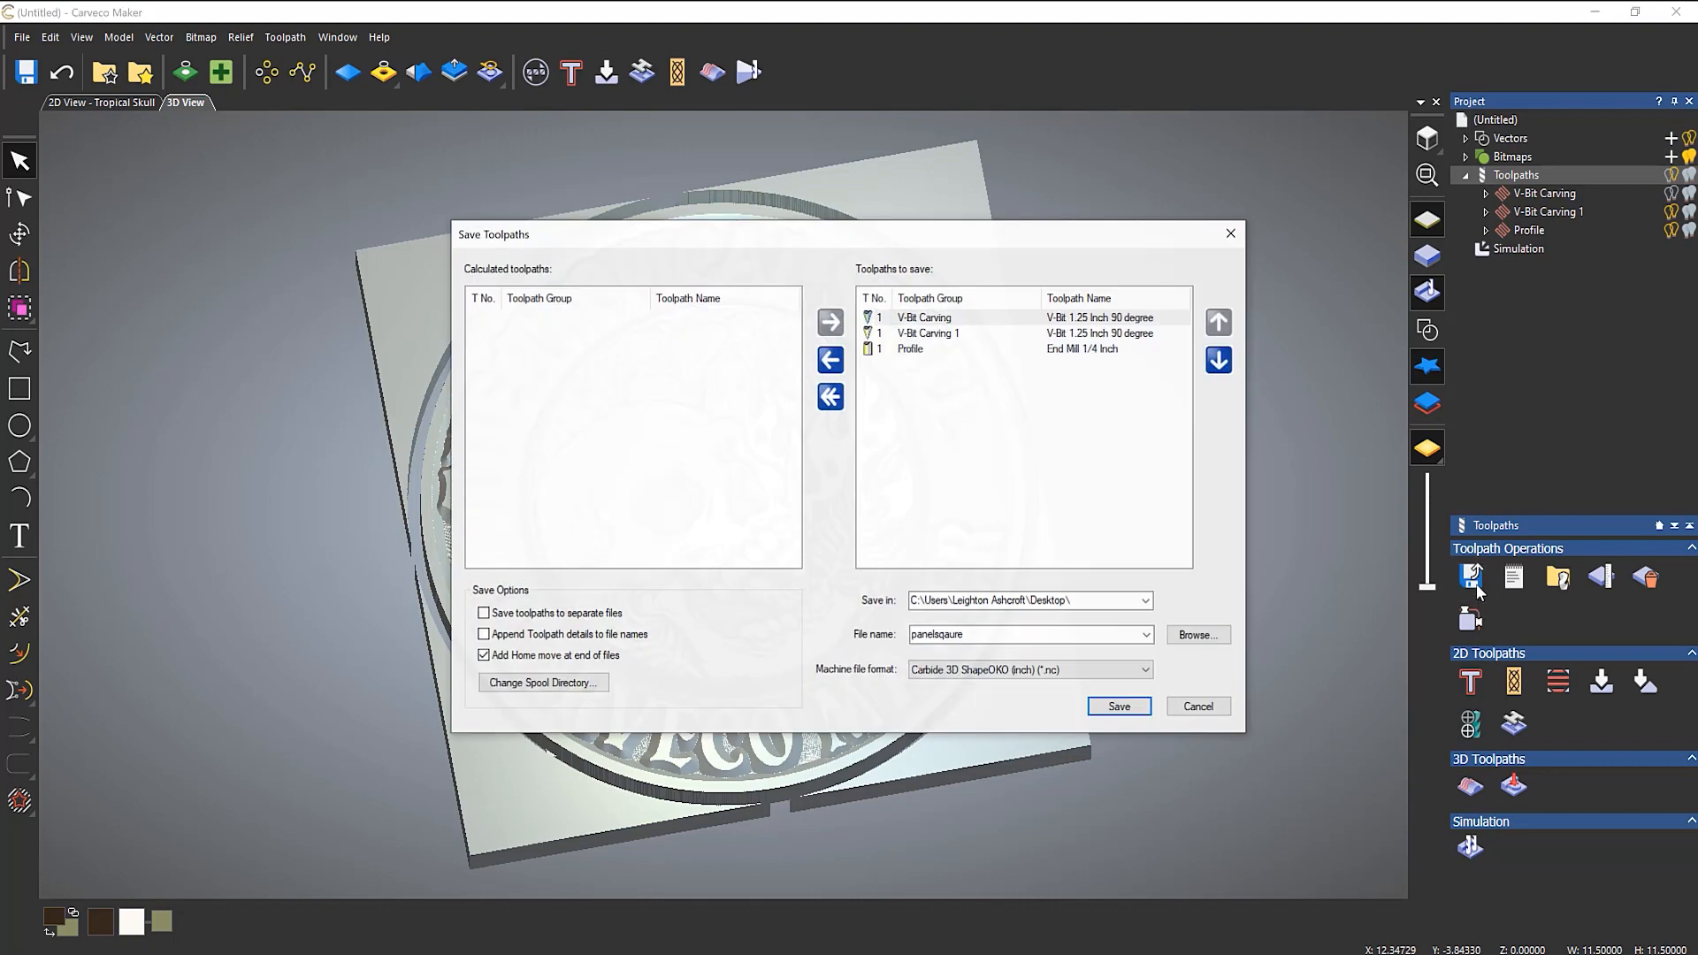
{"action": "left_click", "coordinate": [1199, 635]}
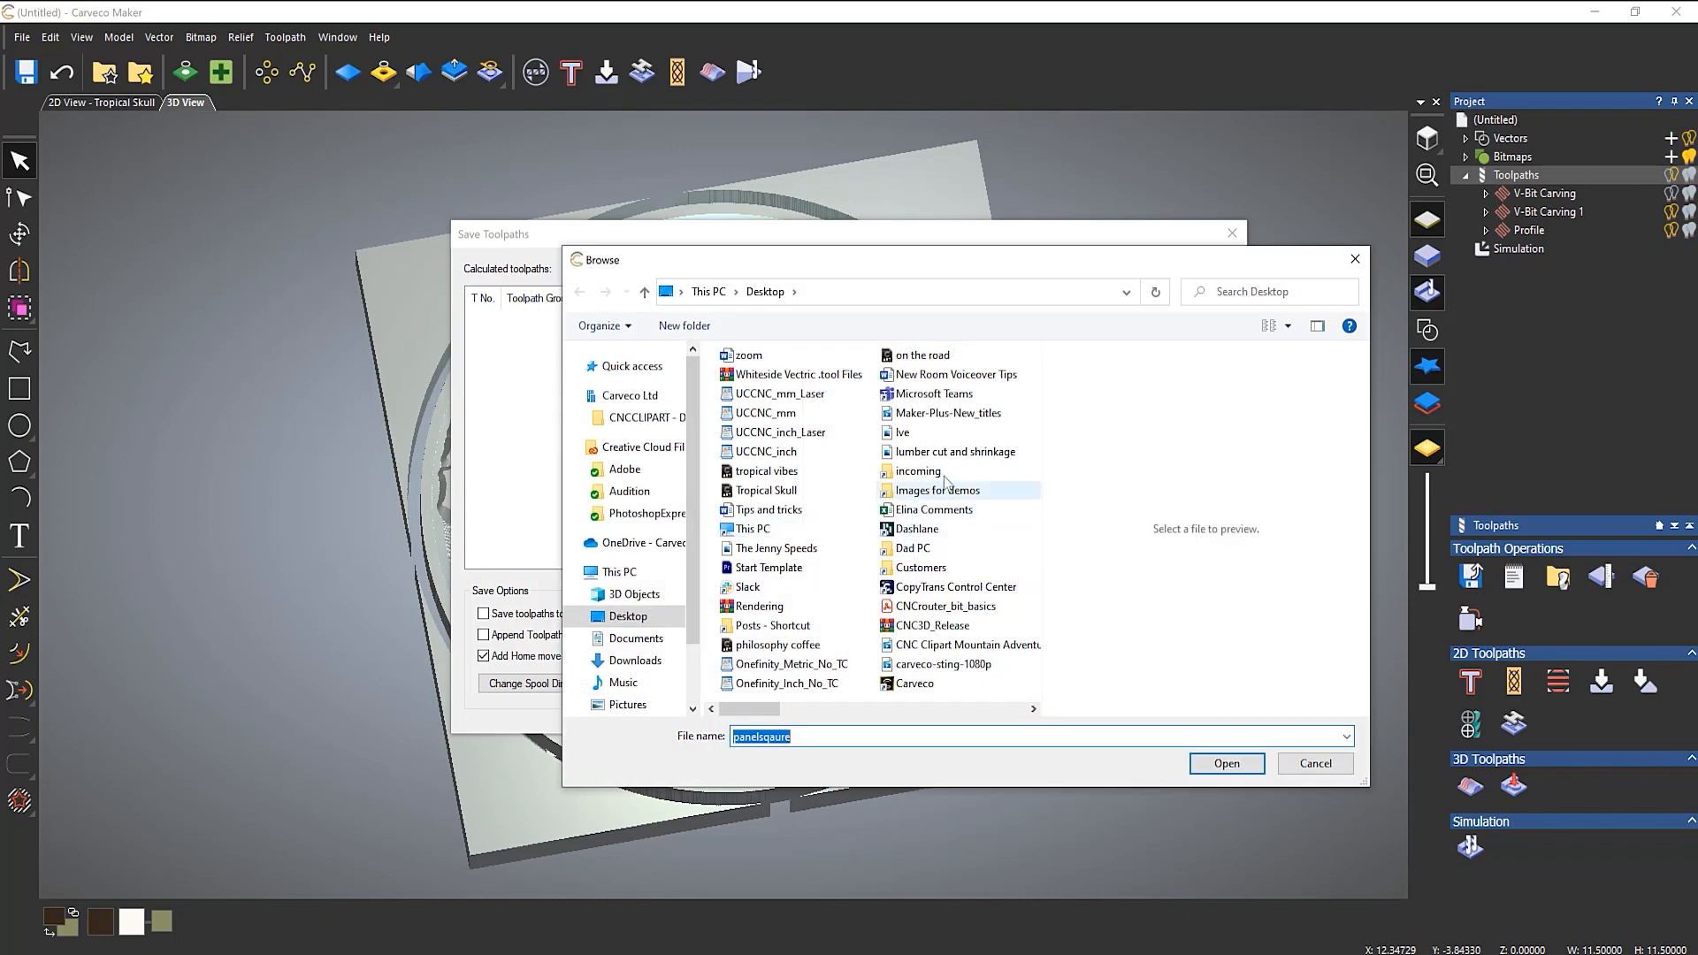
{"action": "scroll", "coordinate": [893, 610], "scroll_direction": "down", "scroll_amount": 6}
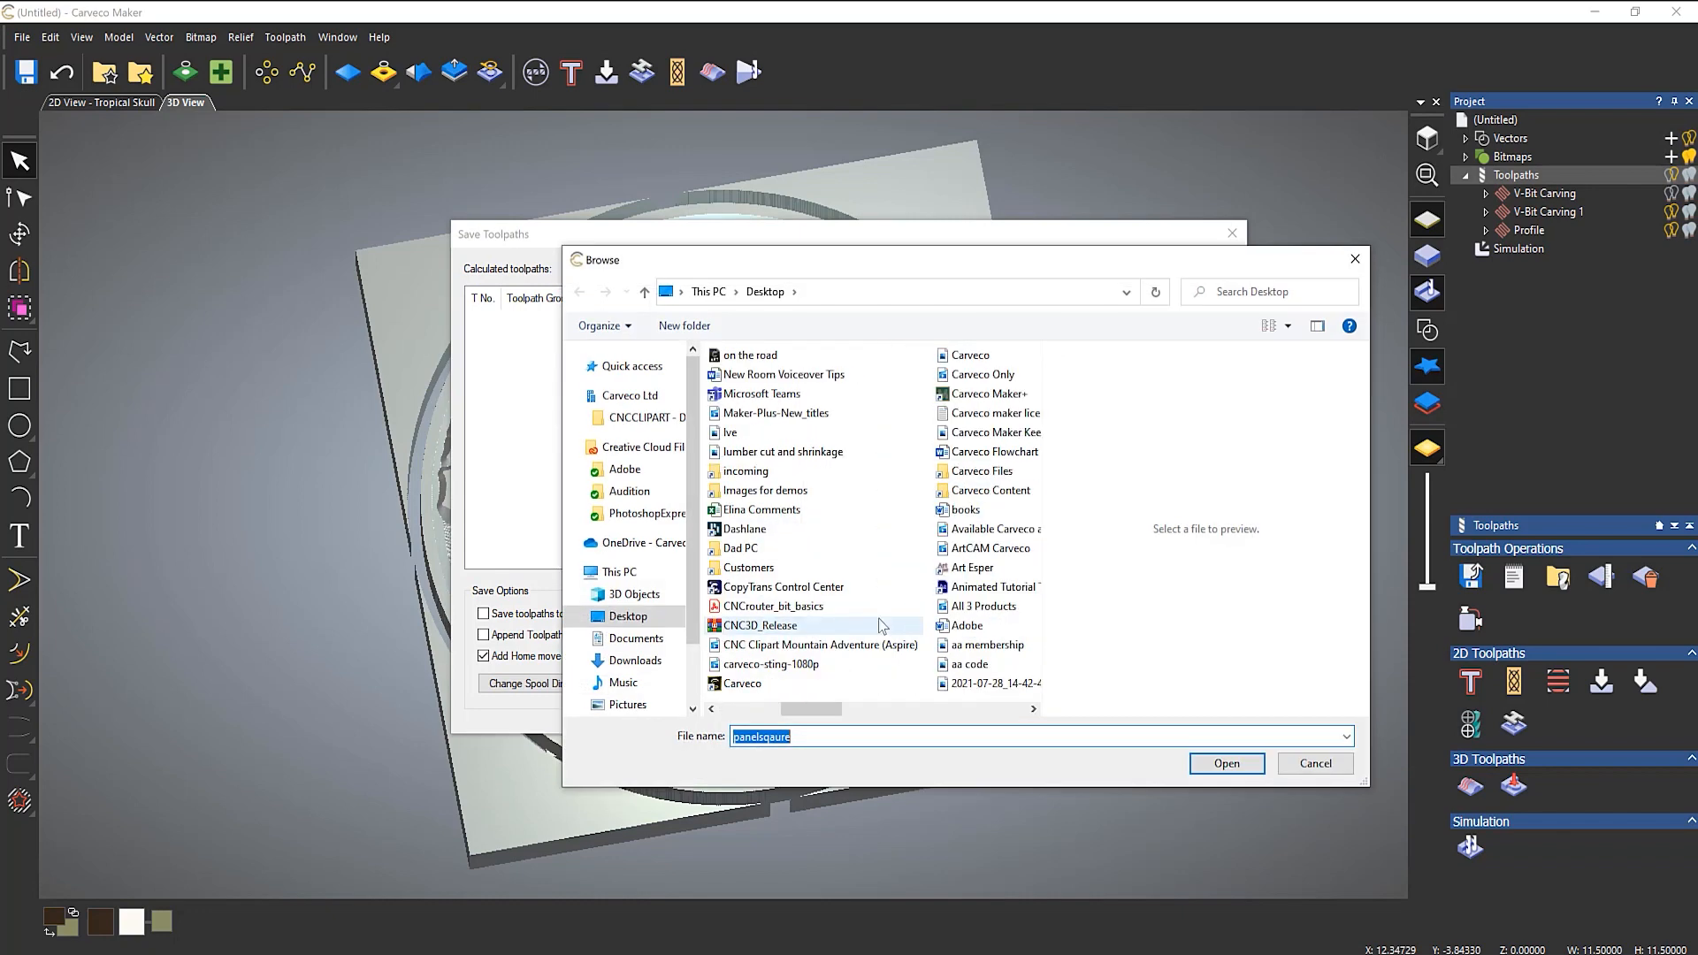
{"action": "scroll", "coordinate": [880, 626], "scroll_direction": "down", "scroll_amount": 2}
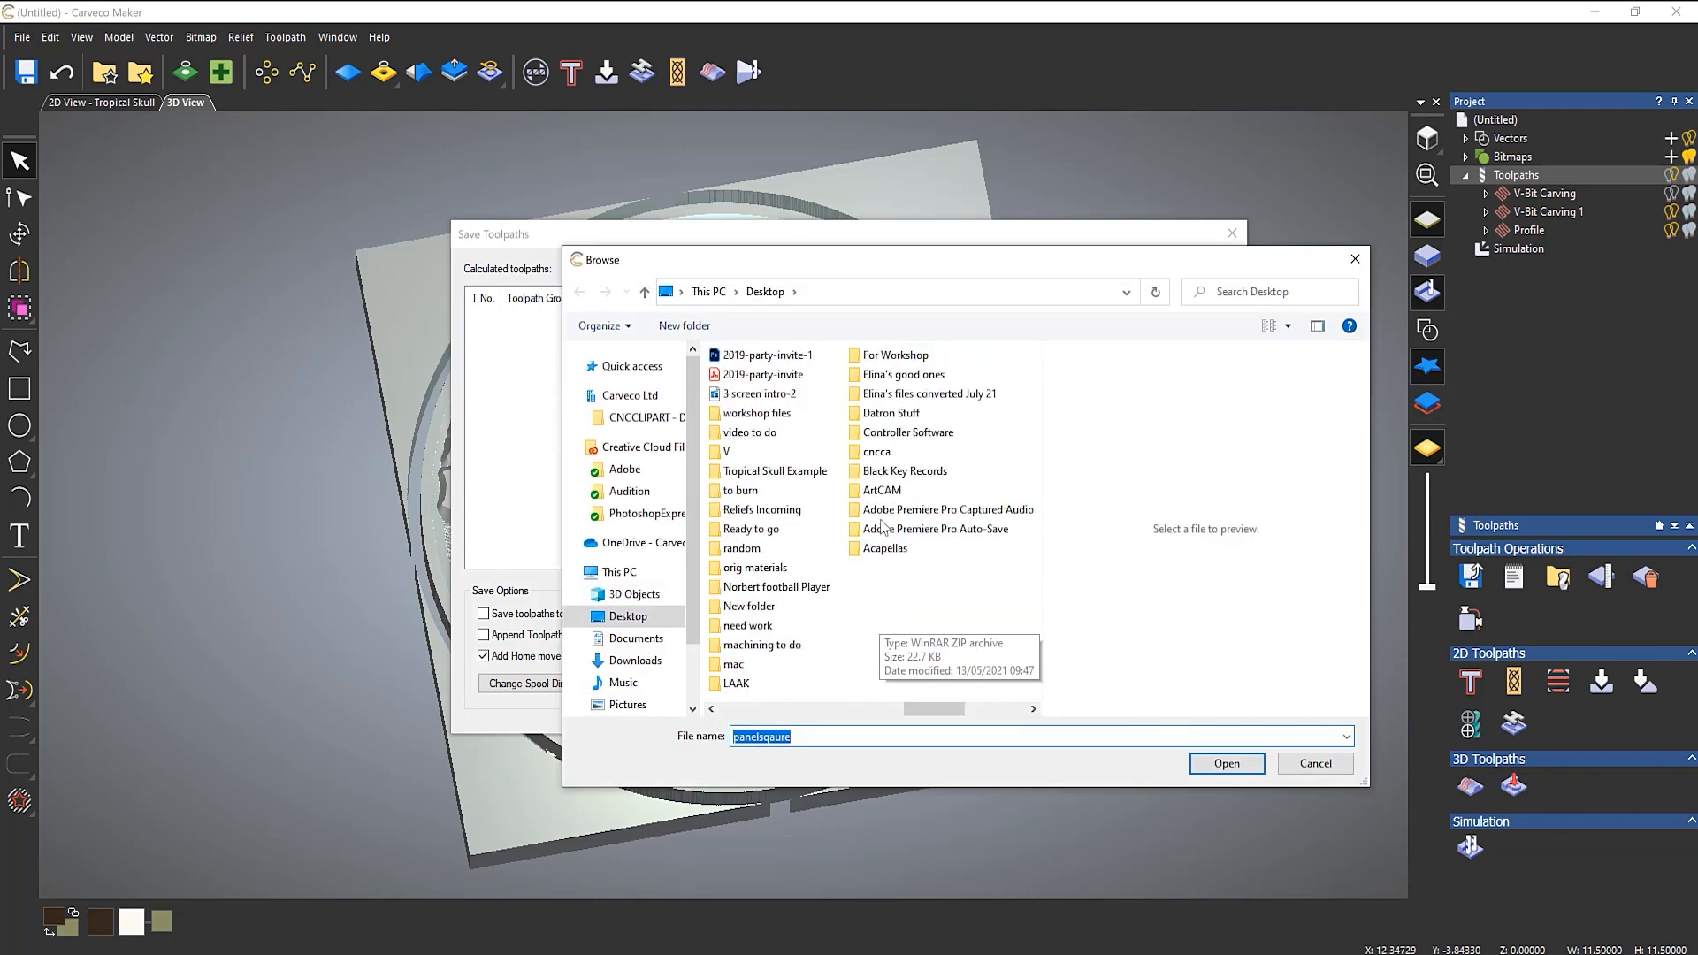
{"action": "double_click", "coordinate": [760, 471]}
{"action": "double_click", "coordinate": [807, 736]}
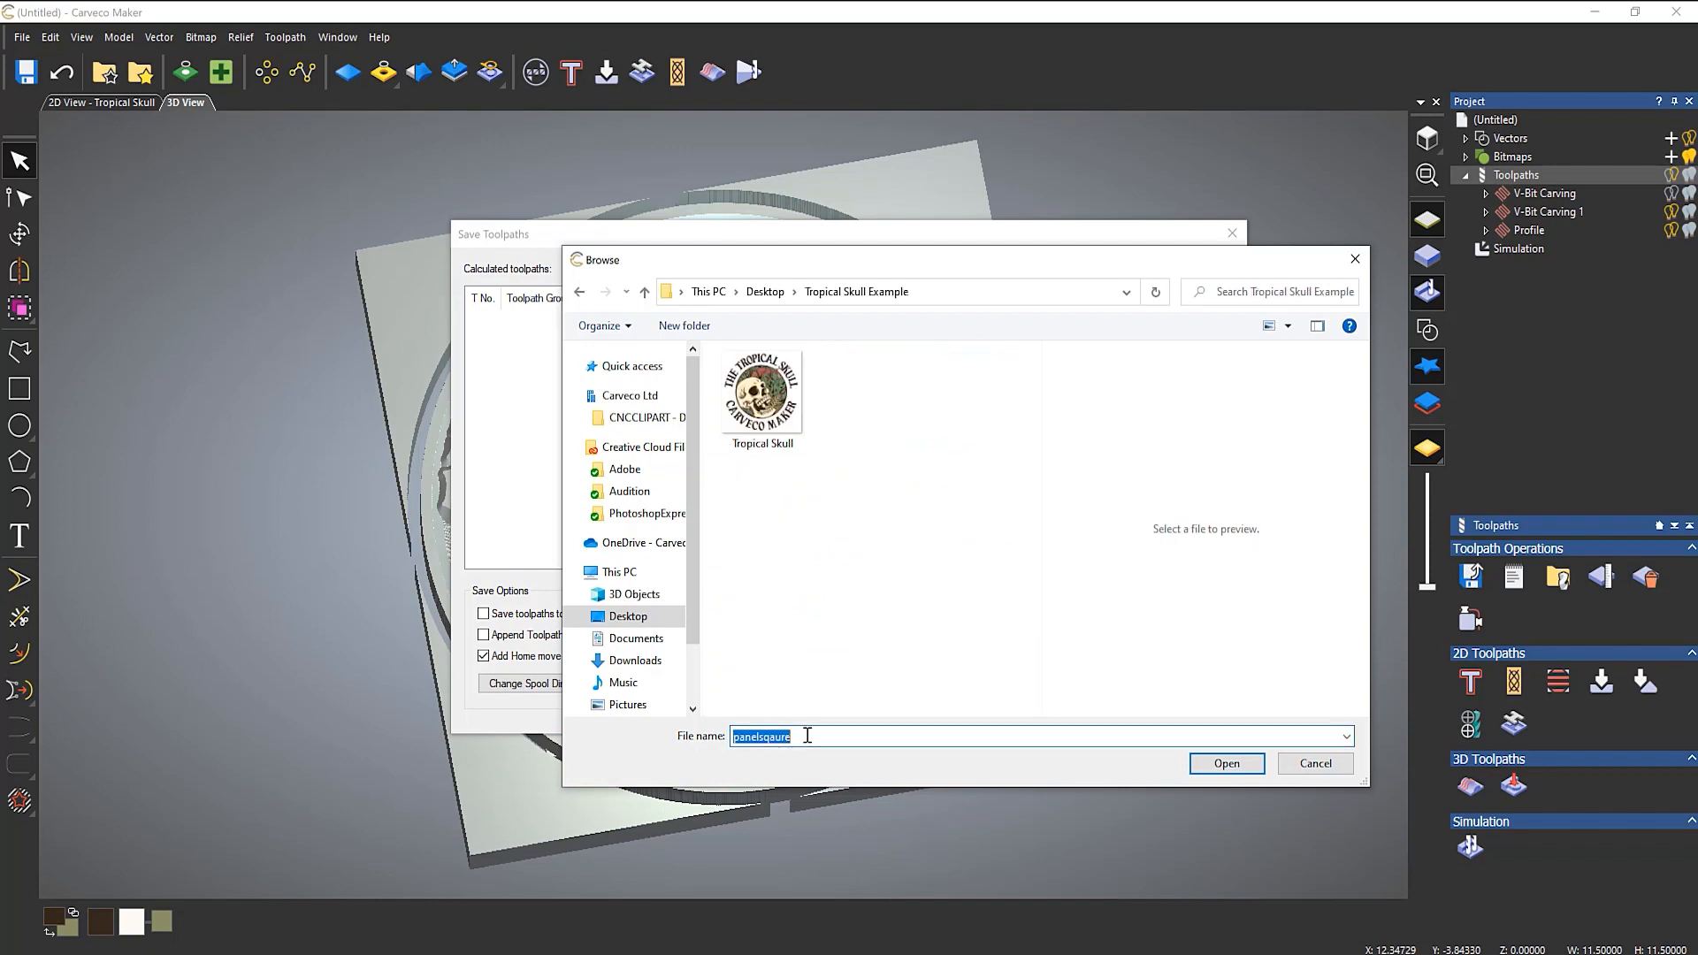
{"action": "type", "text": "Tropical"}
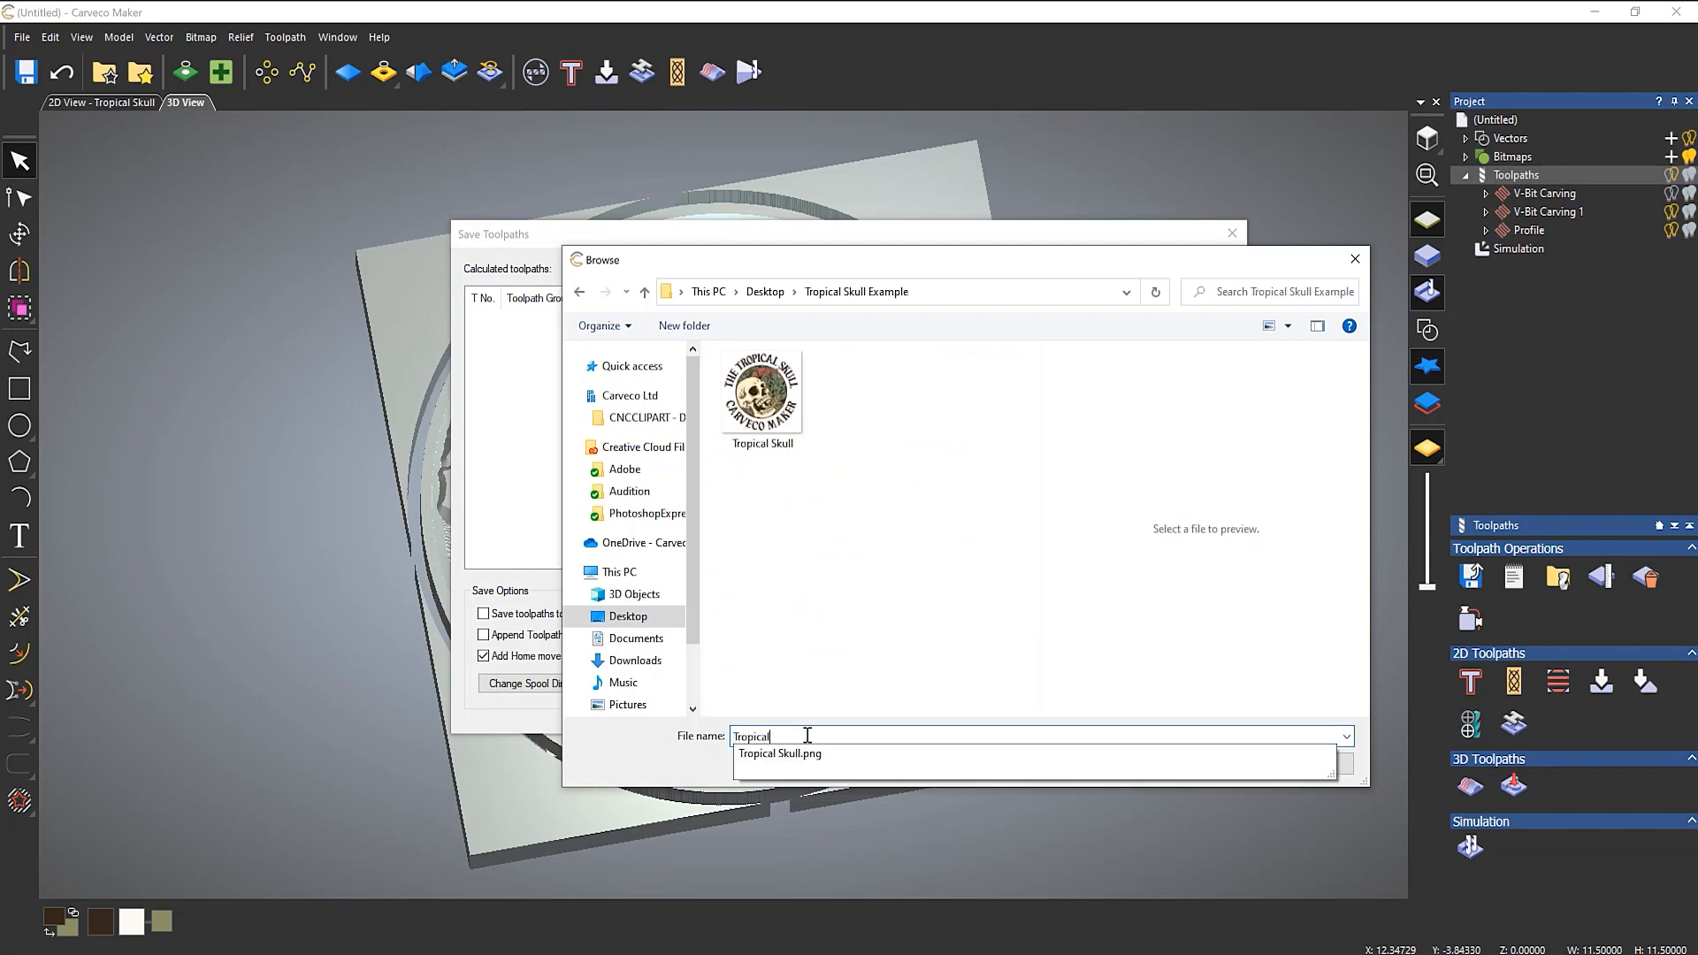
{"action": "type", "text": " Skull"}
{"action": "key", "text": "Return"}
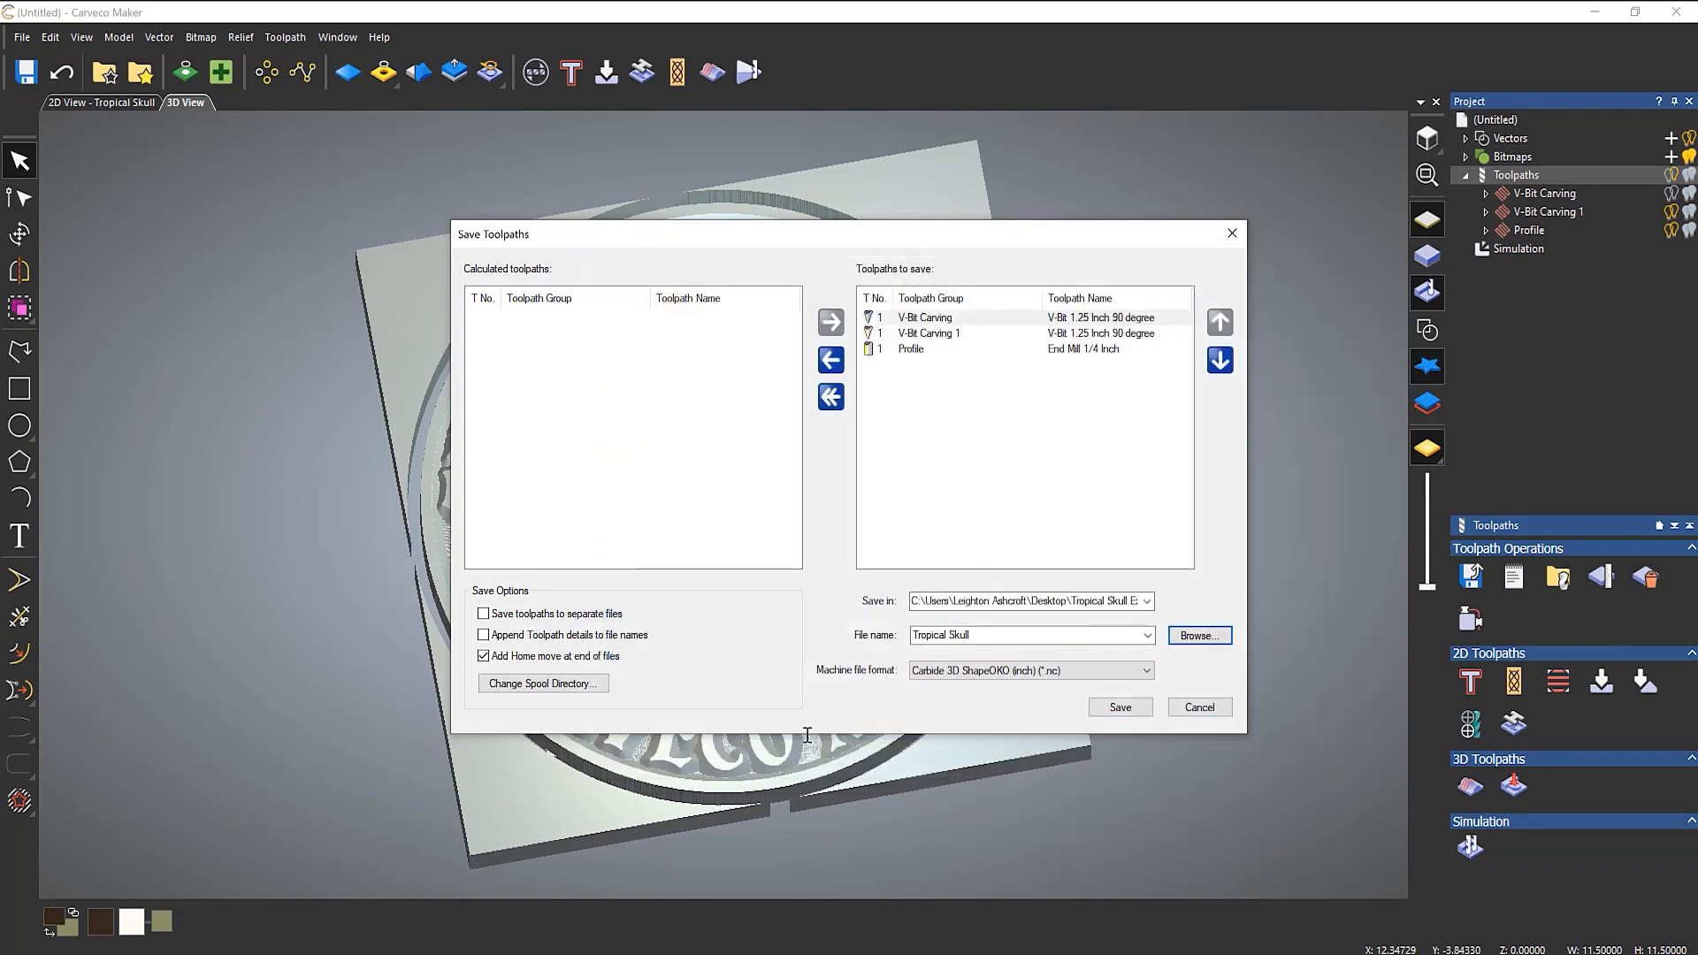
Set the machine file format for the saved toolpaths to Onefinity - No TC (inch) (*.ngc).
{"action": "left_click", "coordinate": [1120, 670]}
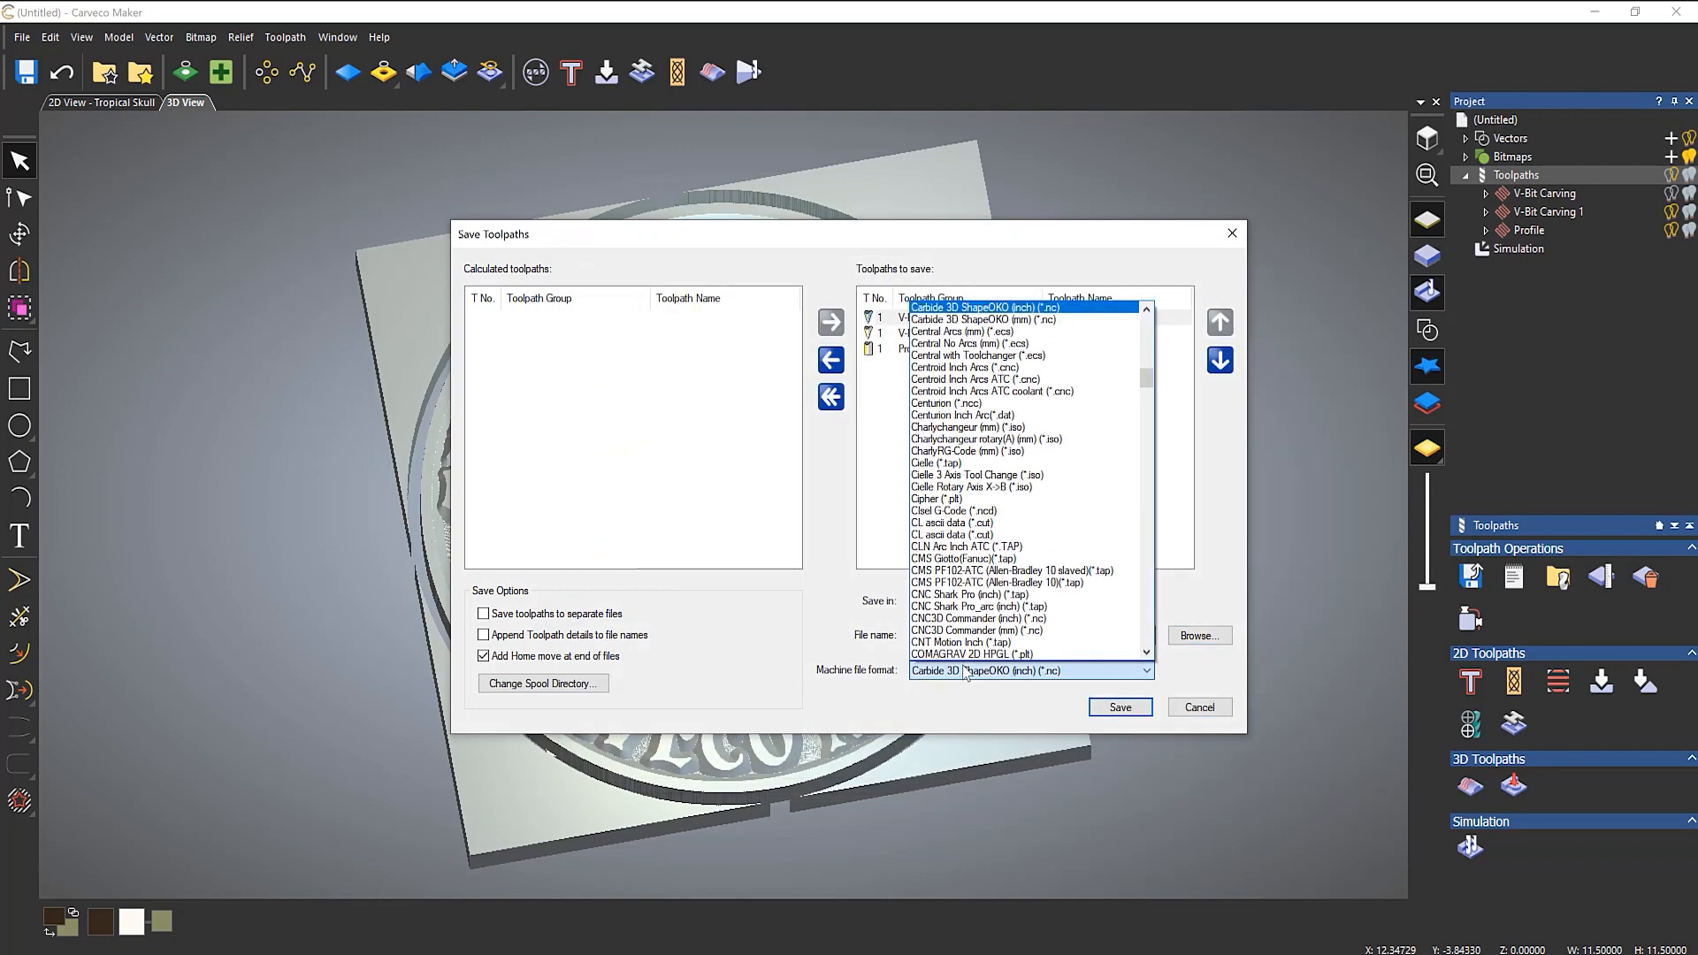
{"action": "left_click_drag", "start_coordinate": [1146, 380], "coordinate": [1154, 535]}
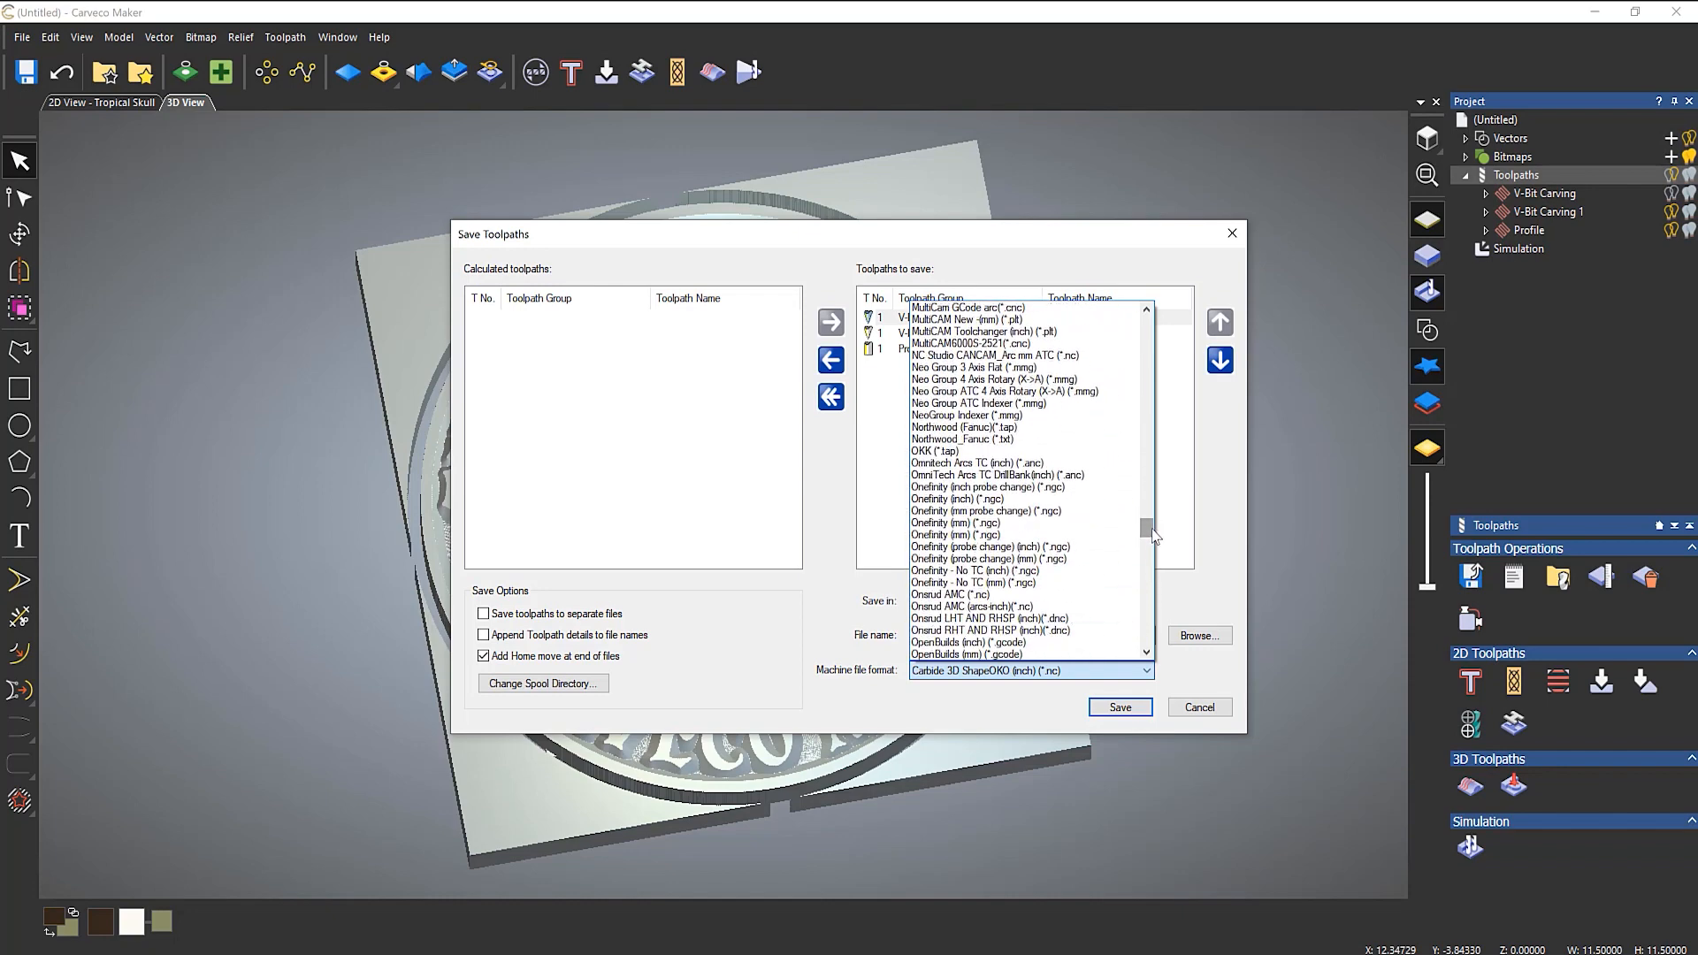
{"action": "left_click", "coordinate": [994, 571]}
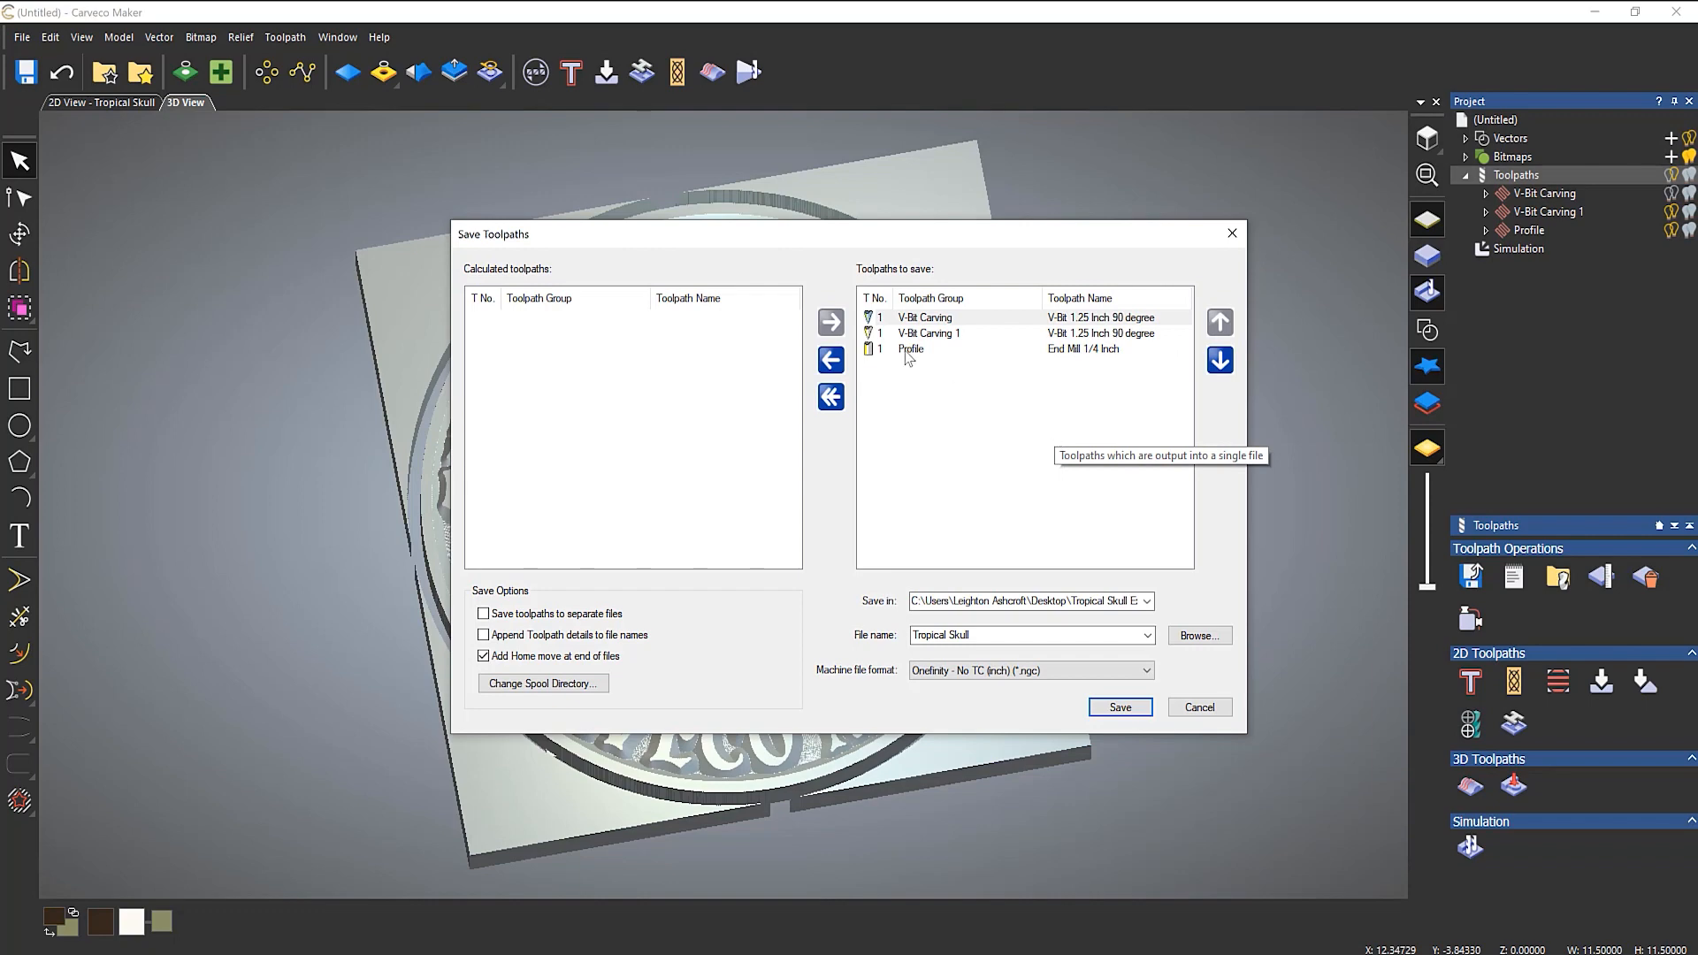
Exclude the Profile toolpath from the output and save the two V-Bit Carving toolpaths together as Tropical Skull-vbit.
{"action": "left_click_drag", "start_coordinate": [907, 356], "coordinate": [859, 352]}
{"action": "left_click_drag", "start_coordinate": [581, 353], "coordinate": [582, 354]}
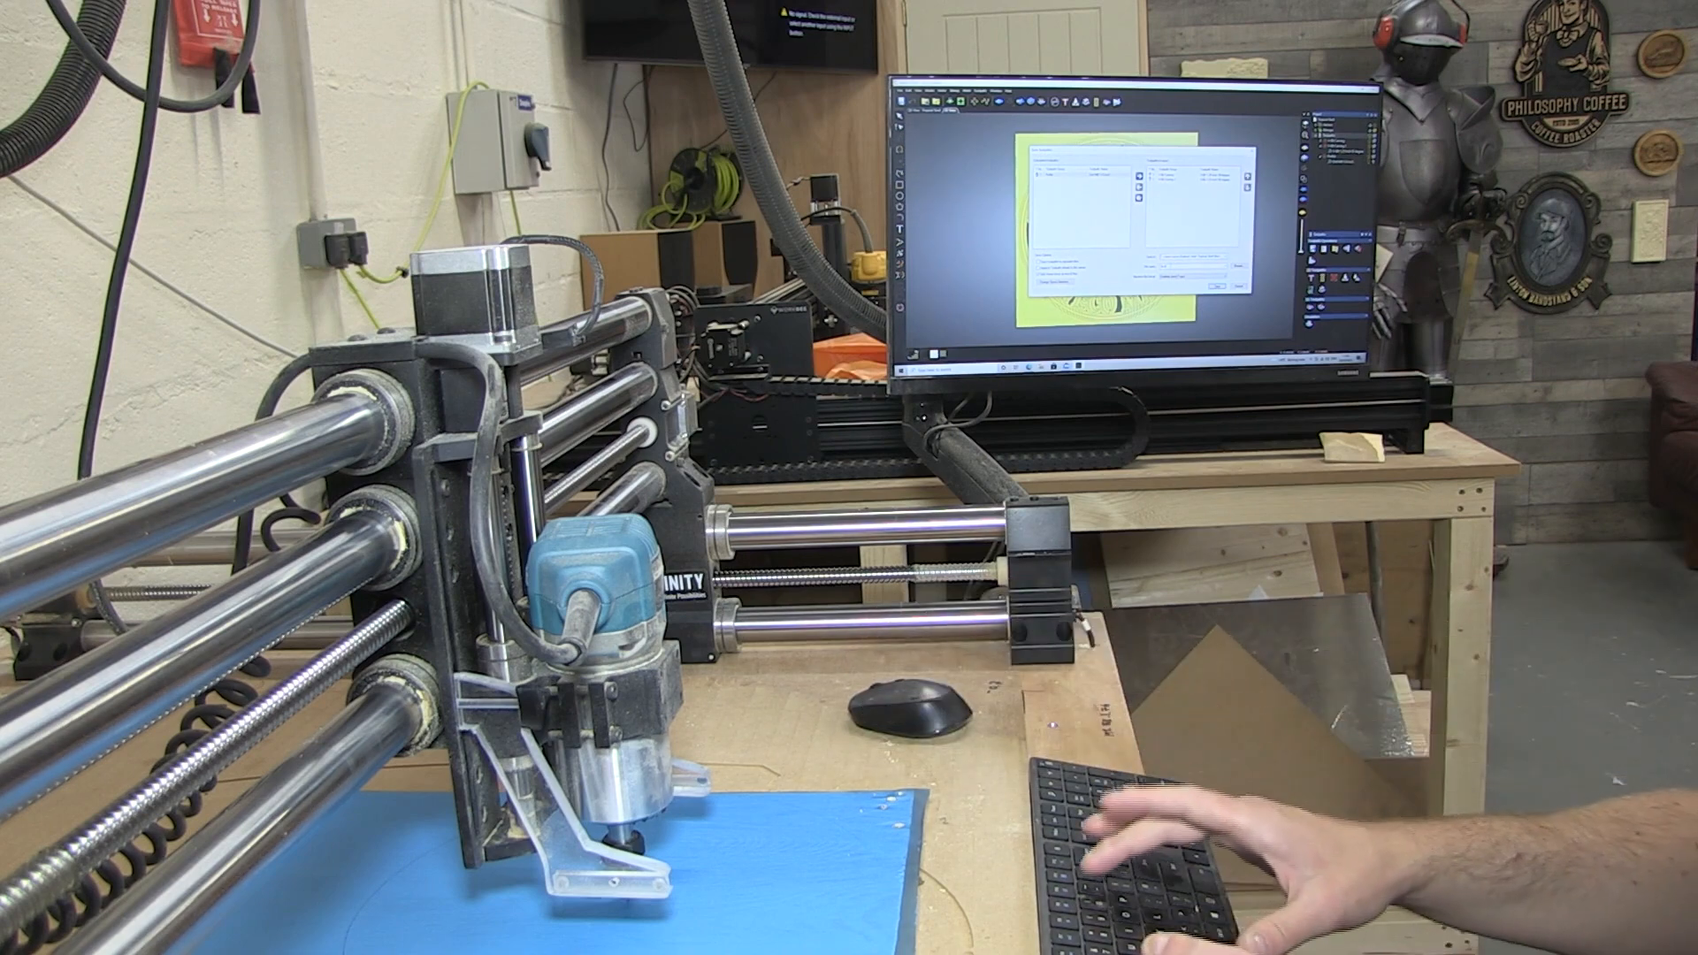
{"action": "type", "text": "arve"}
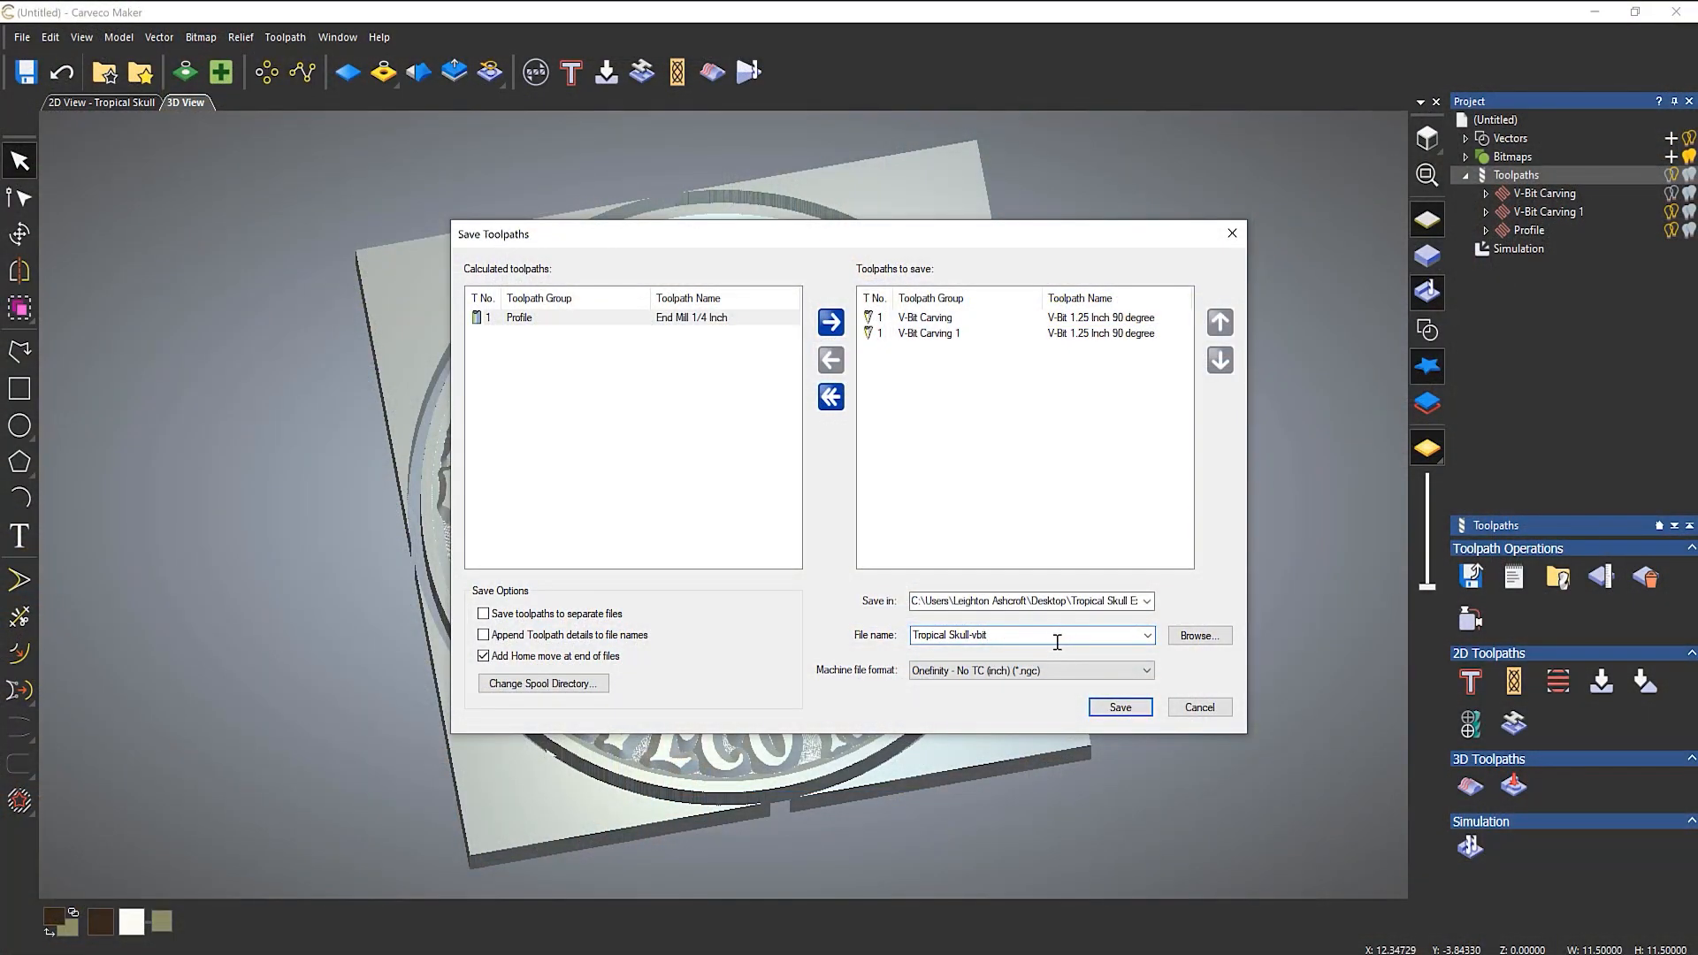
{"action": "left_click", "coordinate": [1111, 713]}
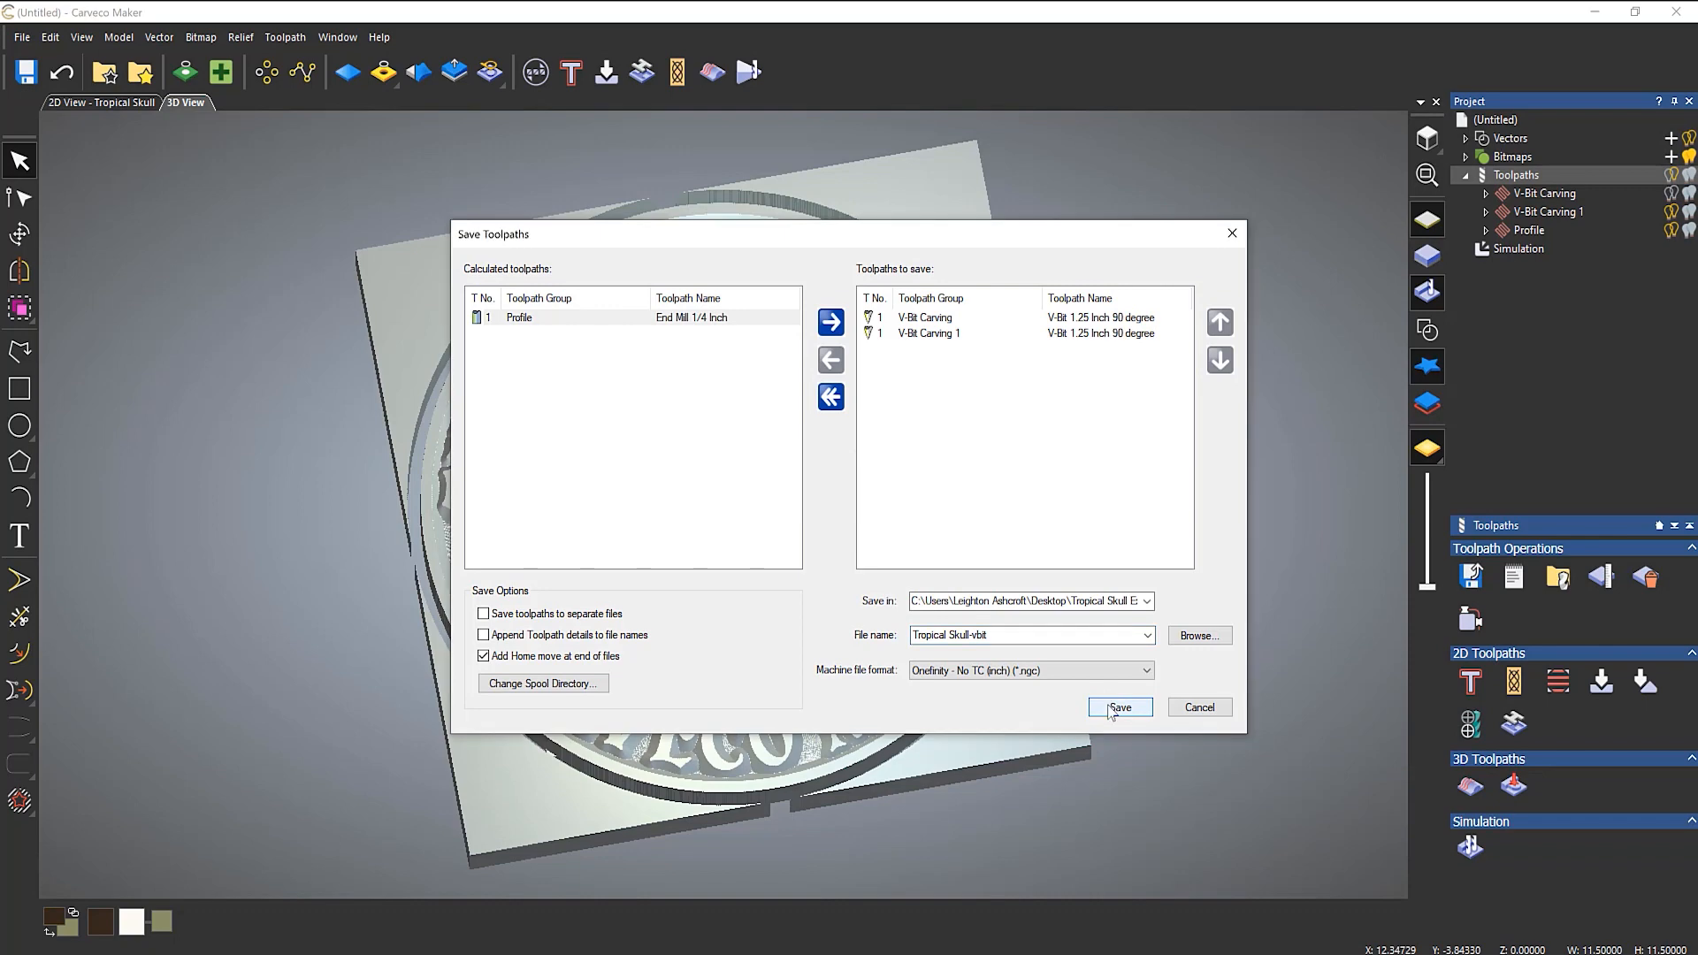
Replace the V-Bit Carving toolpaths with only the Profile toolpath for saving, and remove the vbit suffix from the file name.
{"action": "left_click", "coordinate": [828, 399]}
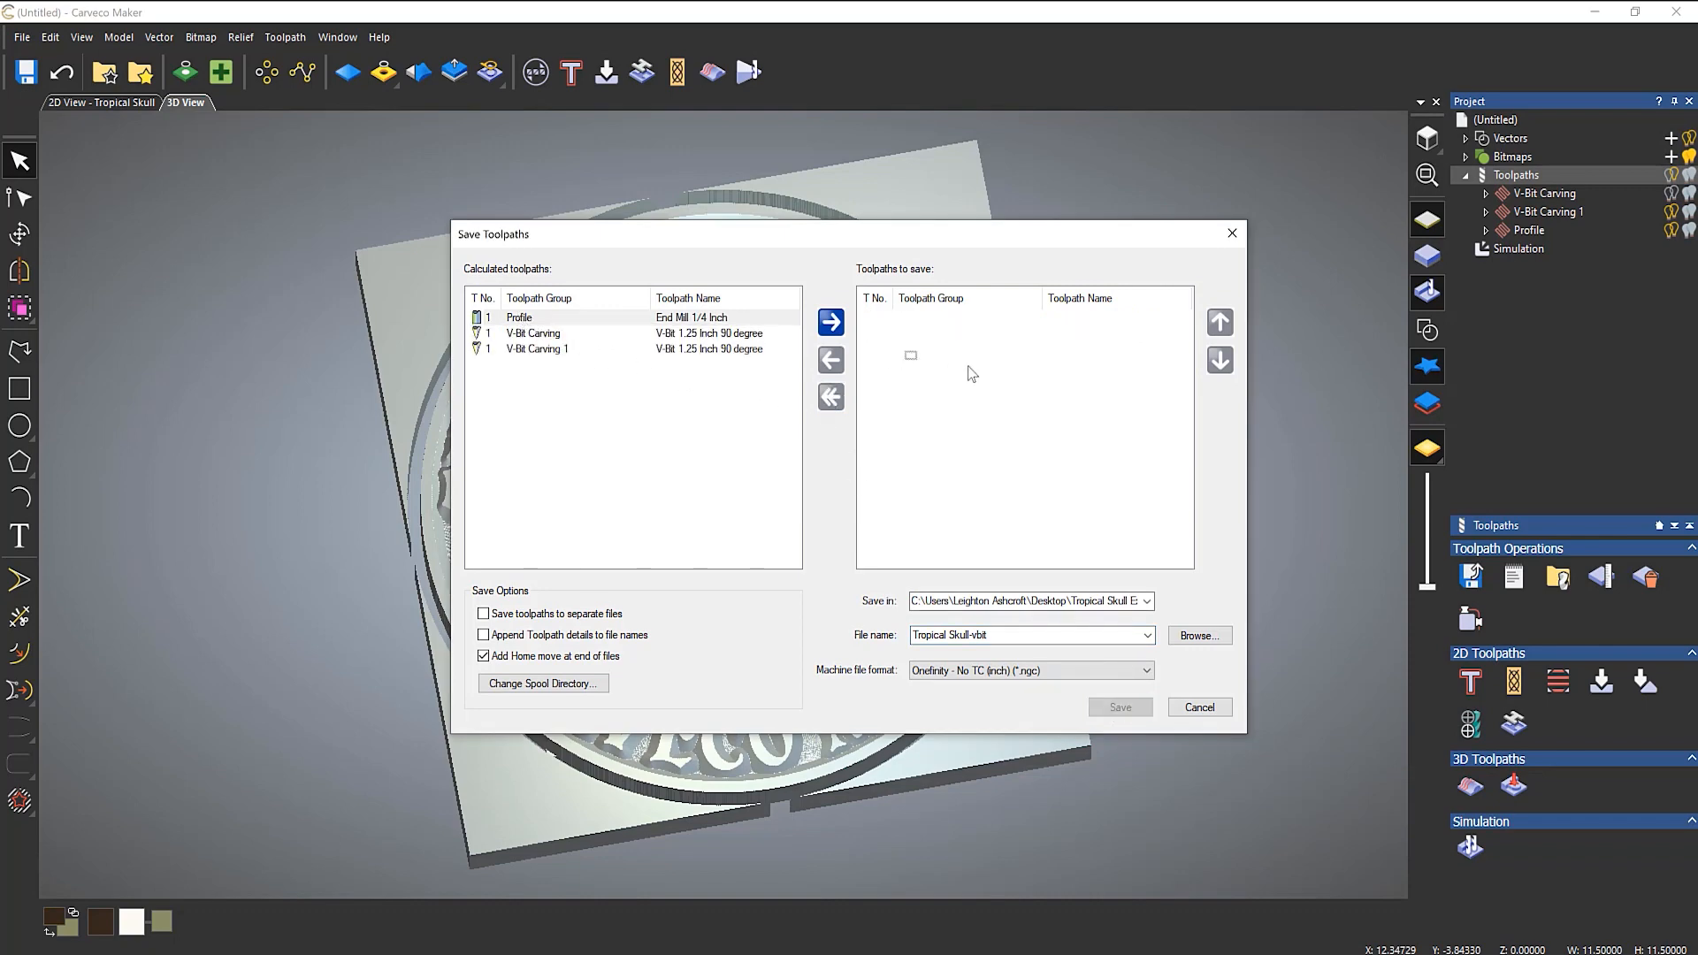
{"action": "left_click_drag", "start_coordinate": [971, 373], "coordinate": [1043, 399]}
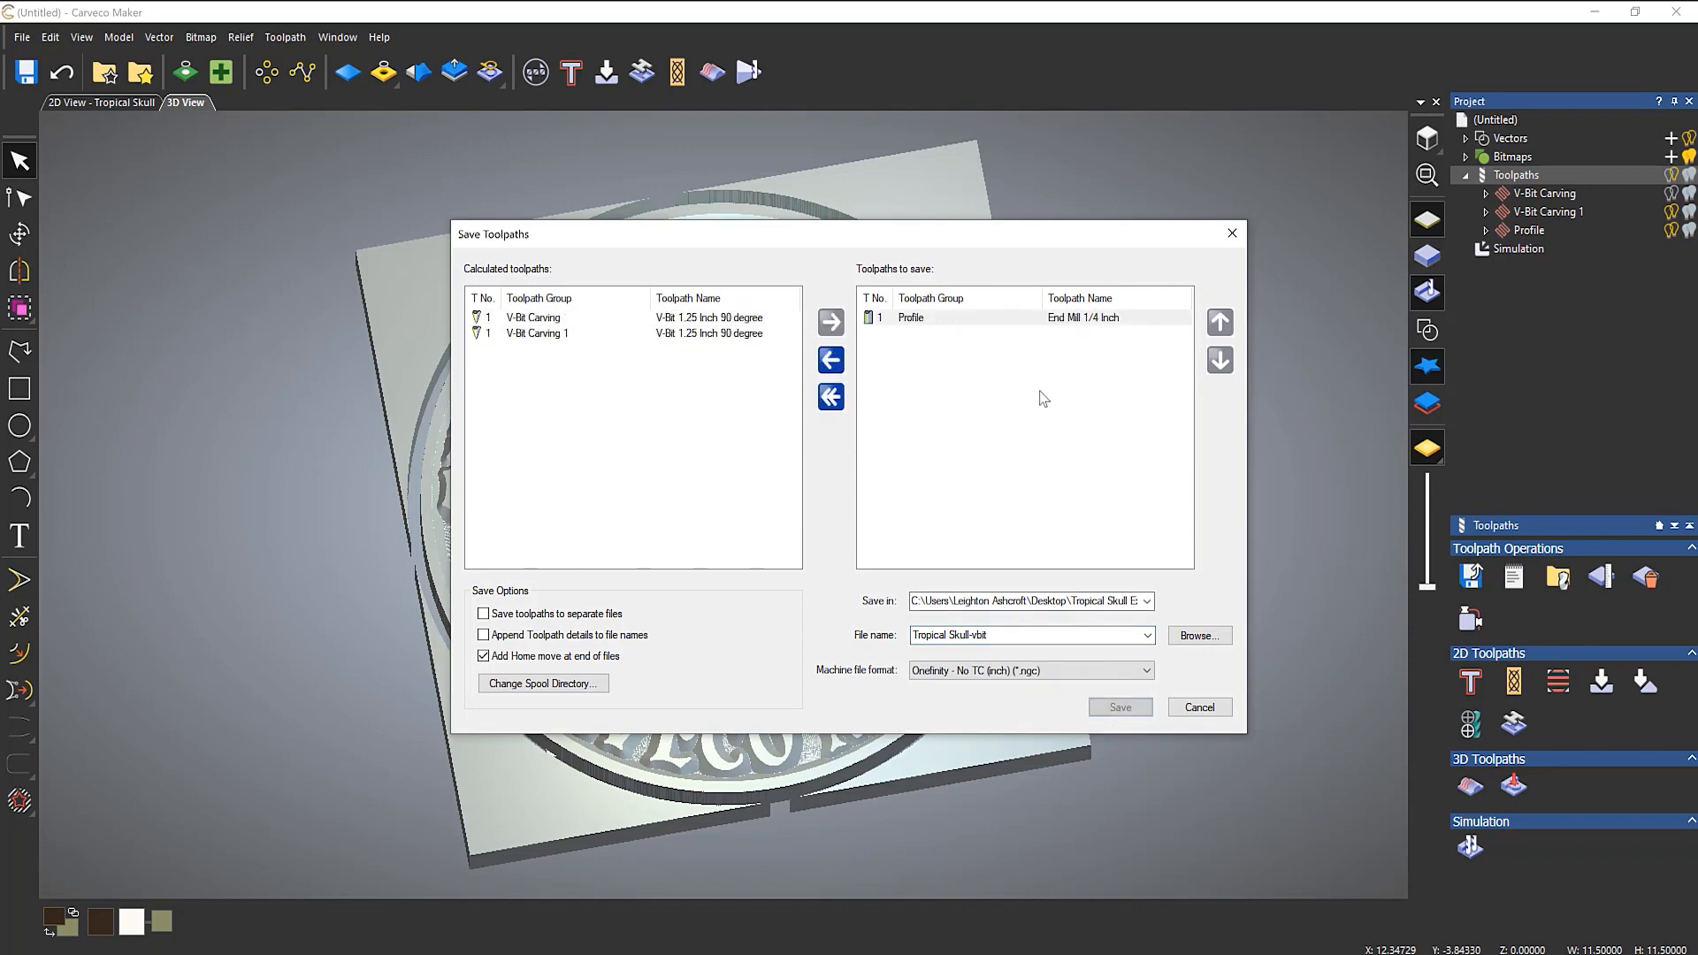
{"action": "left_click", "coordinate": [1000, 638]}
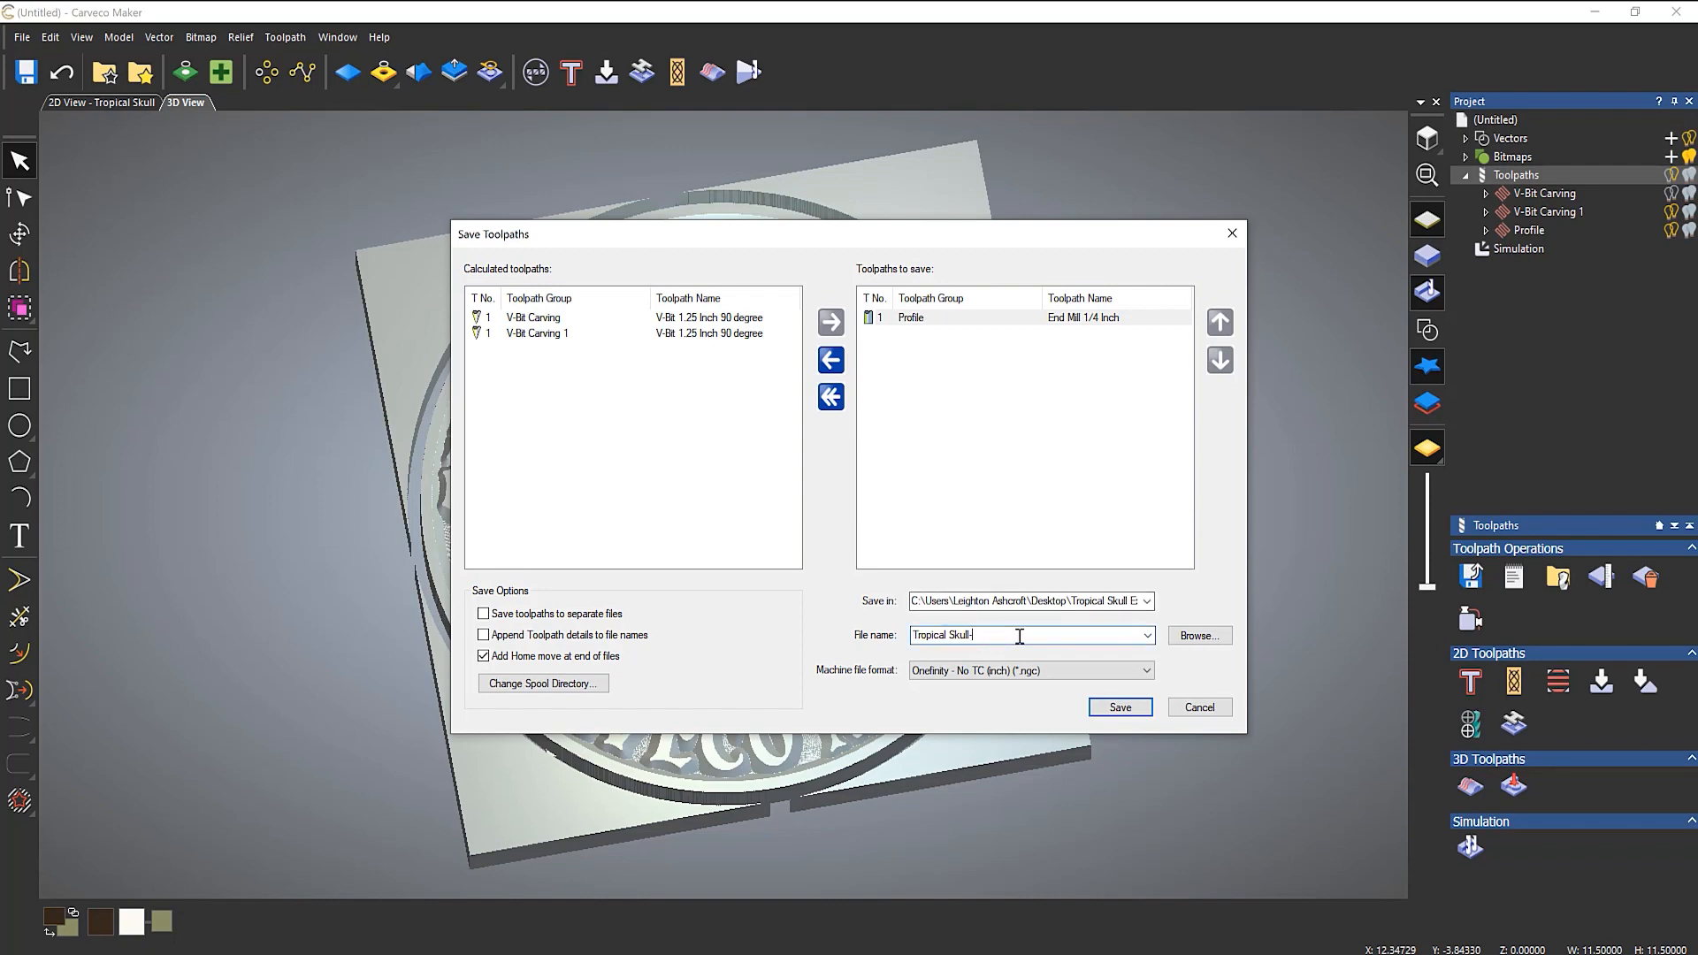